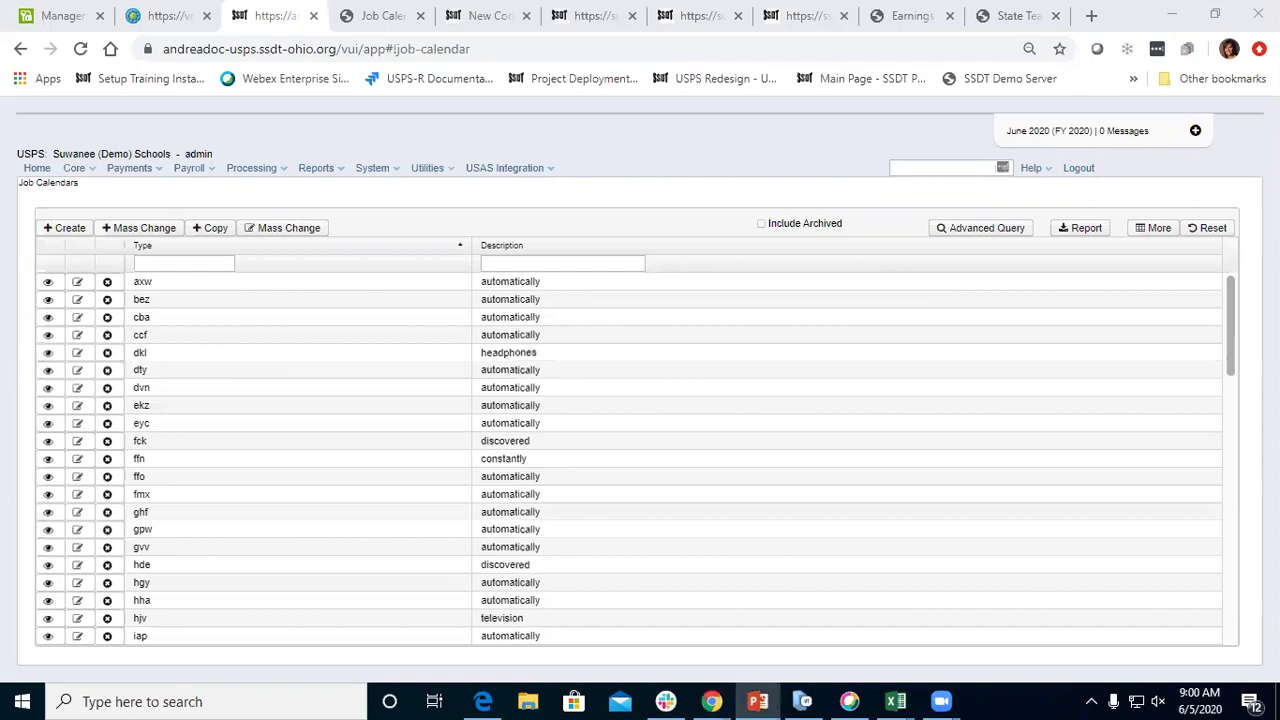
# Switch to PowerPoint and view the Job Calendars slide of the NEW CONTRACTS presentation in a maximized window
pyautogui.click(758, 701)
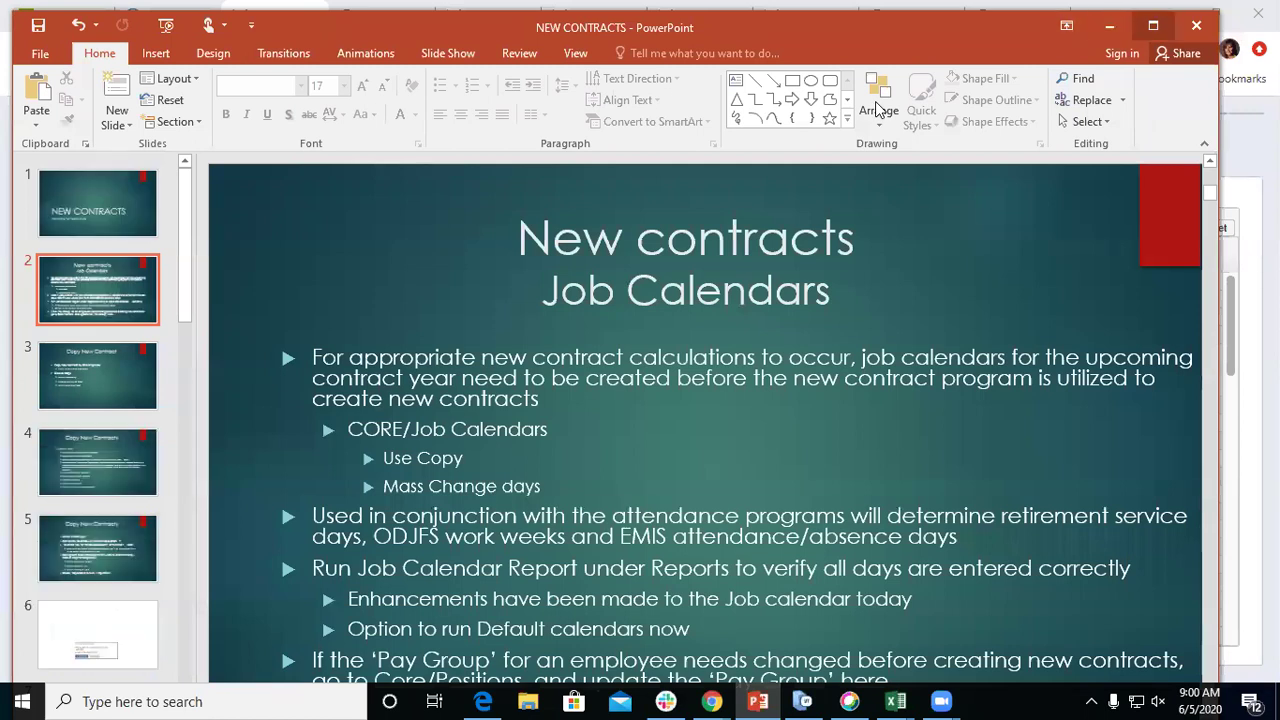
pyautogui.press('super+Up')
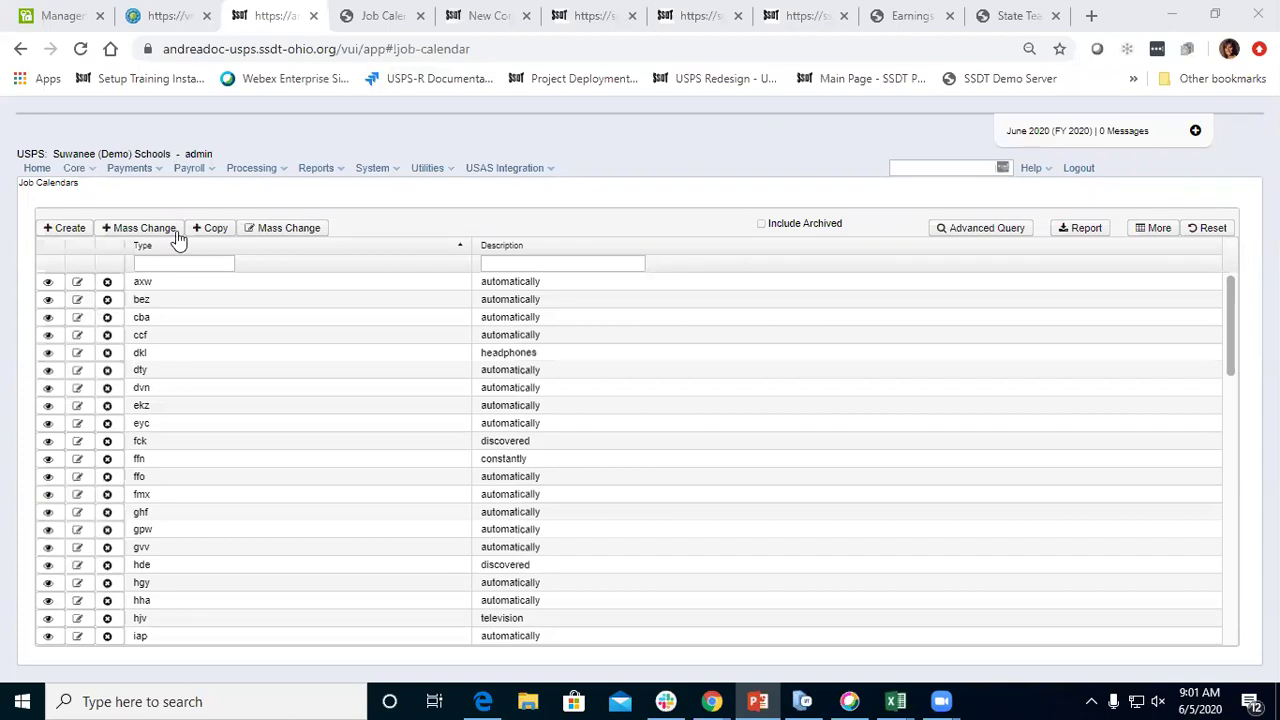
# Return to the USPS job calendars in the browser, view the blank job calendar creation form and close it without saving
pyautogui.click(76, 169)
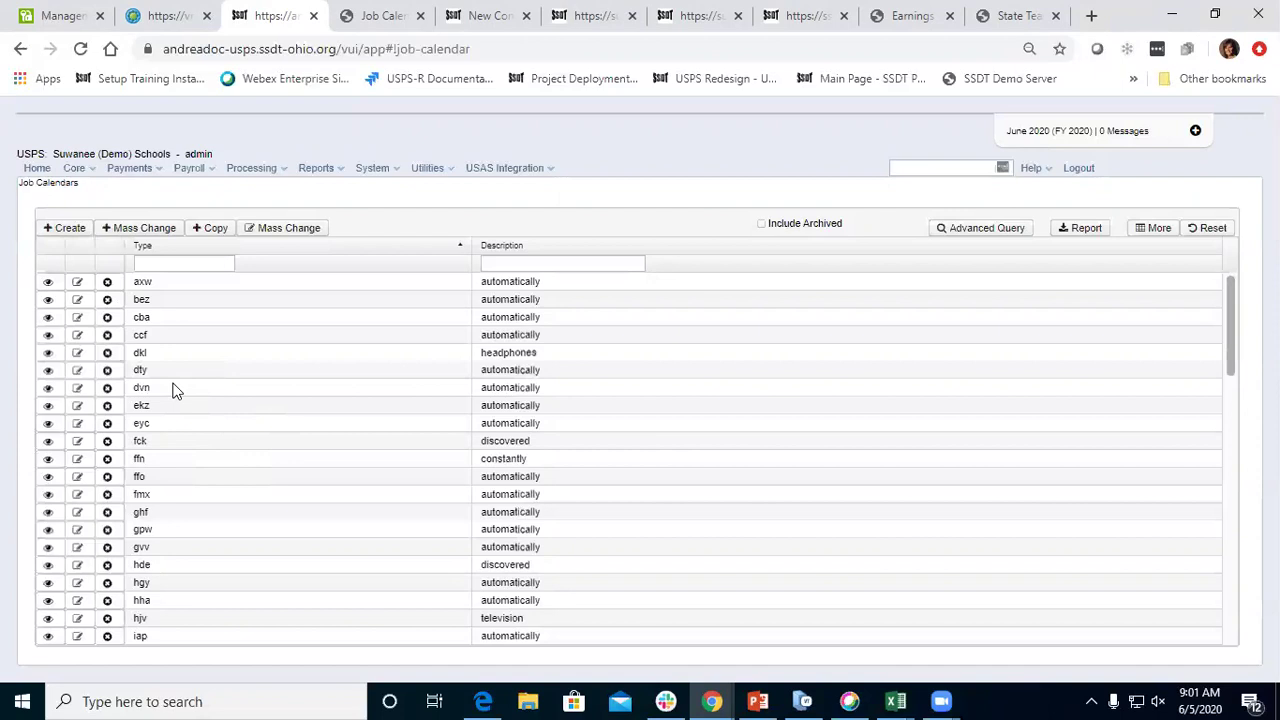
pyautogui.click(68, 229)
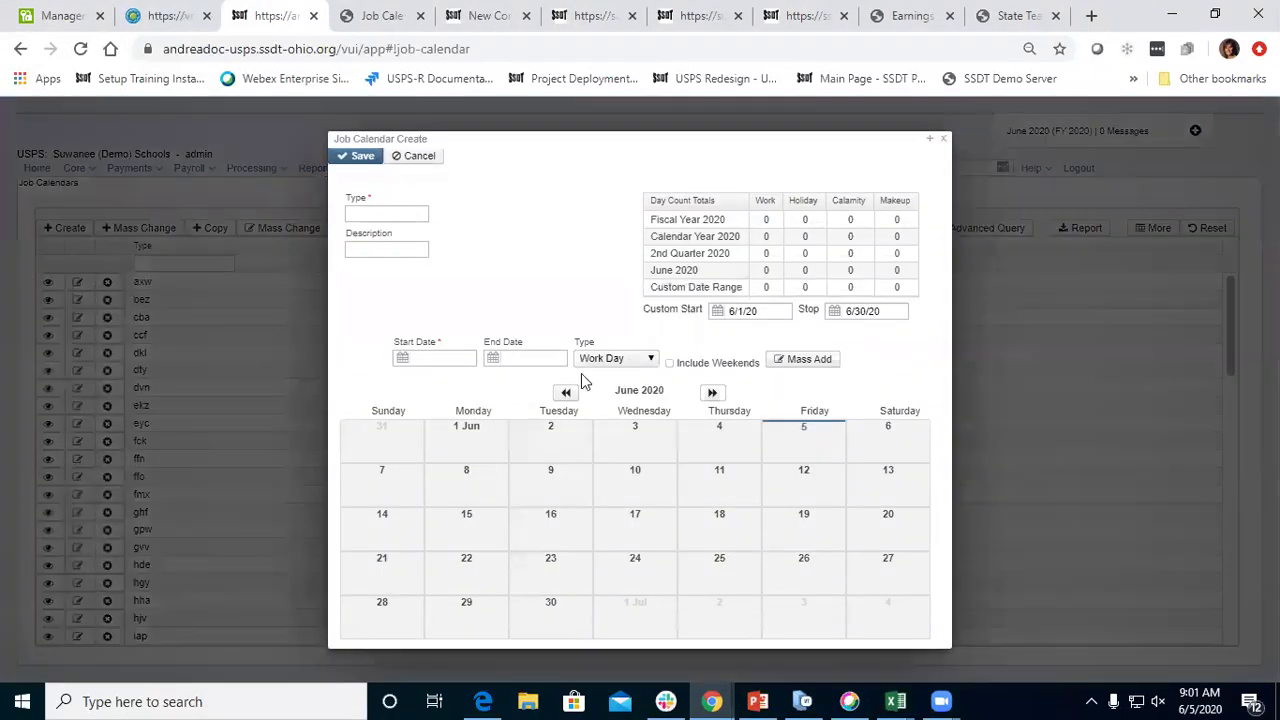
pyautogui.click(943, 139)
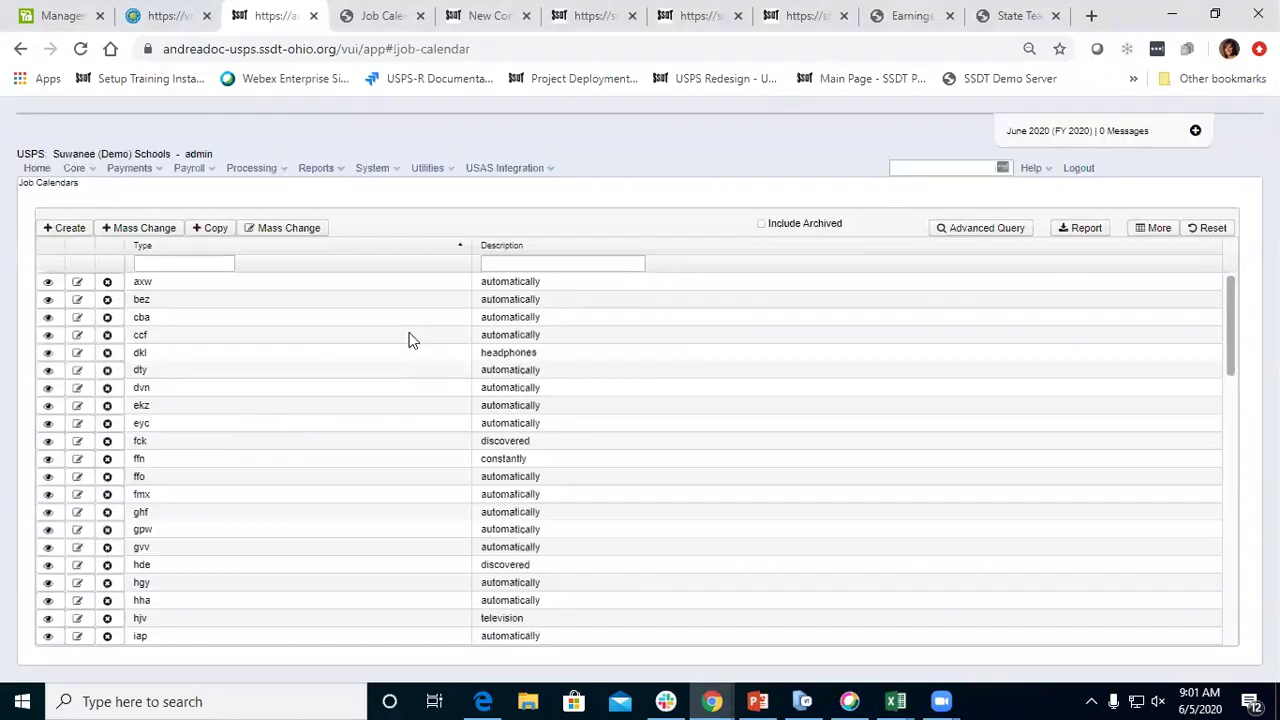
# Open the axw job calendar for editing, review the available day types and advance its calendar to September 2020
pyautogui.click(78, 283)
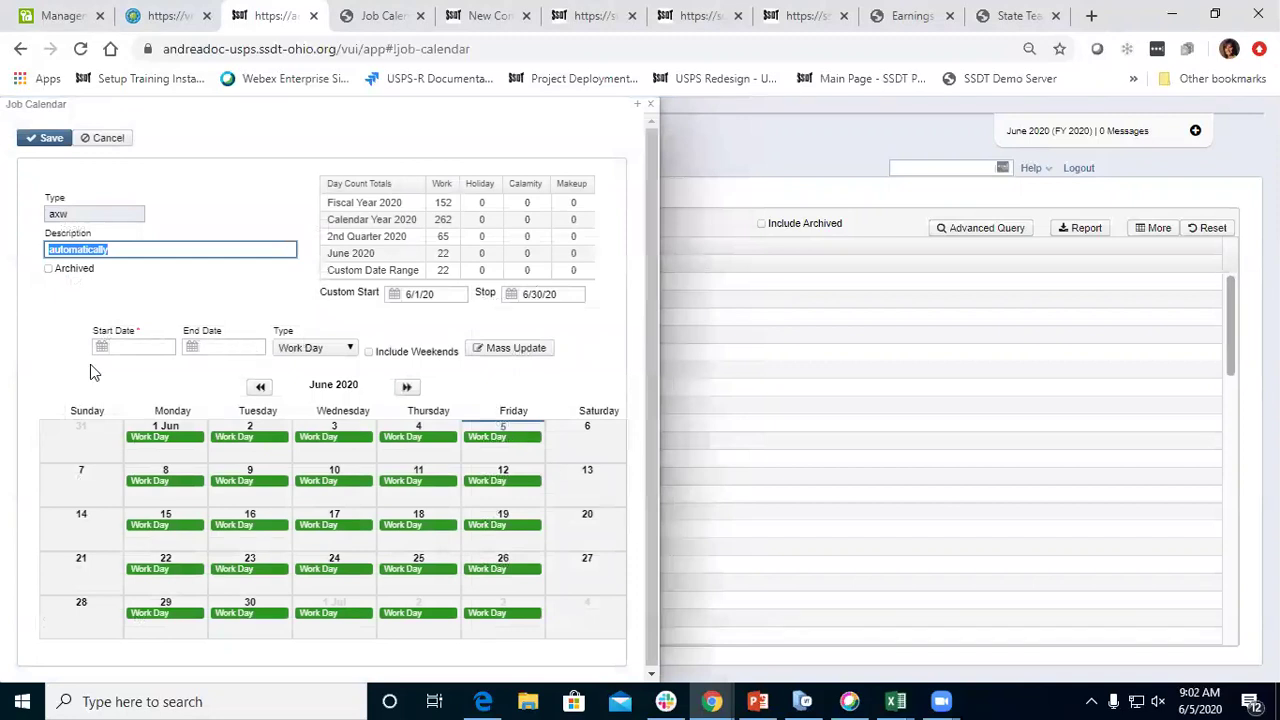
pyautogui.click(407, 388)
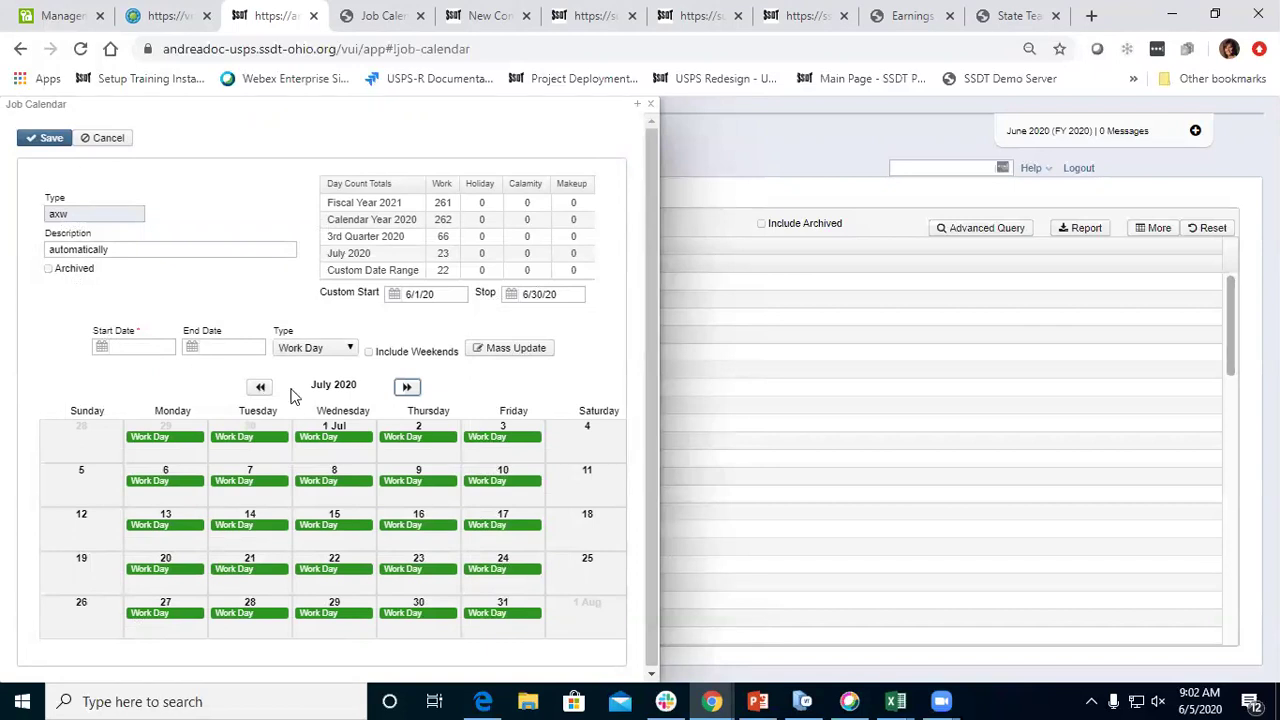
pyautogui.click(407, 388)
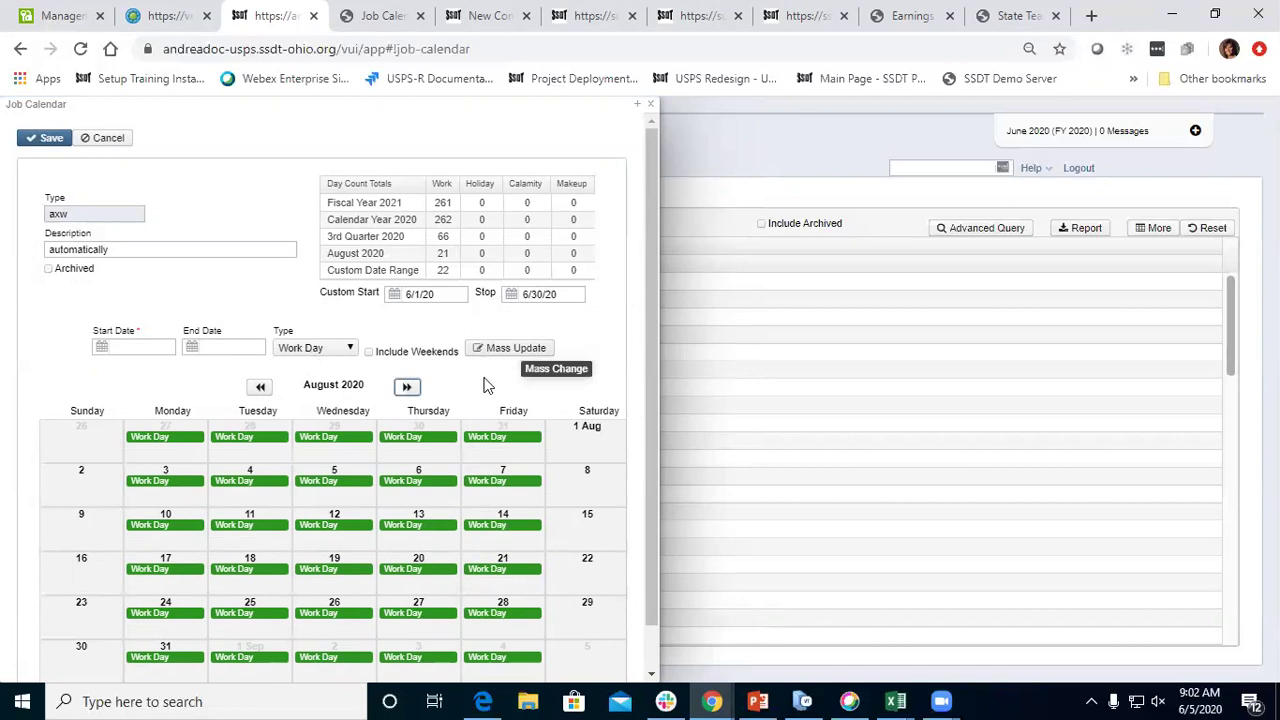
pyautogui.click(352, 348)
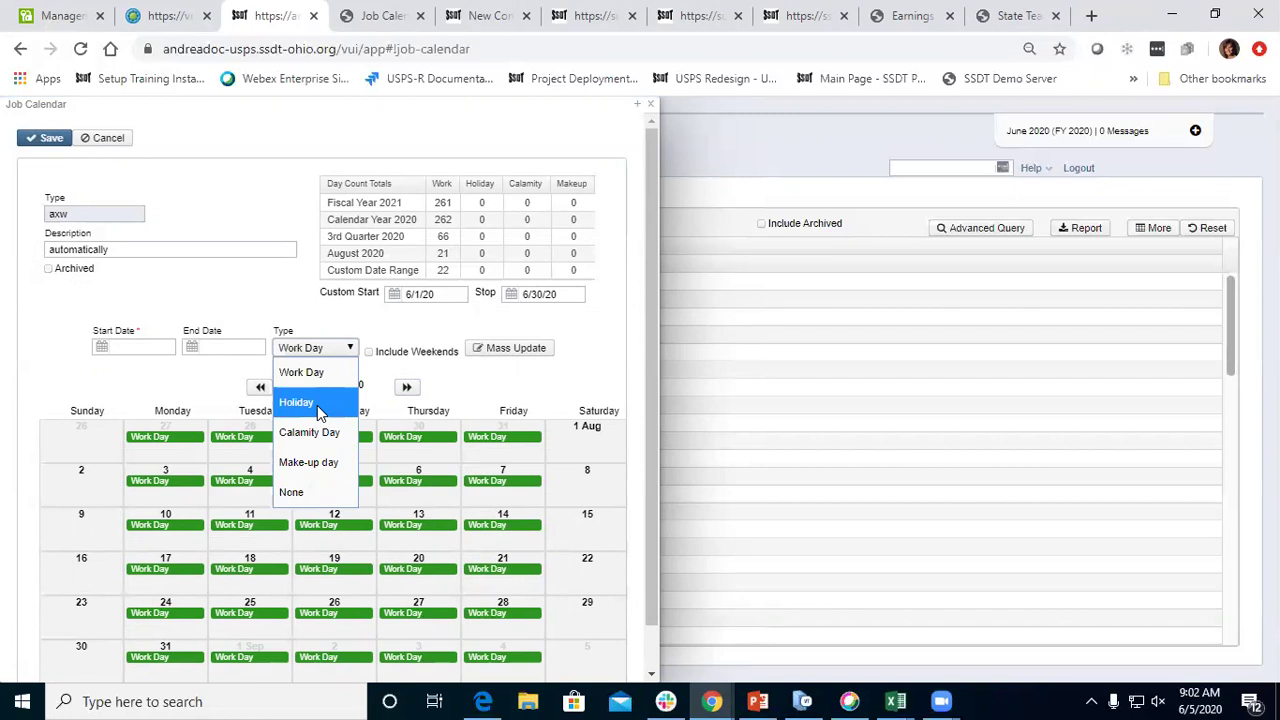
pyautogui.click(310, 373)
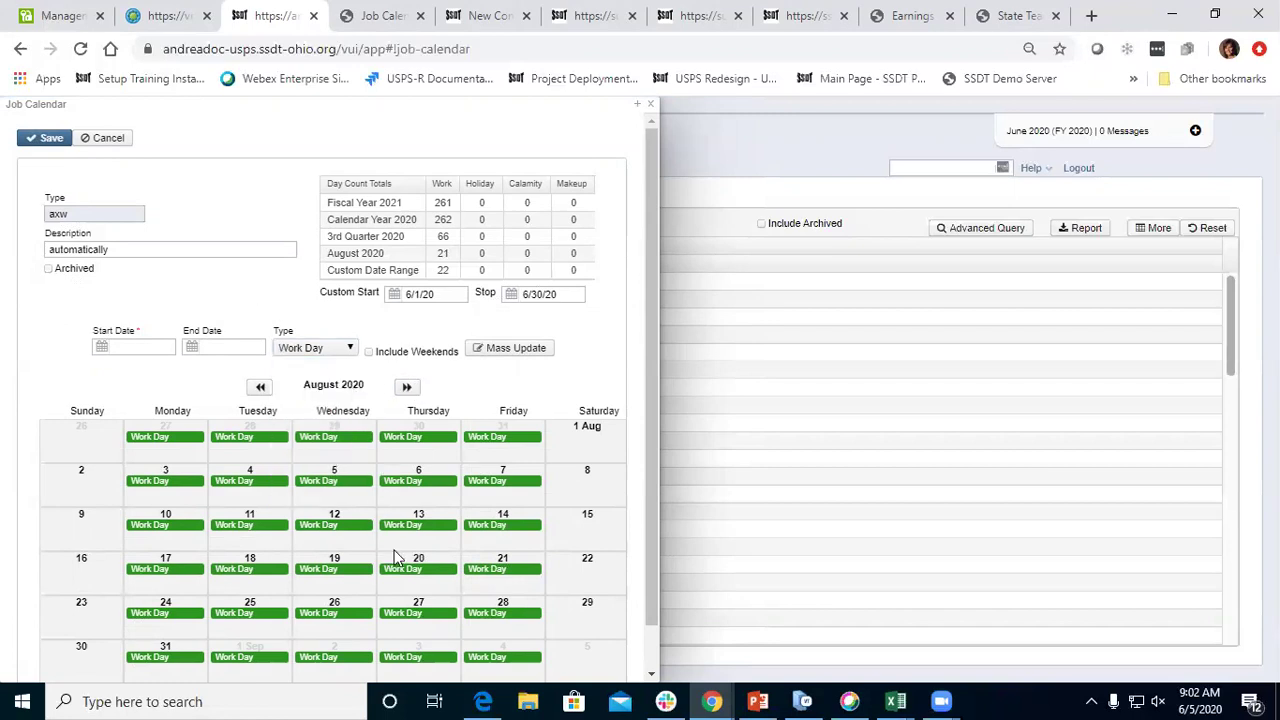
pyautogui.click(410, 390)
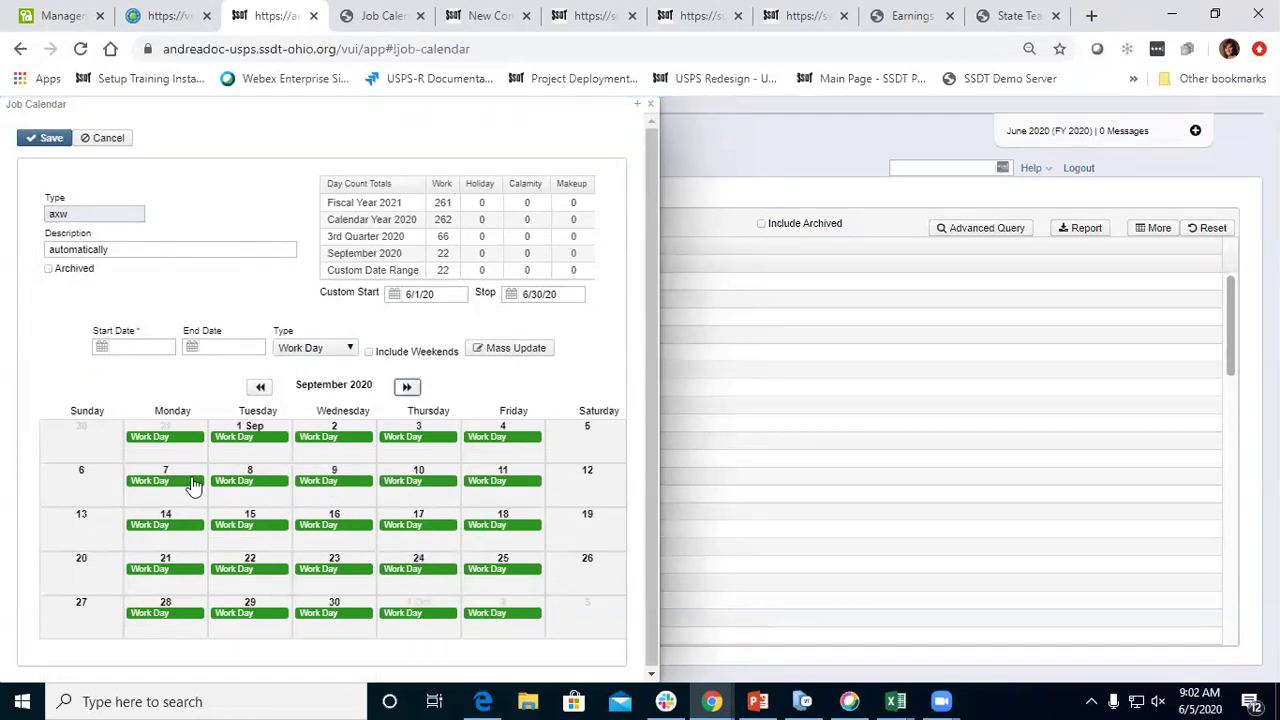
# Mass update the axw calendar with start date 8/7/20, end date 8/8/20 and day type Holiday
pyautogui.click(155, 348)
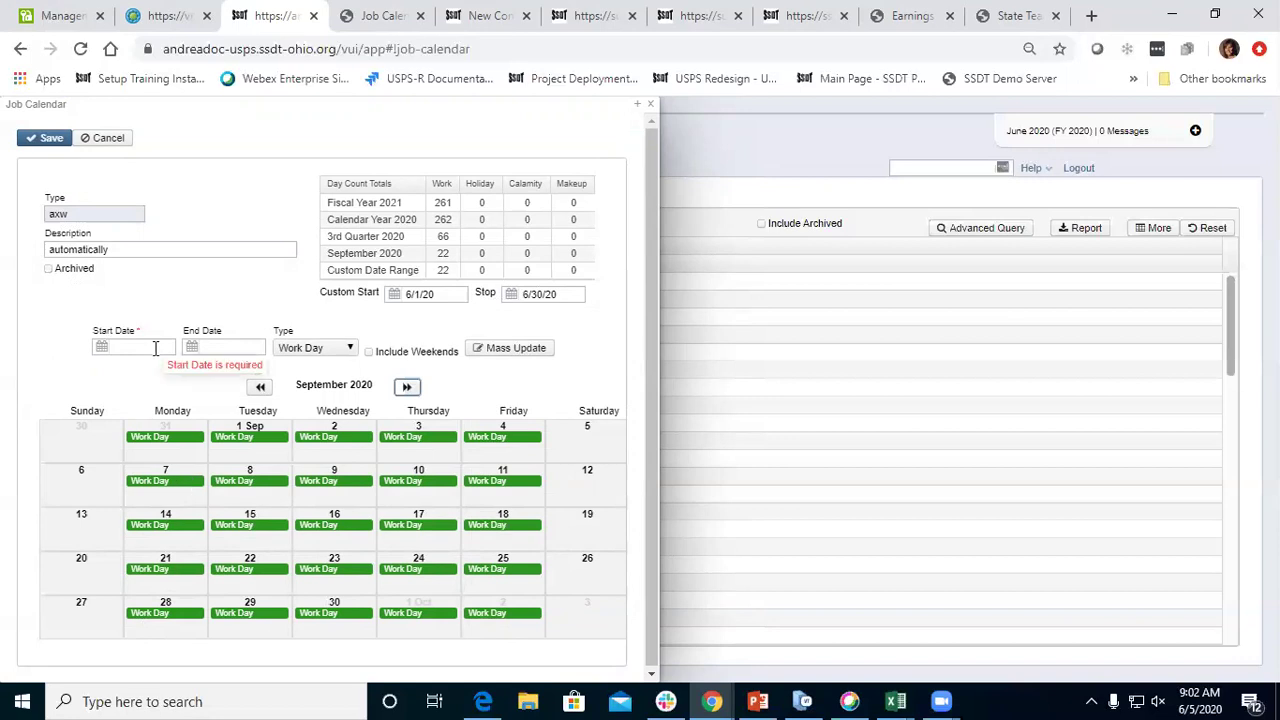
pyautogui.click(155, 348)
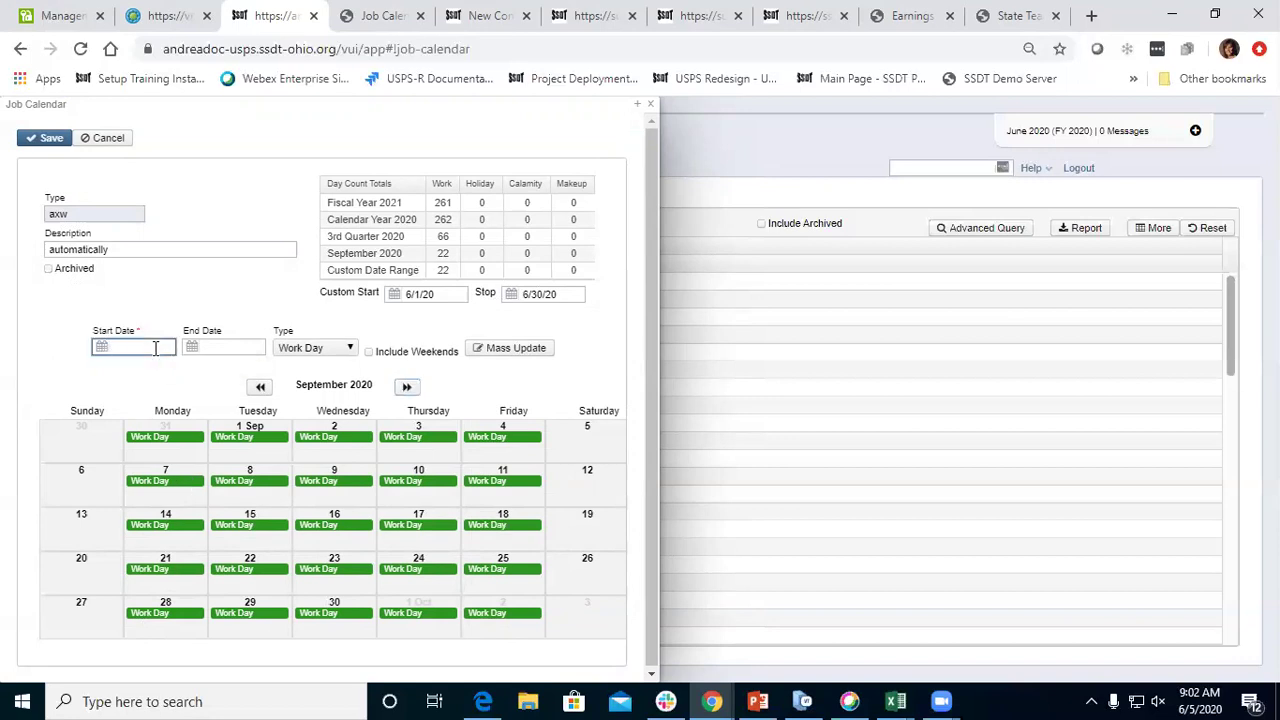
pyautogui.write('08/07/2020')
pyautogui.press('Tab')
pyautogui.write('08/07')
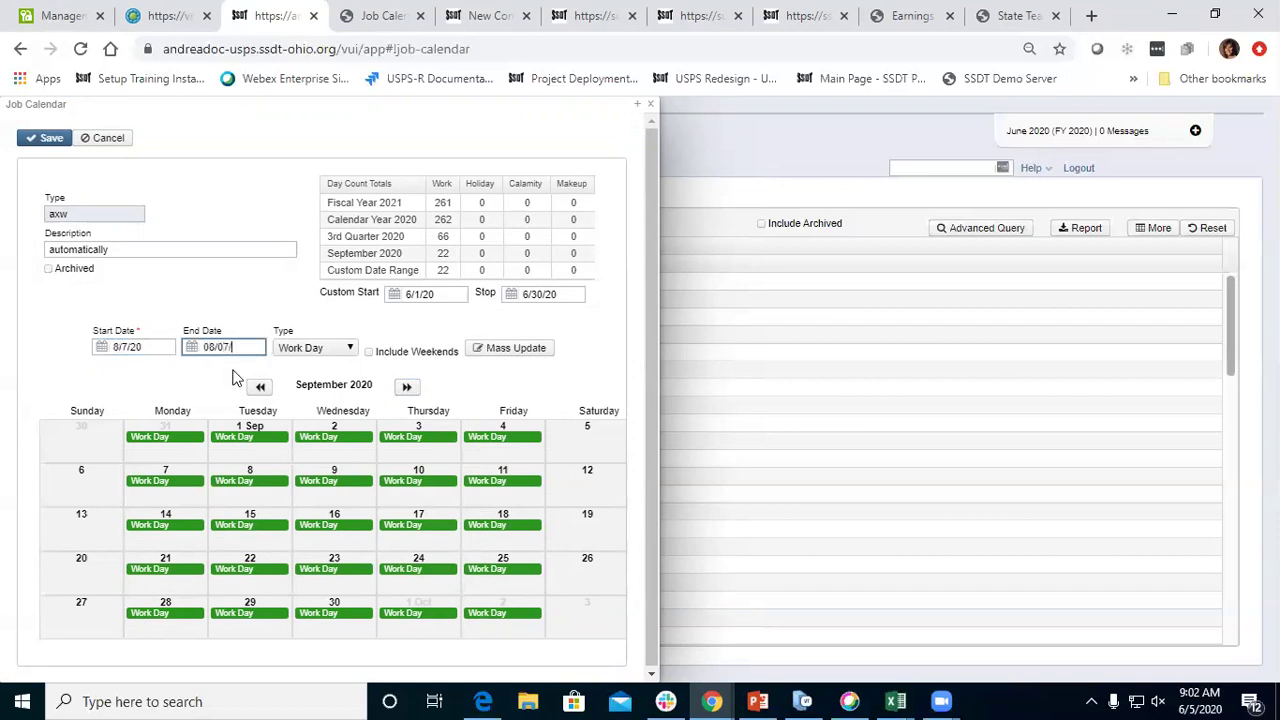
pyautogui.press('BackSpace')
pyautogui.write('8/02020')
pyautogui.press('Tab')
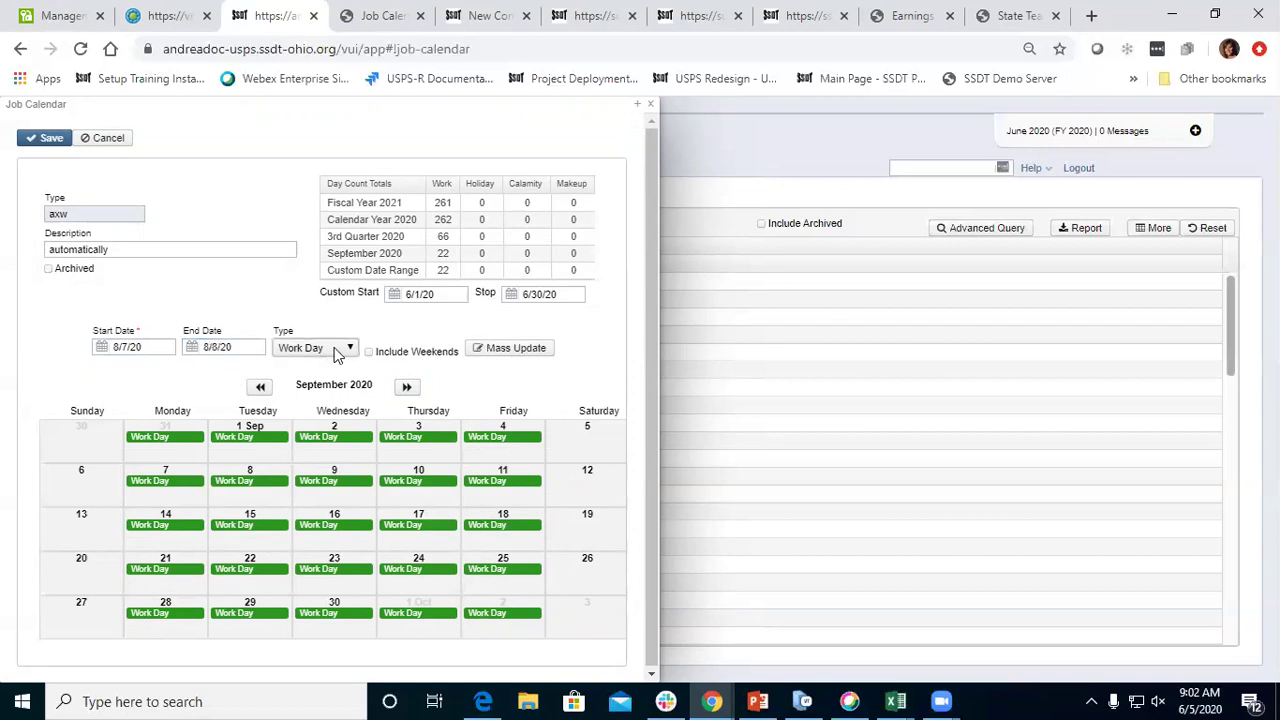
pyautogui.click(338, 352)
pyautogui.click(326, 400)
pyautogui.click(518, 350)
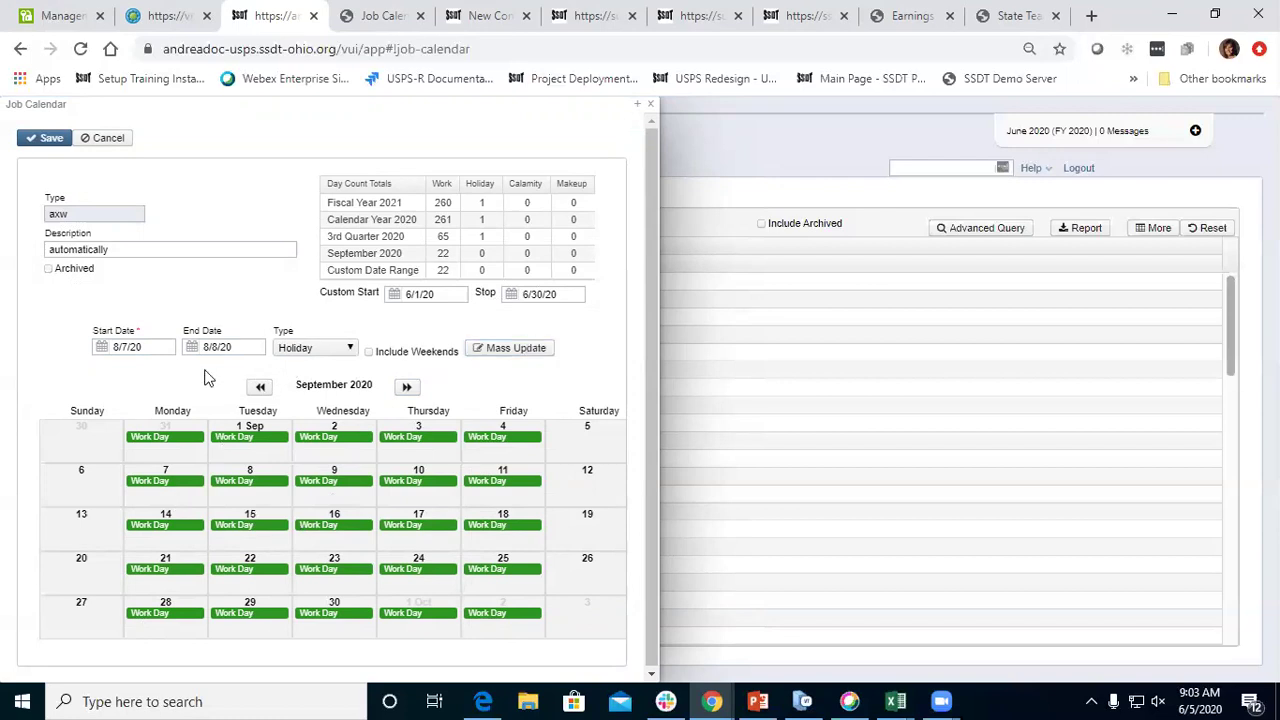
# Mass update 9/7/20 through 9/8/20 to Holiday on the axw calendar, and close the calendar without saving
pyautogui.click(122, 347)
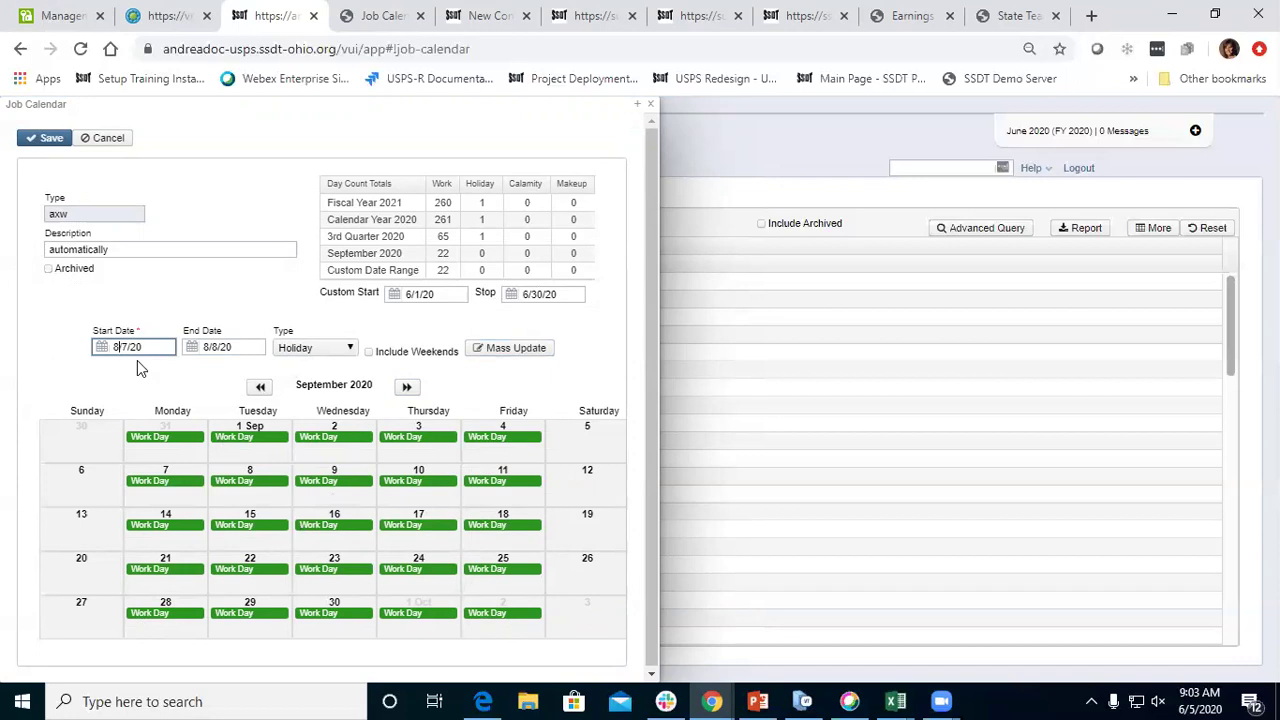
pyautogui.hotkey('ctrl', 'a')
pyautogui.write('9/7/20')
pyautogui.press('Tab')
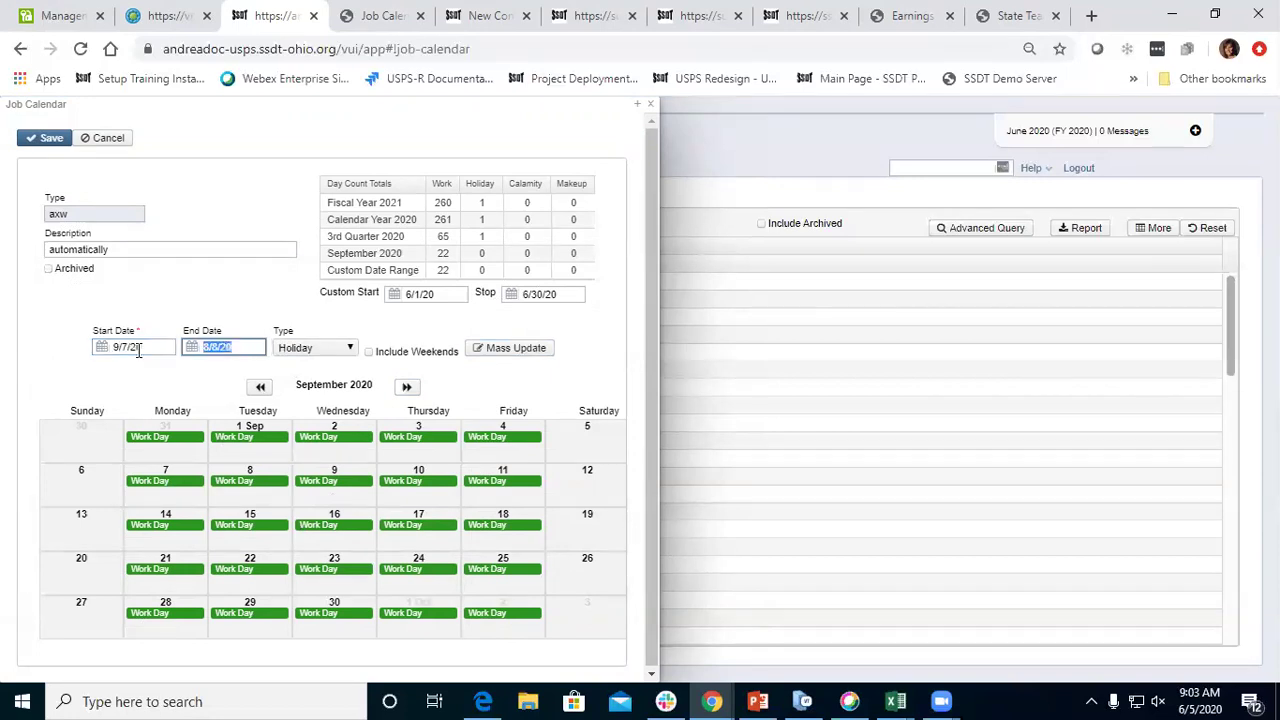
pyautogui.write('9/8/20')
pyautogui.click(538, 350)
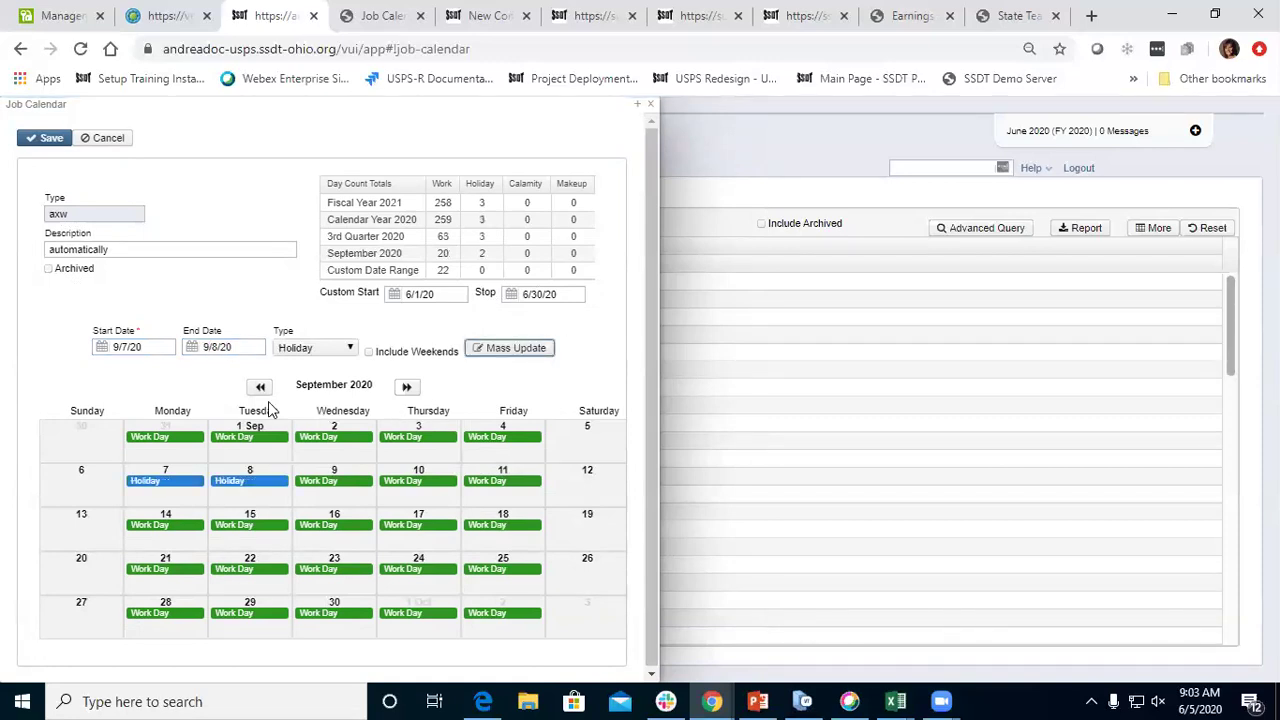
pyautogui.click(216, 346)
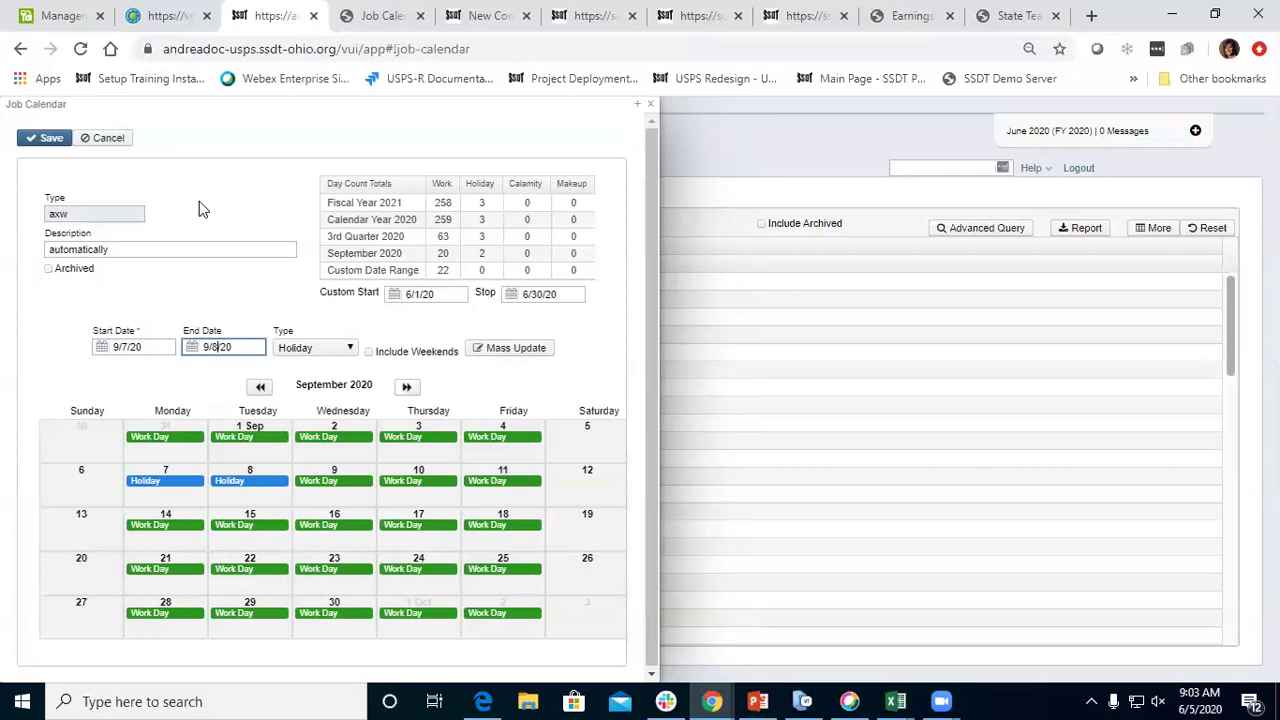
pyautogui.click(651, 107)
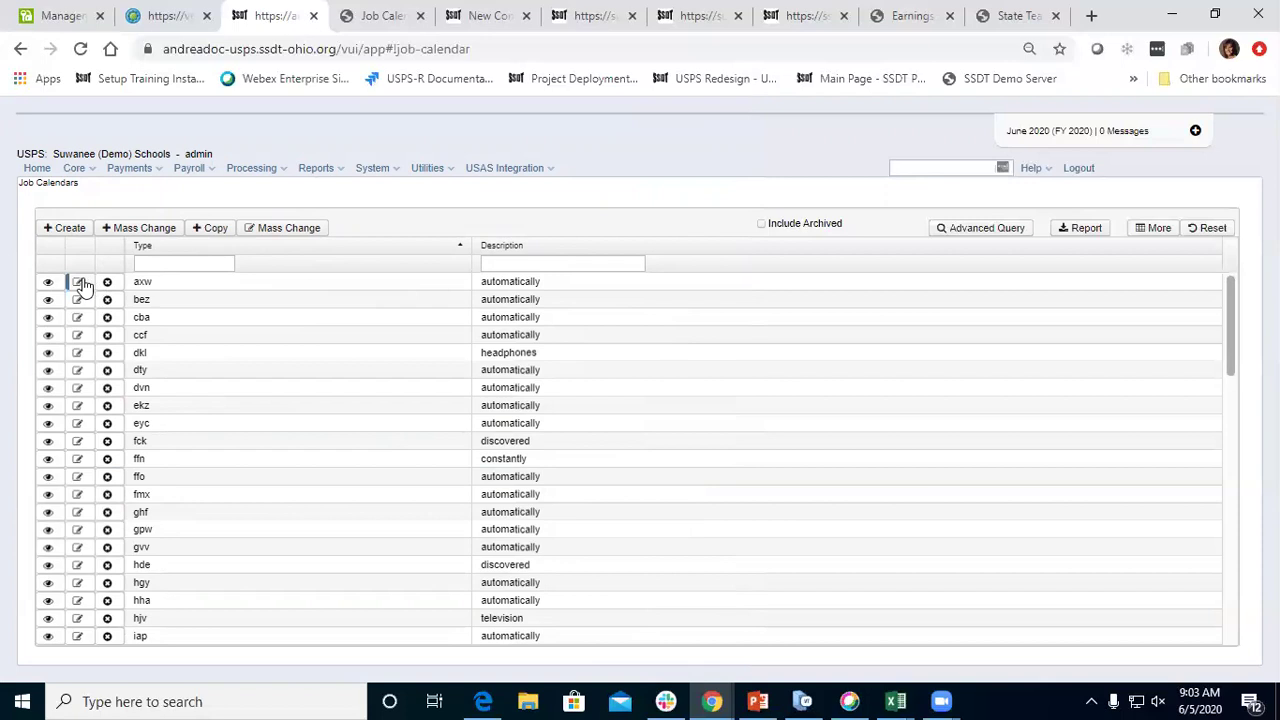
# Choose axw as the source in the Copy Job Calendars form and close the form without copying
pyautogui.click(210, 229)
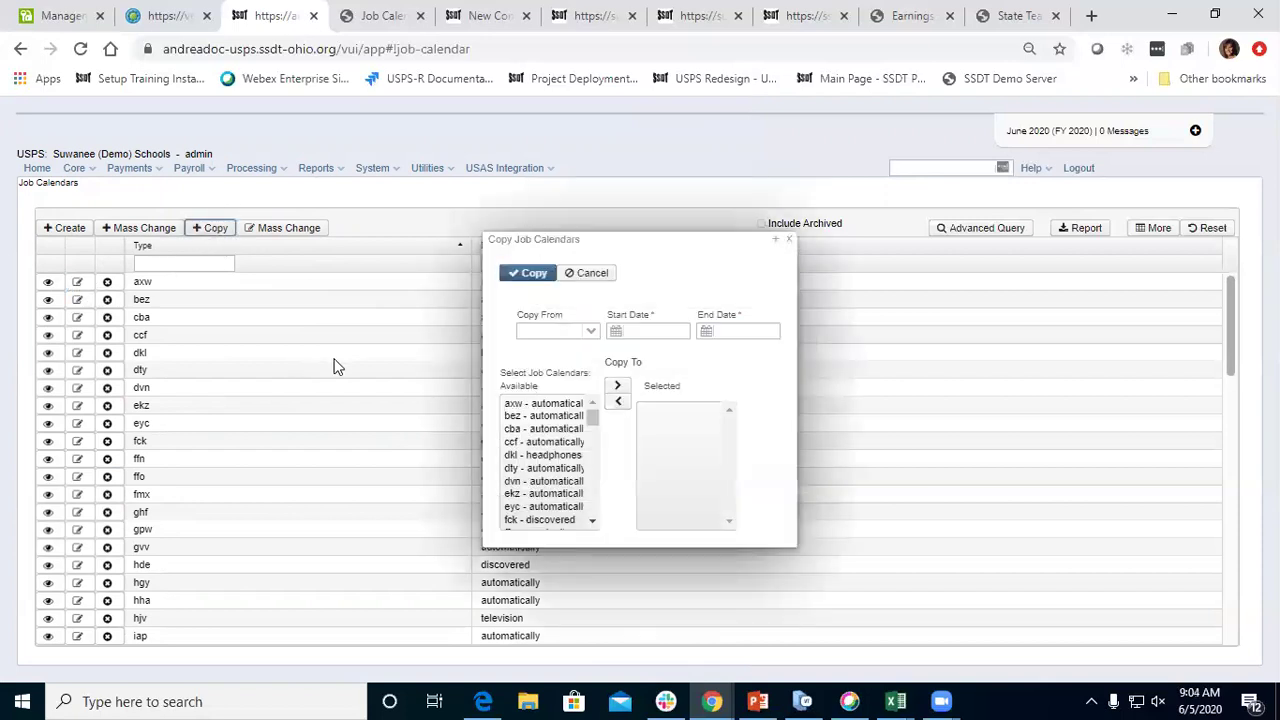
pyautogui.click(590, 331)
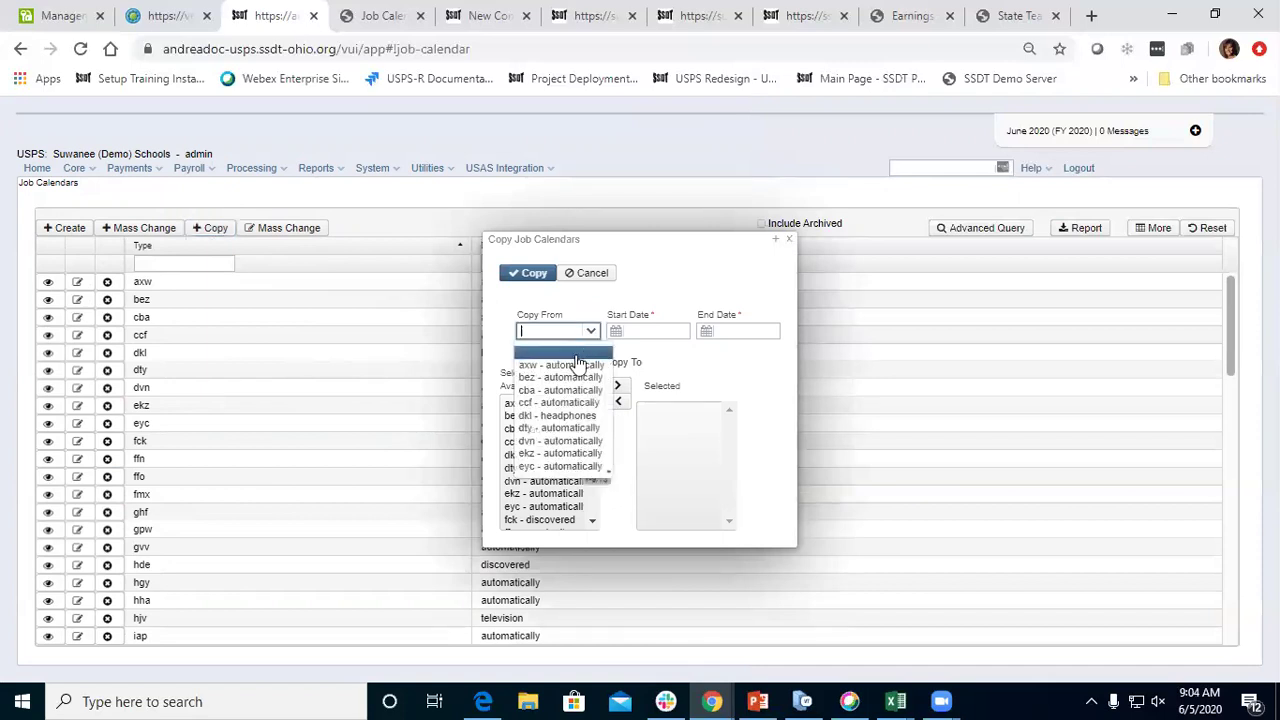
pyautogui.click(575, 365)
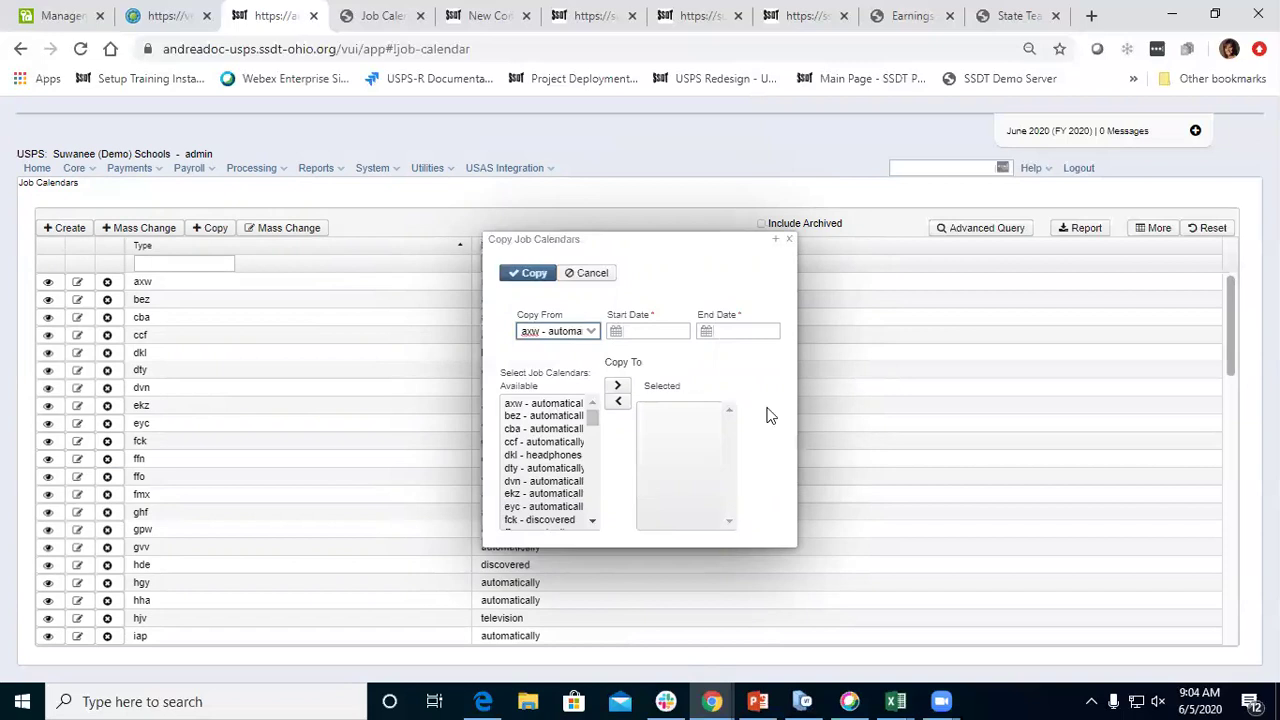
pyautogui.click(790, 240)
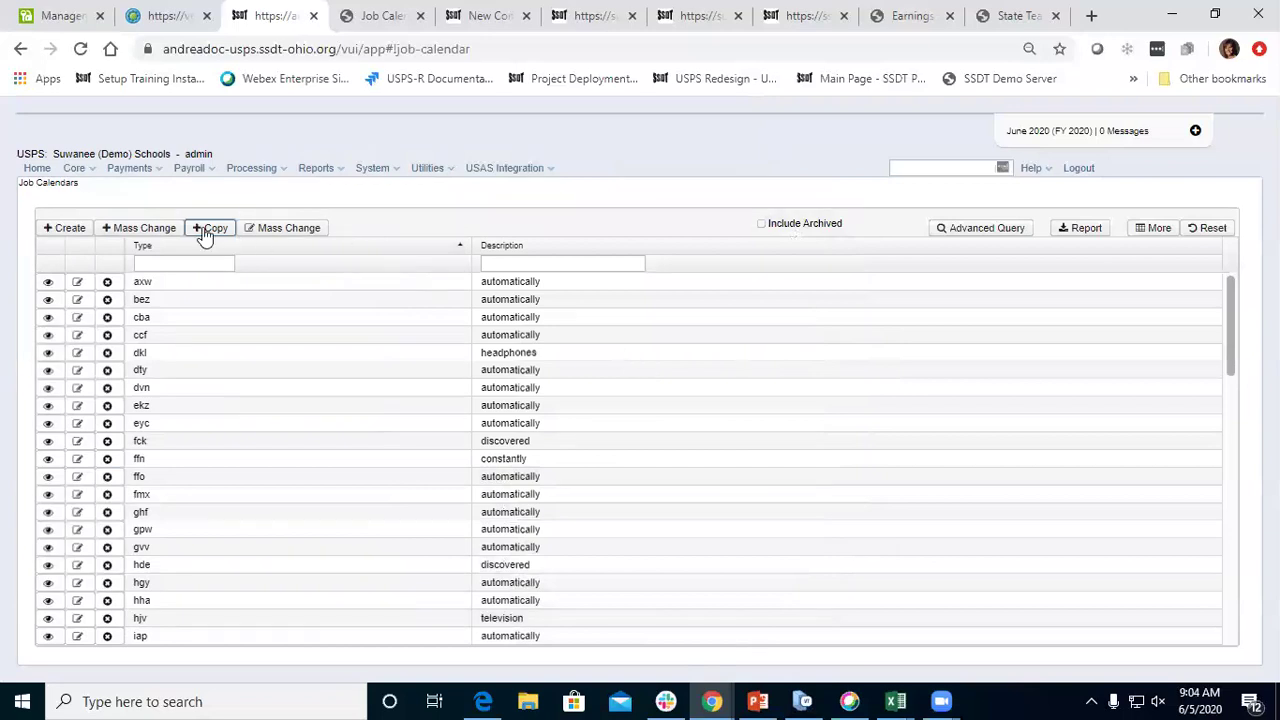
# Examine the mass change script definition options and the date-based Mass Change form with its day types, closing both without saving
pyautogui.click(285, 230)
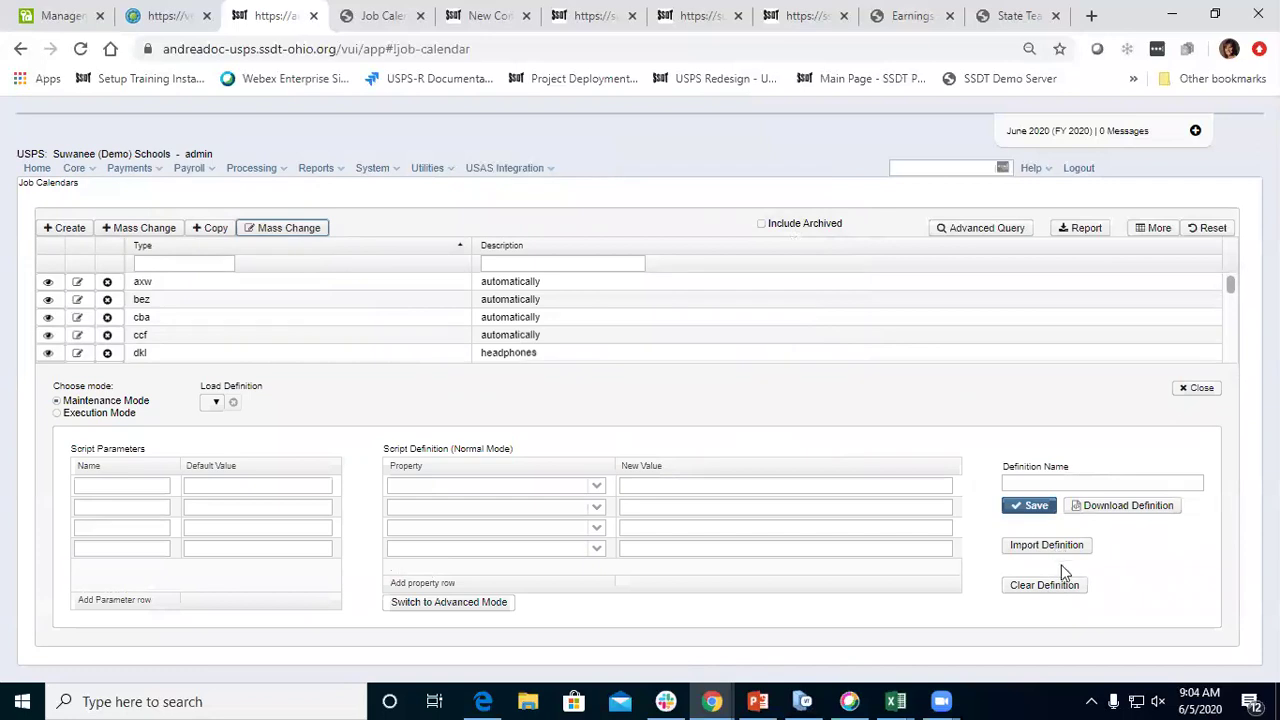
pyautogui.click(1198, 390)
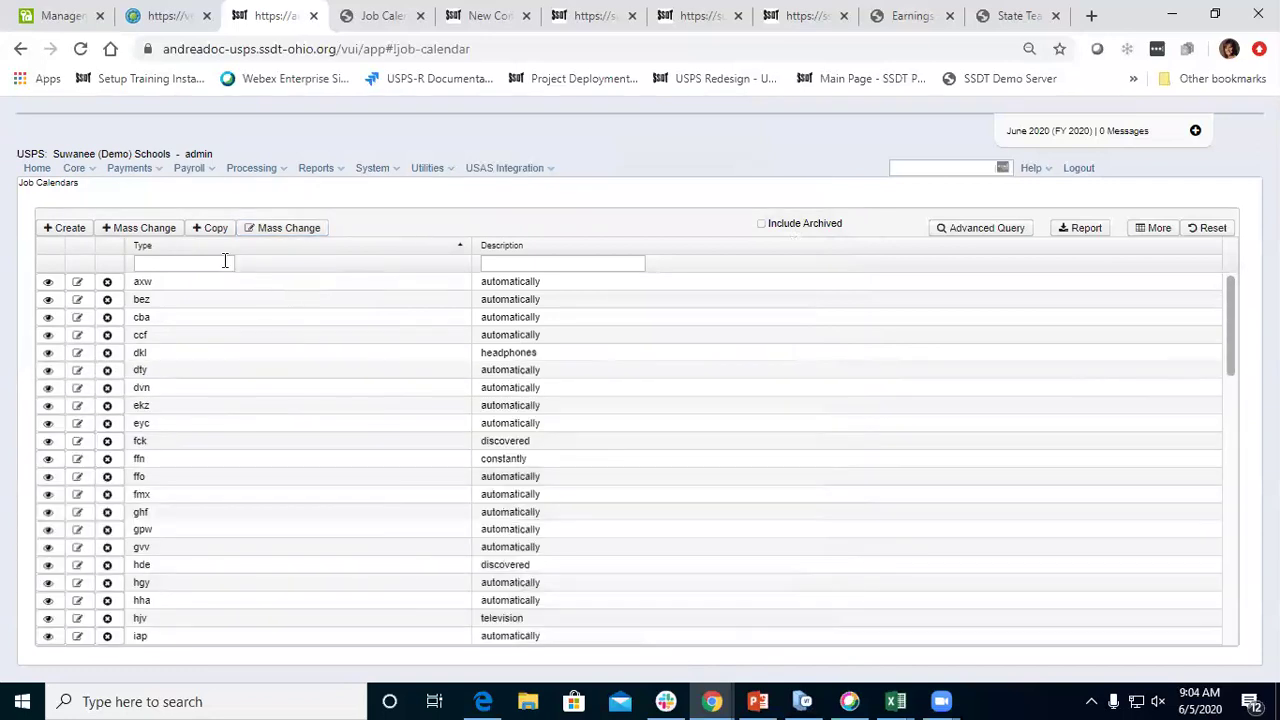
pyautogui.click(140, 229)
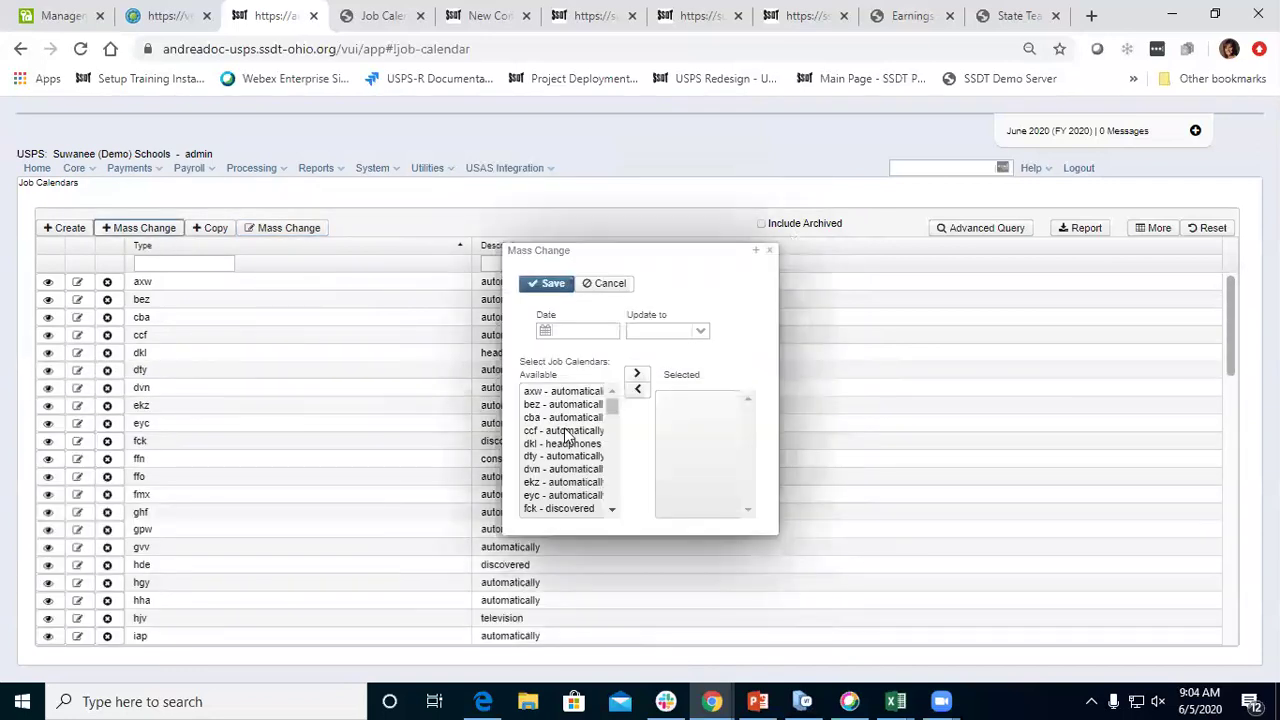
pyautogui.click(588, 329)
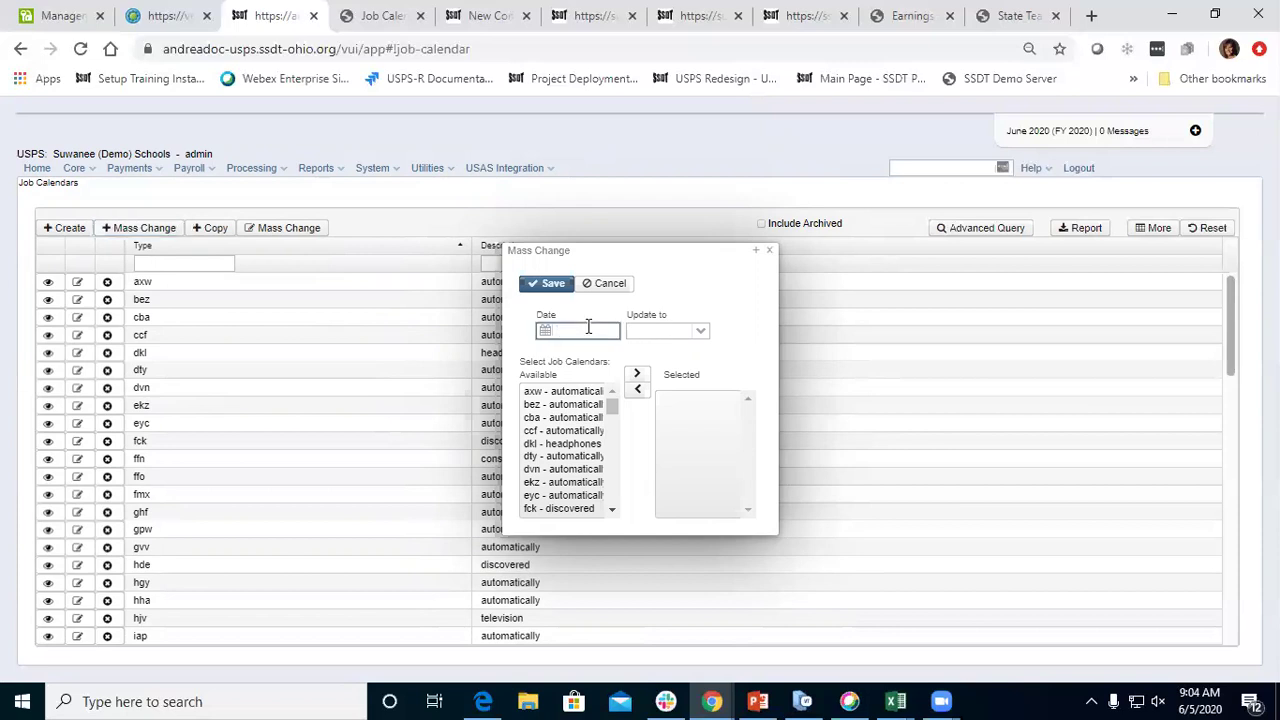
pyautogui.click(703, 335)
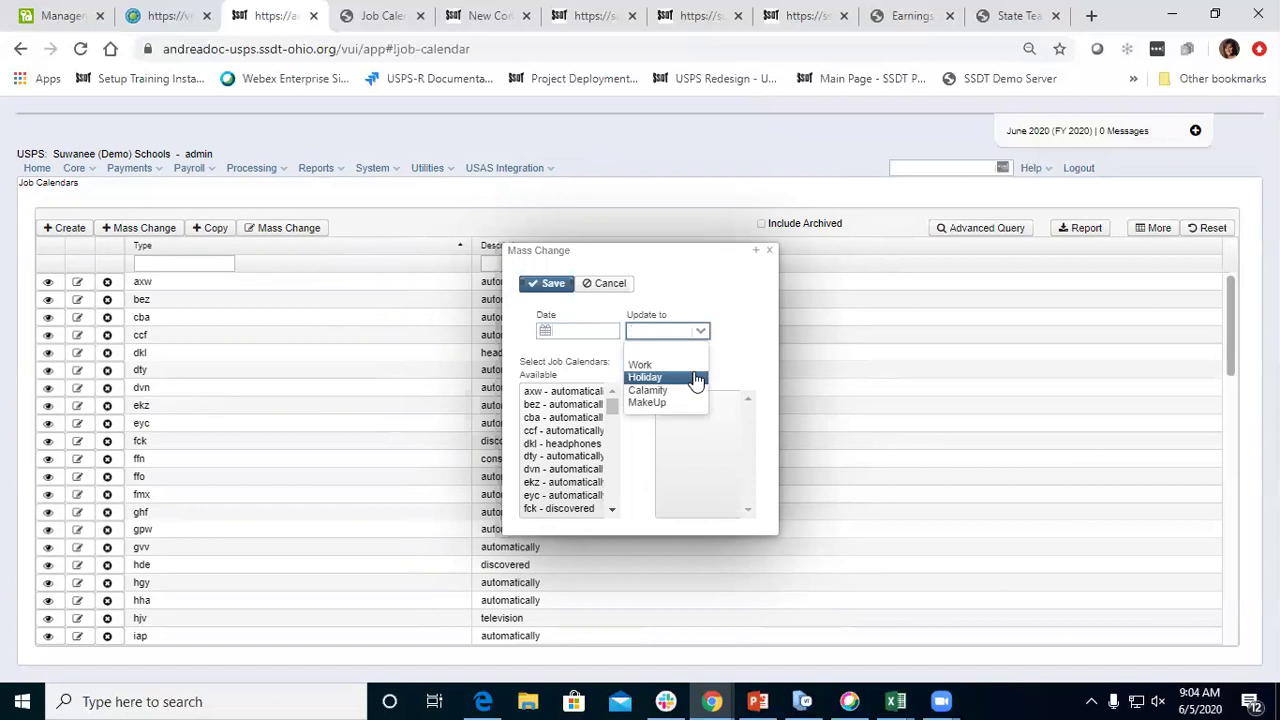
pyautogui.click(688, 300)
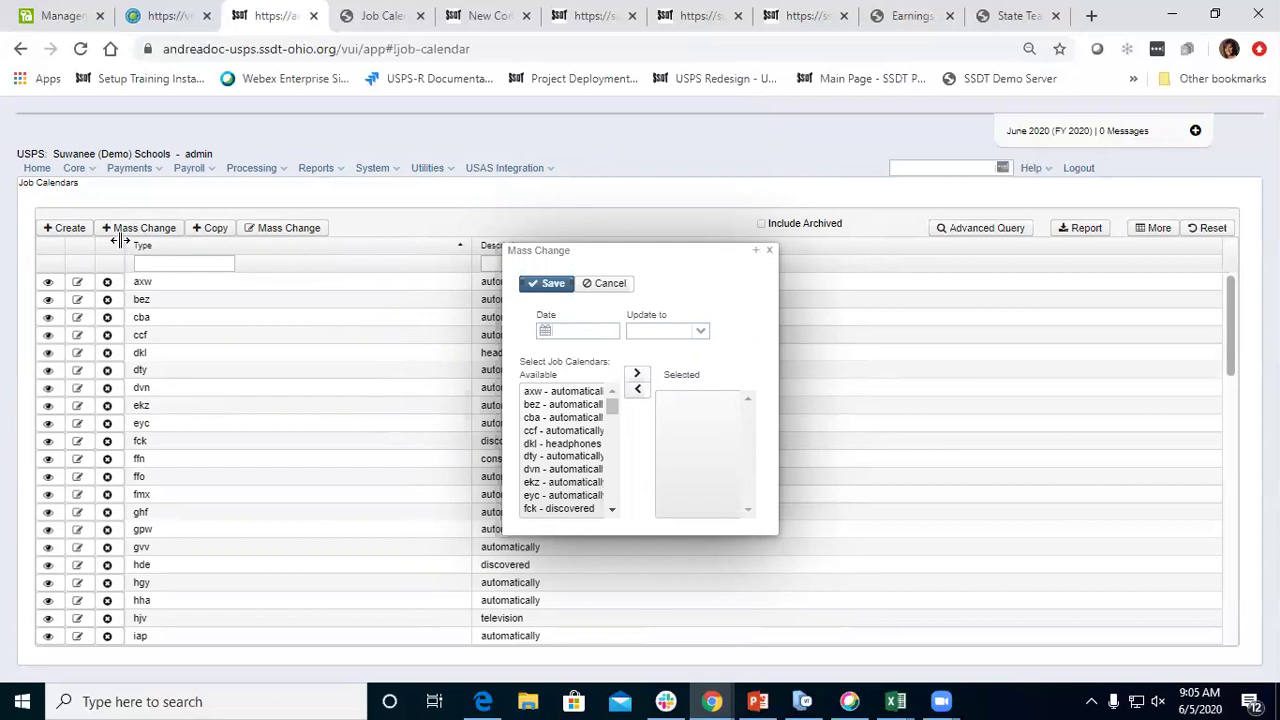
pyautogui.click(772, 251)
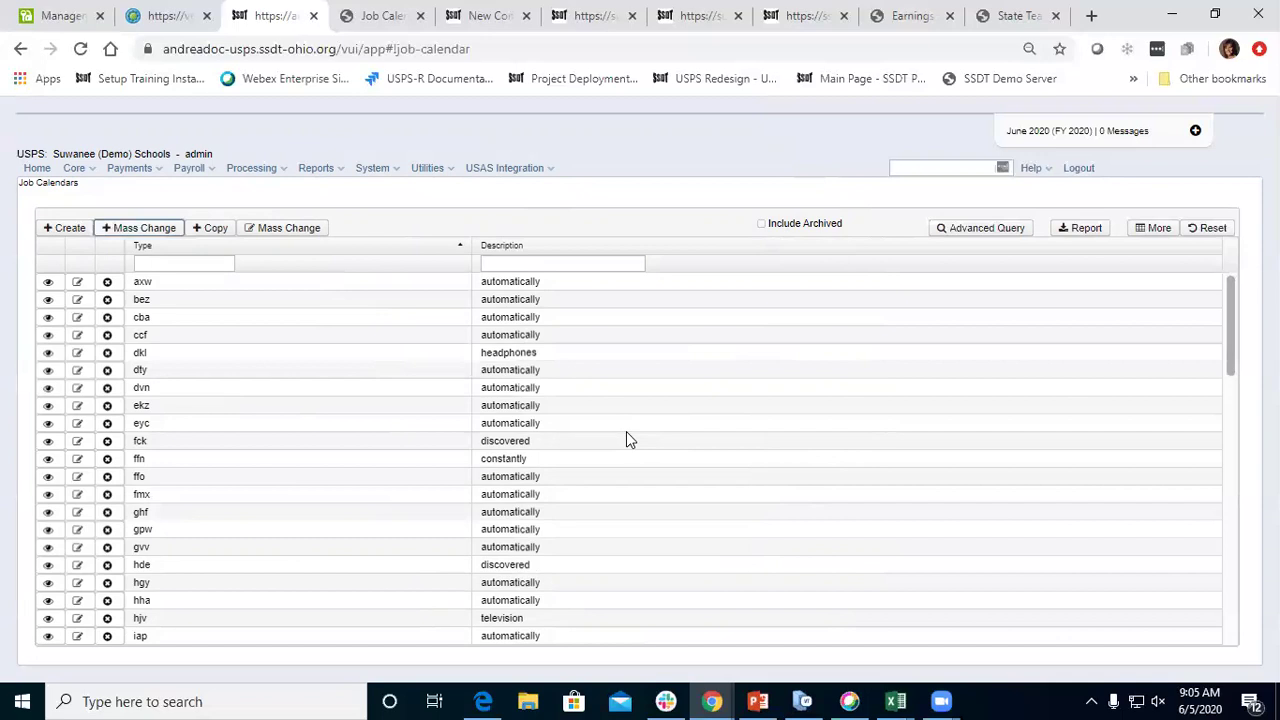
# Open the Job Calendar Report options, and view the already generated Job Calendar Report PDF
pyautogui.click(316, 168)
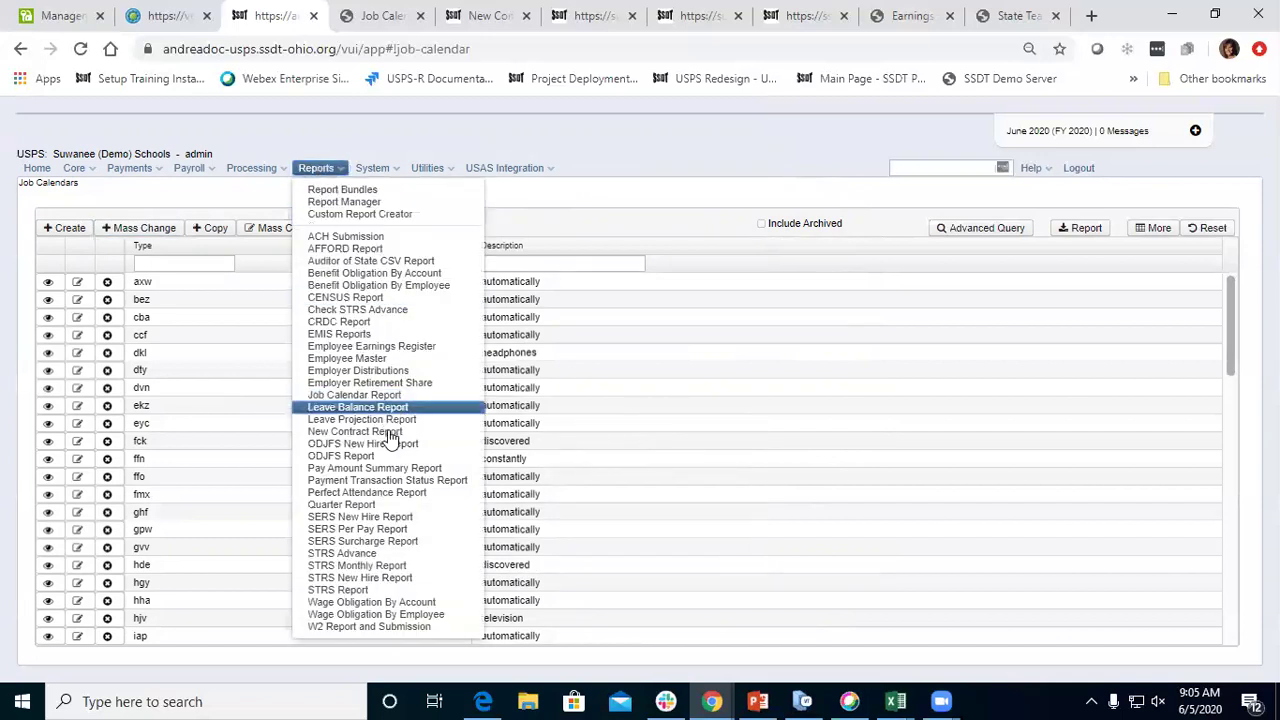
pyautogui.click(384, 397)
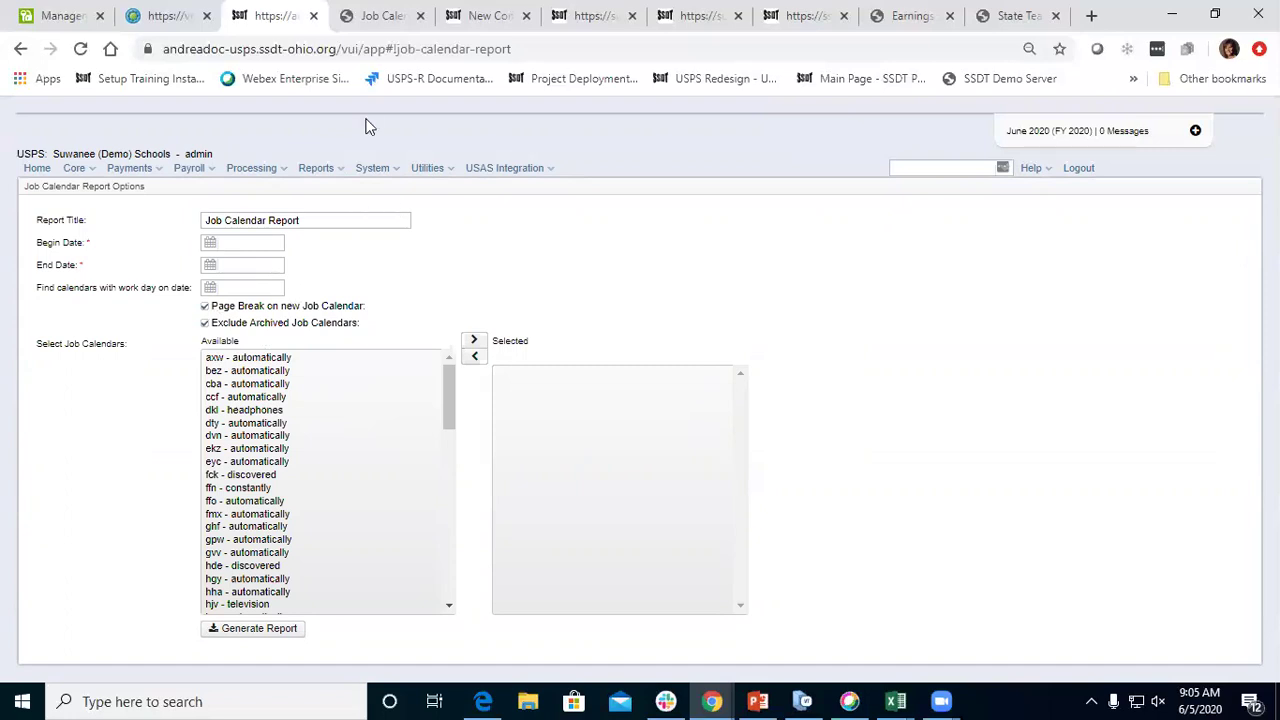
pyautogui.click(352, 8)
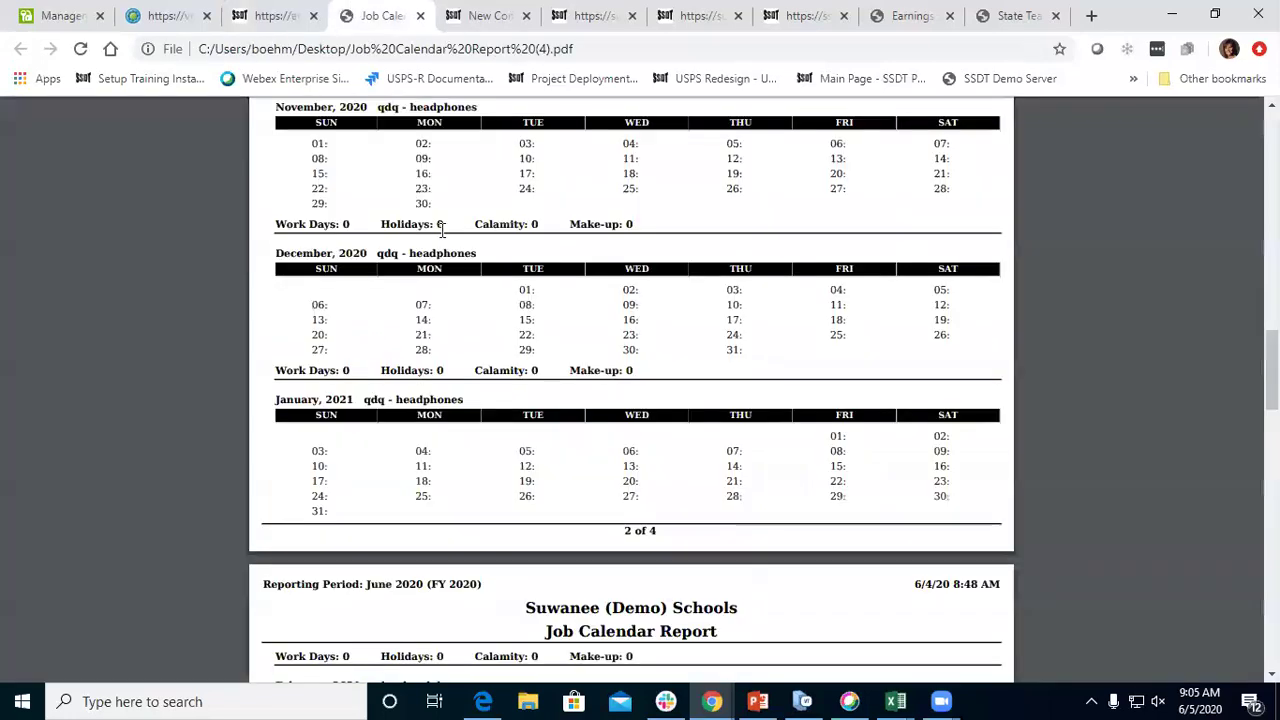
# Examine the report options page and the monthly qdq calendar pages in the Job Calendar Report PDF
pyautogui.scroll(10, 541, 460)
pyautogui.scroll(4, 560, 475)
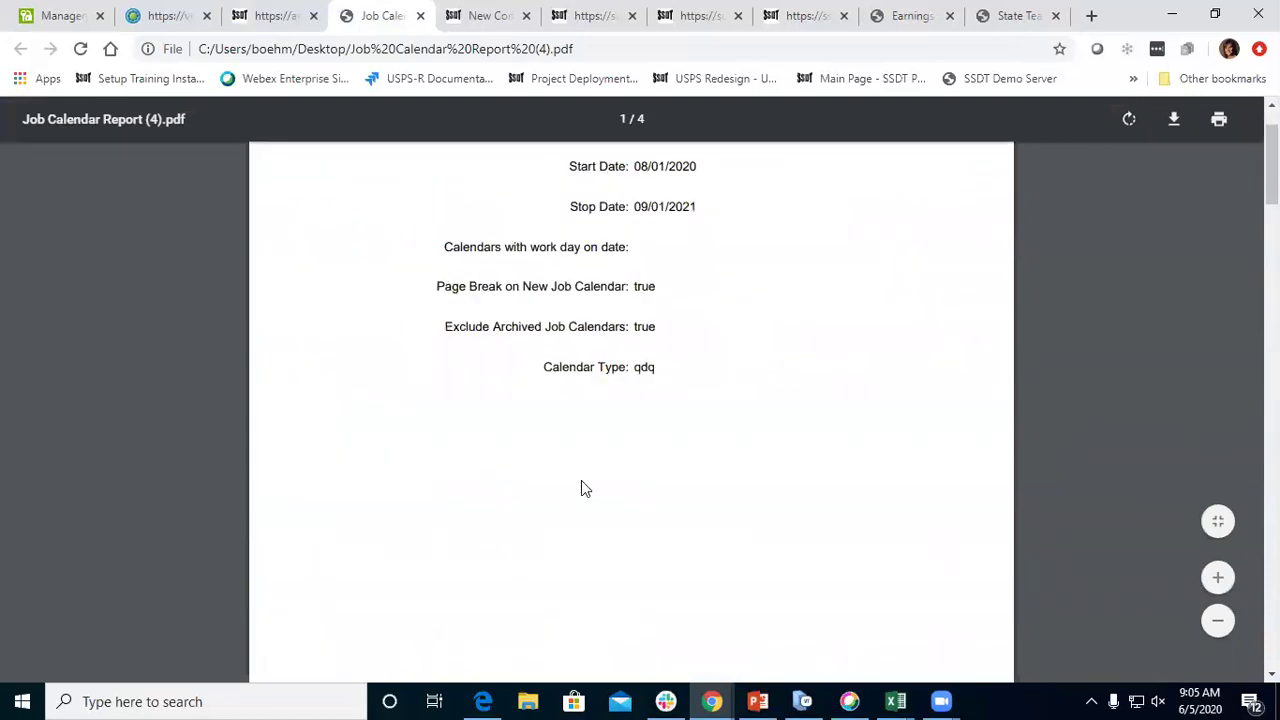
pyautogui.scroll(-10, 521, 523)
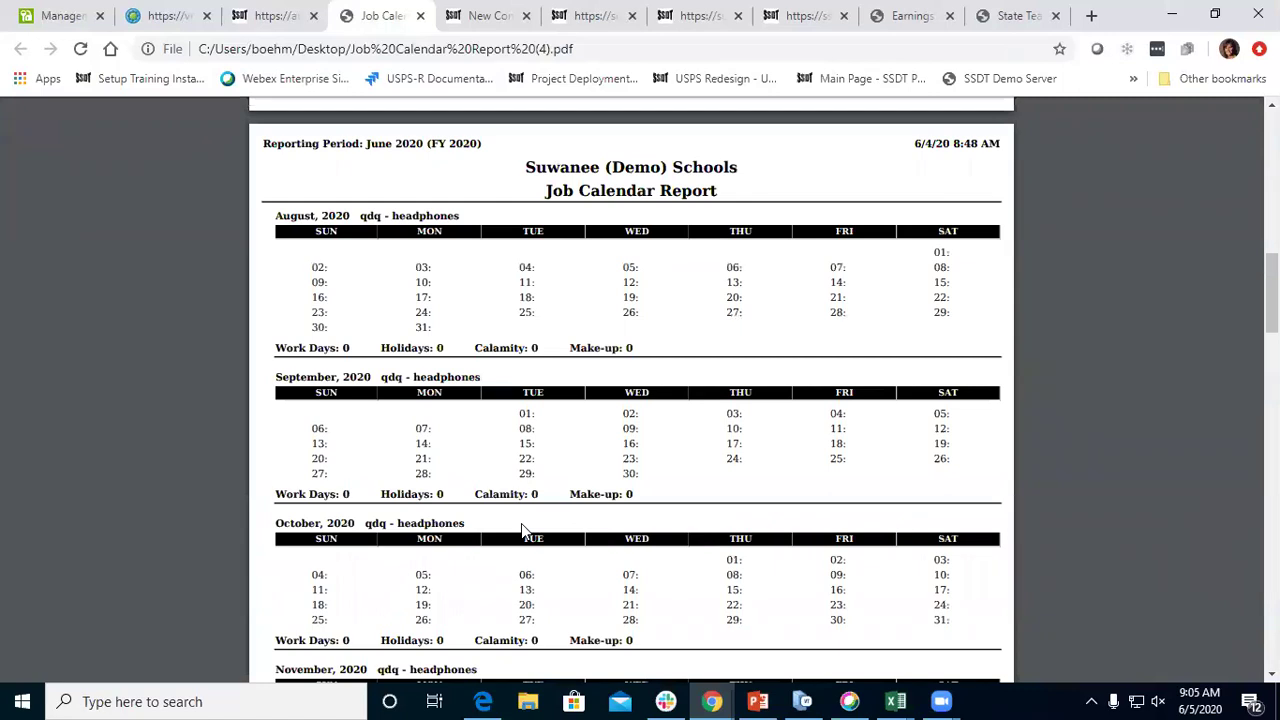
pyautogui.scroll(-6, 521, 523)
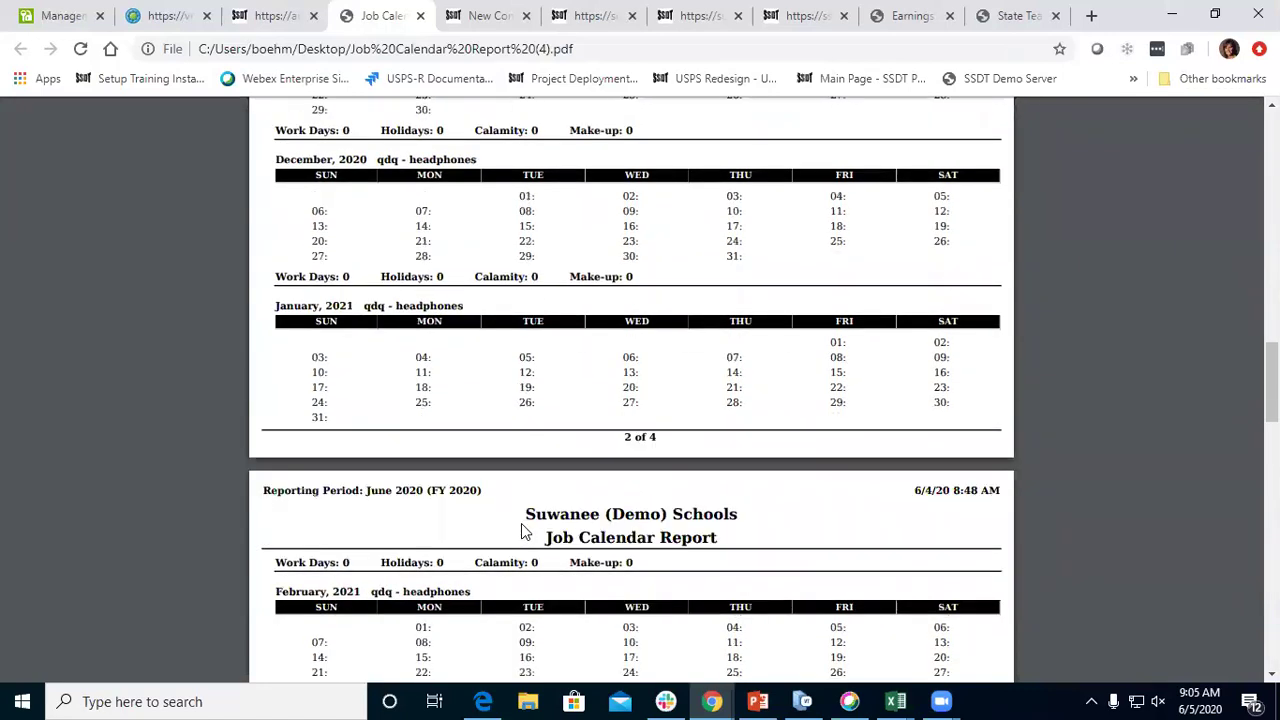
pyautogui.scroll(-6, 521, 523)
pyautogui.scroll(10, 521, 523)
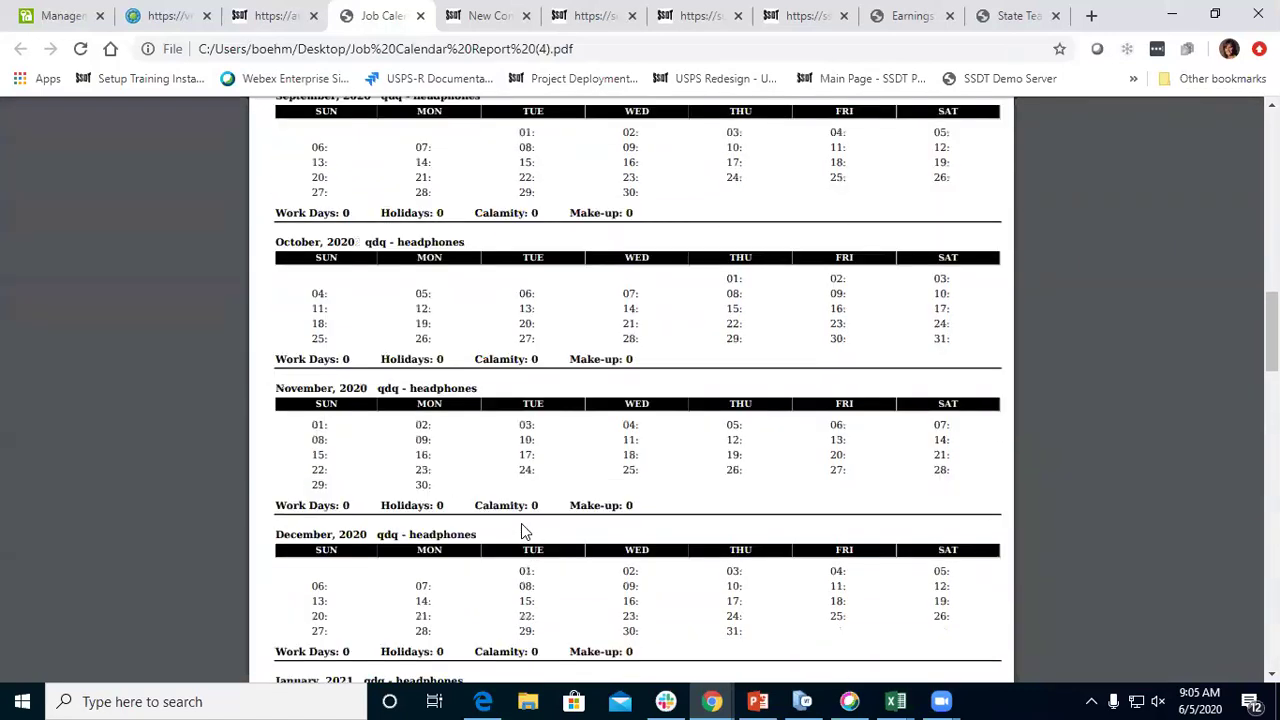
pyautogui.scroll(10, 521, 523)
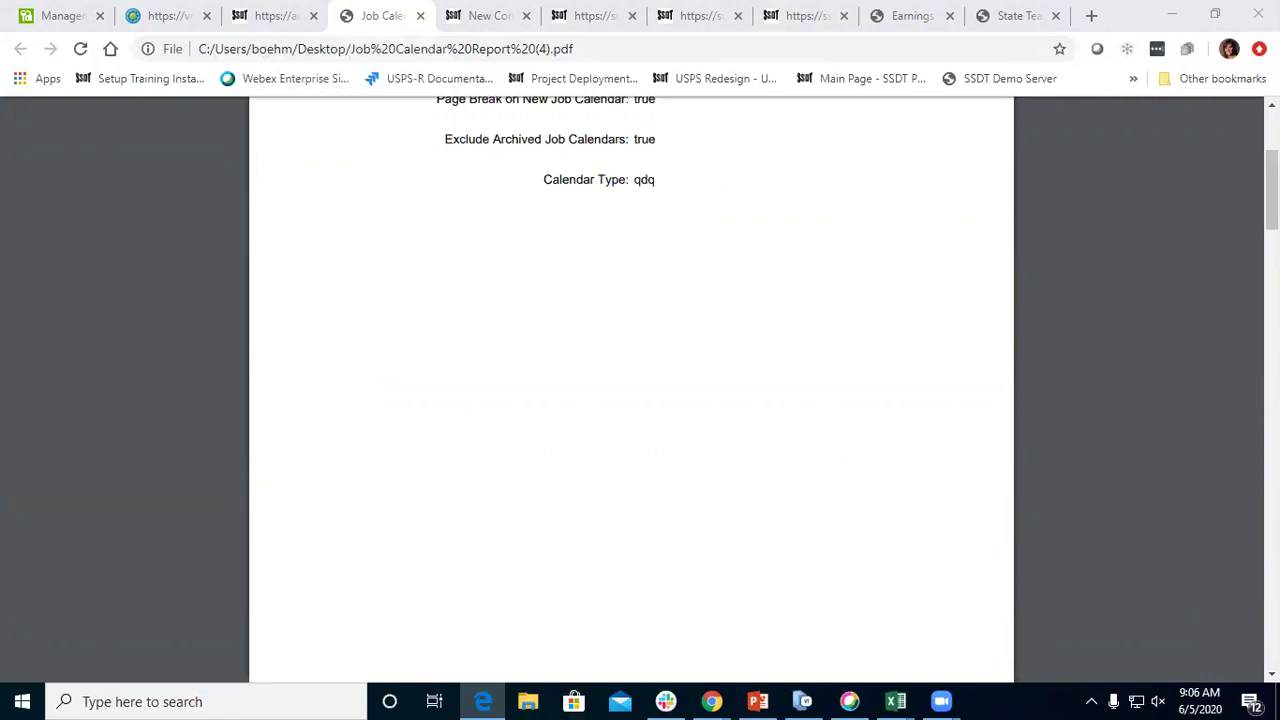
# Check the August 2020 axw page and grand totals in the other Job Calendar Report PDF, and return to the Job Calendar Report options
pyautogui.moveTo(289, 77); pyautogui.dragTo(440, 131)
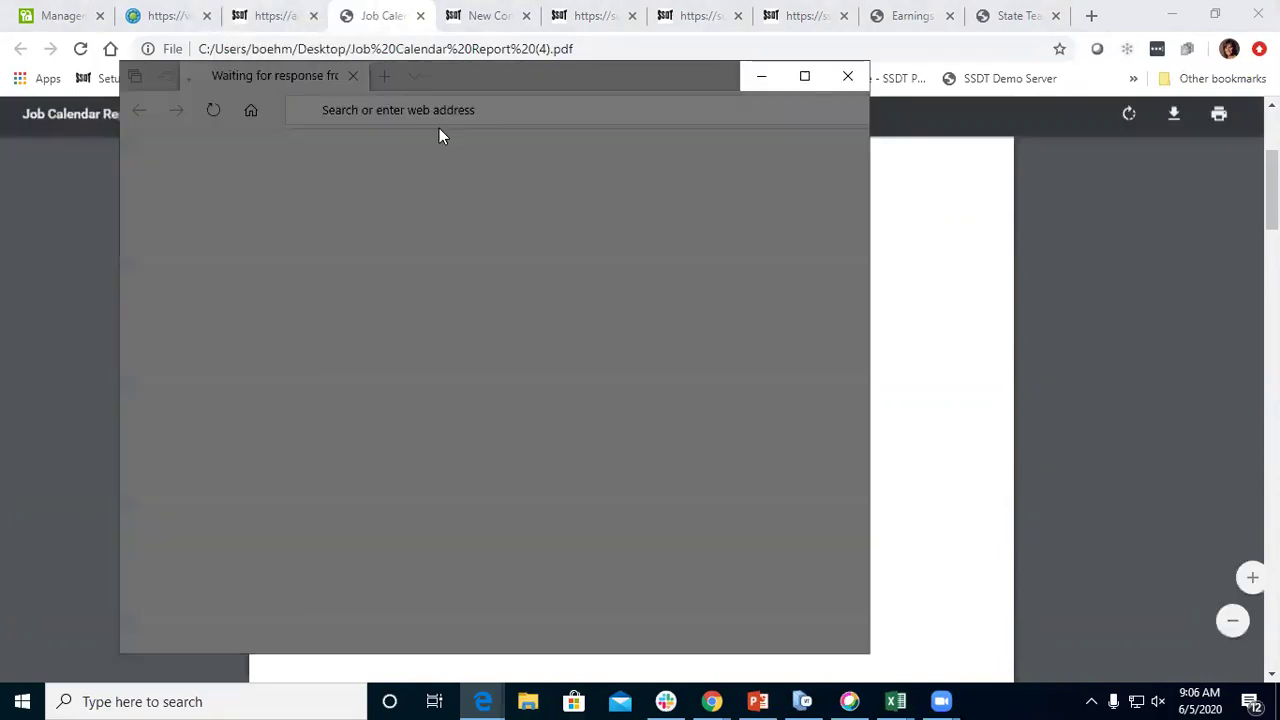
pyautogui.scroll(-3, 565, 478)
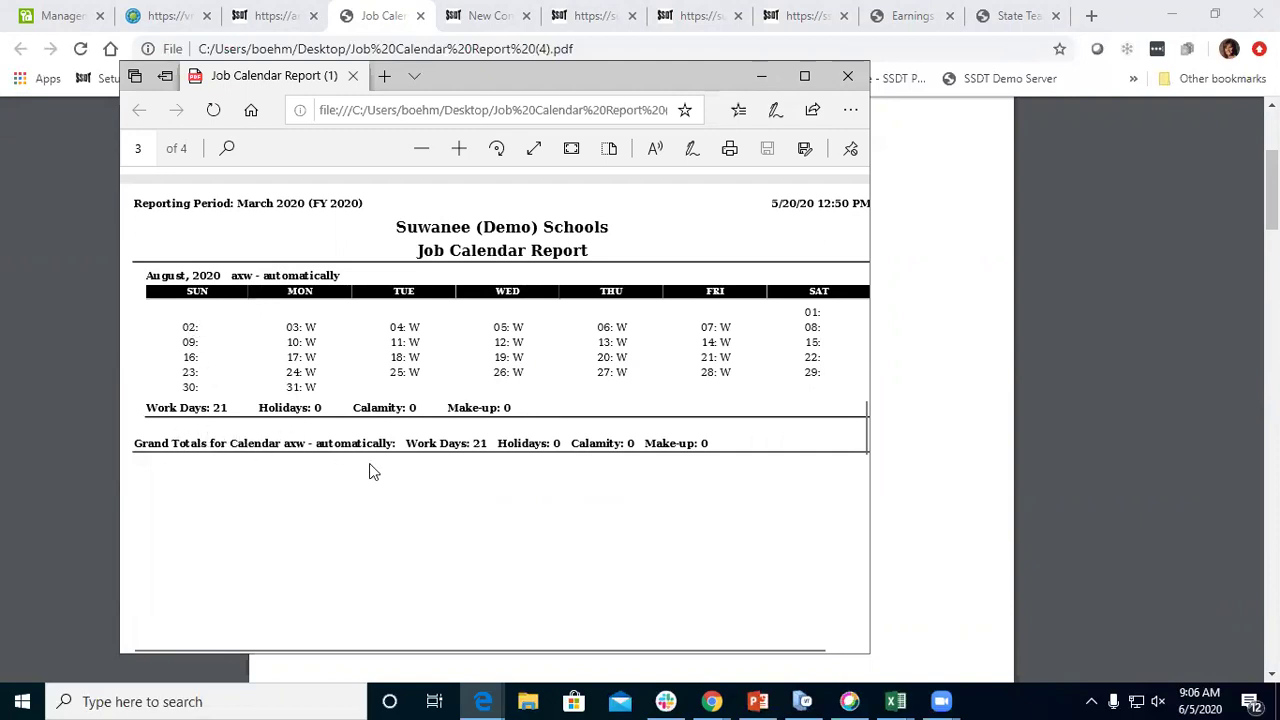
pyautogui.scroll(1, 585, 598)
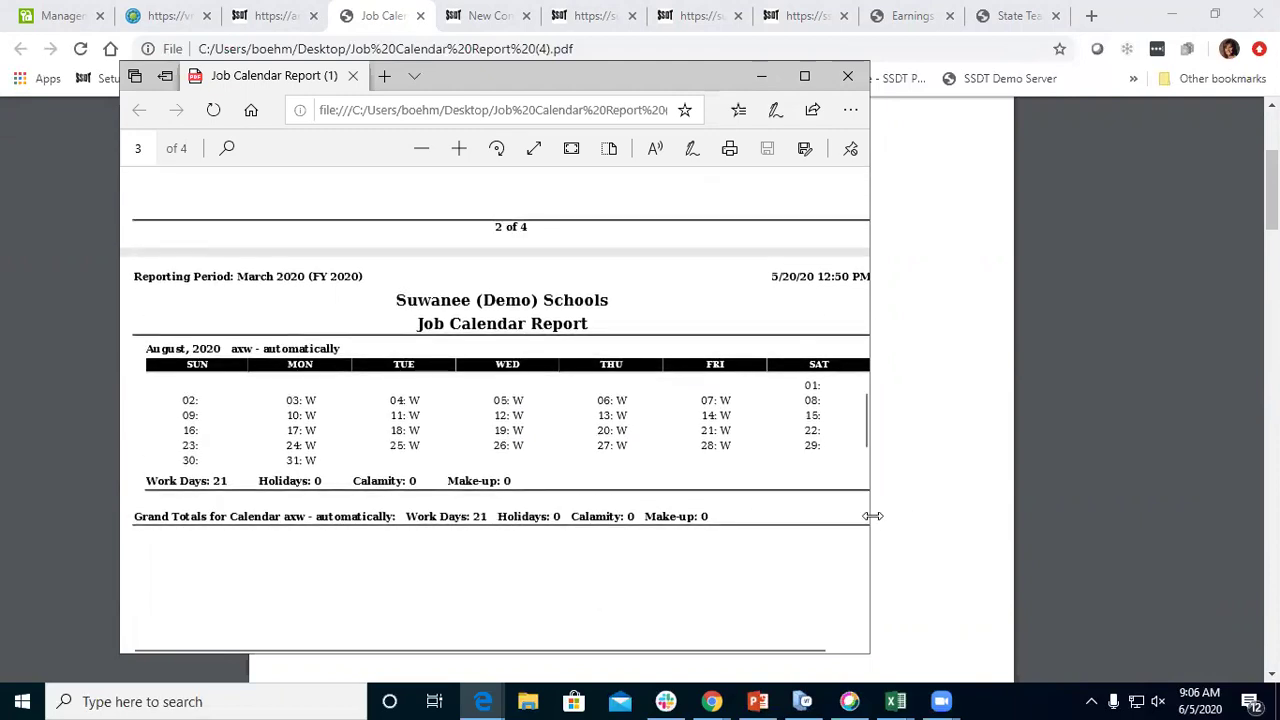
pyautogui.click(906, 518)
pyautogui.click(286, 14)
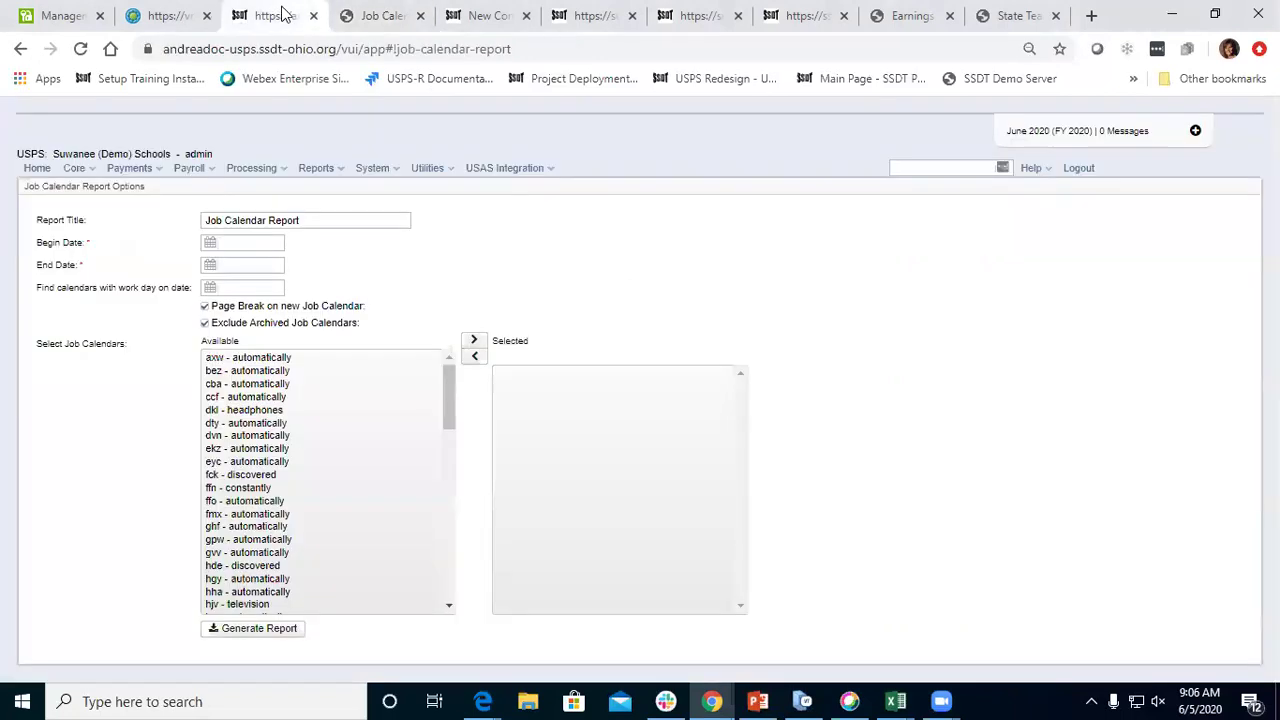
pyautogui.click(337, 10)
pyautogui.click(288, 12)
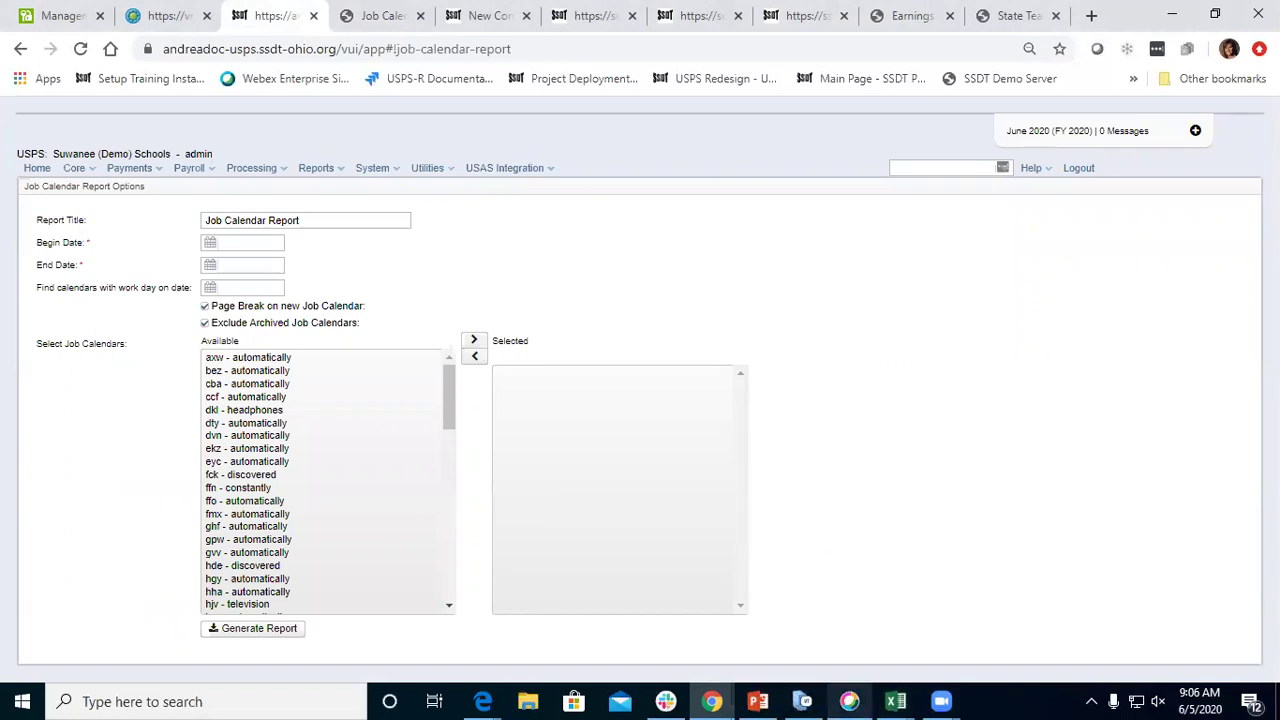
# Open the New Contracts processing page on New Contract Maintenance
pyautogui.click(758, 701)
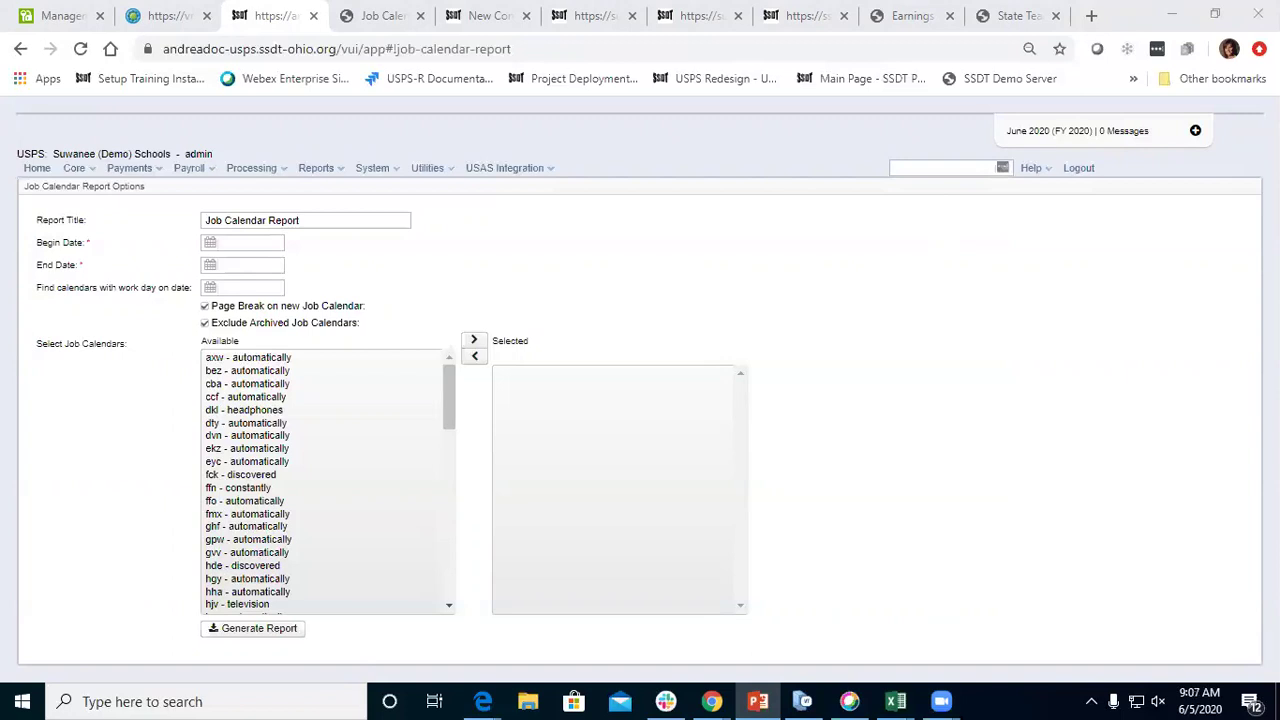
pyautogui.click(89, 174)
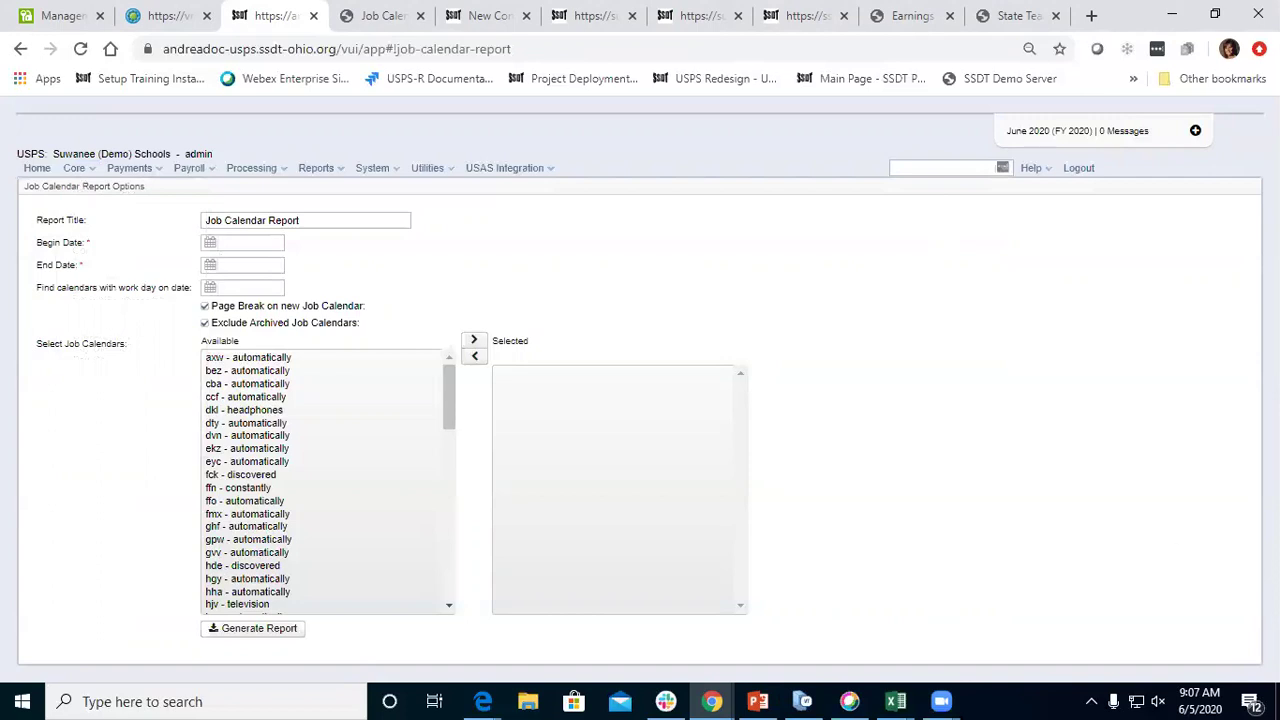
pyautogui.click(339, 174)
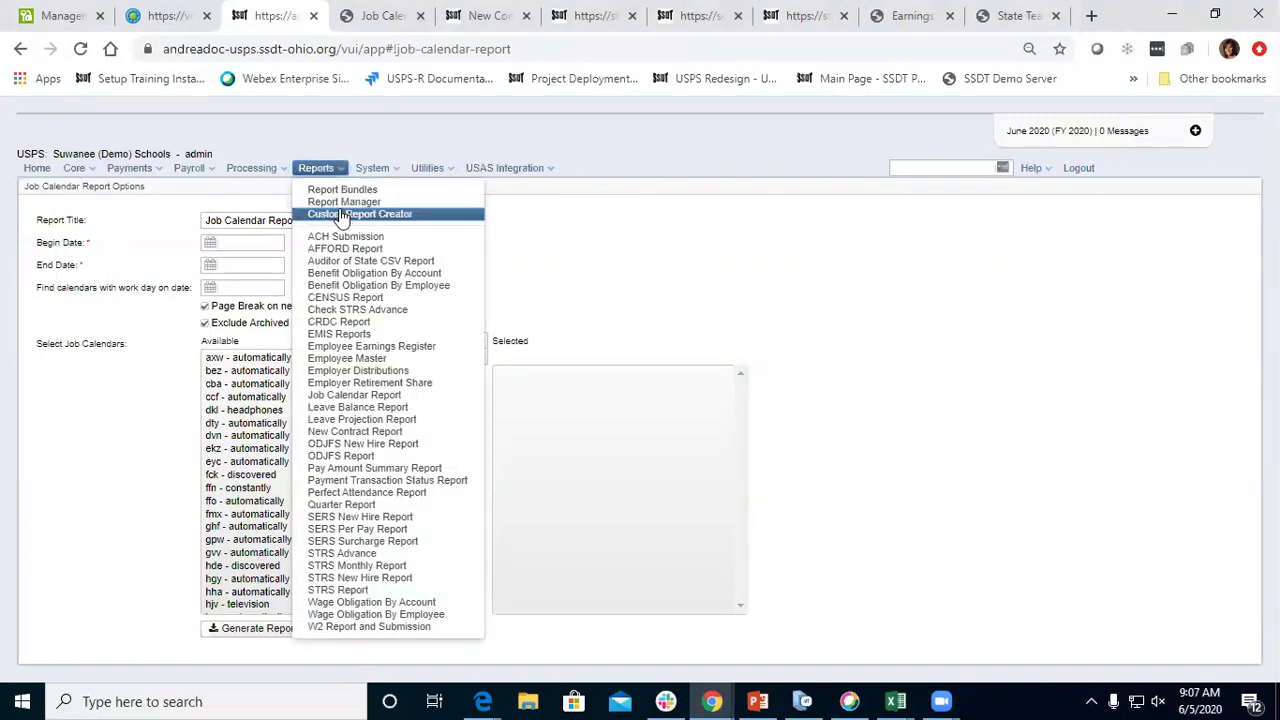
pyautogui.click(251, 168)
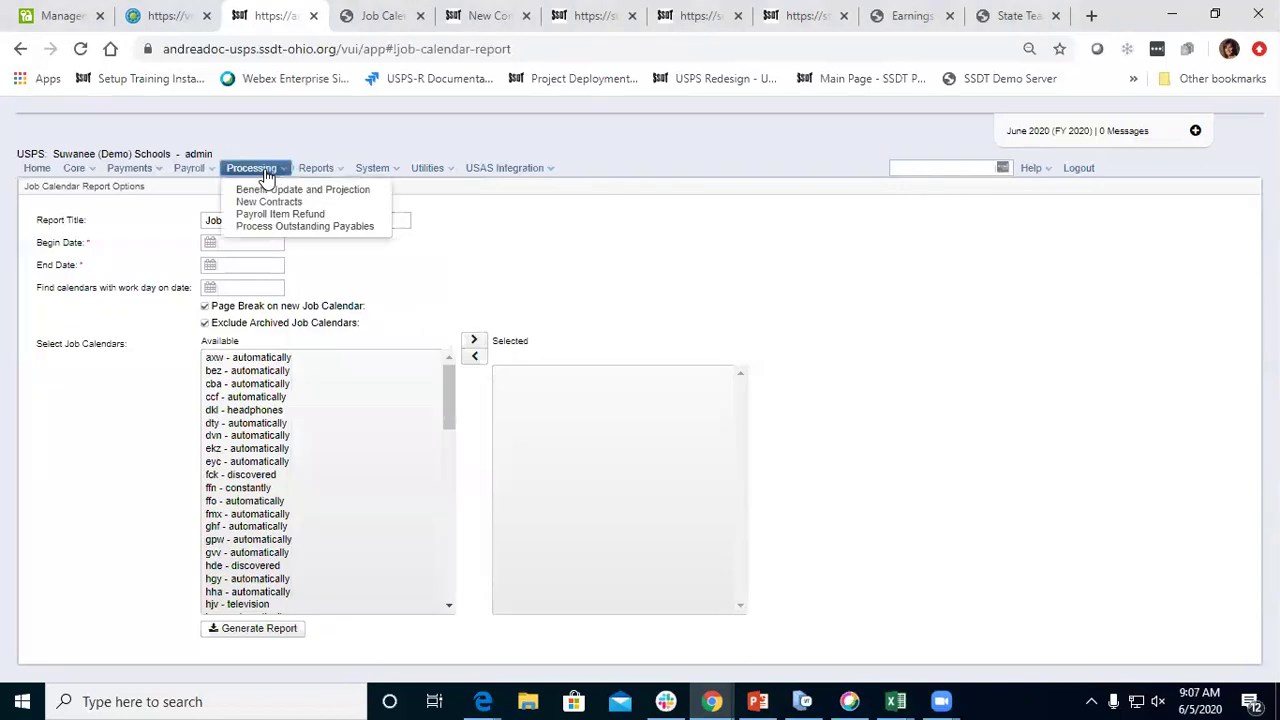
pyautogui.click(285, 202)
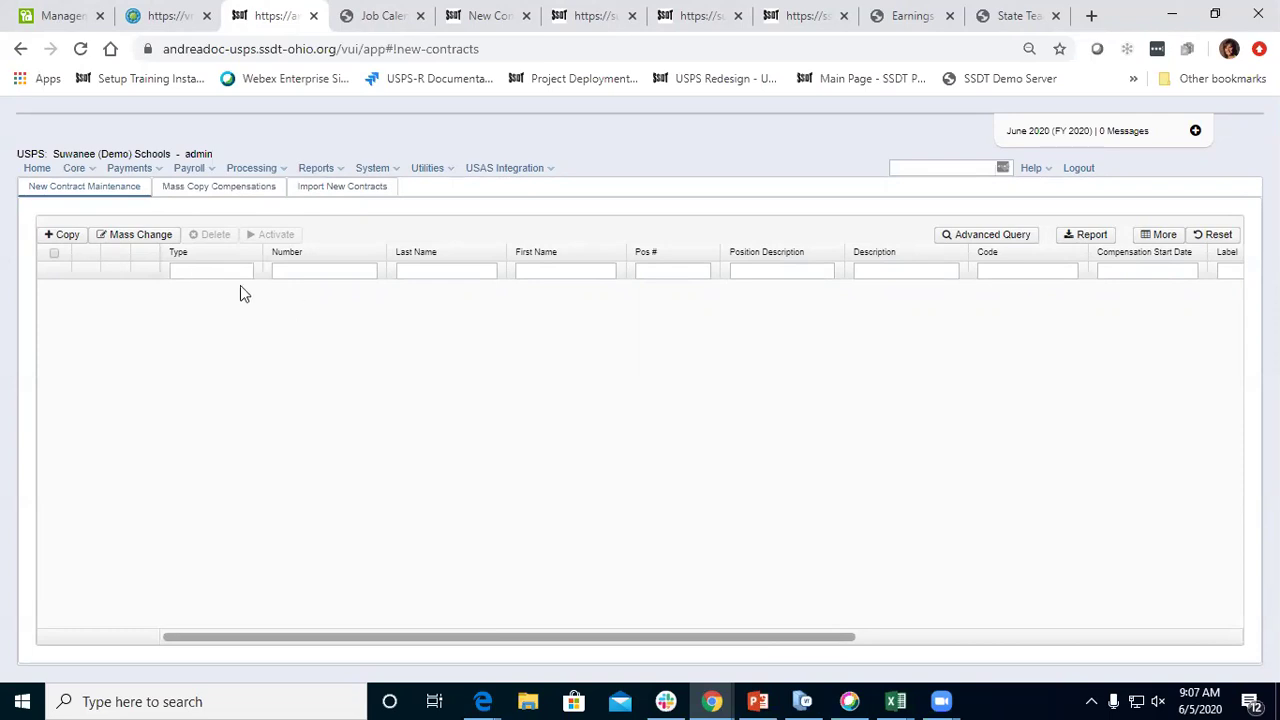
# Create a contract of type New contract for the employee by copying the Position 1 Teacher compensation
pyautogui.click(66, 235)
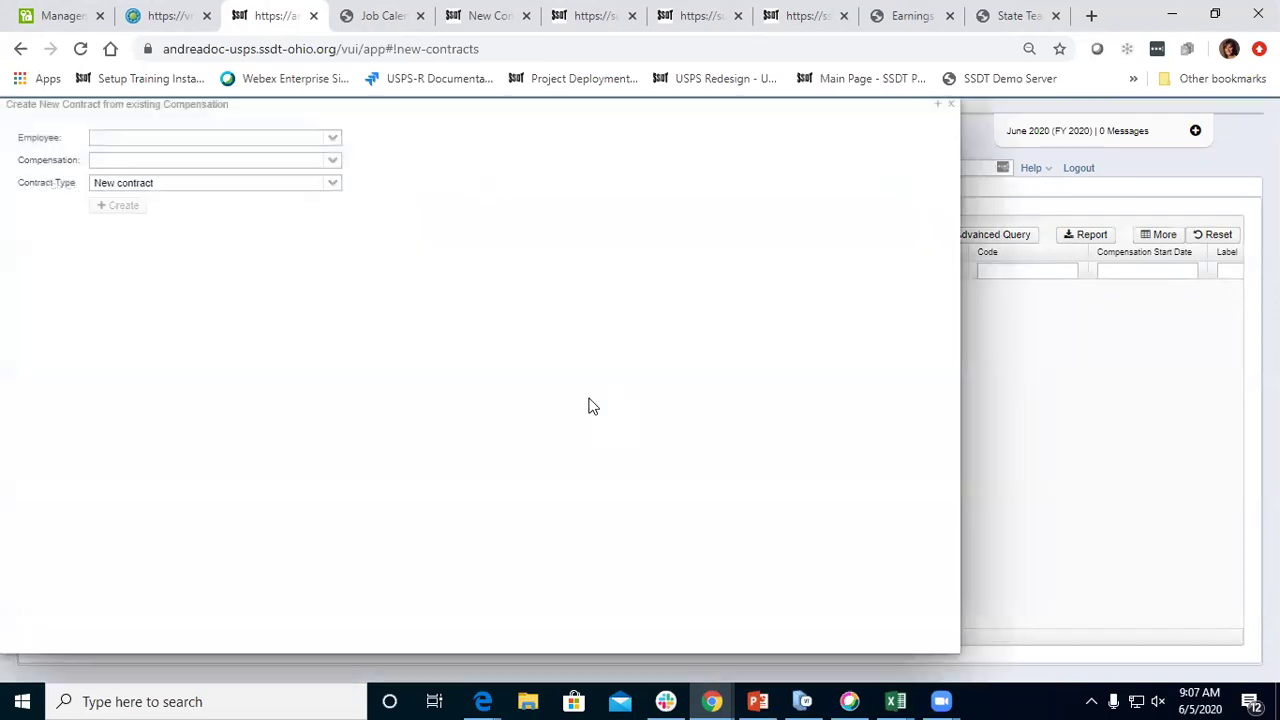
pyautogui.click(334, 140)
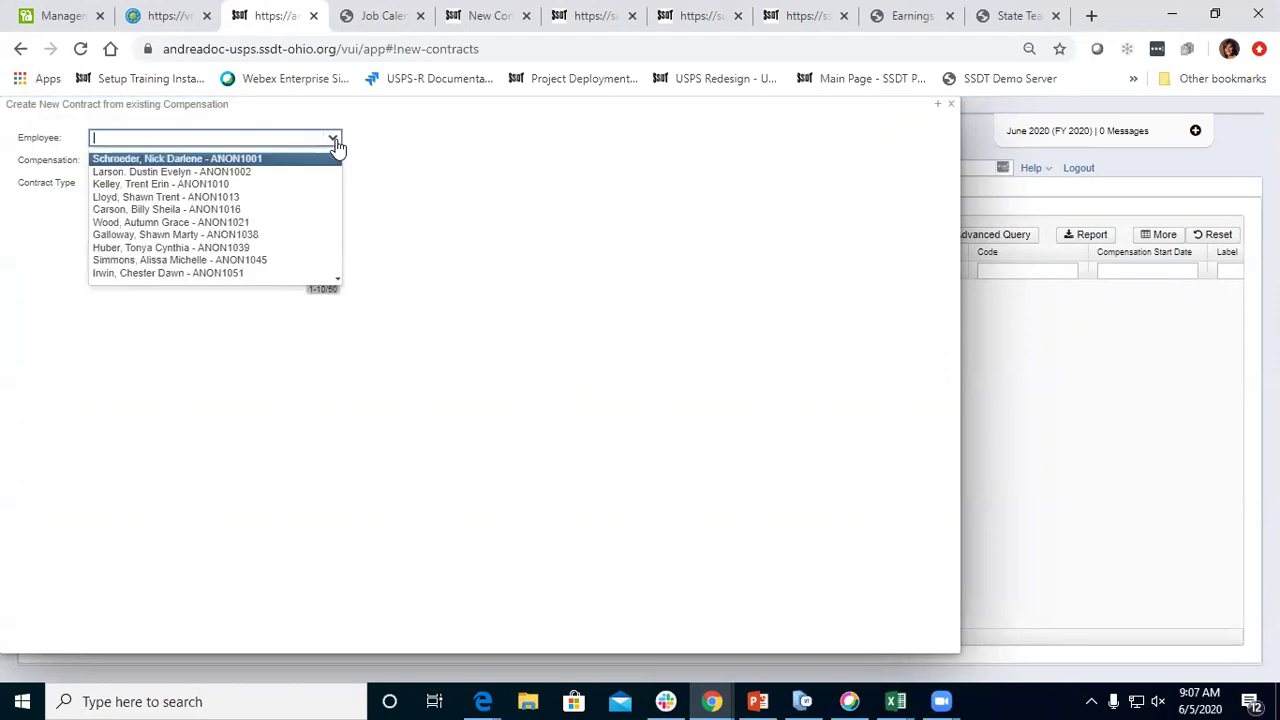
pyautogui.click(238, 135)
pyautogui.write('wooten')
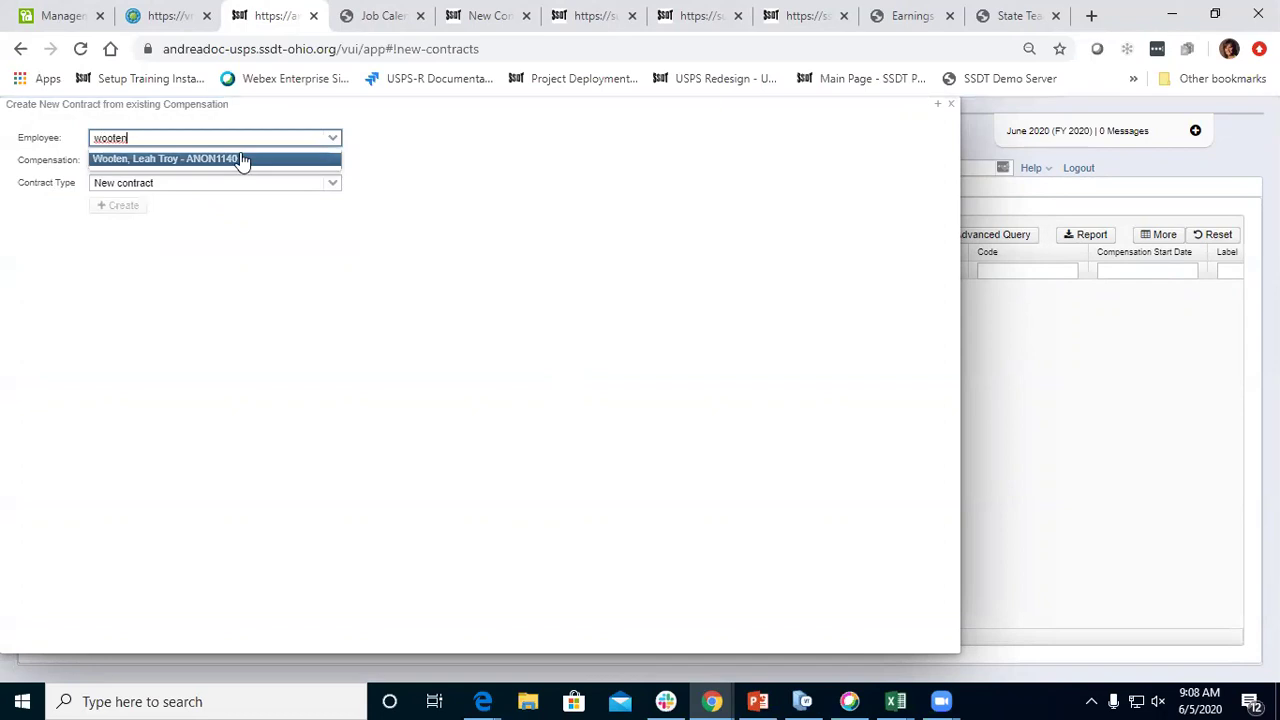
pyautogui.click(243, 160)
pyautogui.click(331, 162)
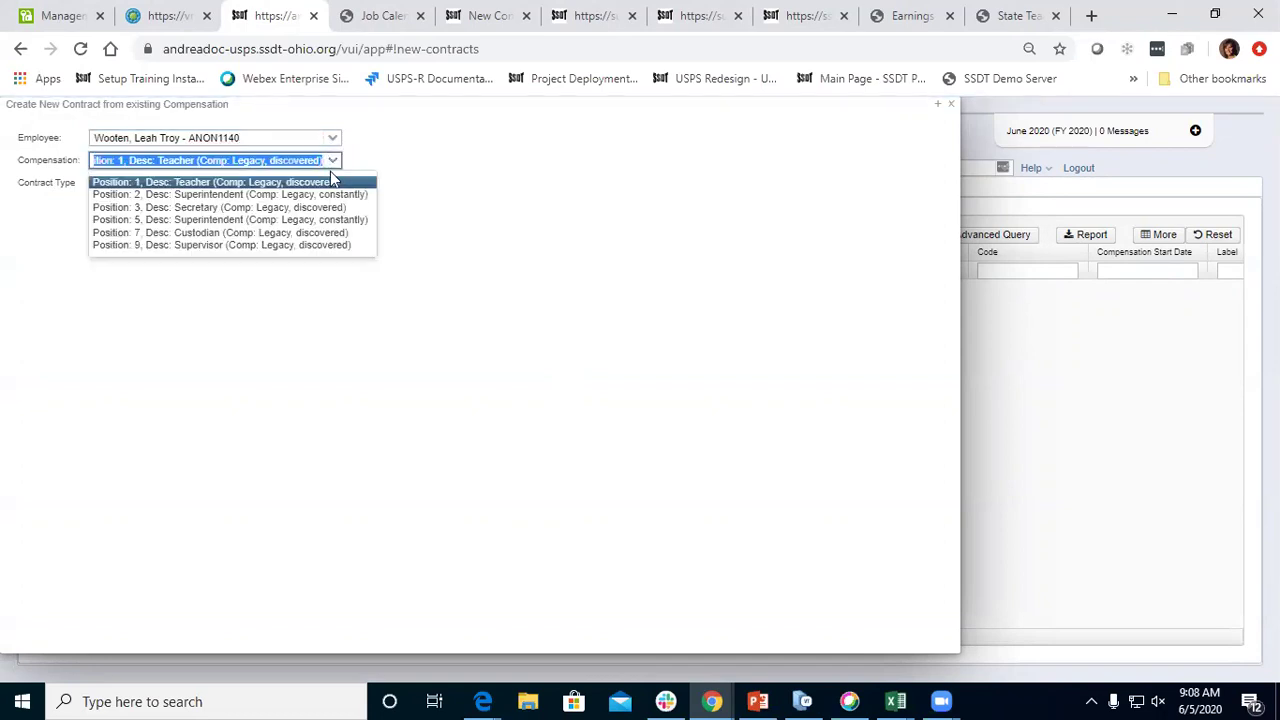
pyautogui.click(170, 182)
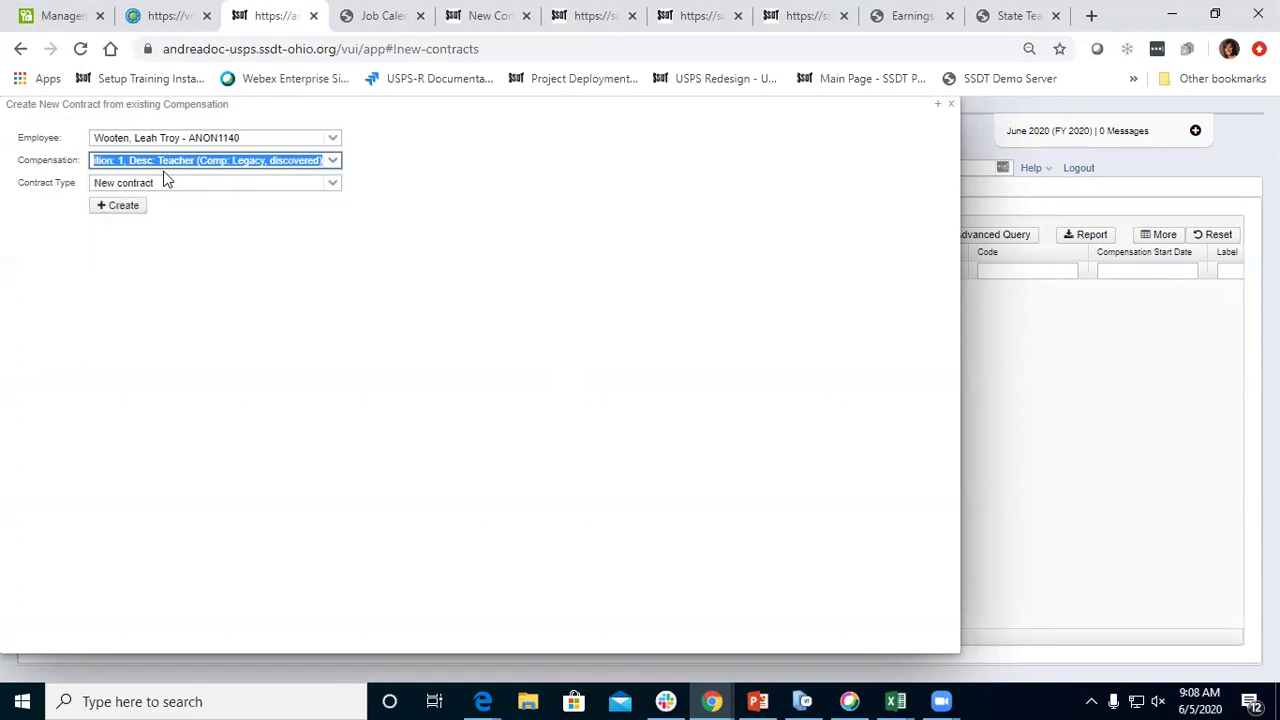
pyautogui.click(125, 212)
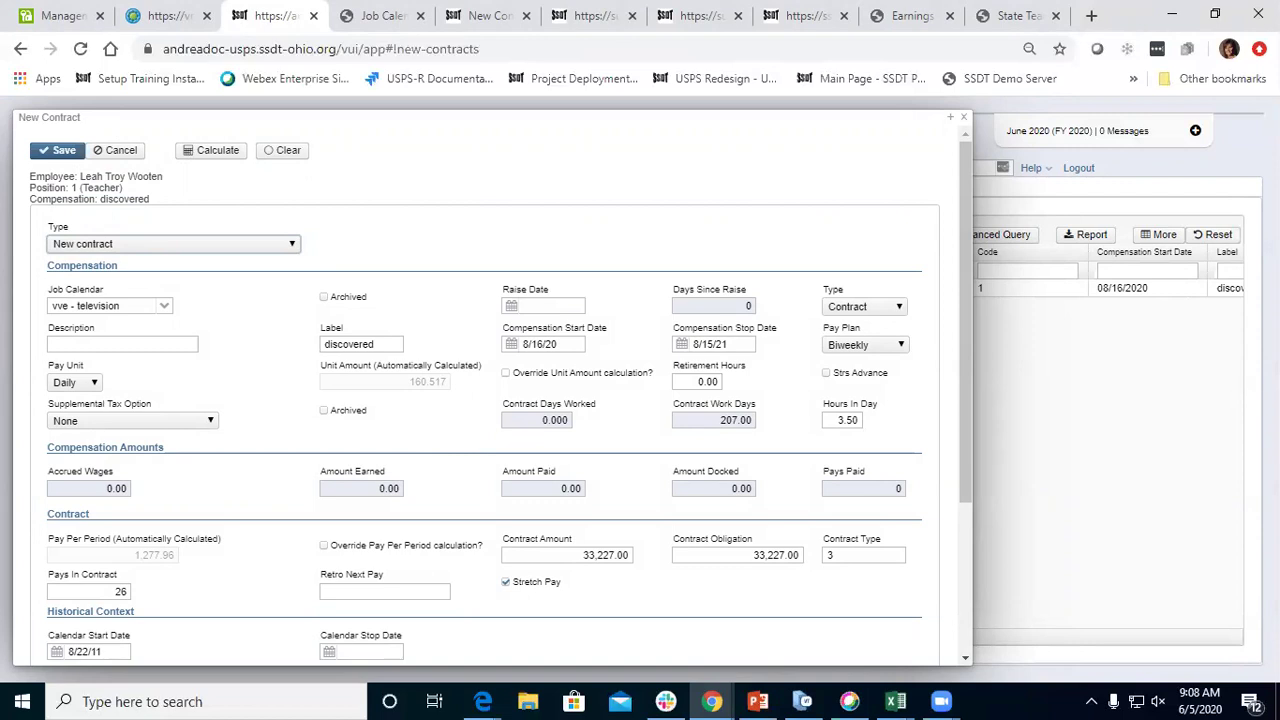
# Set both the Description and the Label of the new contract's compensation to 2020-2021
pyautogui.click(163, 347)
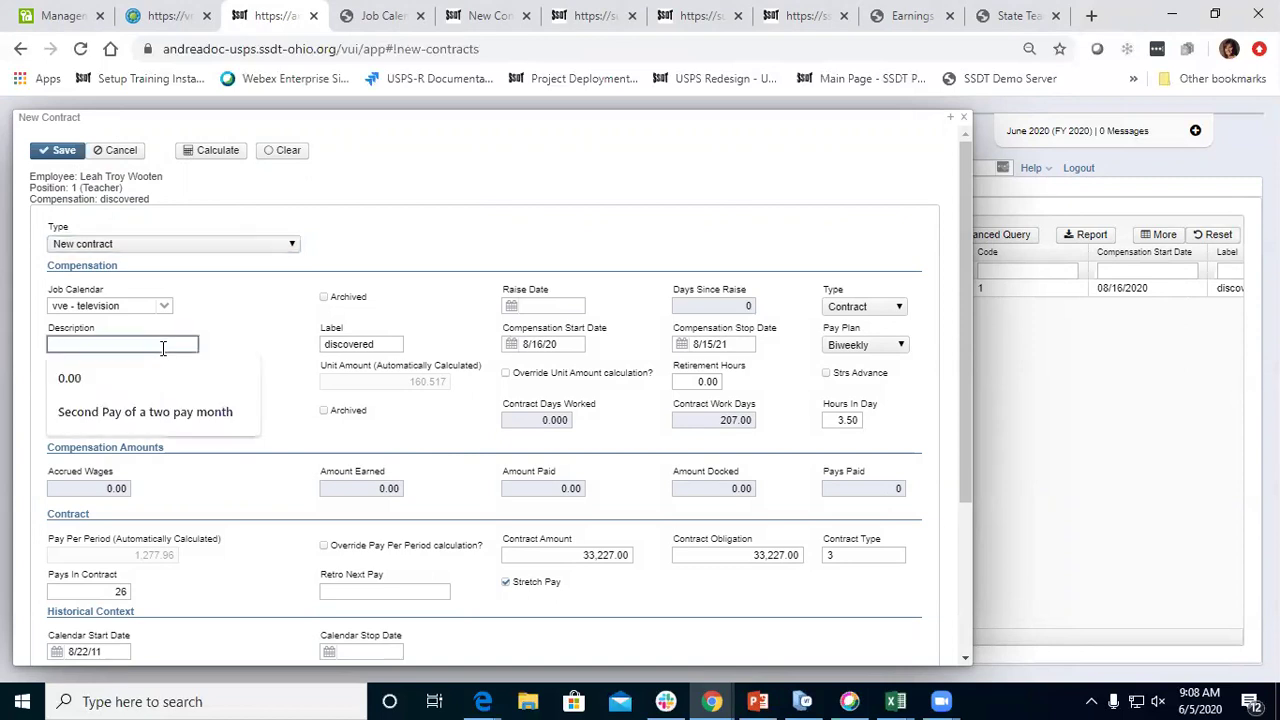
pyautogui.write('2020-2021')
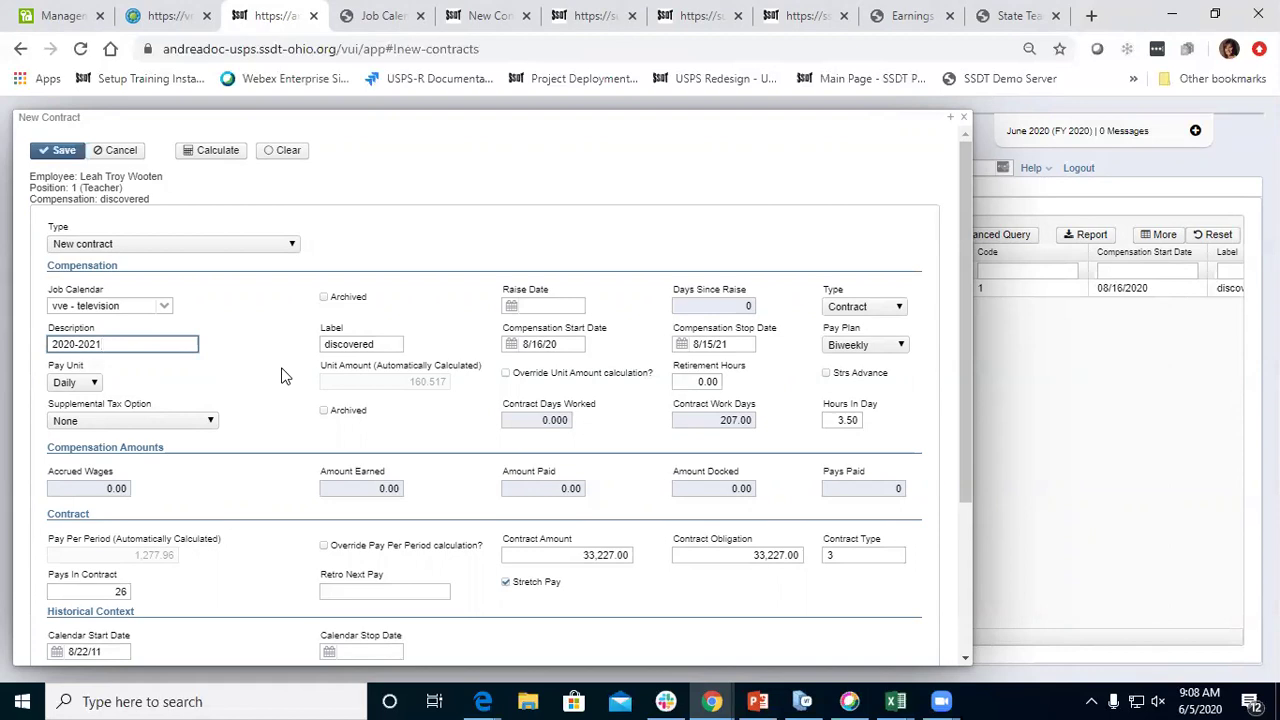
pyautogui.moveTo(397, 344); pyautogui.dragTo(272, 347)
pyautogui.write('2020')
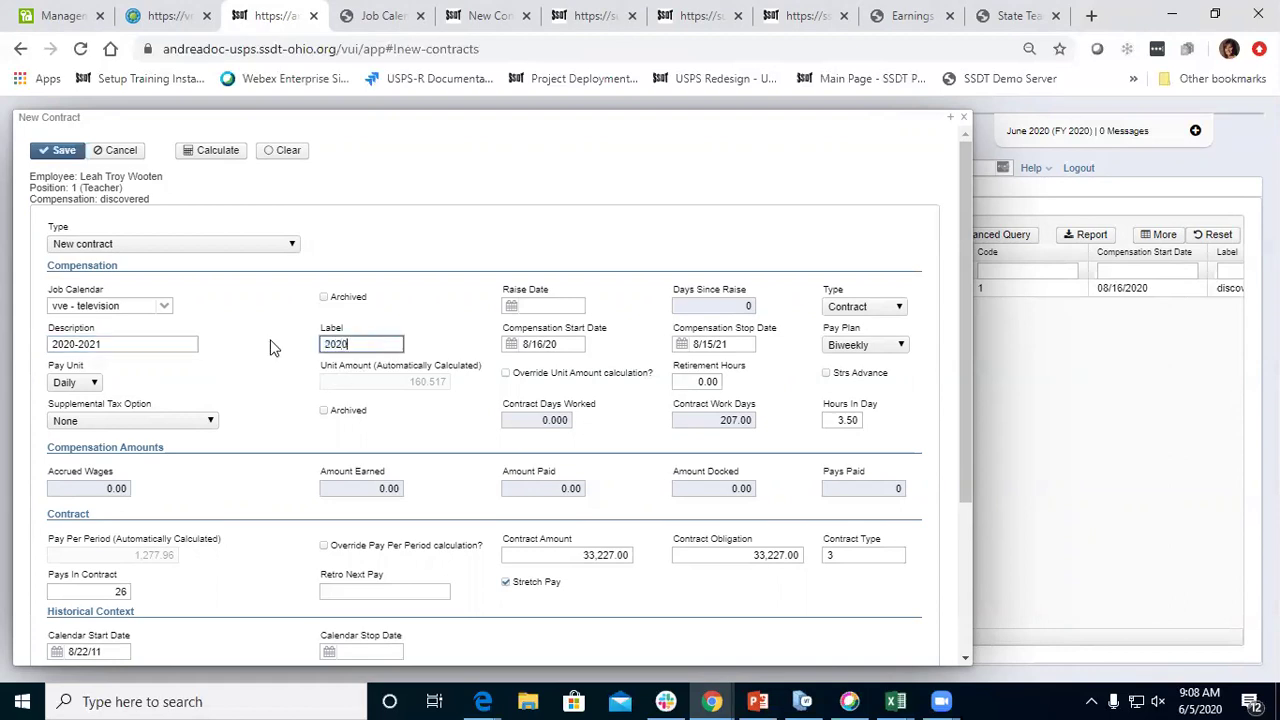
pyautogui.write('-2021')
pyautogui.click(437, 274)
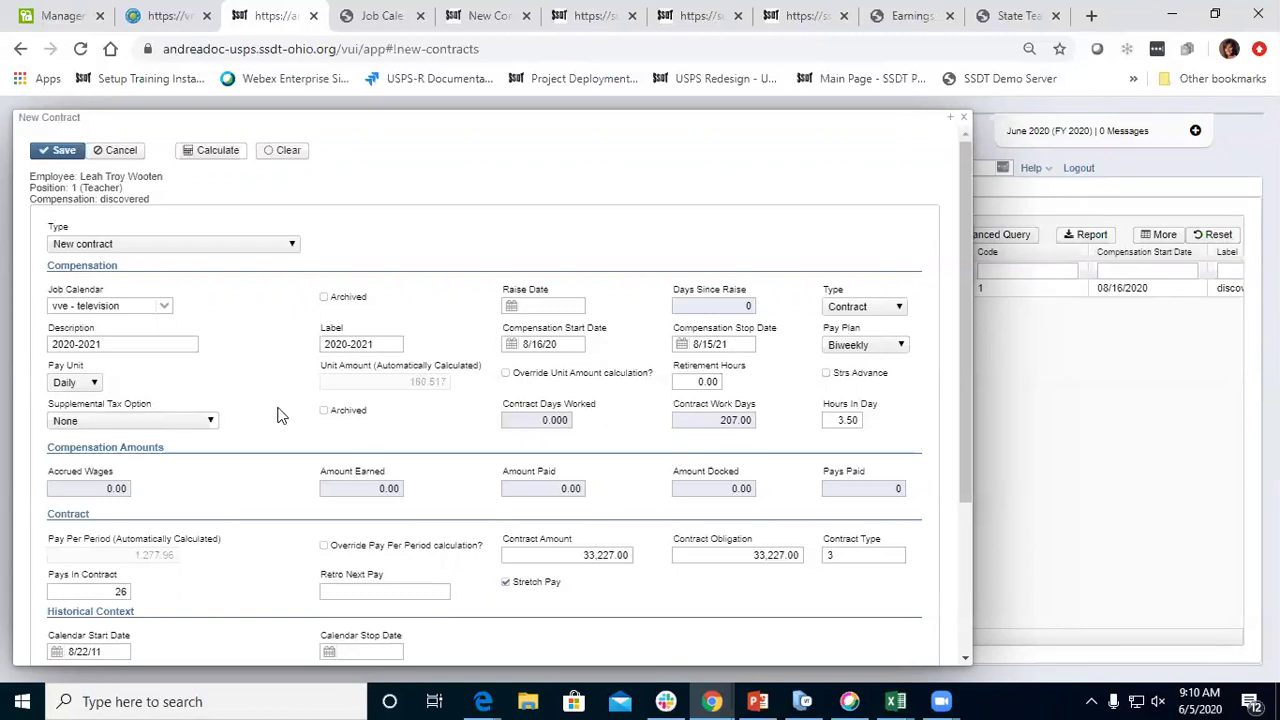
# Keep the unit amount automatically calculated, and set both Retirement Hours and Hours In Day to 7.5
pyautogui.click(506, 374)
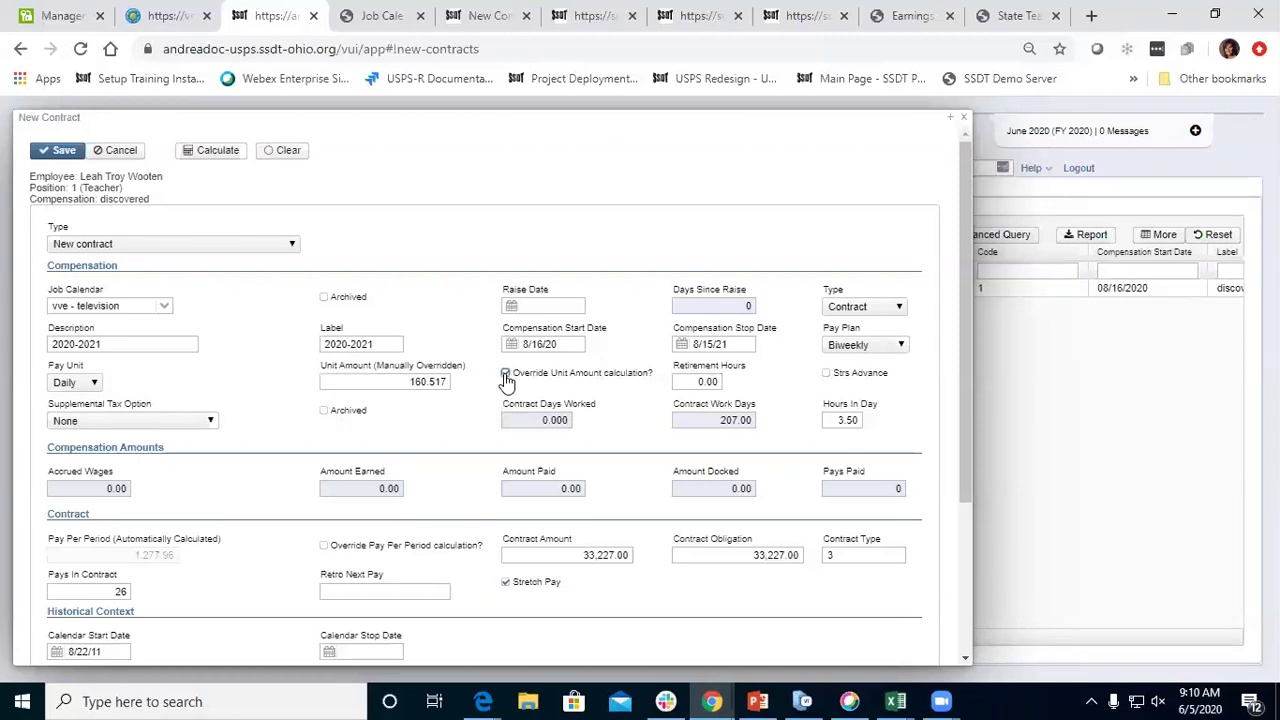
pyautogui.click(506, 376)
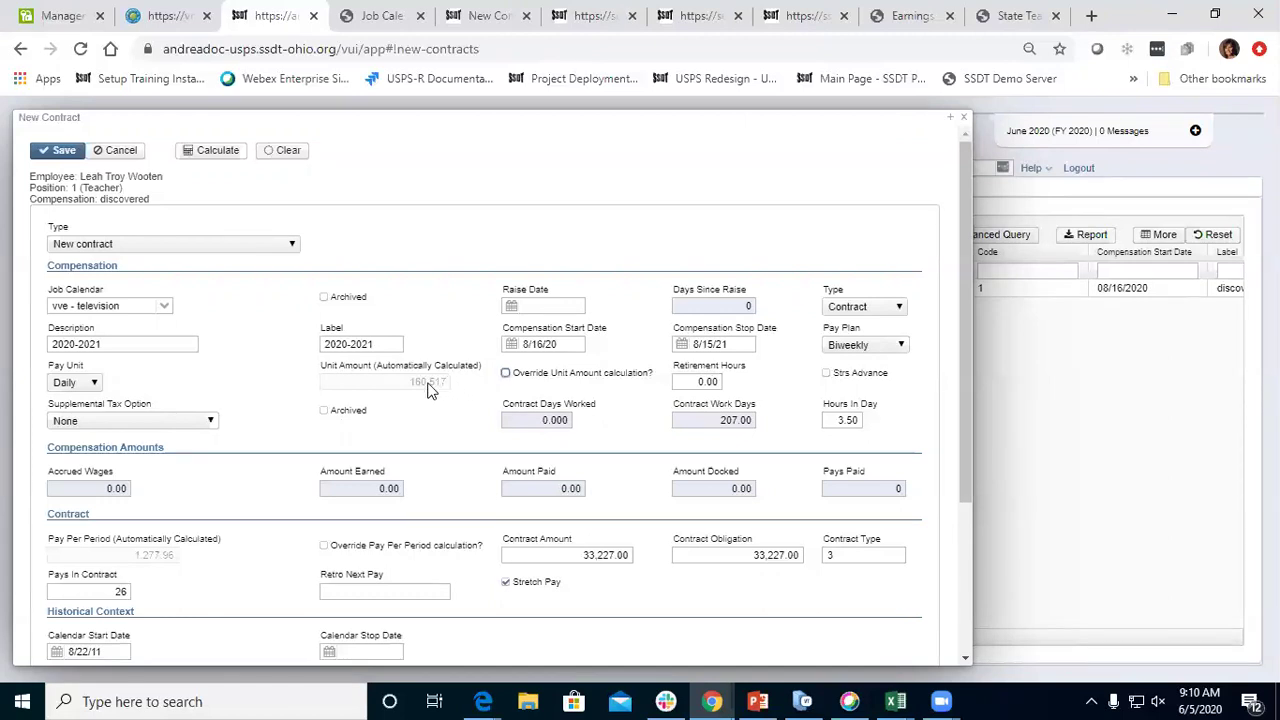
pyautogui.click(748, 384)
pyautogui.write('7.5')
pyautogui.press('Tab')
pyautogui.click(211, 421)
pyautogui.click(211, 421)
pyautogui.doubleClick(836, 427)
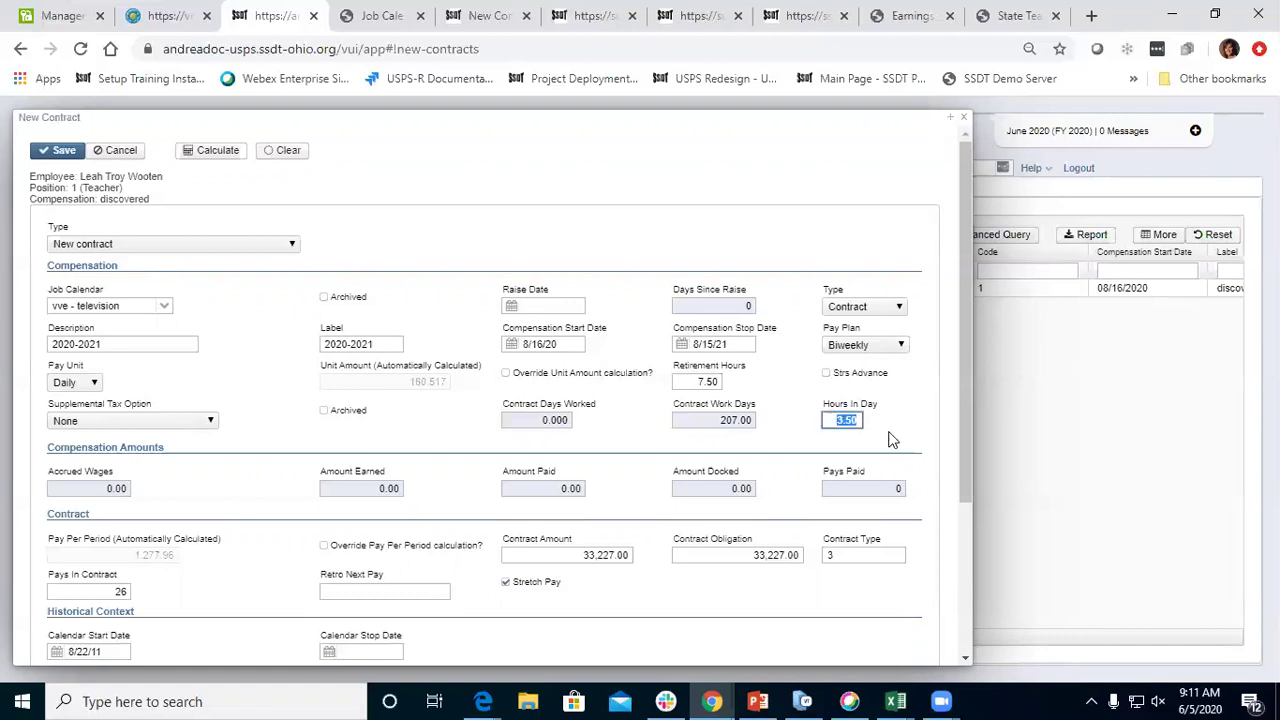
pyautogui.write('7.5')
pyautogui.click(812, 380)
# Turn the pay per period calculation override on and back off
pyautogui.scroll(-1, 457, 544)
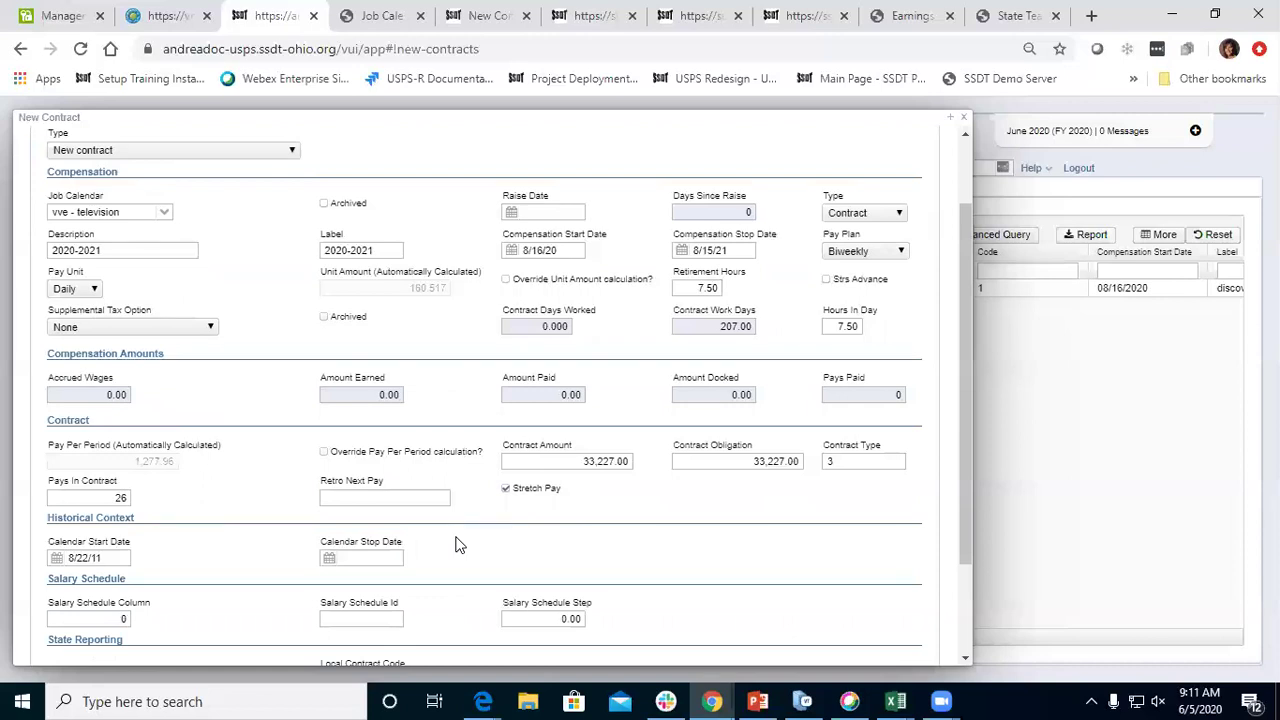
pyautogui.click(324, 453)
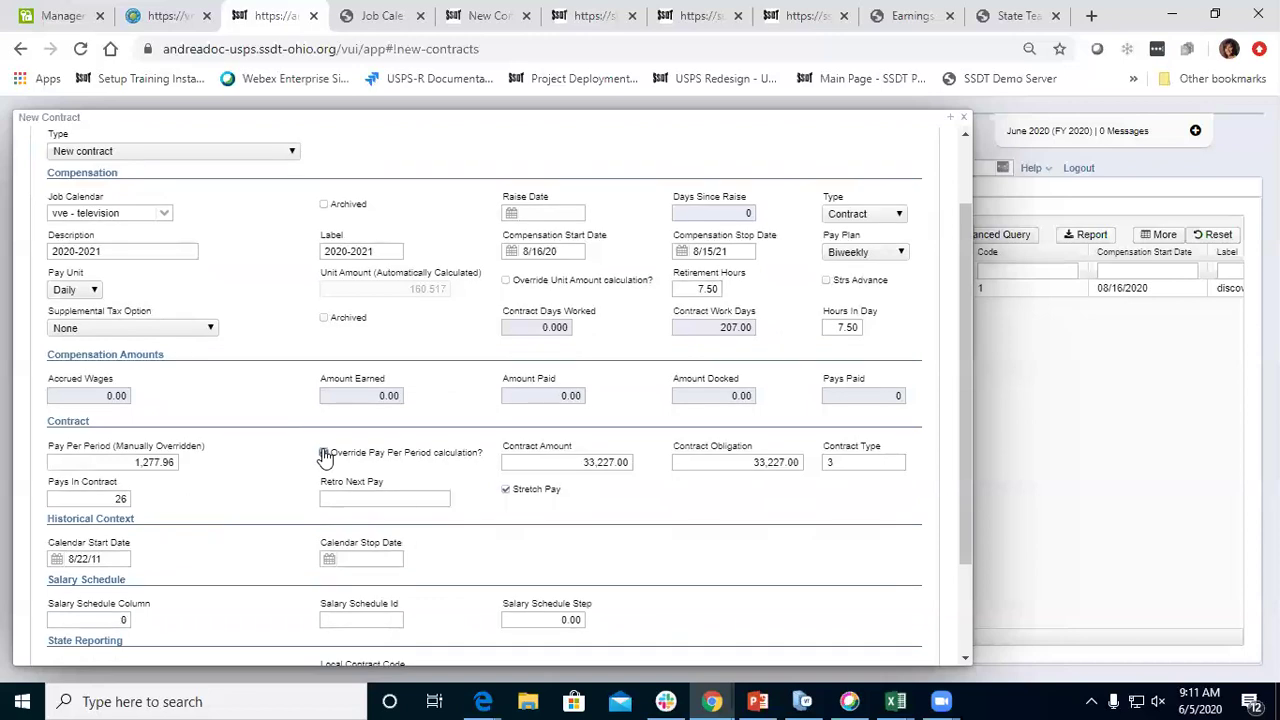
pyautogui.click(324, 454)
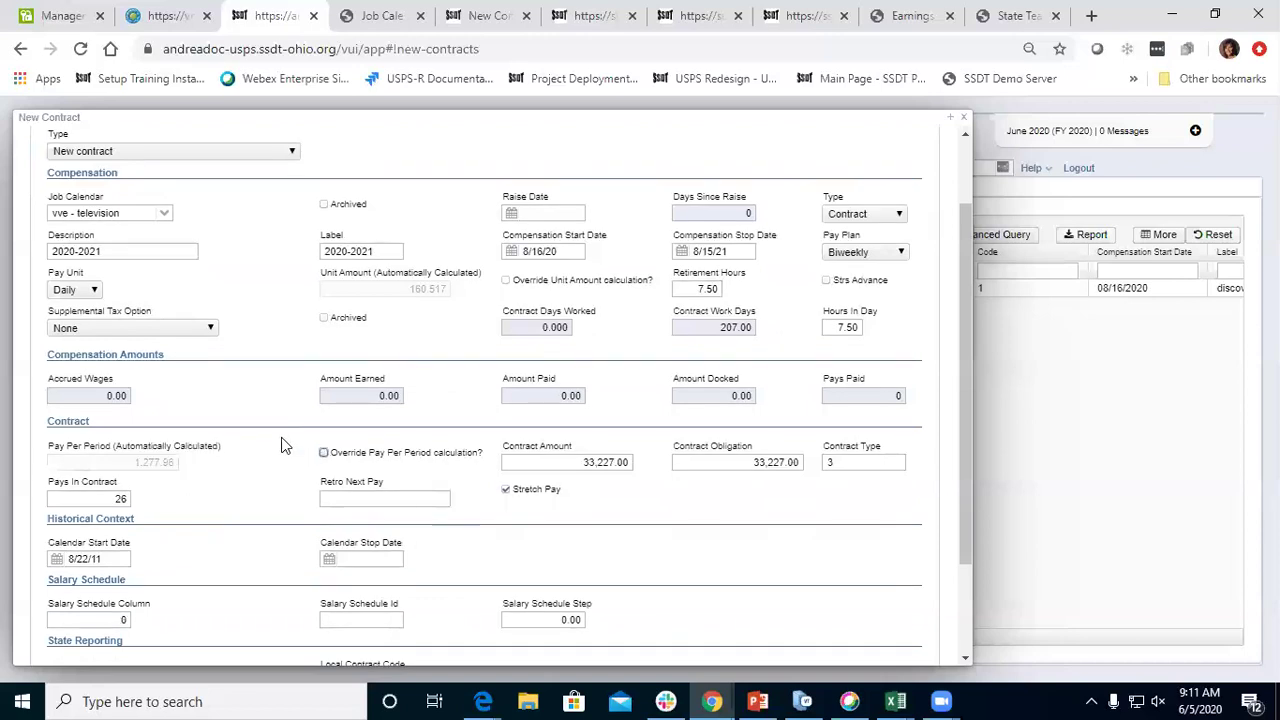
pyautogui.click(324, 454)
pyautogui.click(324, 454)
# Set both the Contract Amount and the Contract Obligation to 35000
pyautogui.moveTo(584, 462); pyautogui.dragTo(654, 470)
pyautogui.write('35000')
pyautogui.press('Tab')
pyautogui.write('35000')
pyautogui.press('Tab')
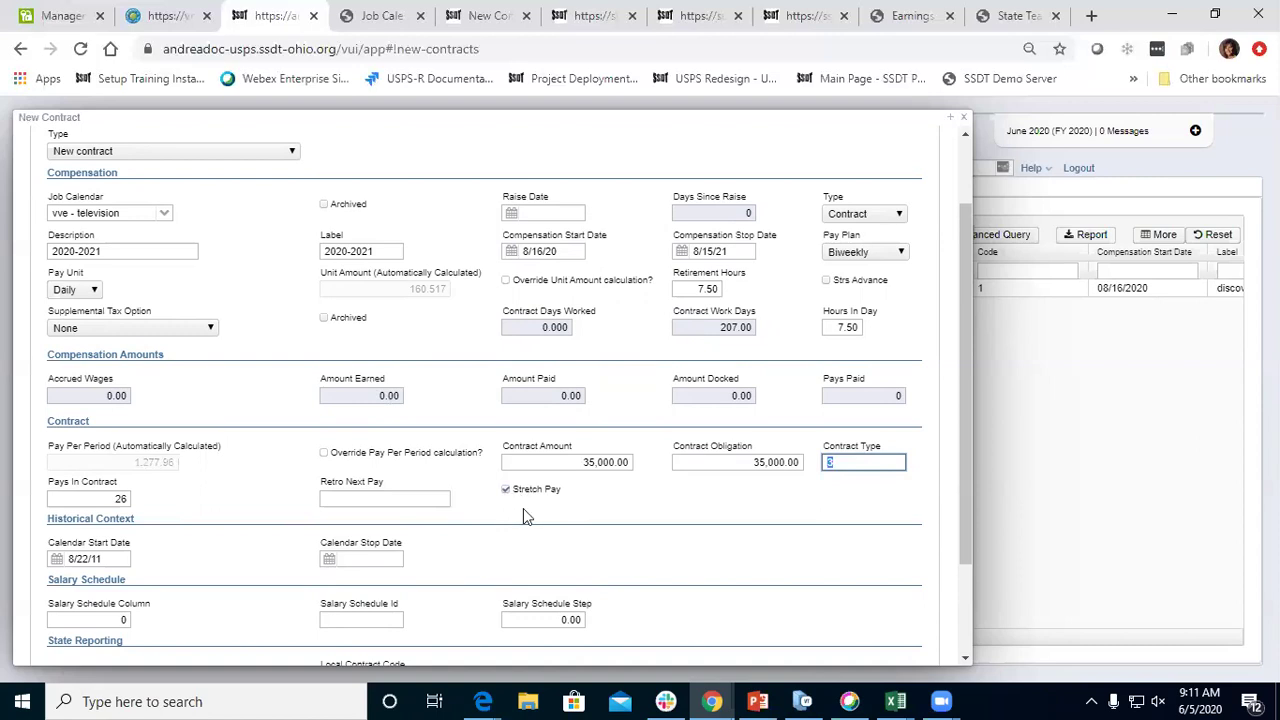
pyautogui.scroll(-2, 525, 512)
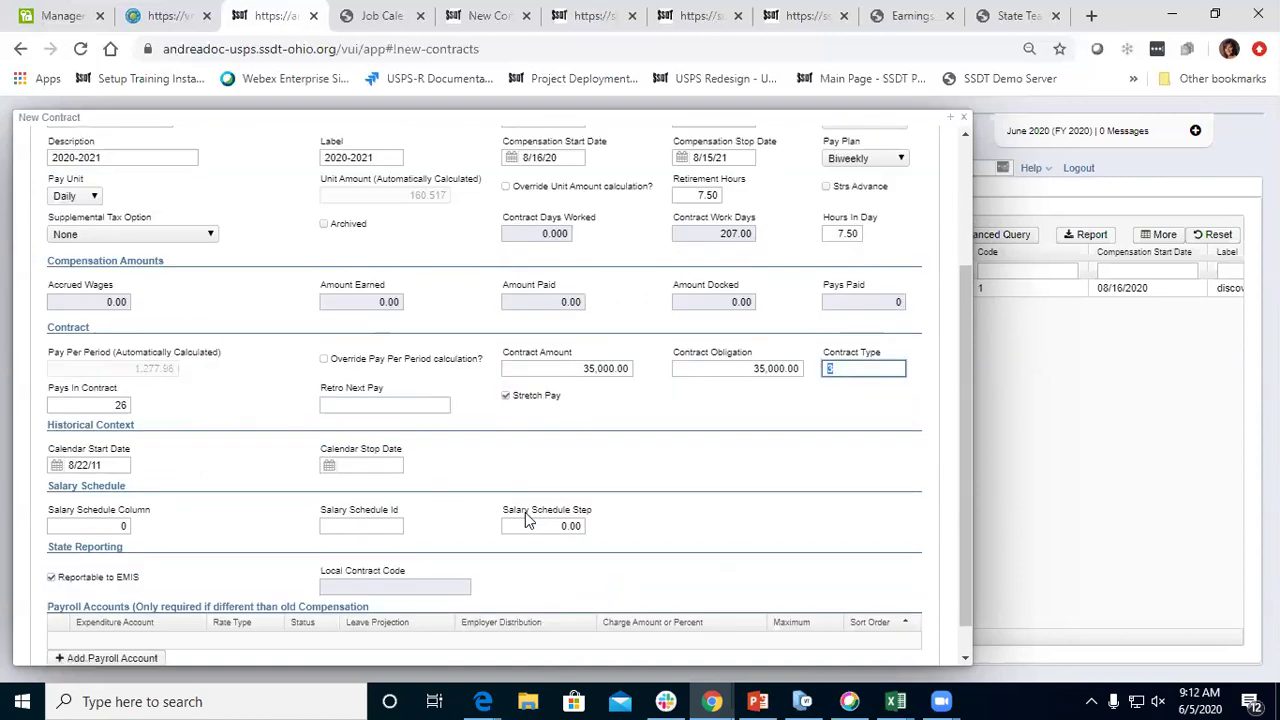
pyautogui.scroll(-1, 525, 519)
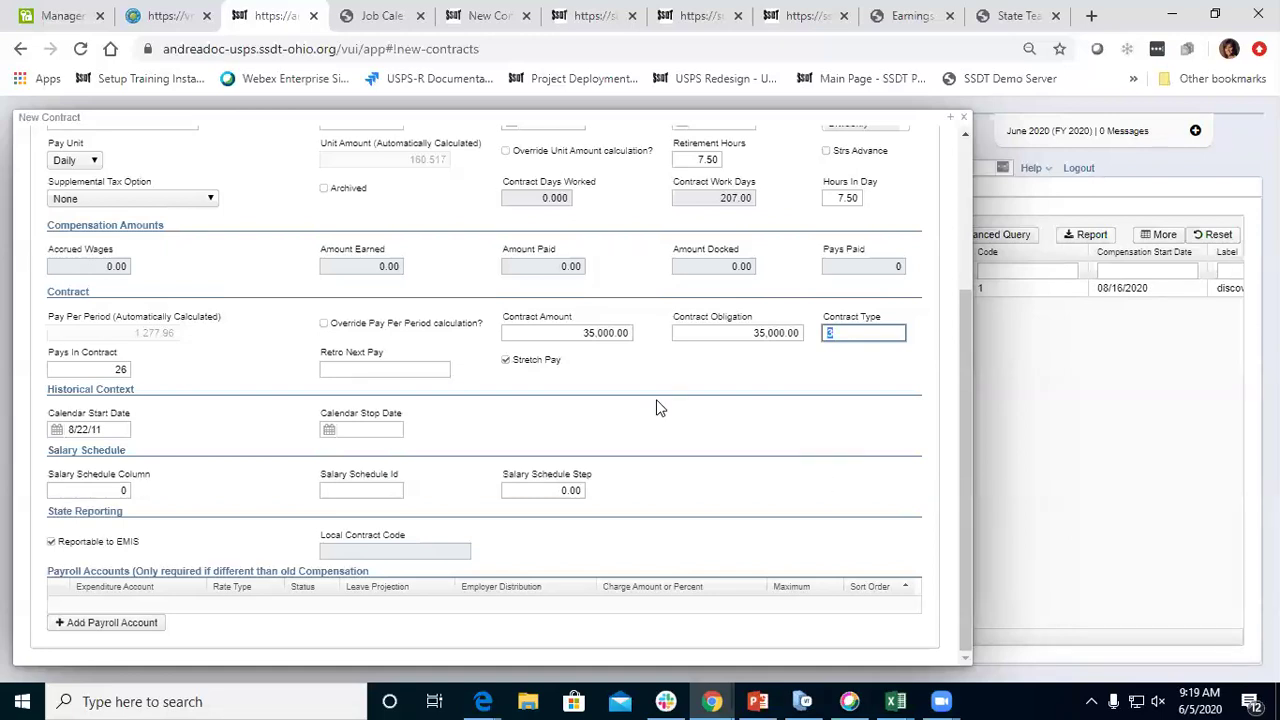
pyautogui.scroll(1, 658, 410)
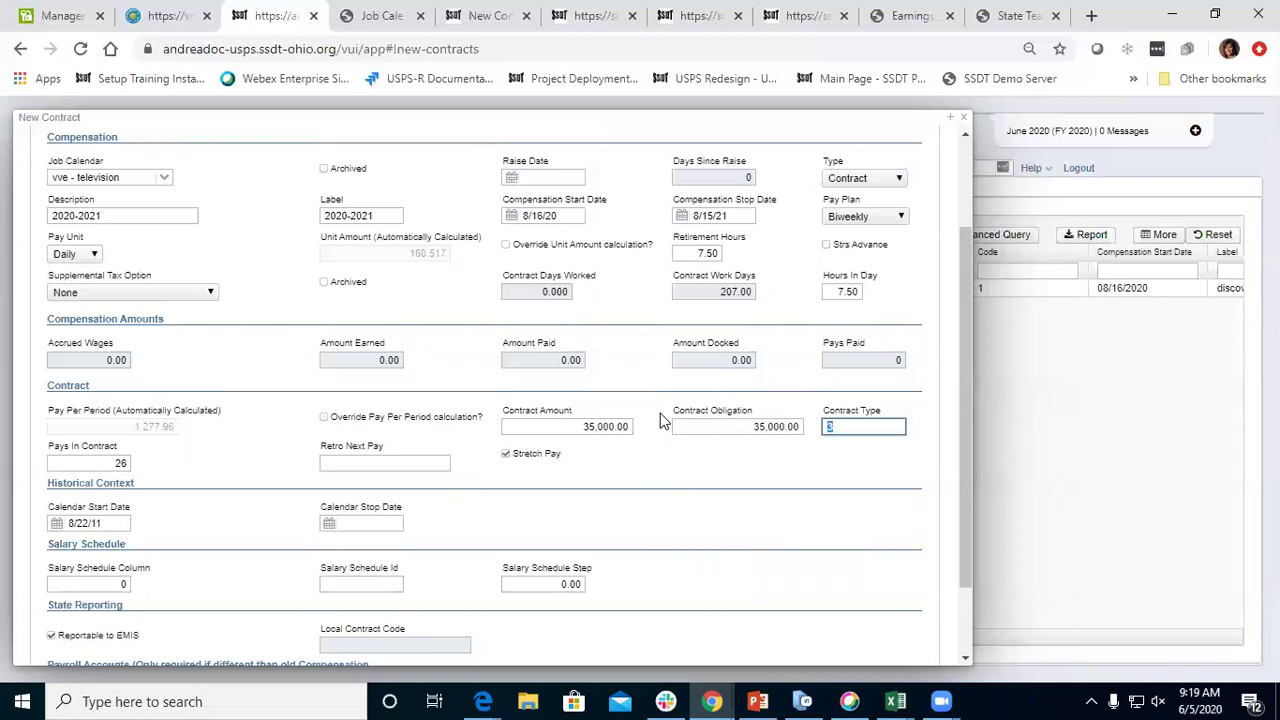
# Calculate the new contract's unit amount and pay per period from the entered contract values
pyautogui.scroll(-1, 660, 421)
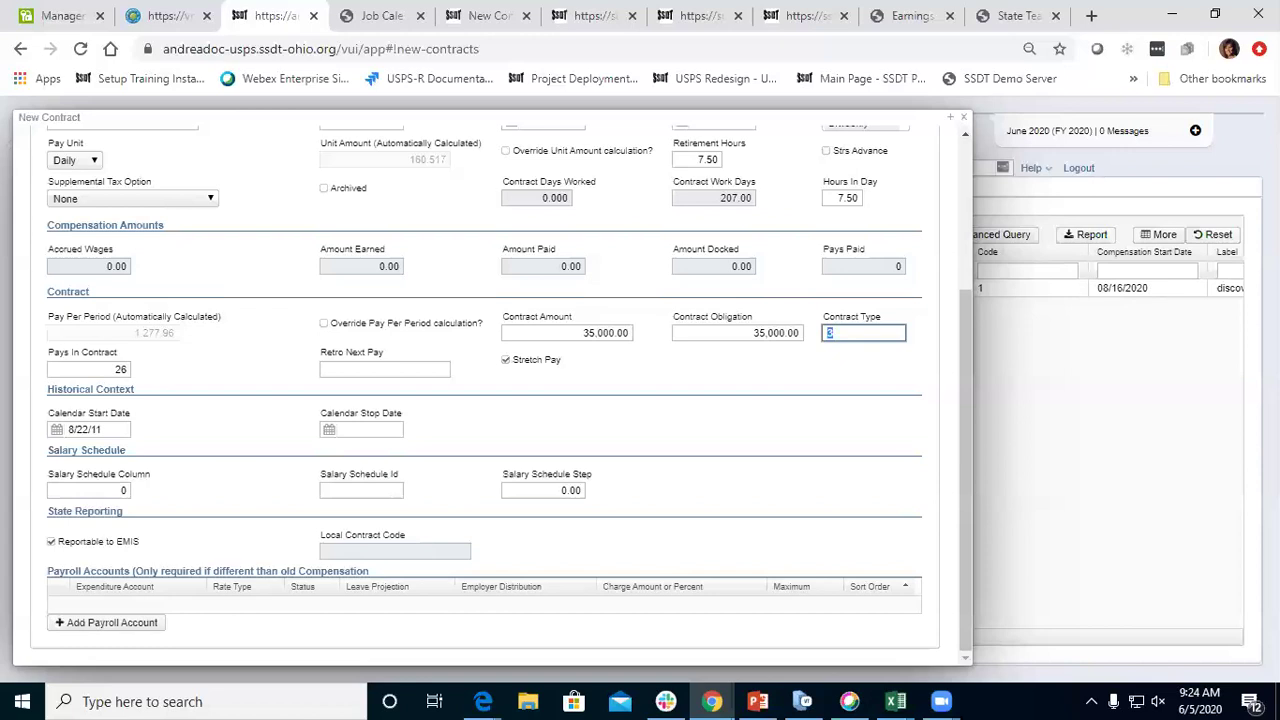
pyautogui.hotkey('alt', 'Tab')
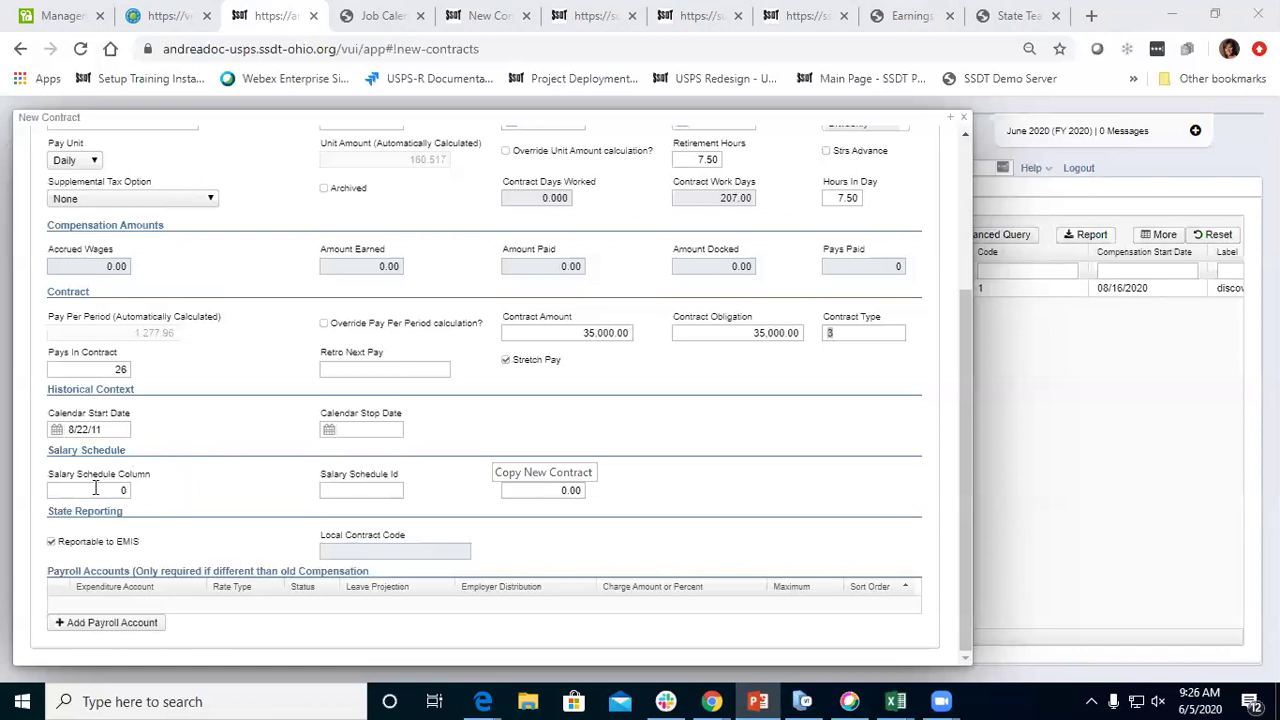
pyautogui.click(245, 462)
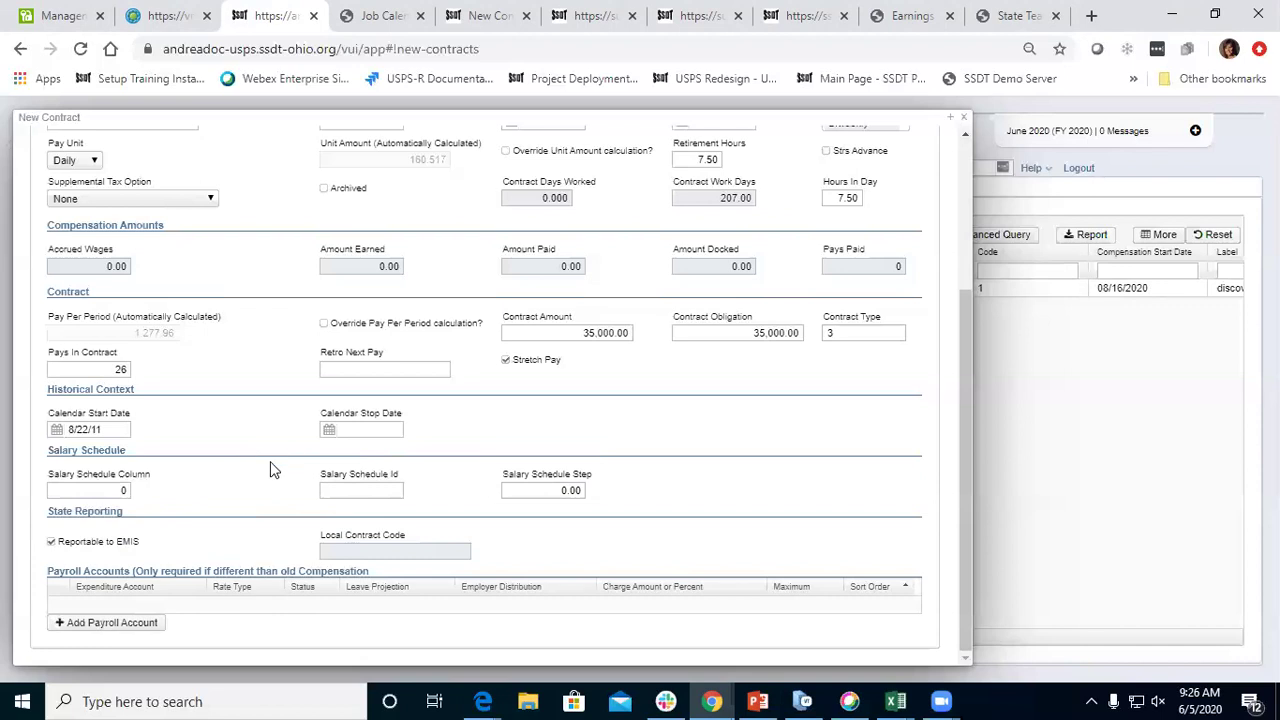
pyautogui.scroll(3, 274, 470)
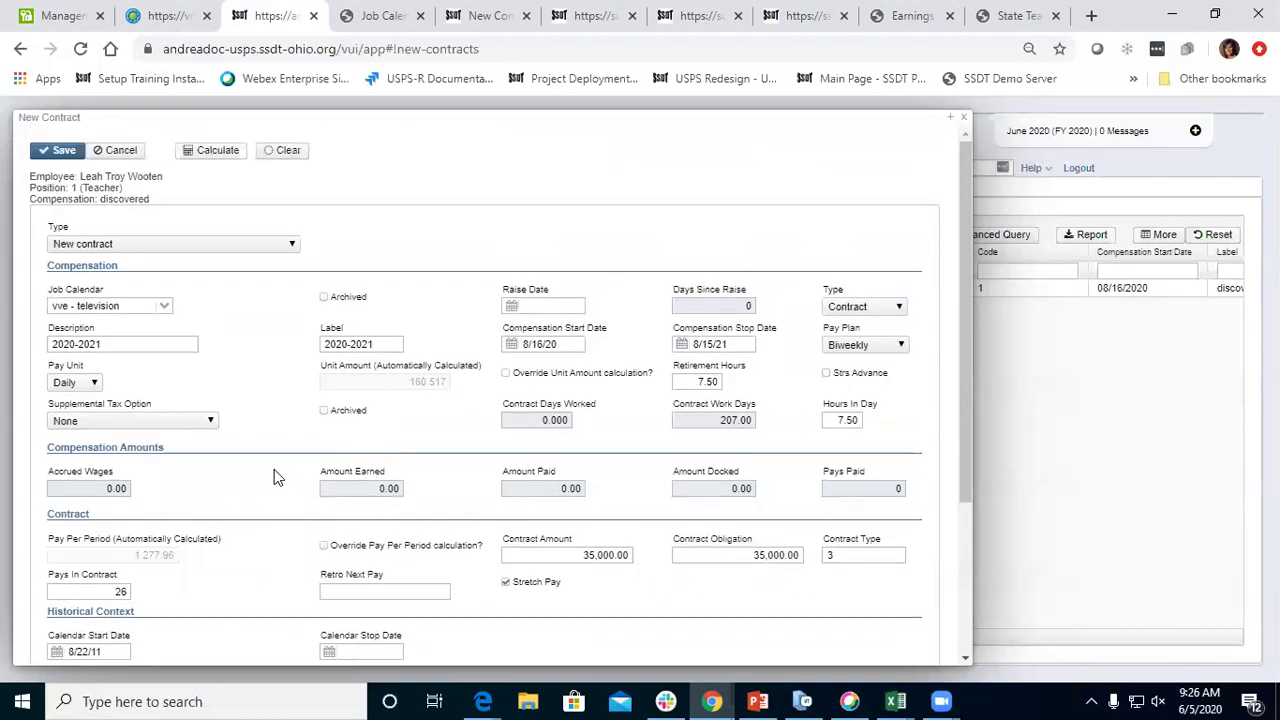
pyautogui.click(208, 151)
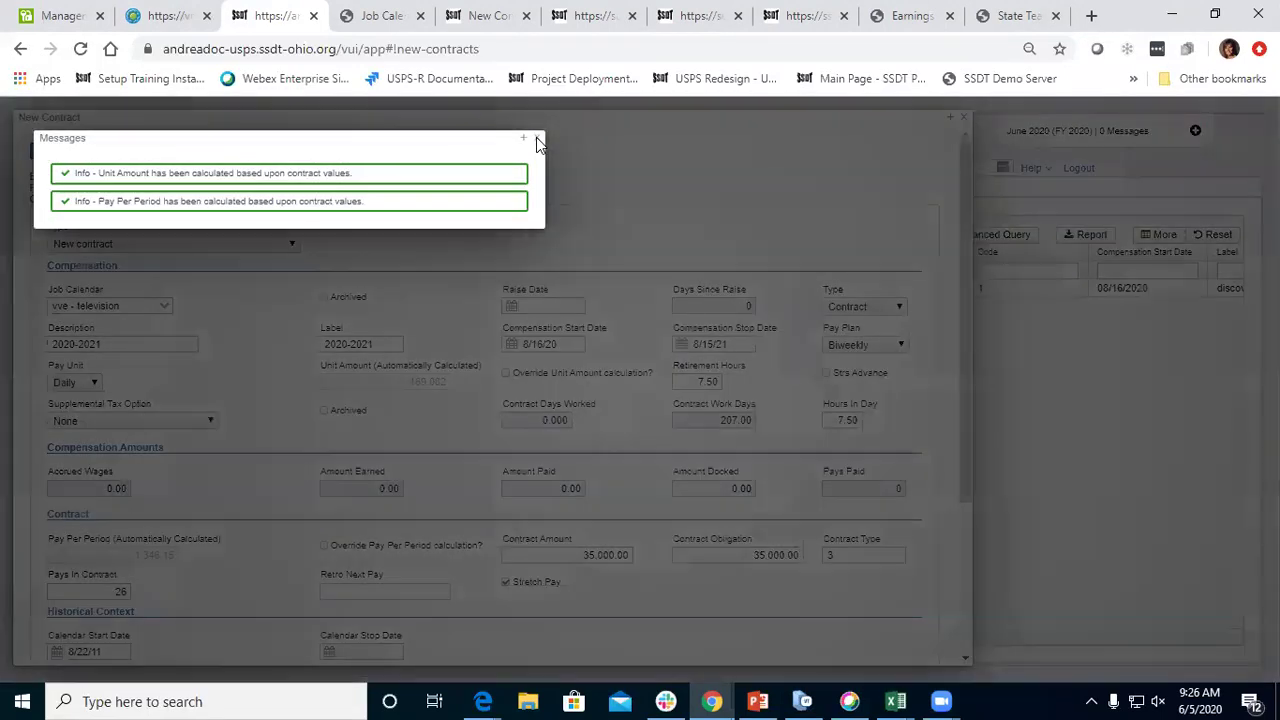
pyautogui.click(537, 139)
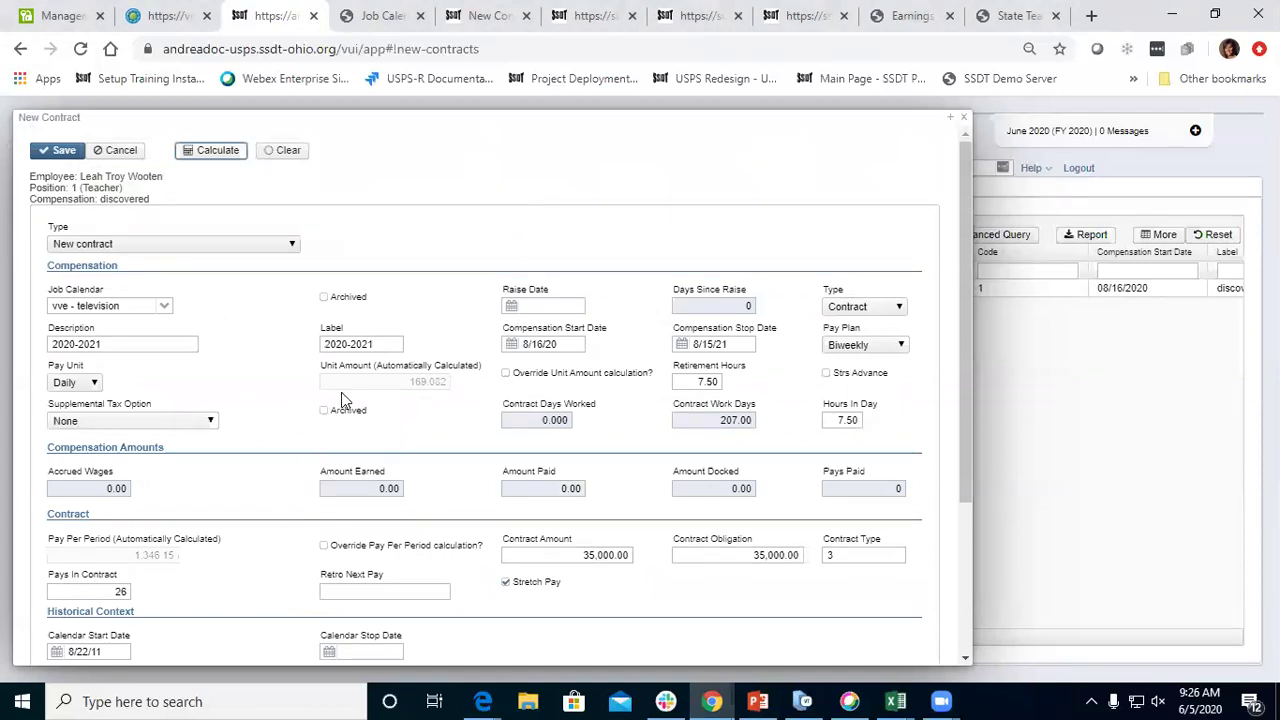
# Save the new contract, reopen it for editing, and save and close it again
pyautogui.scroll(-1, 350, 406)
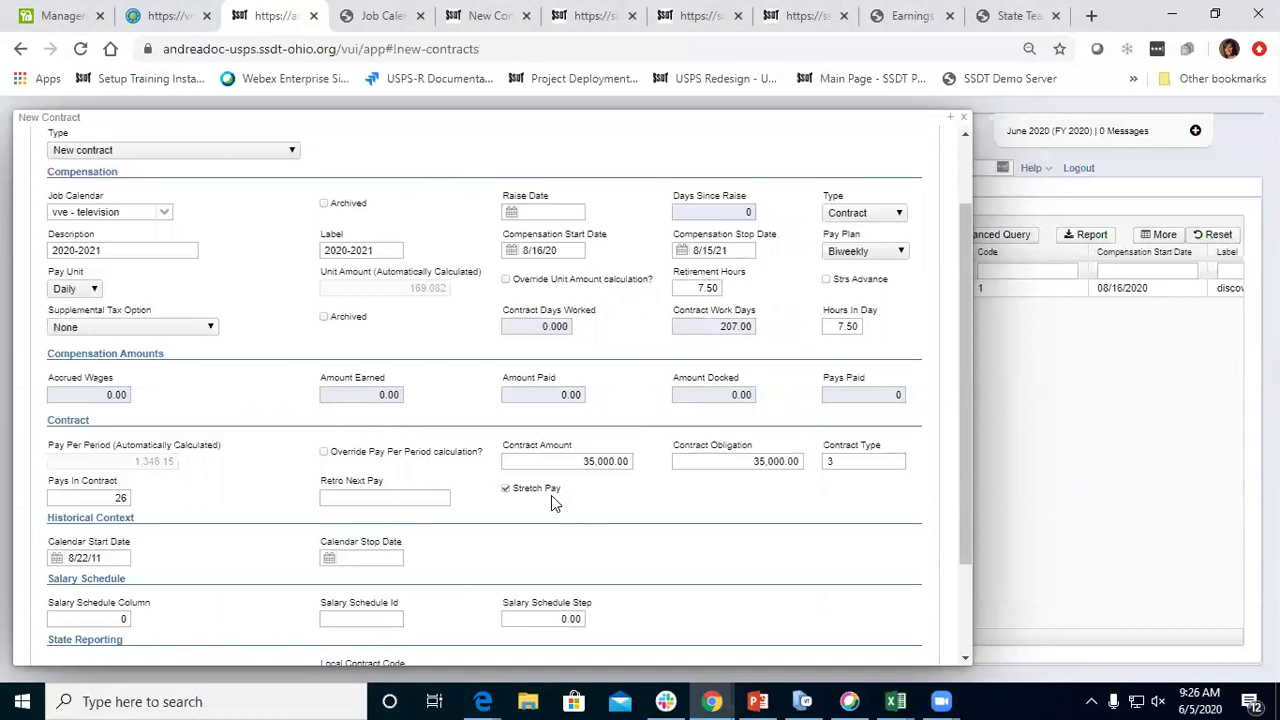
pyautogui.scroll(1, 555, 497)
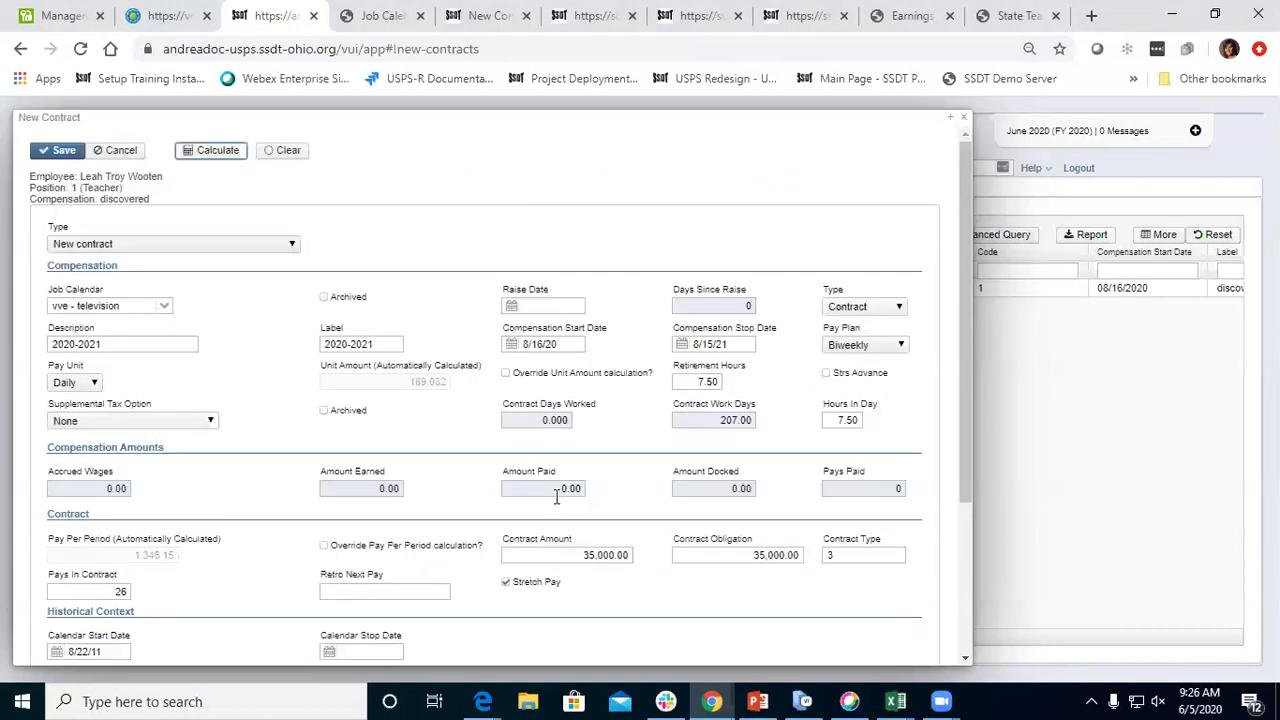
pyautogui.click(58, 151)
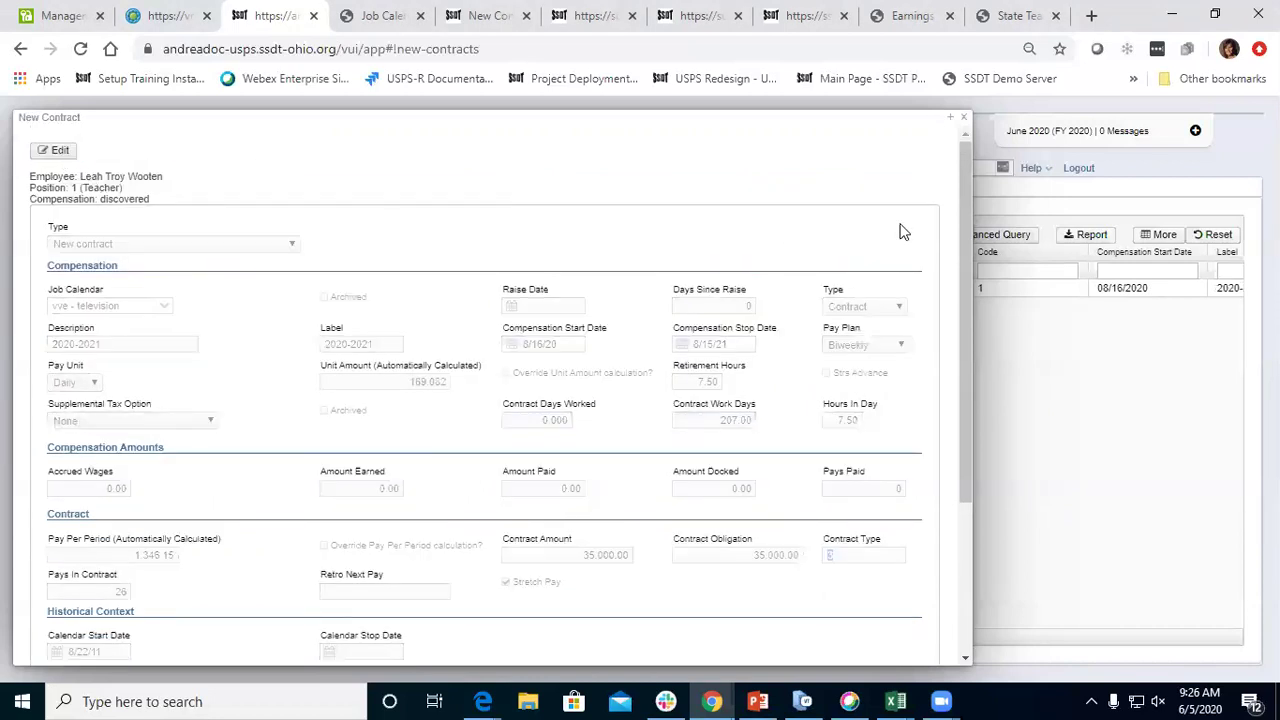
pyautogui.click(45, 155)
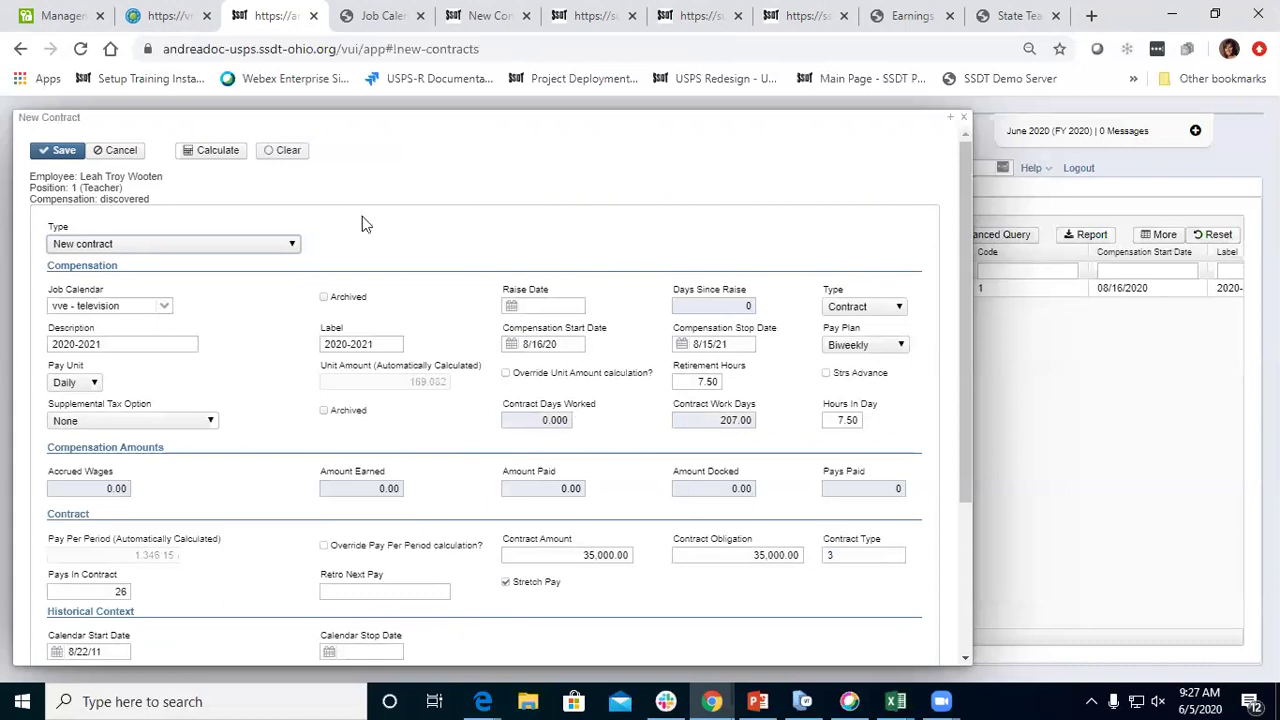
pyautogui.click(55, 152)
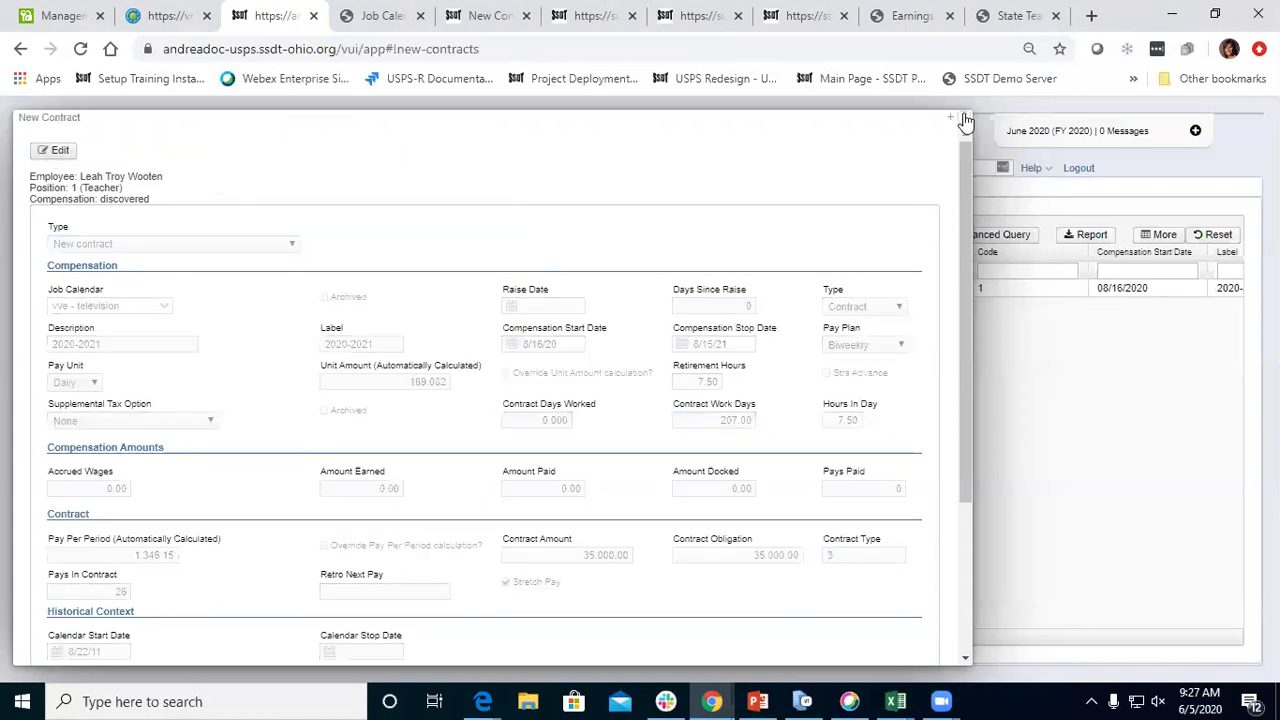
pyautogui.click(952, 118)
# Activate the 2020-2021 teacher contract from the new contract list with Lock in Pay Per Period turned off
pyautogui.moveTo(459, 641); pyautogui.dragTo(253, 645)
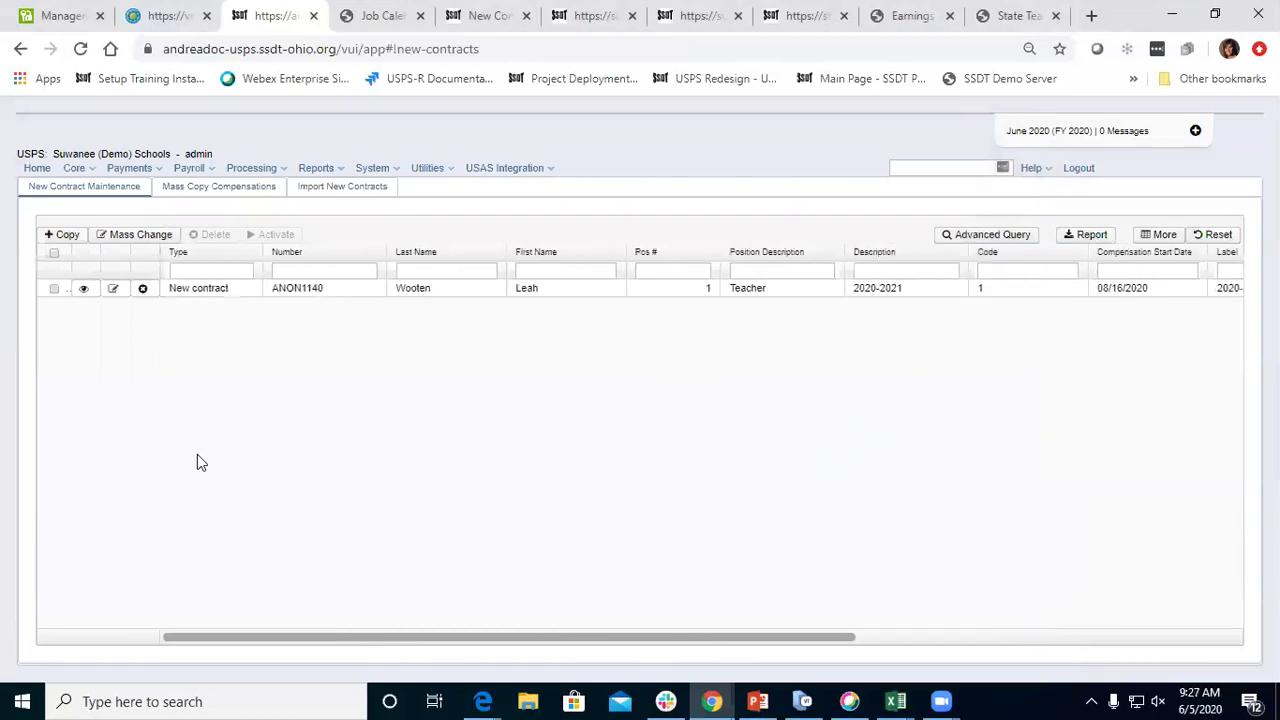
pyautogui.click(57, 292)
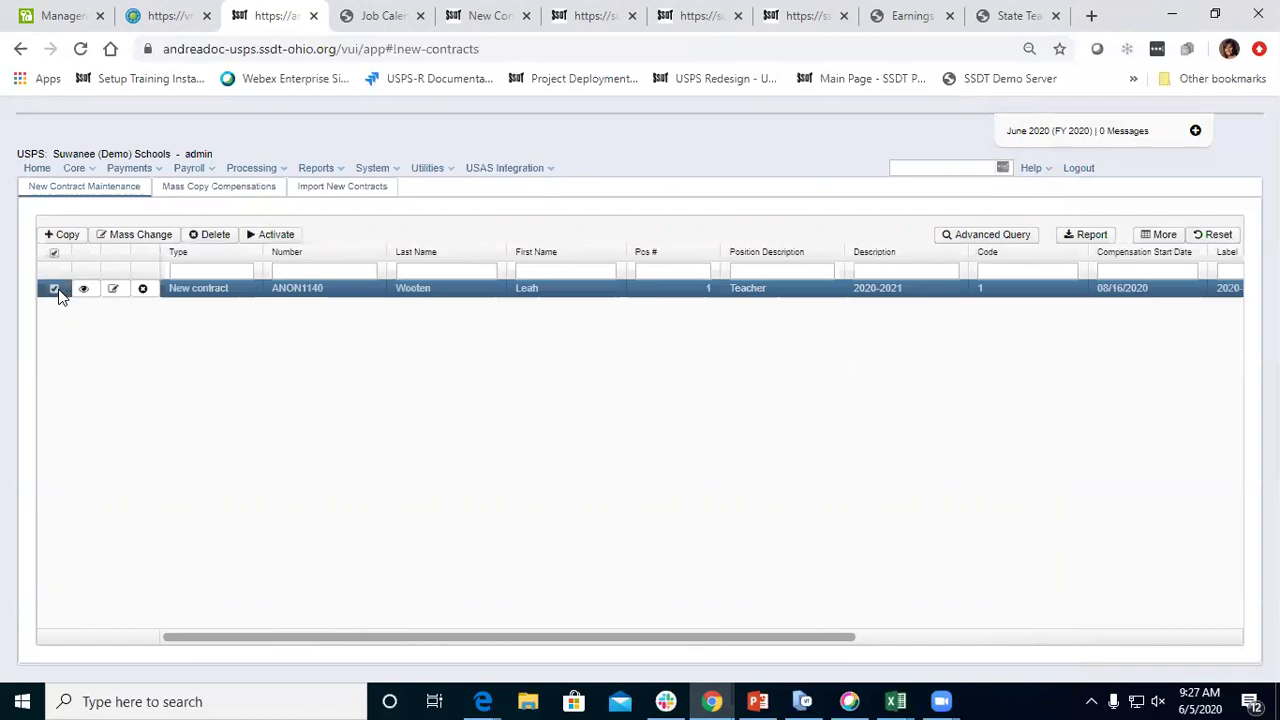
pyautogui.click(267, 238)
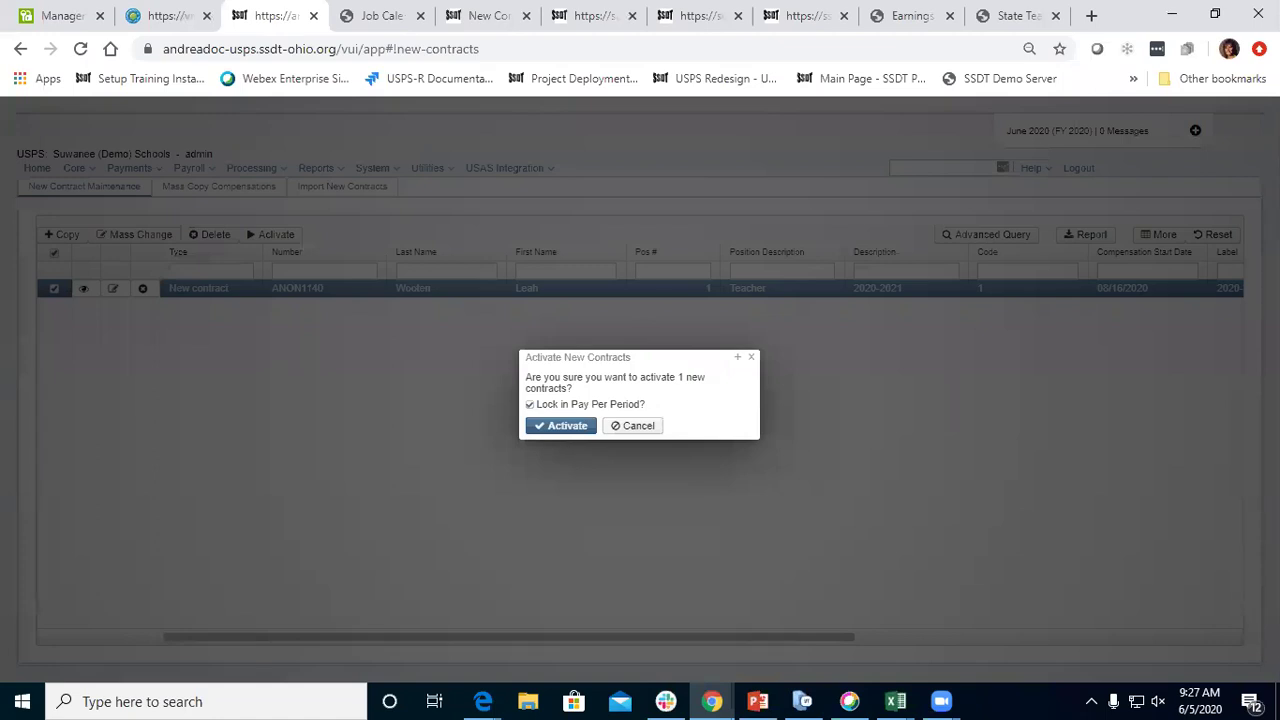
pyautogui.hotkey('alt', 'Tab')
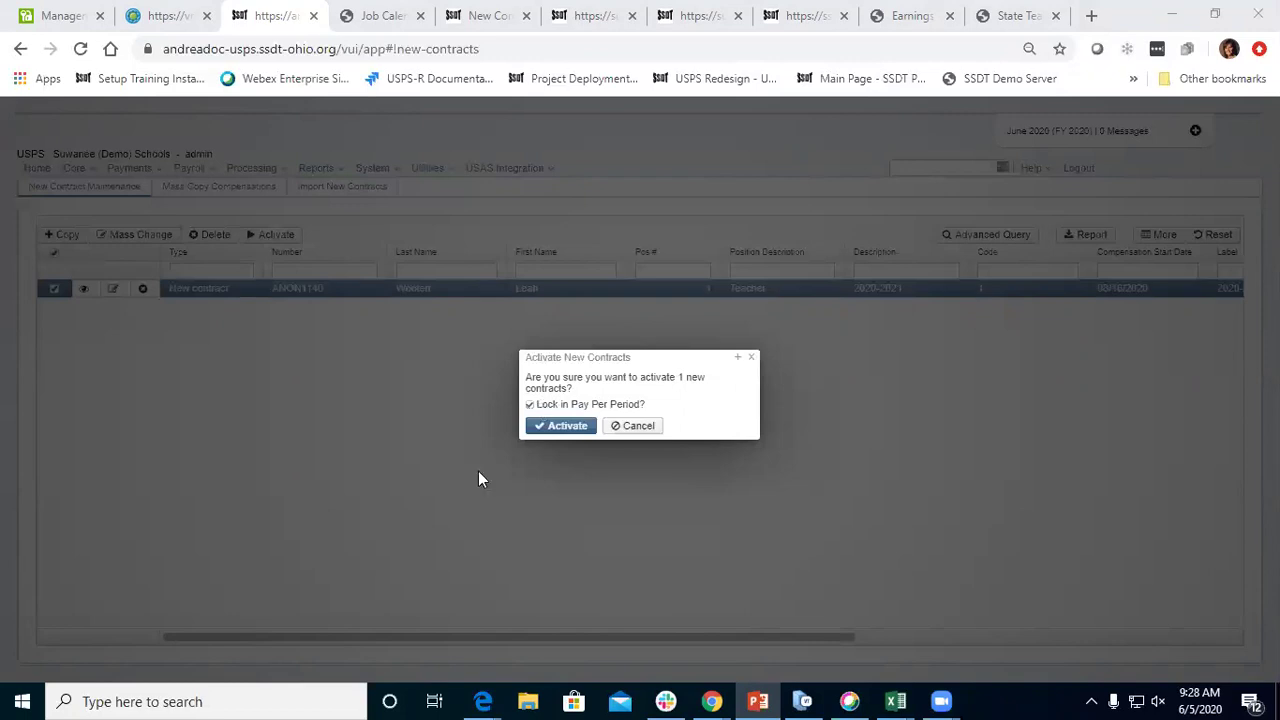
pyautogui.moveTo(531, 410)
pyautogui.click(531, 405)
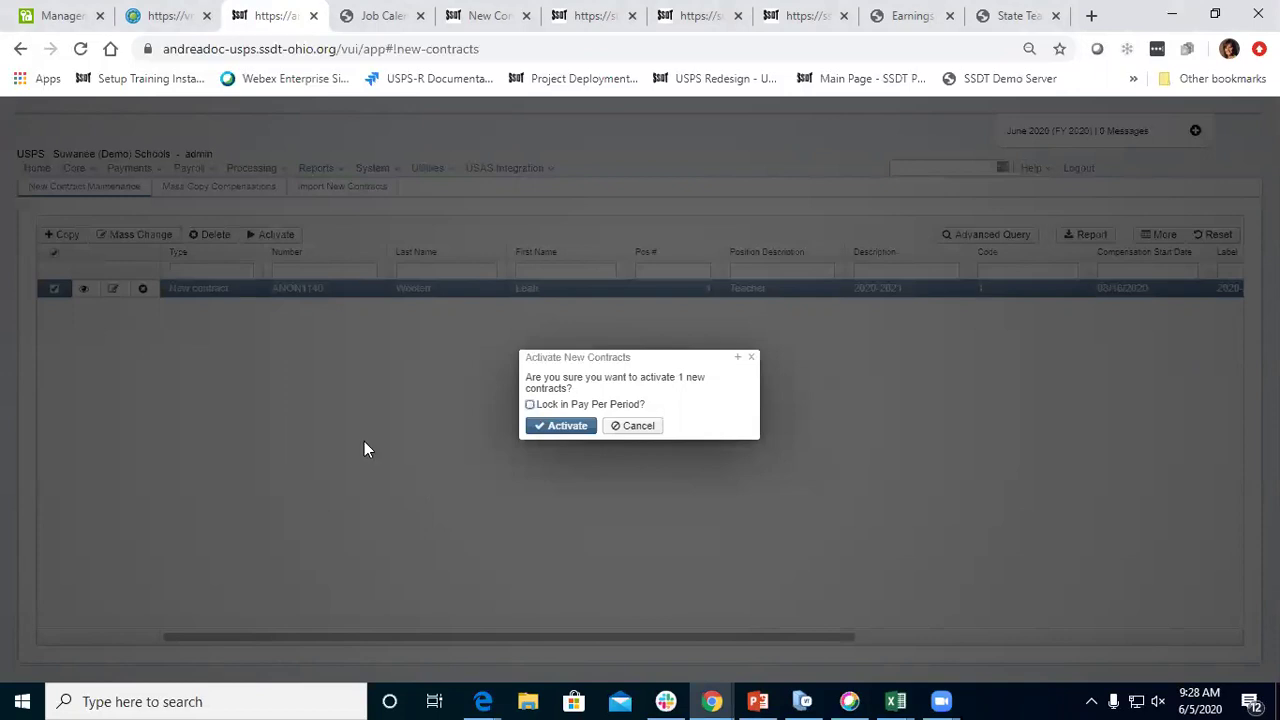
pyautogui.click(534, 428)
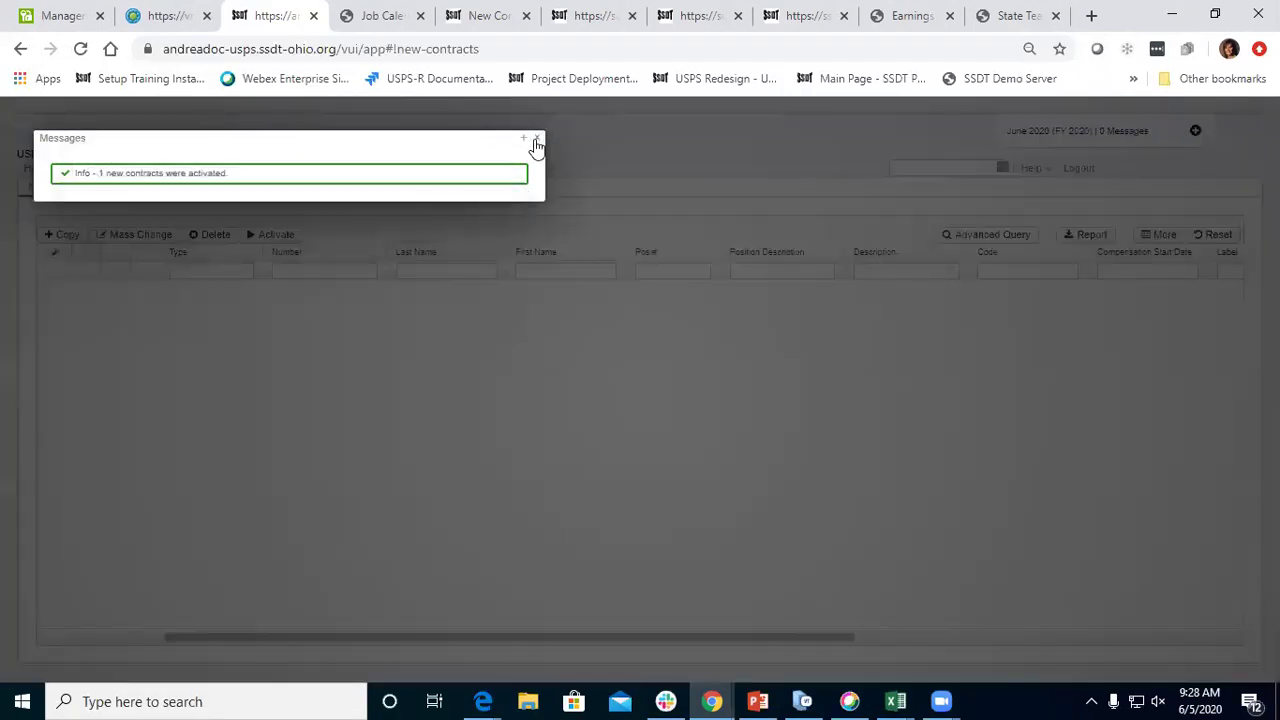
pyautogui.click(538, 140)
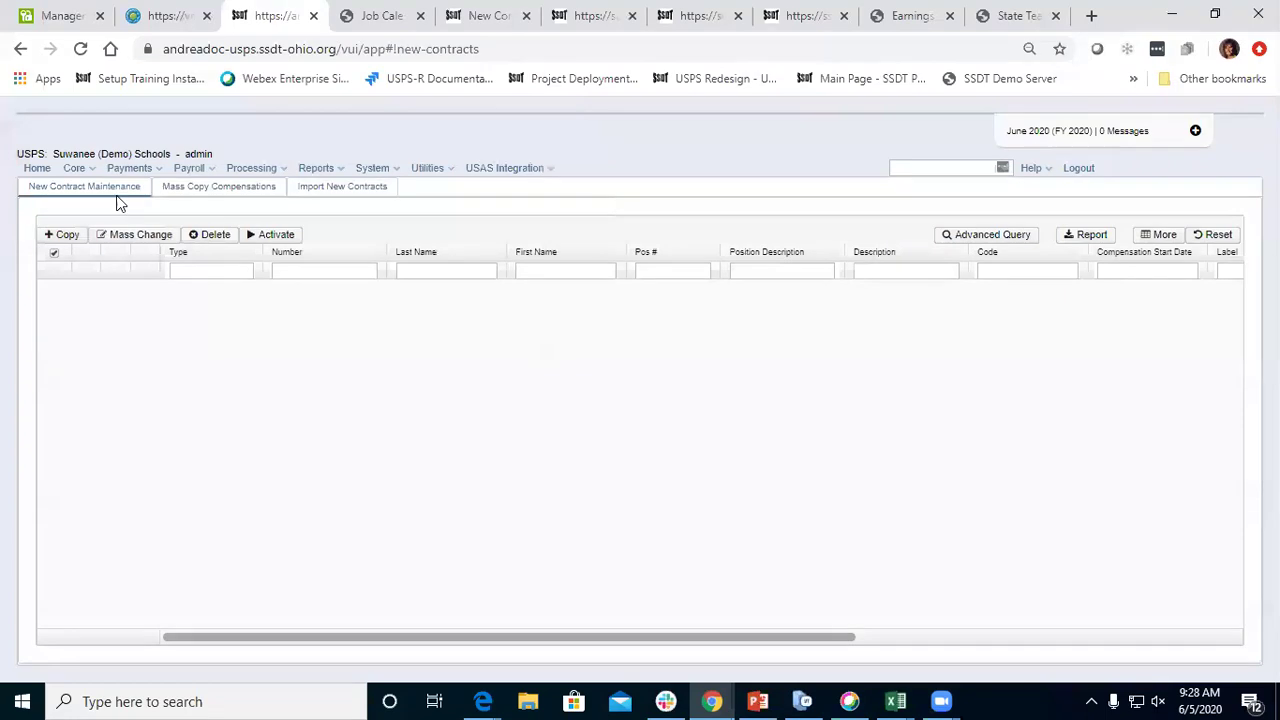
# Open the Compensation records and filter them by the employee's last name
pyautogui.click(74, 168)
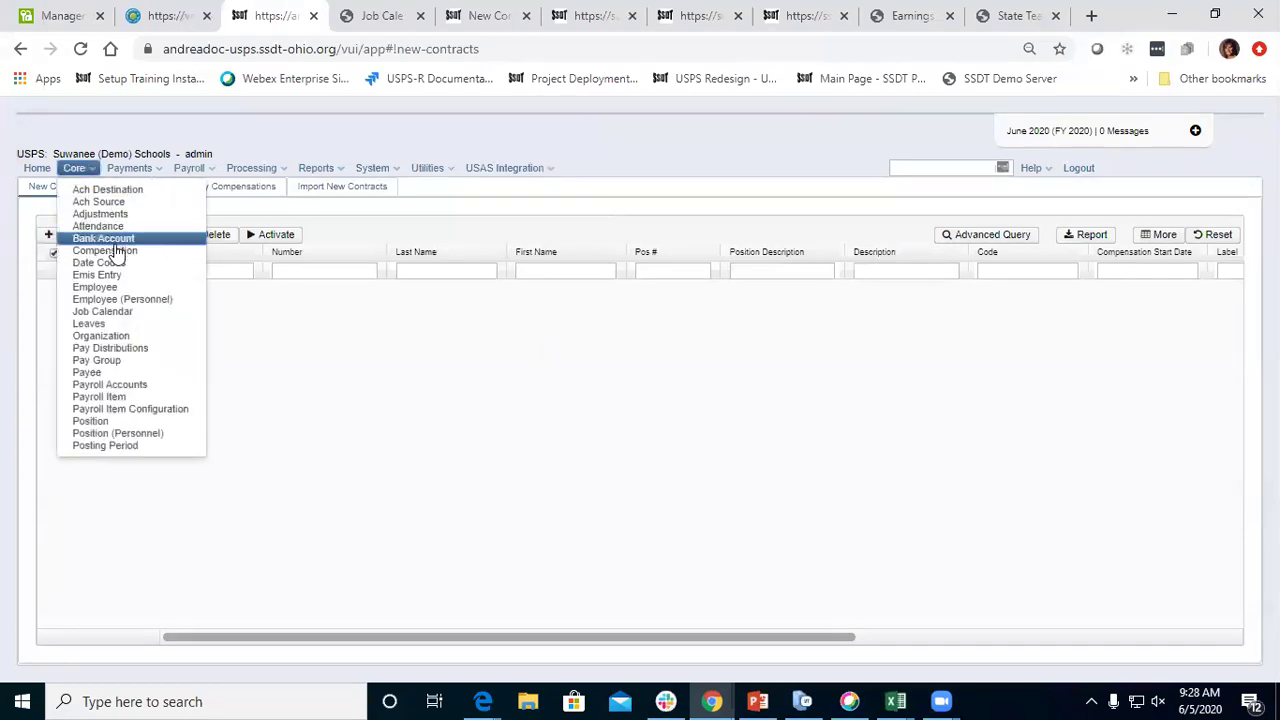
pyautogui.click(118, 251)
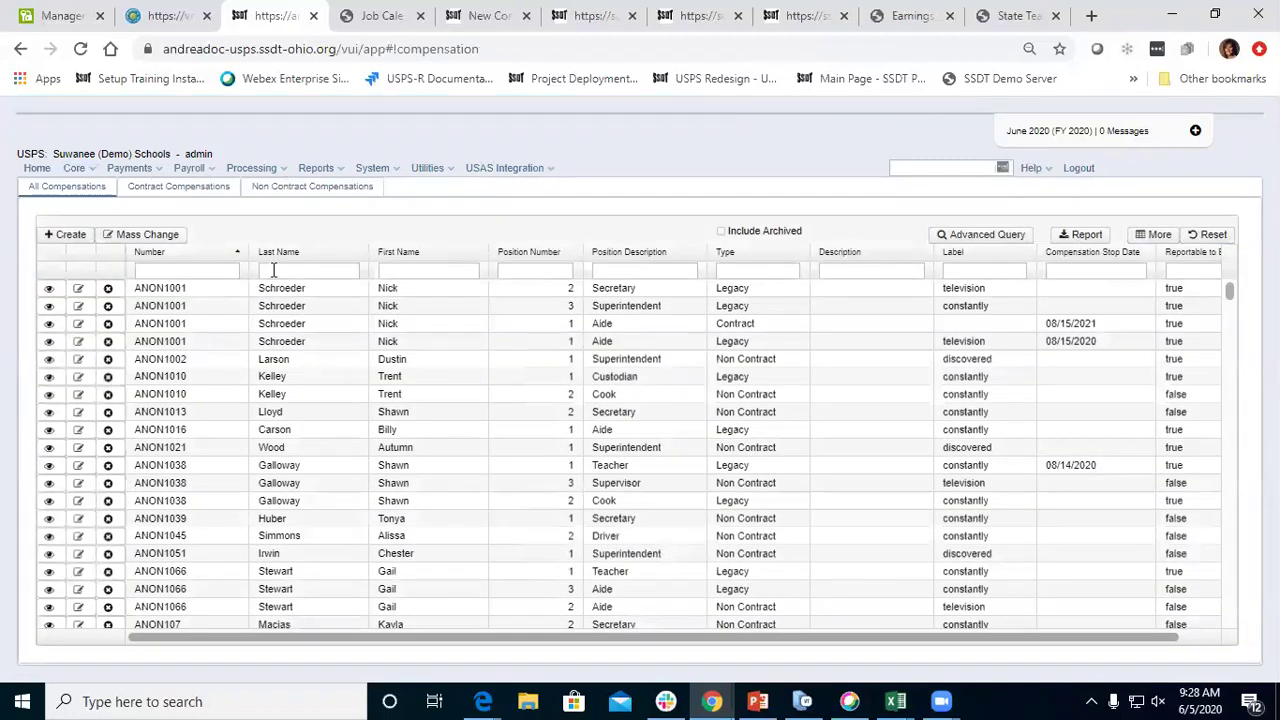
pyautogui.click(273, 270)
pyautogui.write('wooten')
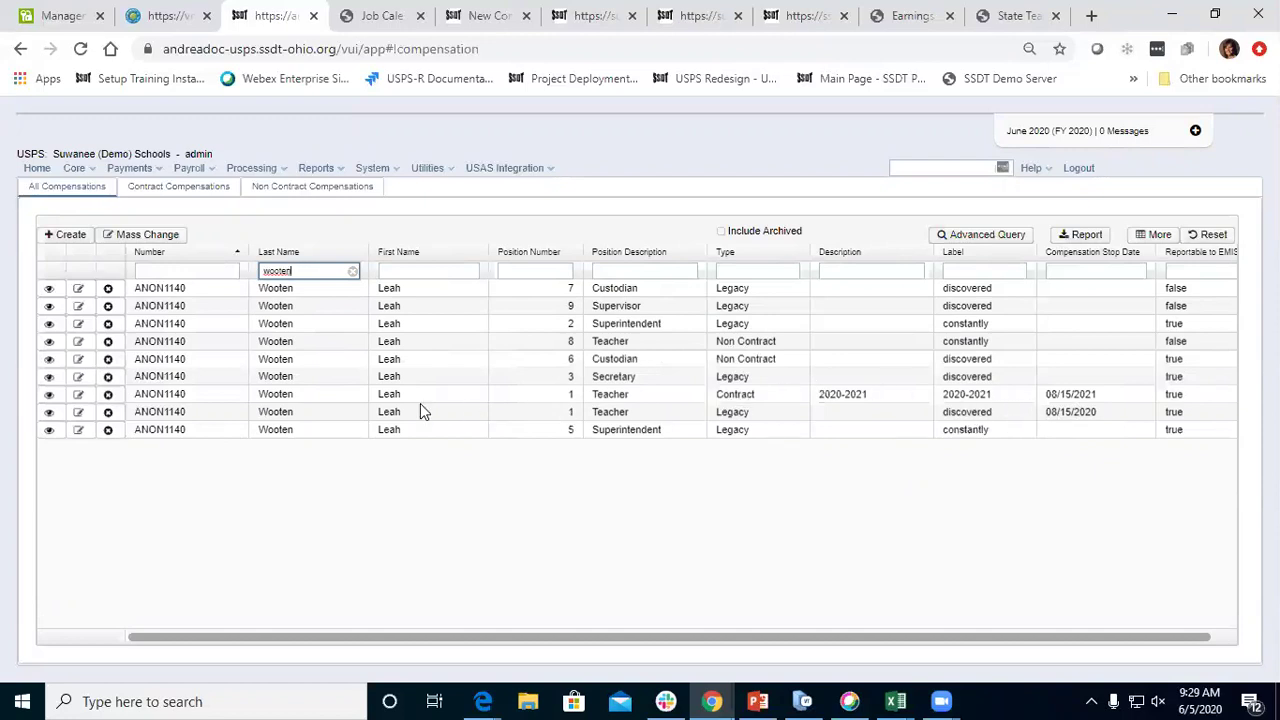
# Review the details of the employee's activated 2020-2021 teacher contract compensation and close it without changes
pyautogui.click(79, 396)
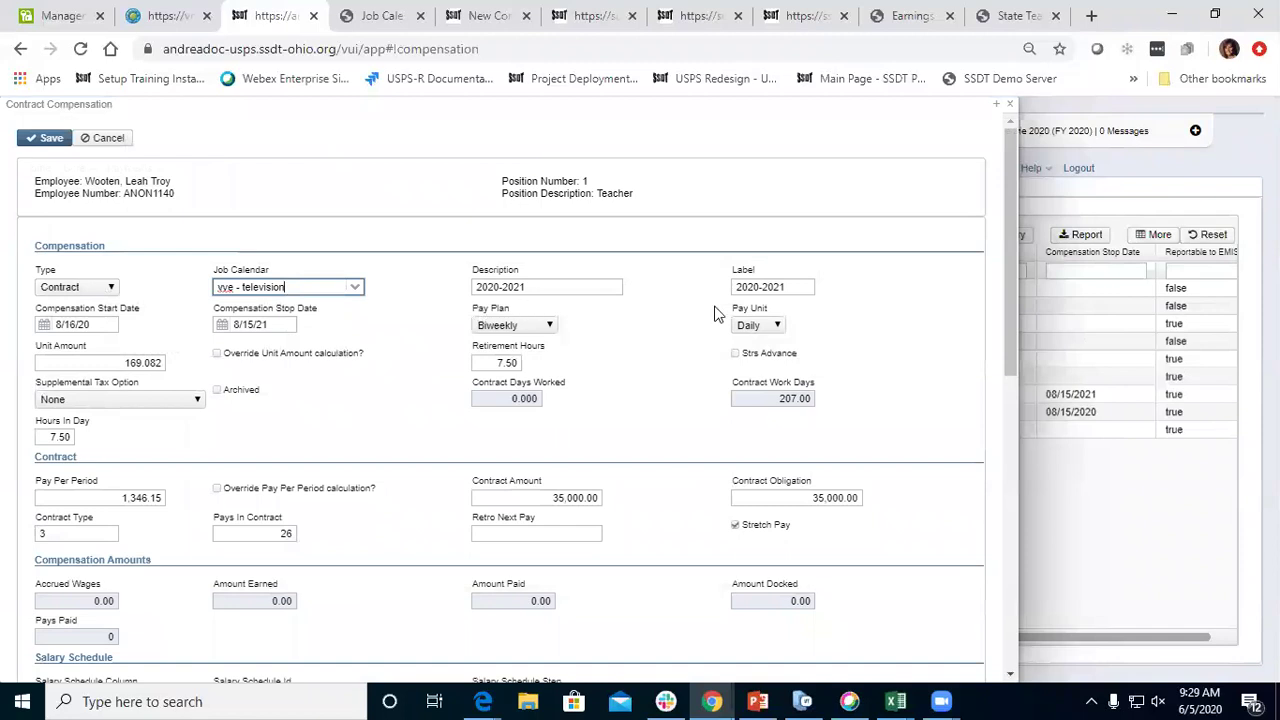
pyautogui.scroll(-2, 665, 473)
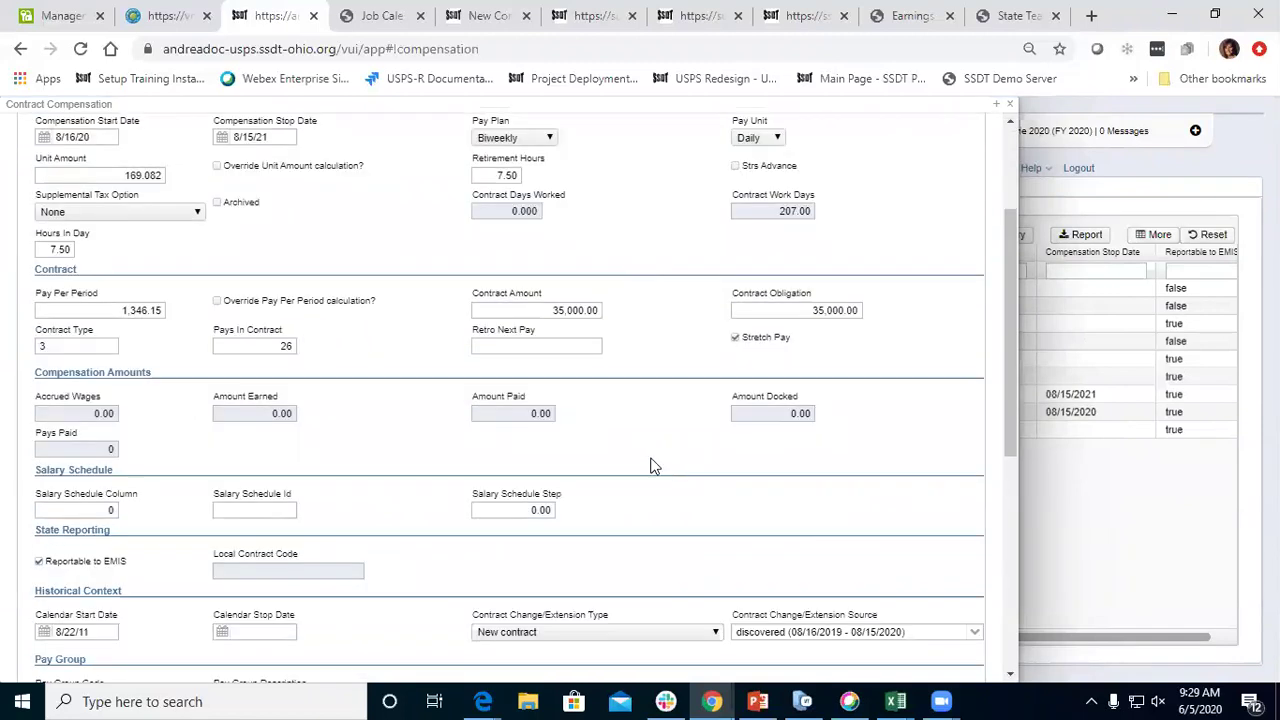
pyautogui.scroll(2, 643, 457)
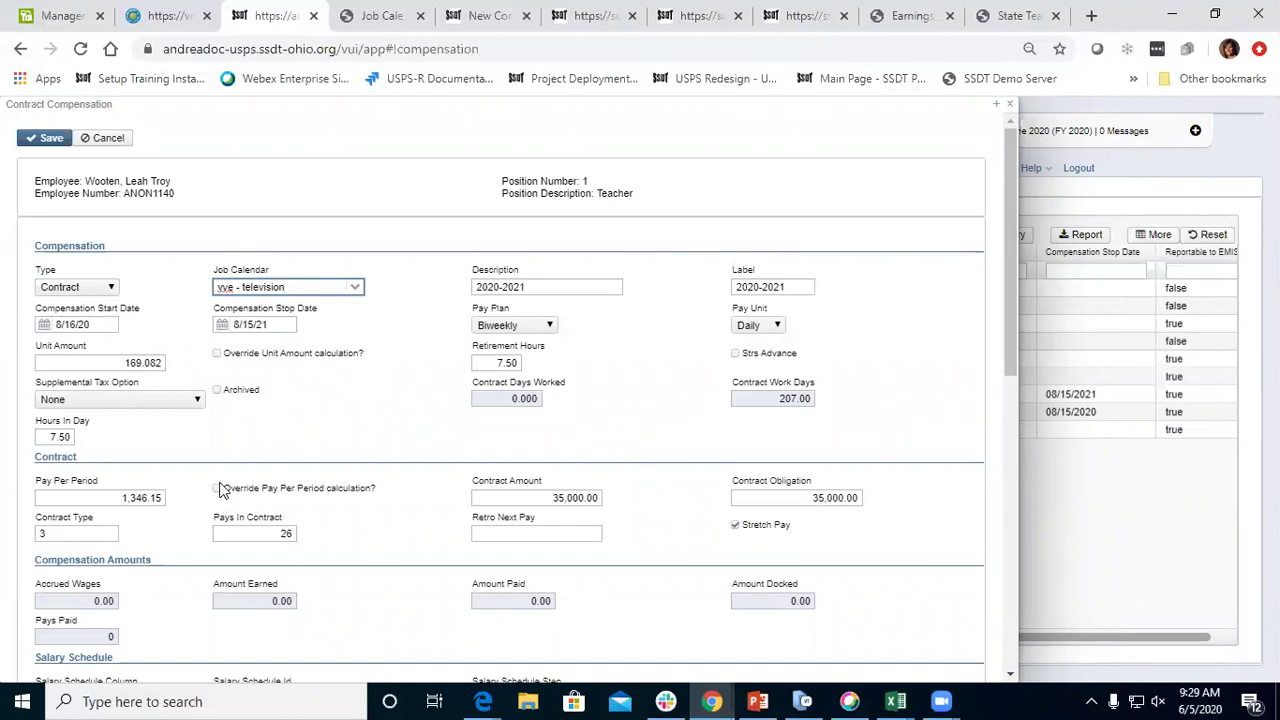
pyautogui.click(1009, 104)
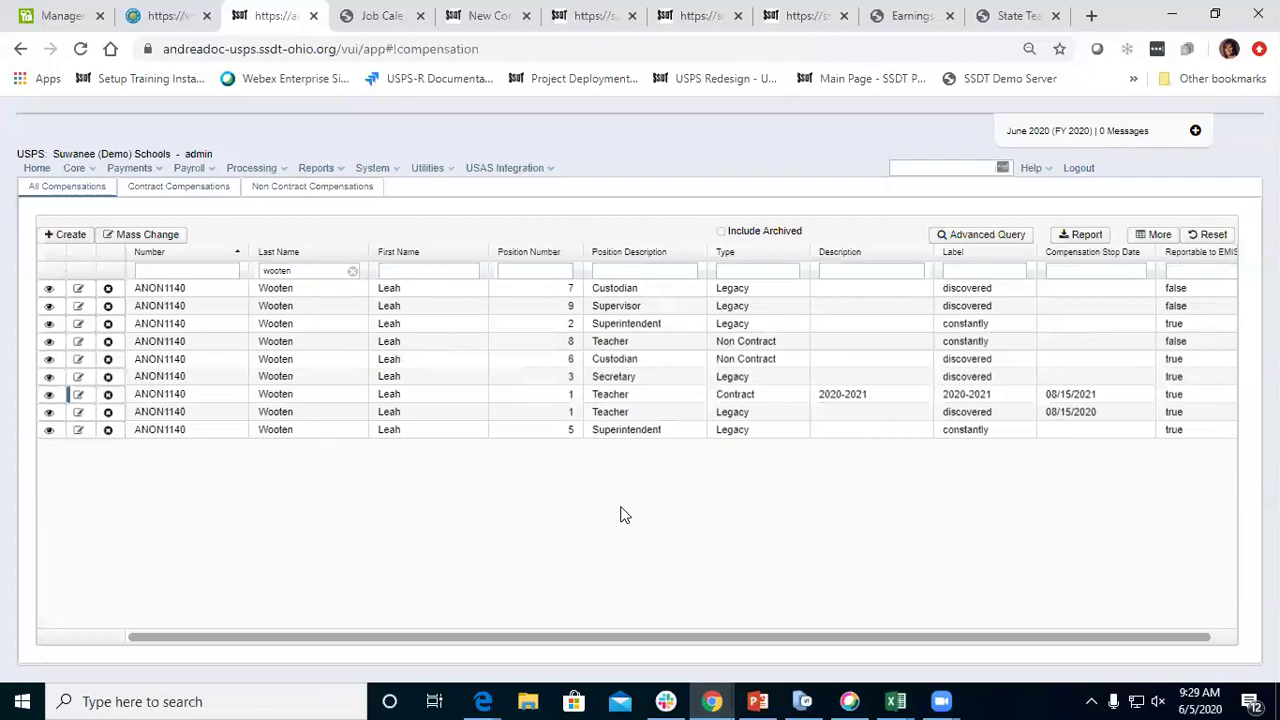
# Return to New Contracts and view the Mass Copy Compensations options
pyautogui.click(270, 169)
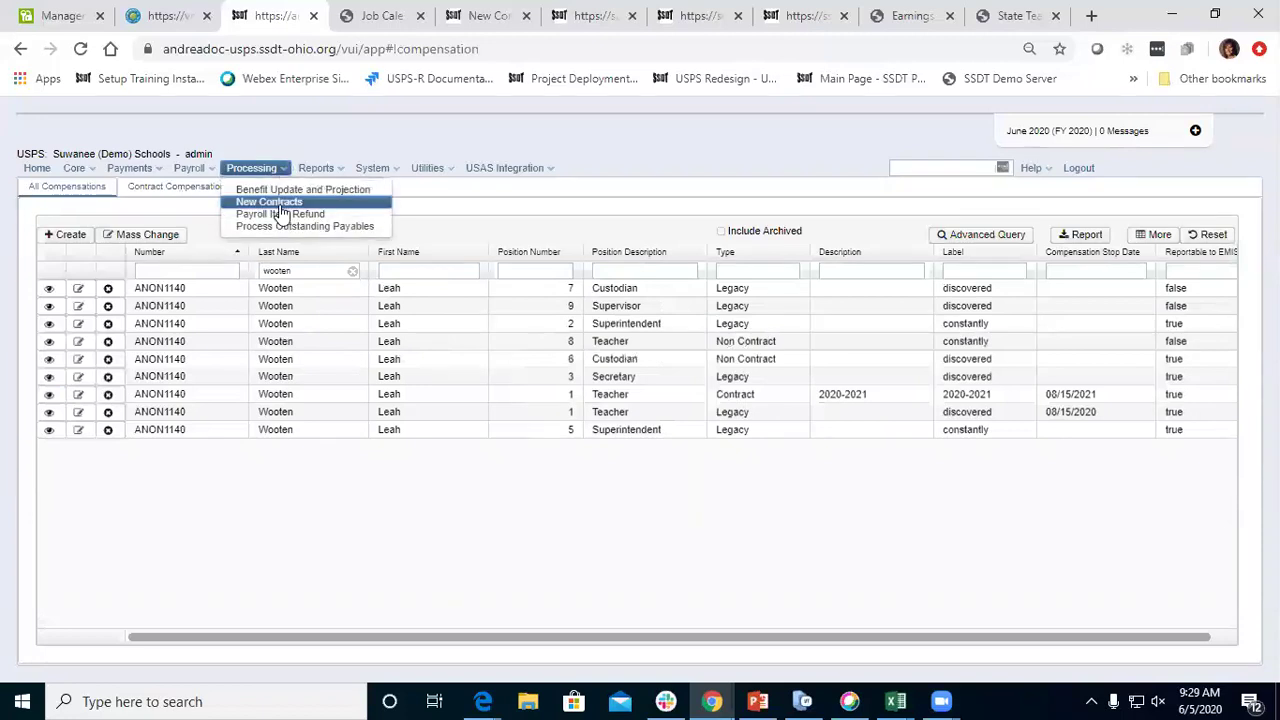
pyautogui.click(270, 202)
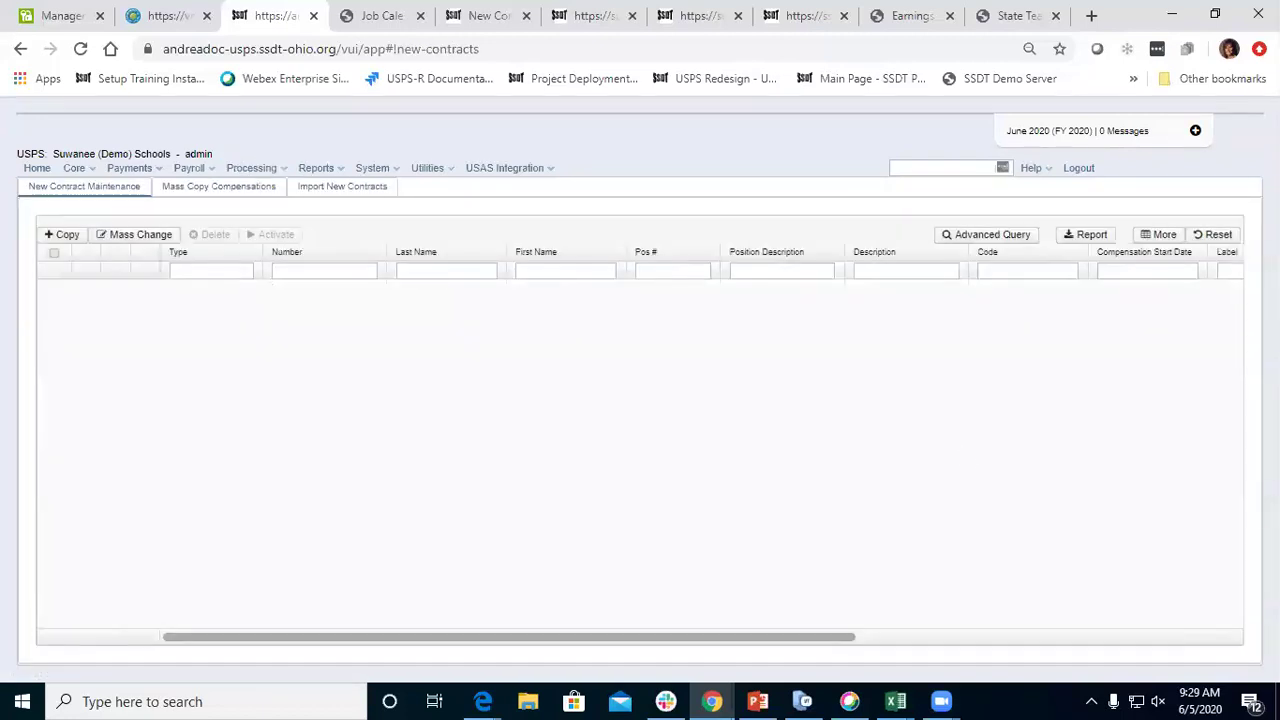
pyautogui.hotkey('alt', 'Tab')
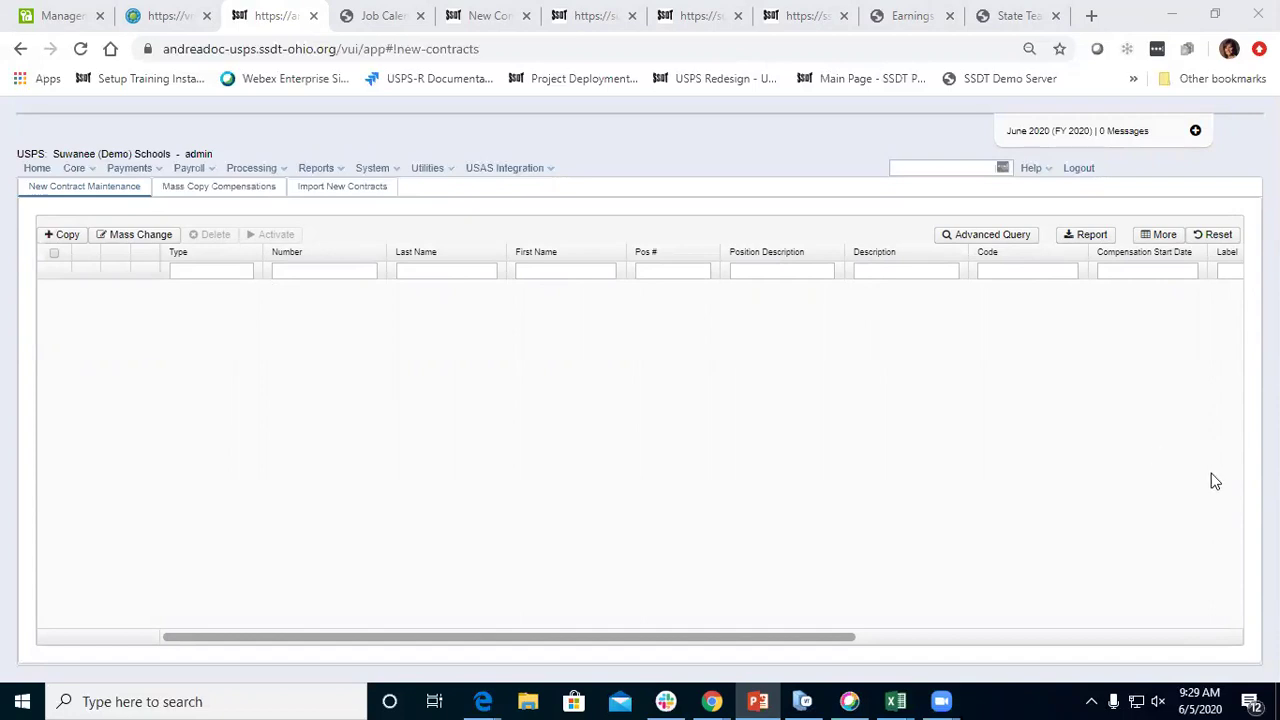
pyautogui.click(218, 190)
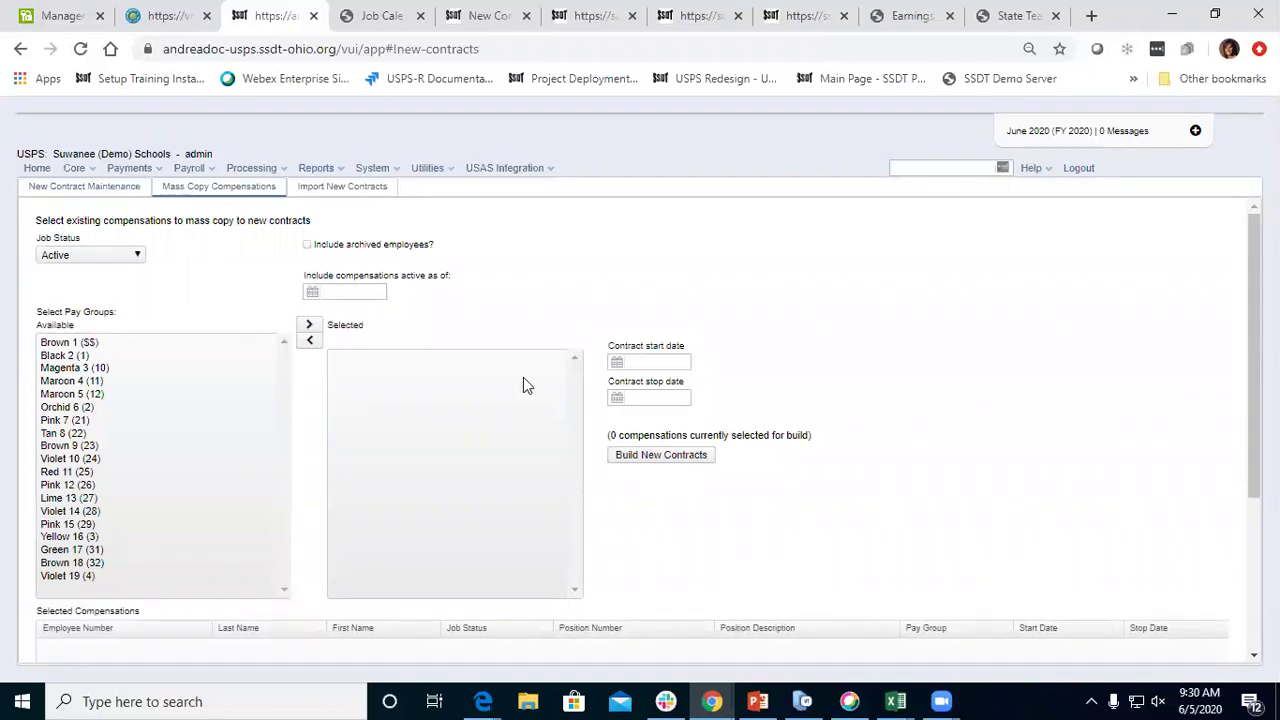
# Go back to the Compensation records and filter them again by the employee's last name
pyautogui.click(74, 168)
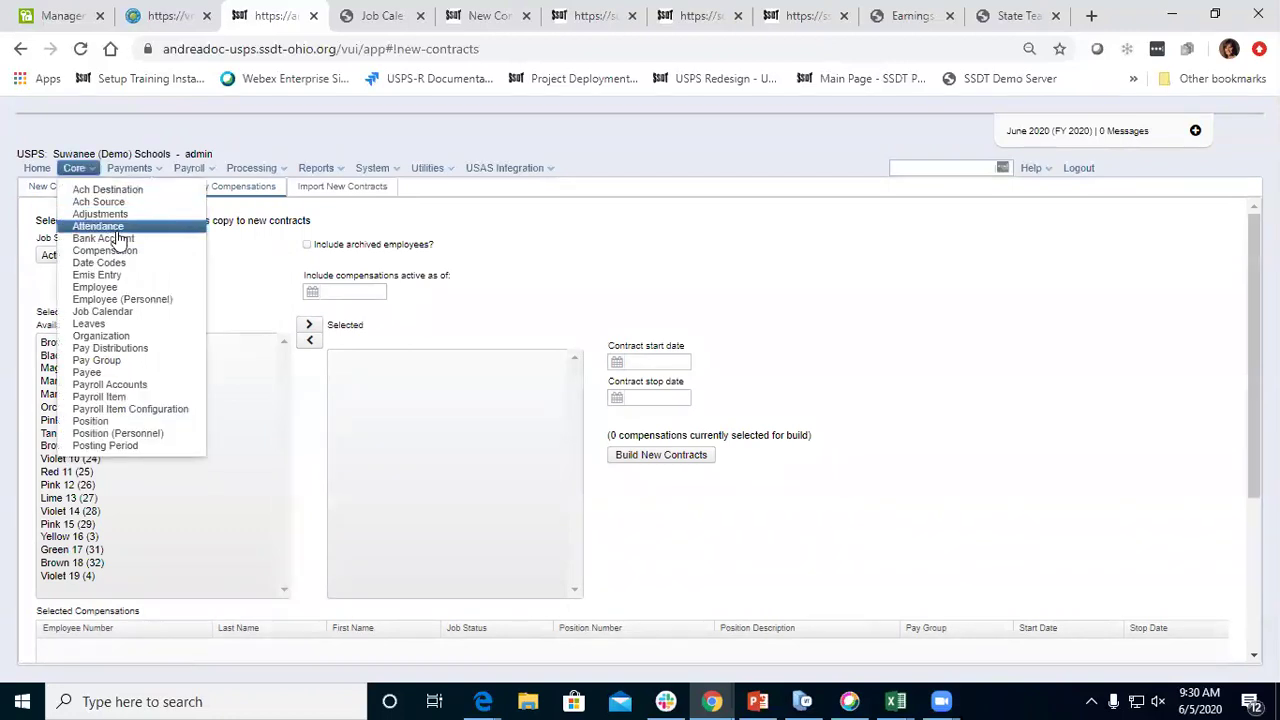
pyautogui.click(112, 250)
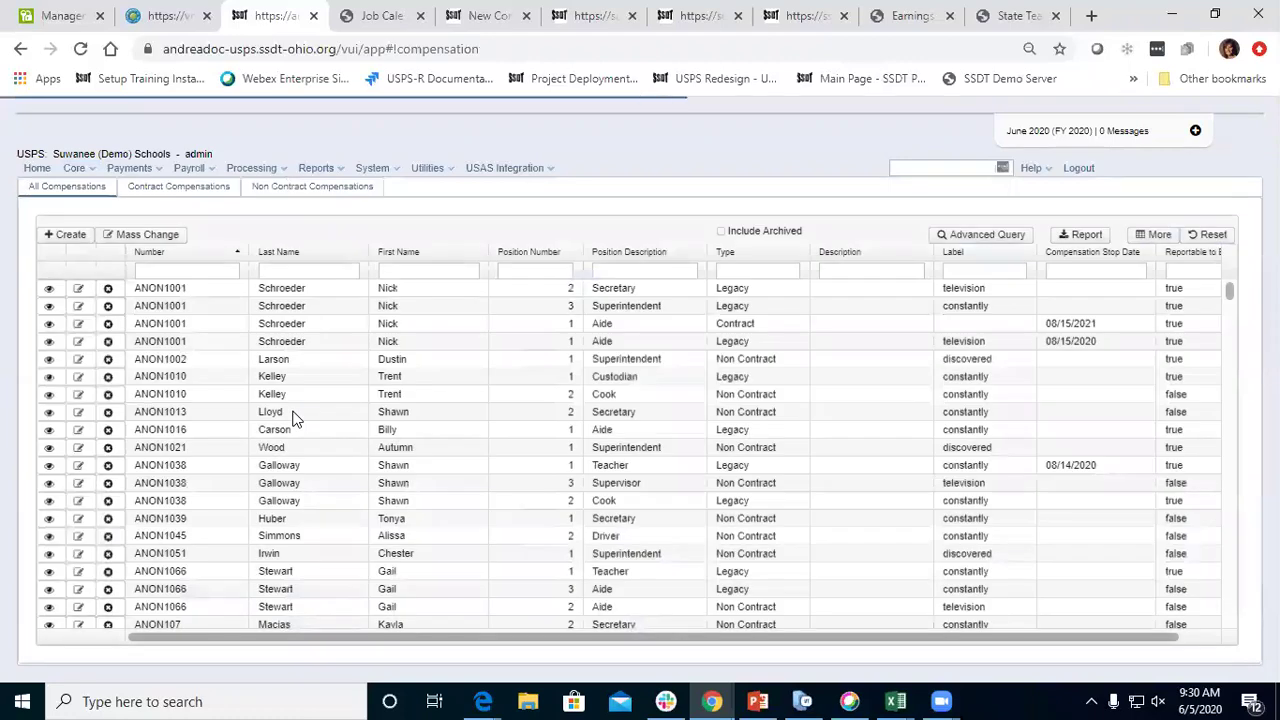
pyautogui.click(318, 272)
pyautogui.write('wooten')
pyautogui.press('Return')
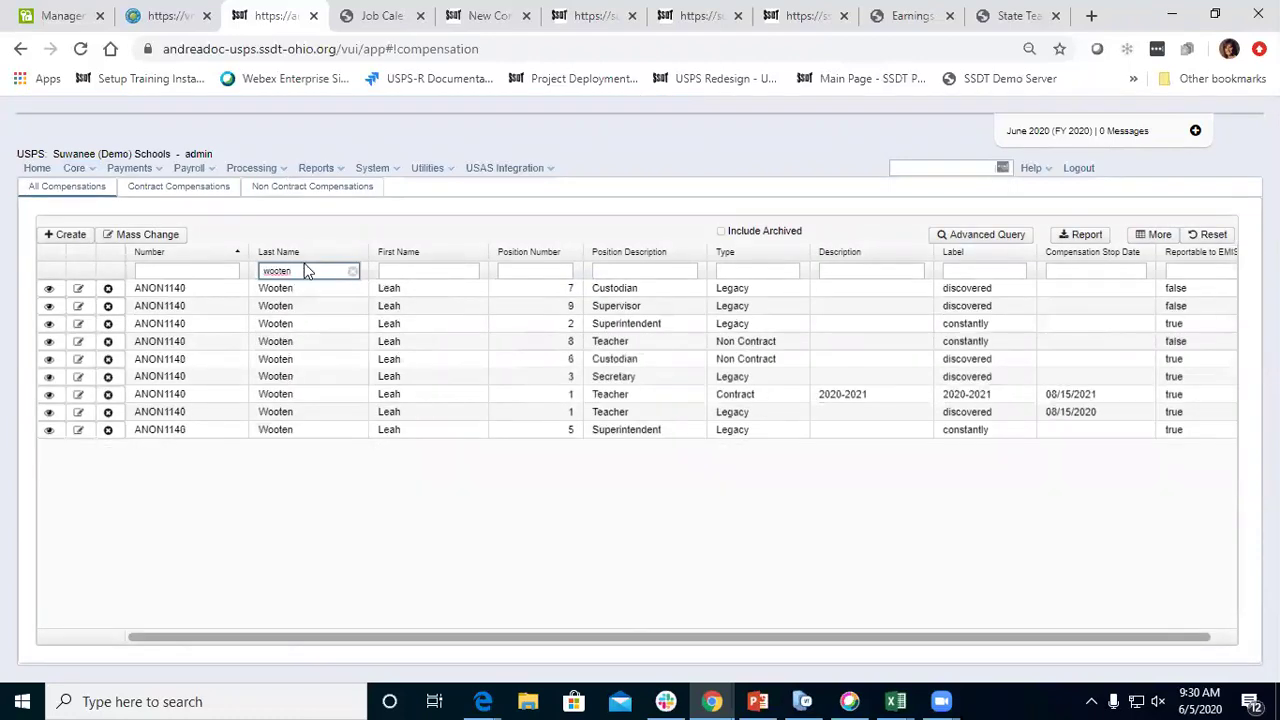
# Open the employee's 2020-2021 teacher contract compensation and show the choices for its Contract Change/Extension Source
pyautogui.click(79, 395)
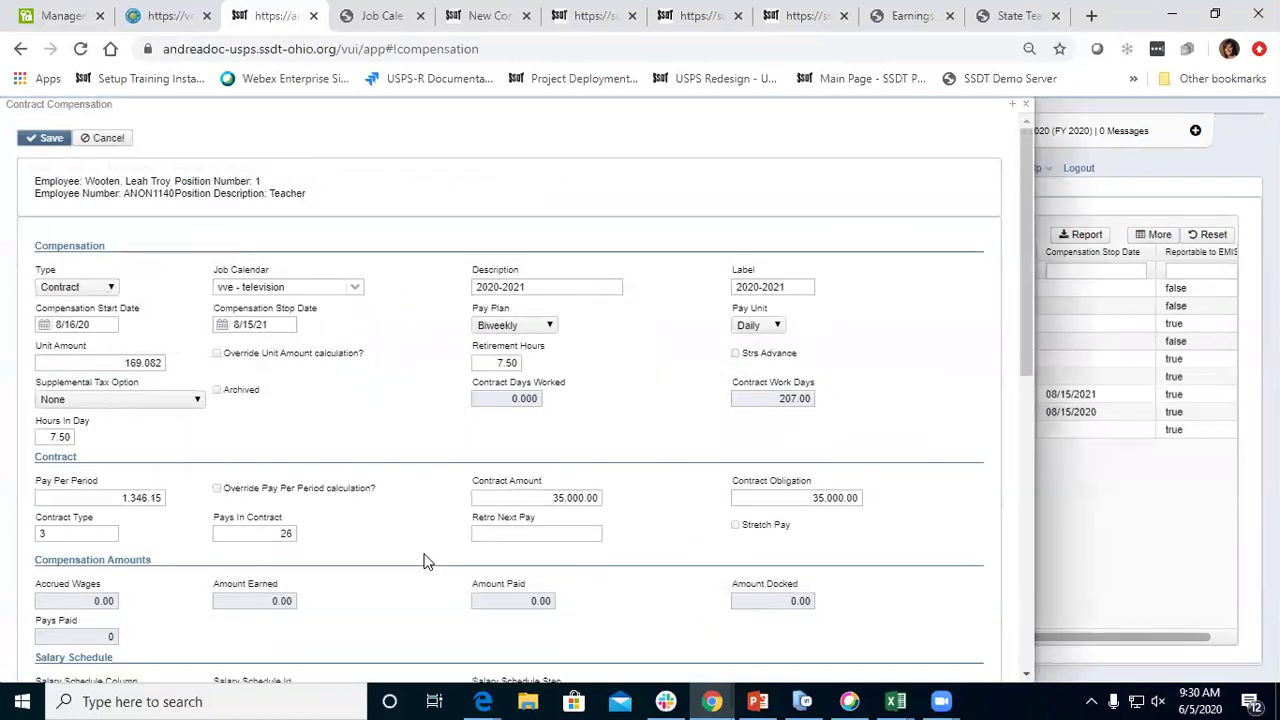
pyautogui.scroll(-3, 424, 560)
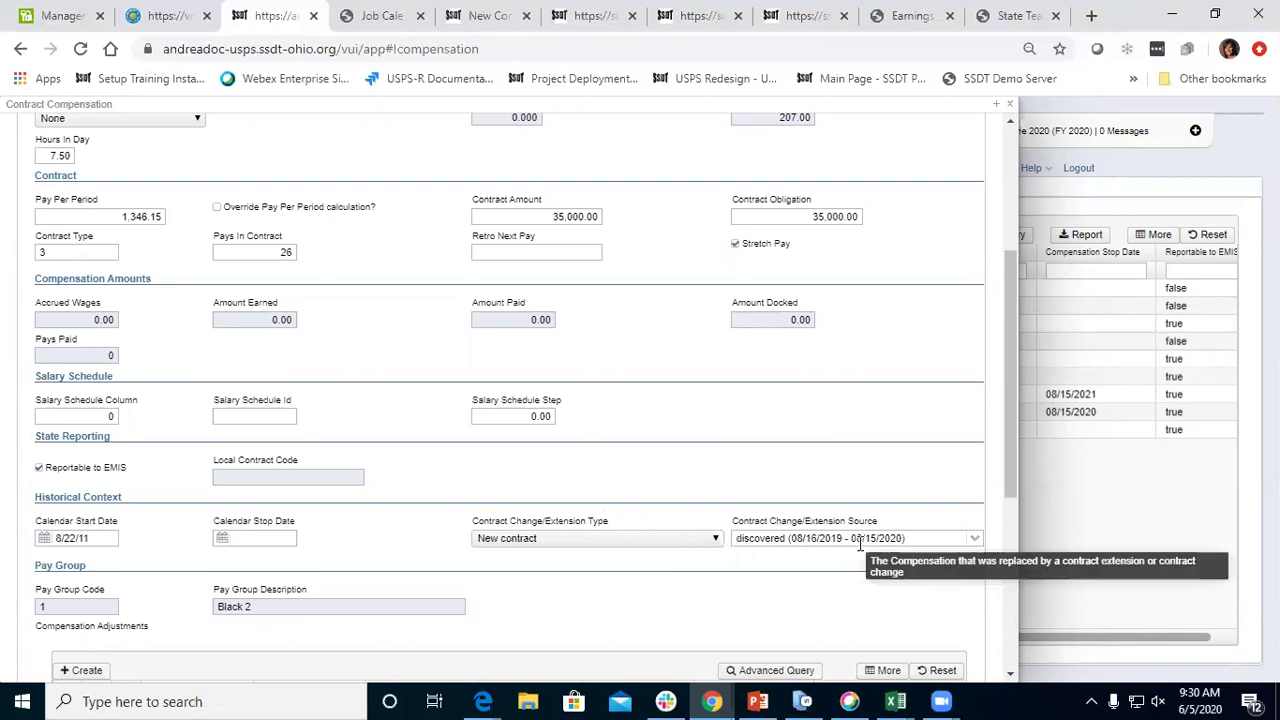
pyautogui.click(977, 545)
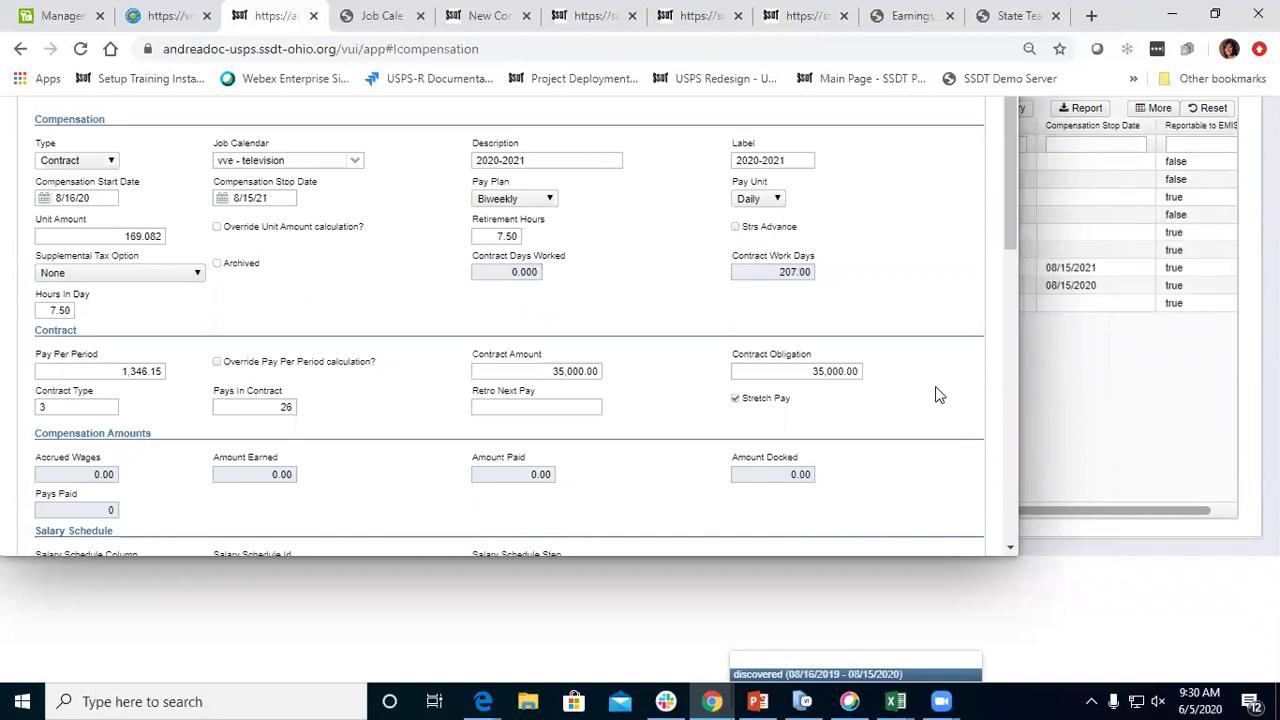
# Look over the employee's 2020-2021 teacher contract compensation and close it without saving
pyautogui.scroll(-1, 997, 317)
pyautogui.scroll(3, 988, 335)
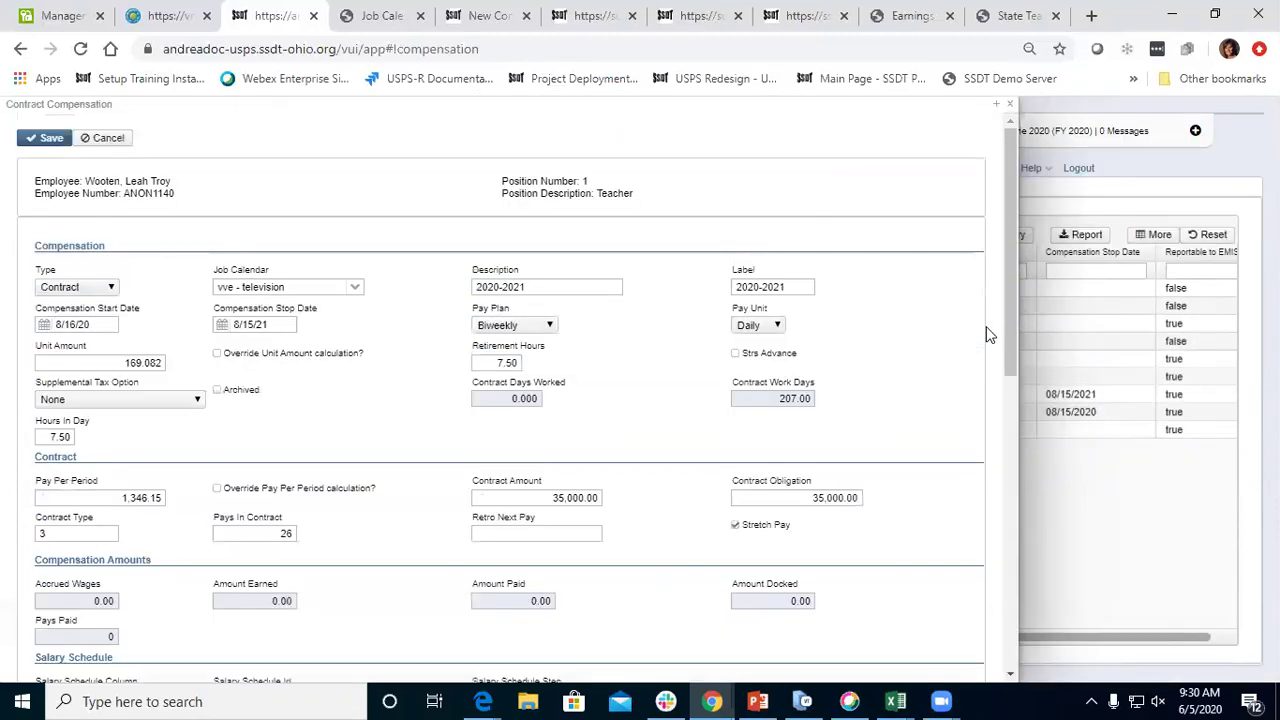
pyautogui.click(1008, 104)
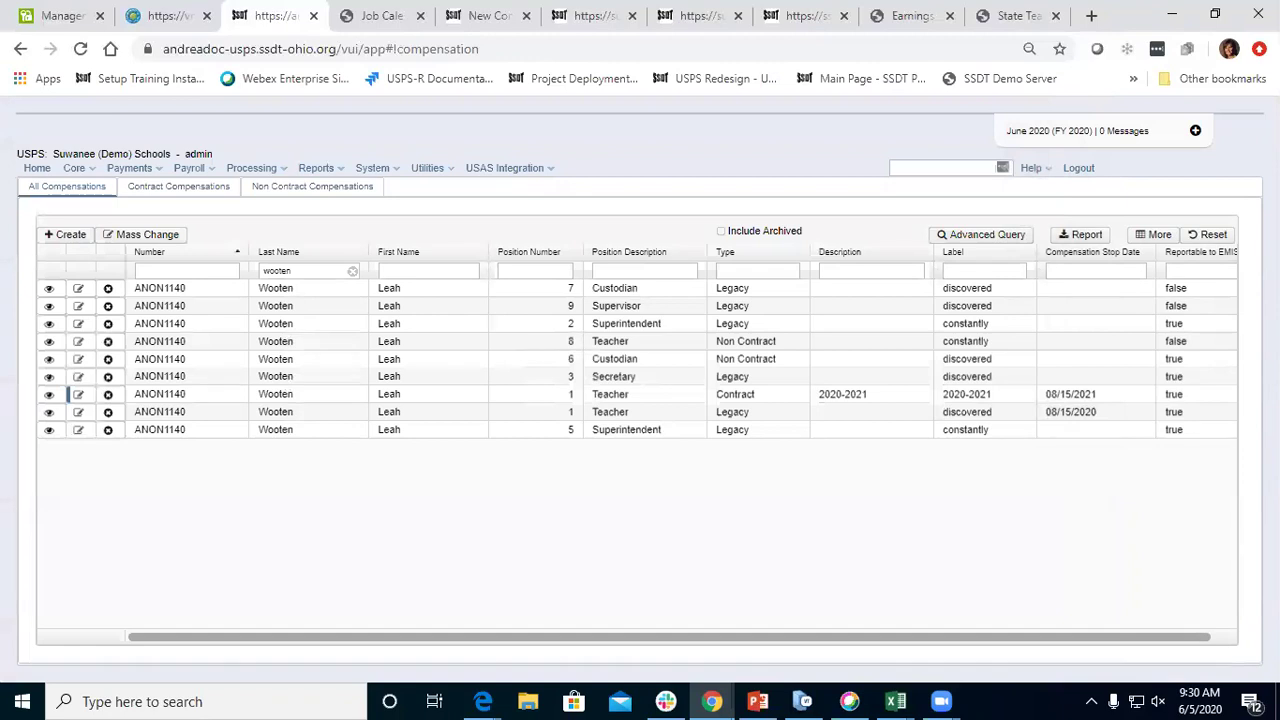
# Open Mass Copy Compensations in New Contracts and look at the Job Status choices, keeping Active
pyautogui.click(270, 167)
pyautogui.click(280, 203)
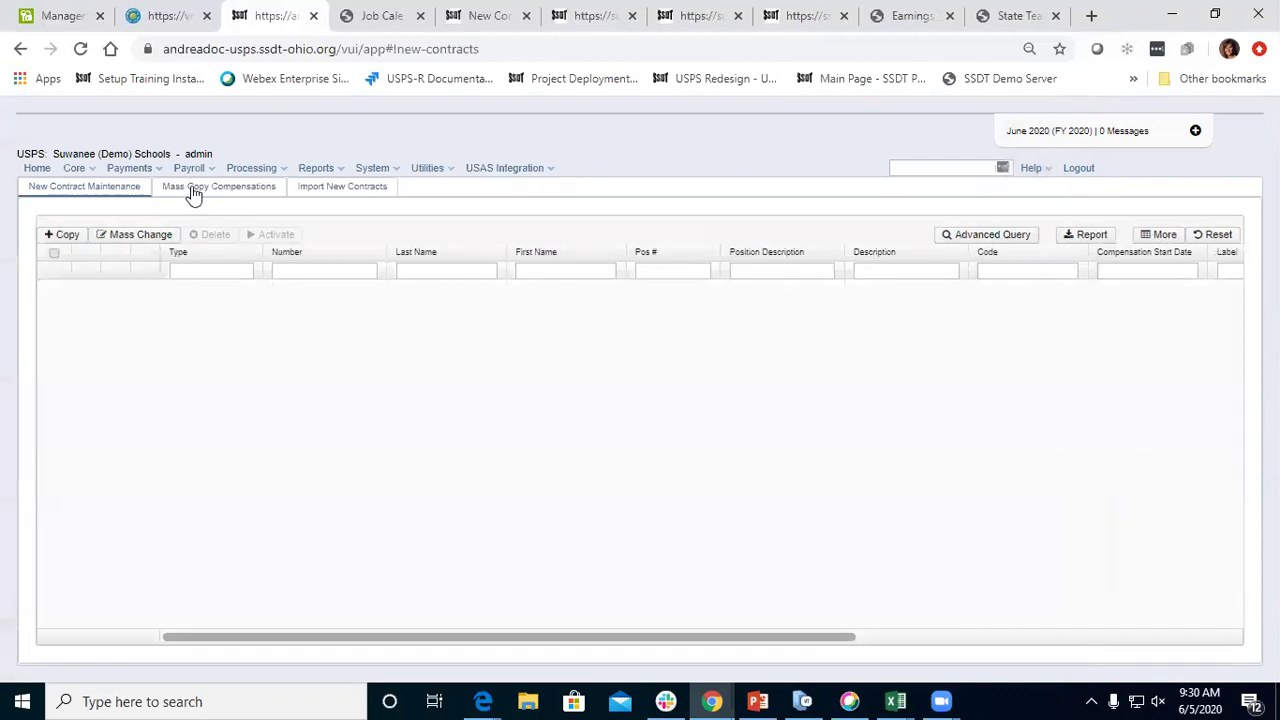
pyautogui.click(193, 190)
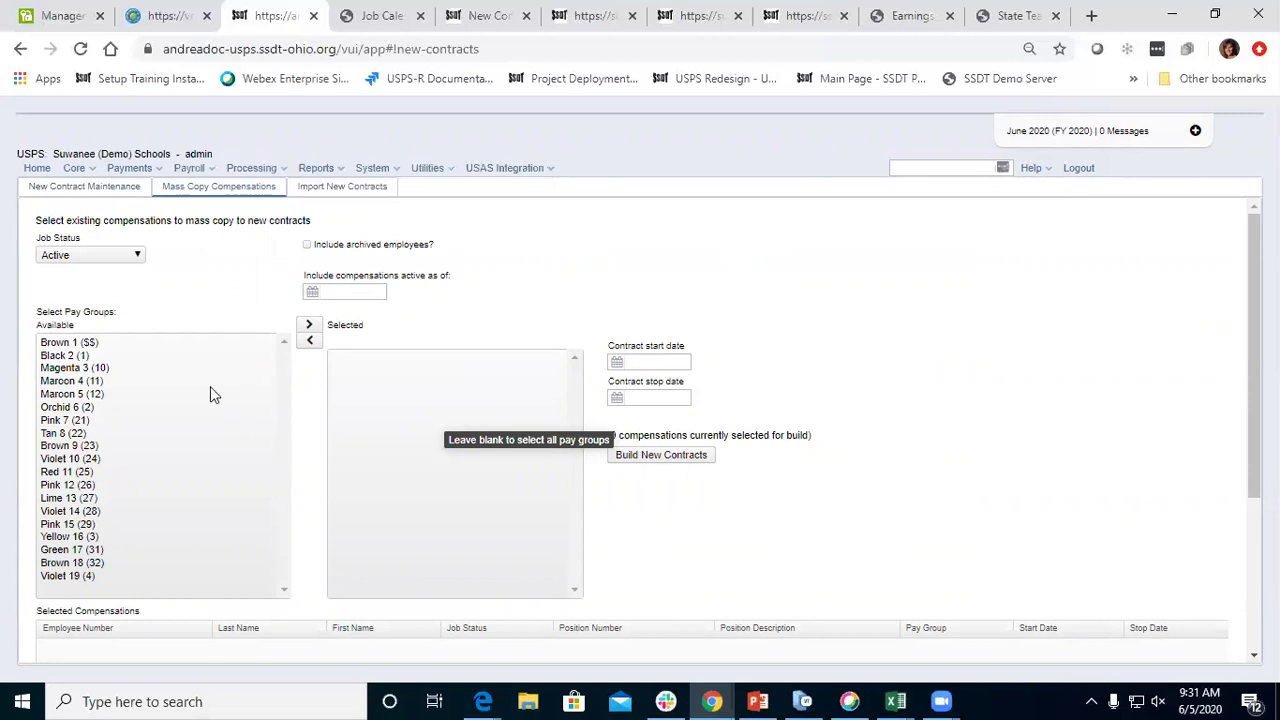
pyautogui.click(130, 258)
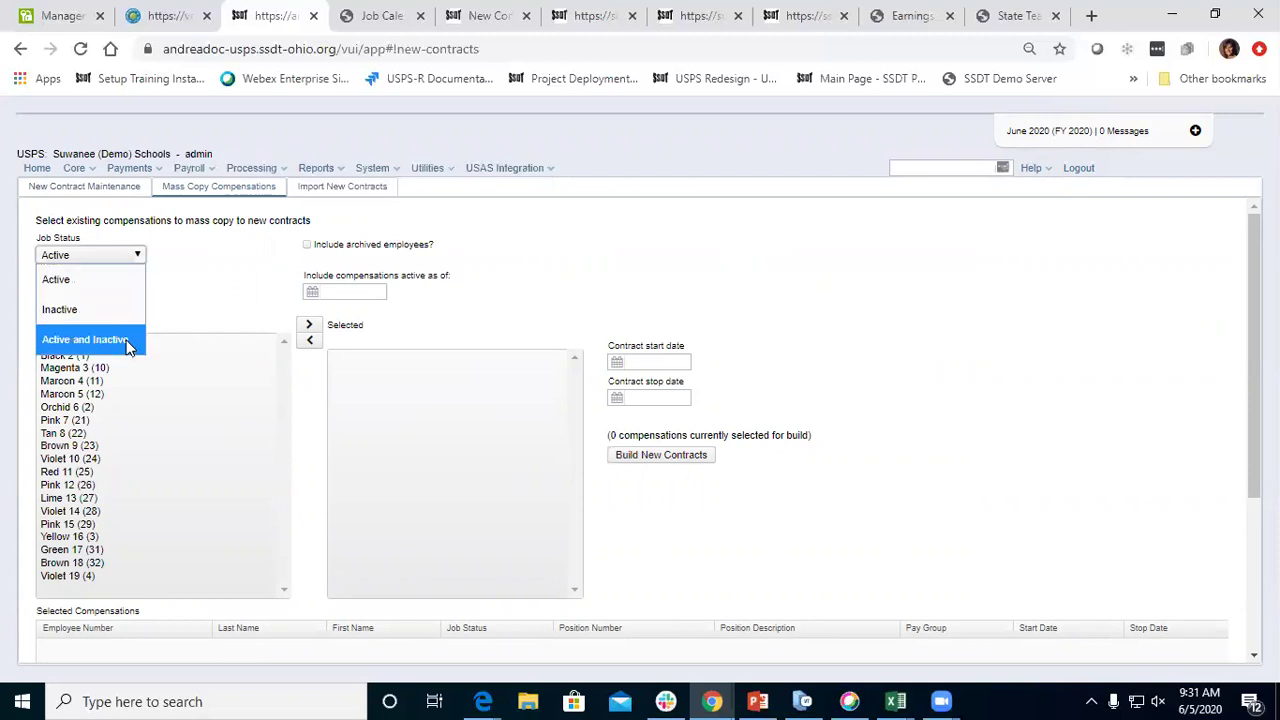
pyautogui.click(199, 271)
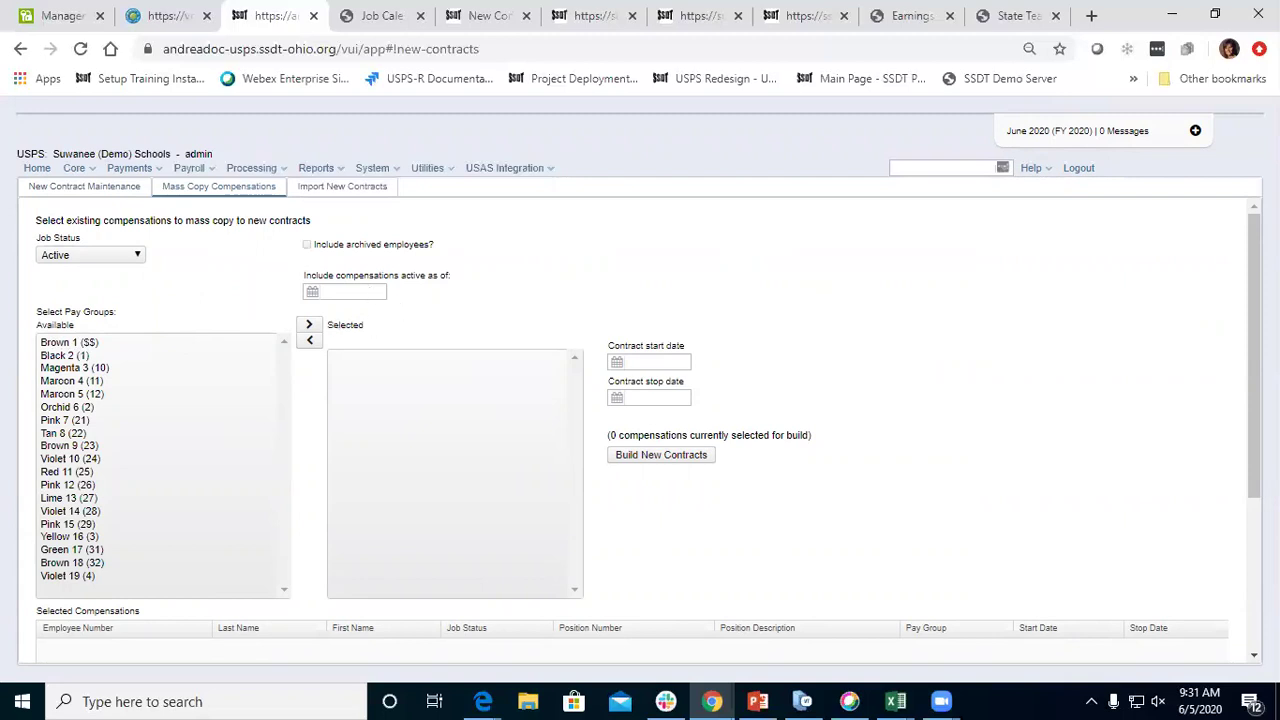
pyautogui.hotkey('alt', 'Tab')
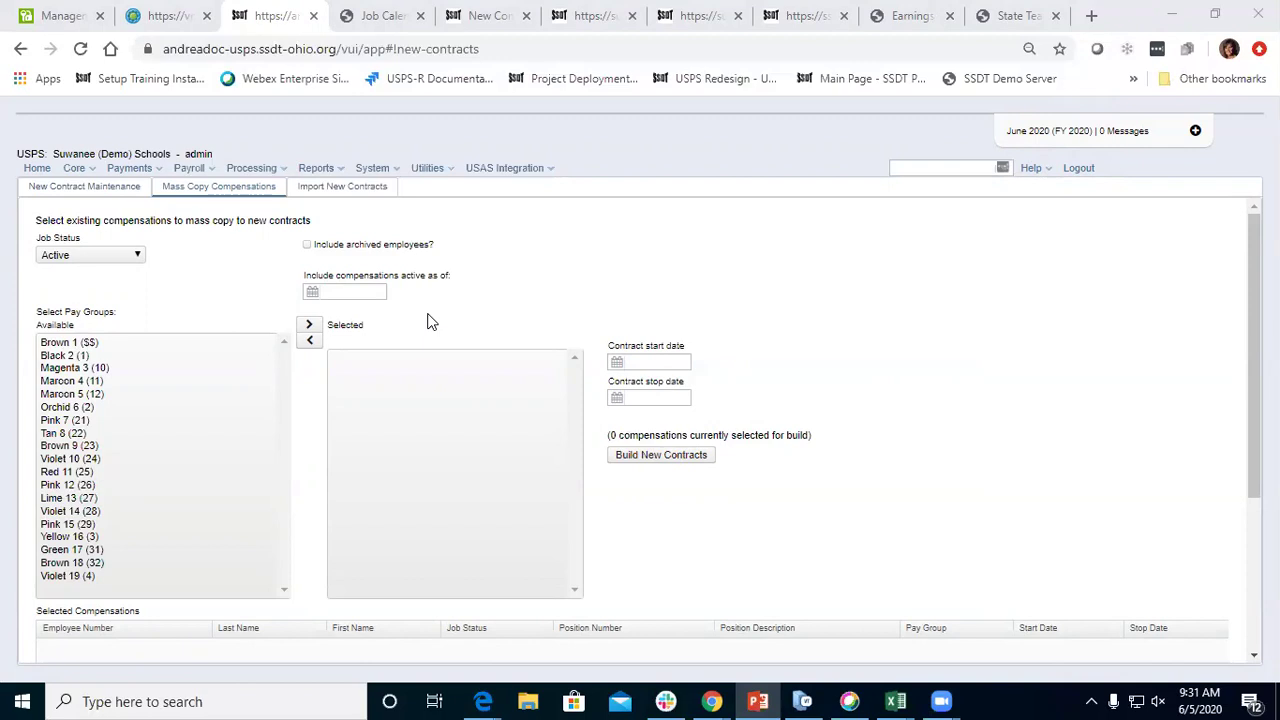
# Add pay group Black 2 (1) to the mass copy selection and look through the compensations it includes
pyautogui.click(75, 357)
pyautogui.click(309, 325)
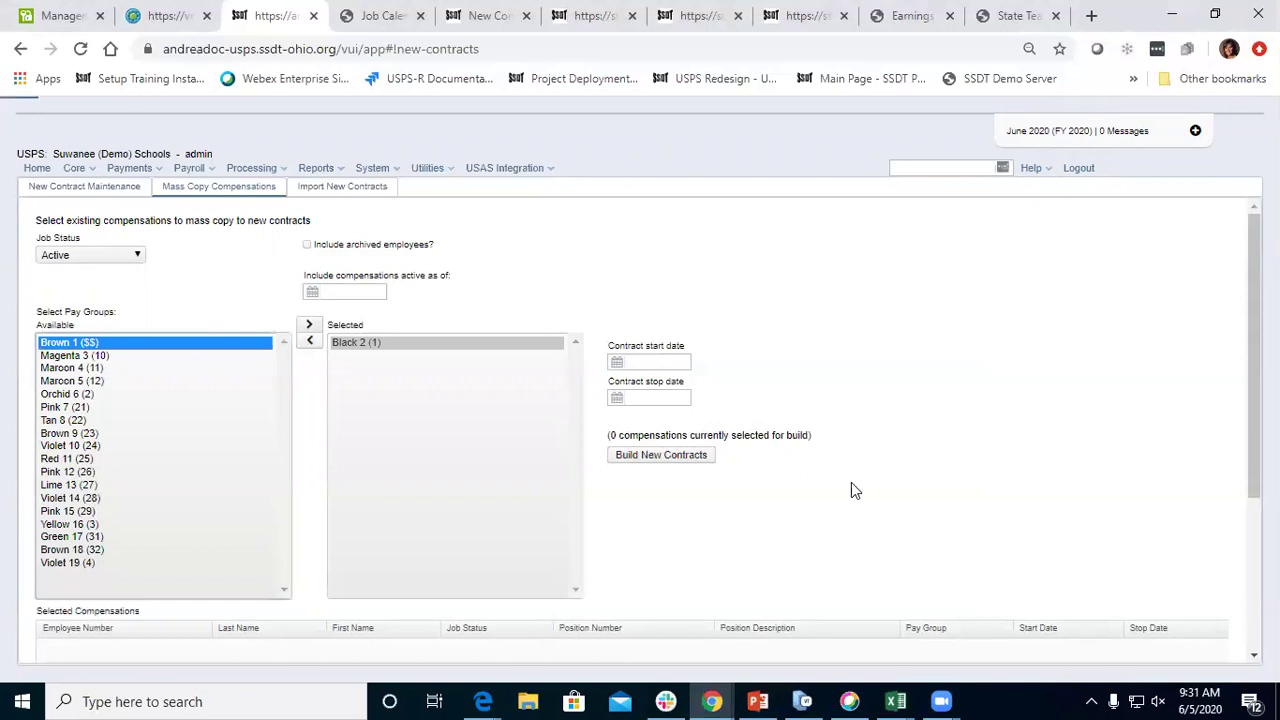
pyautogui.scroll(-2, 851, 490)
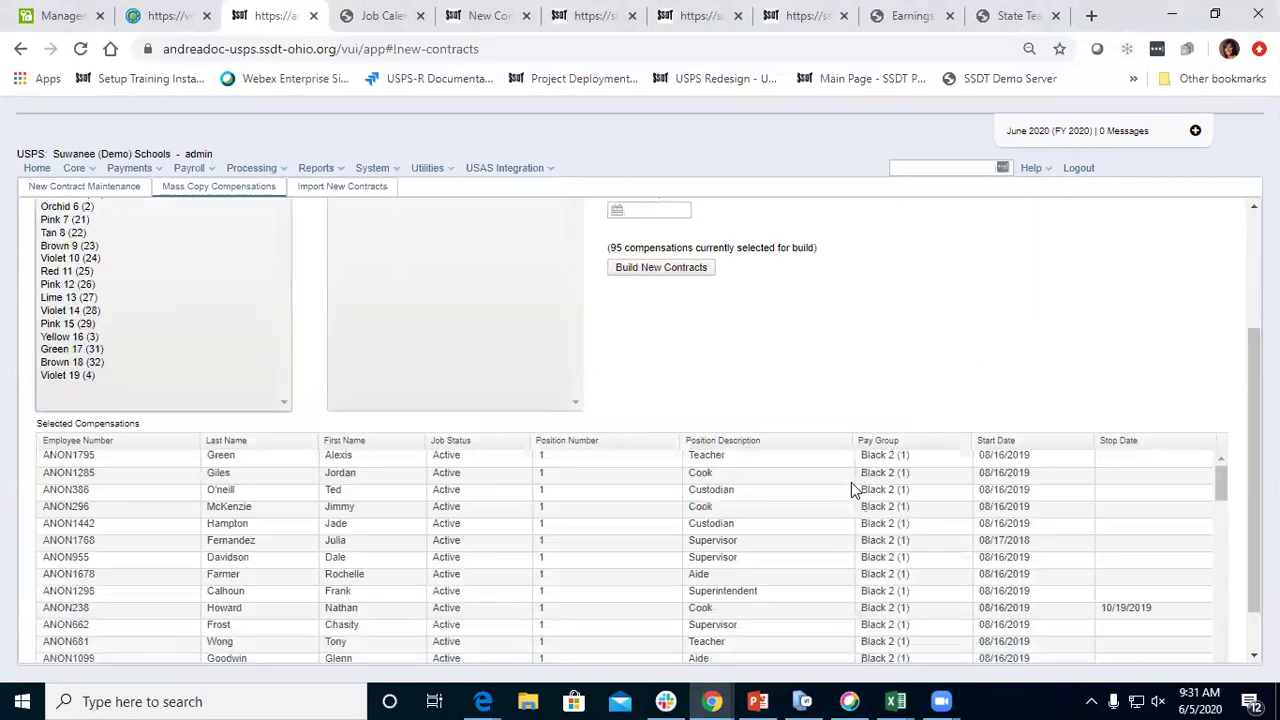
pyautogui.scroll(-2, 851, 488)
pyautogui.scroll(2, 851, 484)
pyautogui.scroll(3, 842, 546)
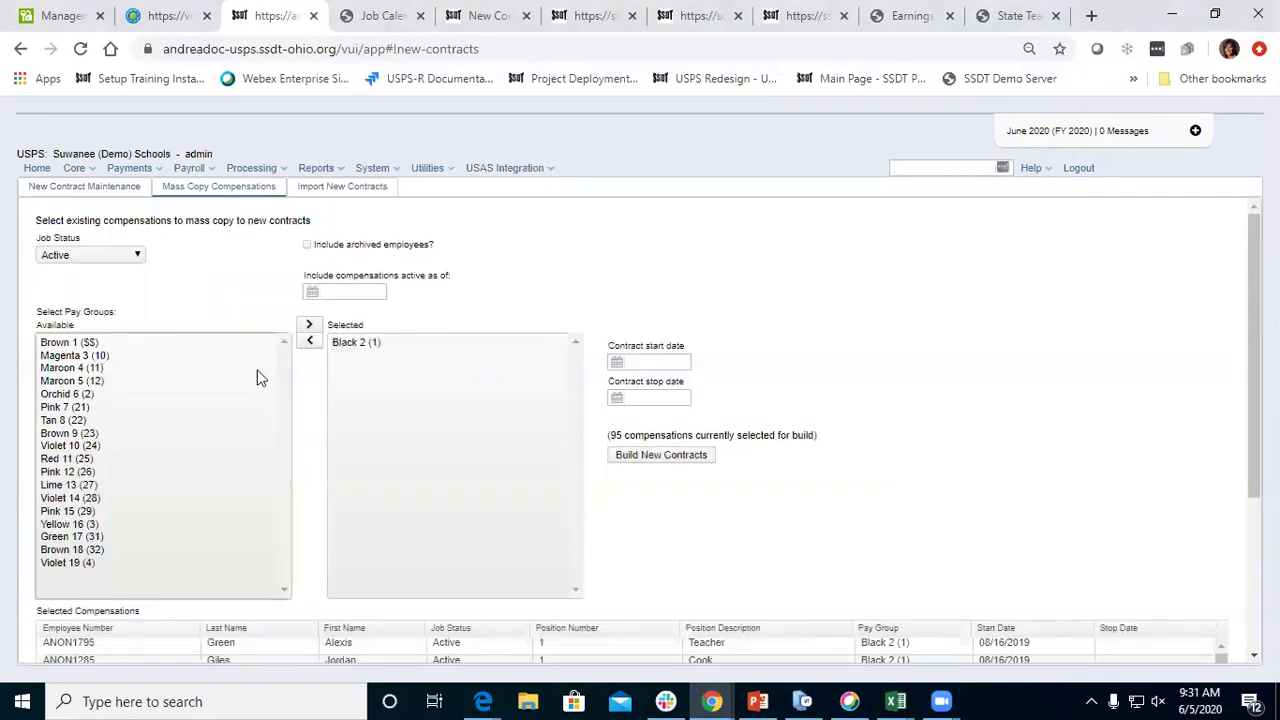
pyautogui.scroll(-3, 994, 495)
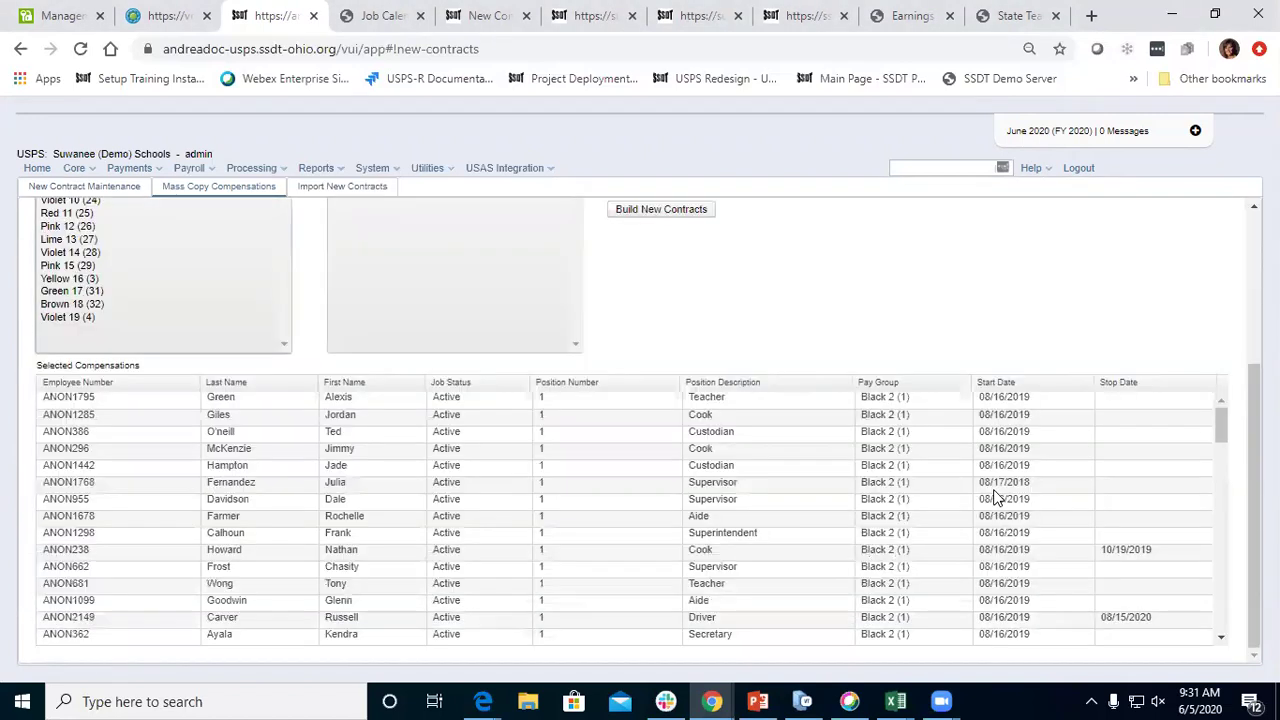
# Limit the mass copy selection to compensations active as of 8/1/19
pyautogui.scroll(3, 914, 571)
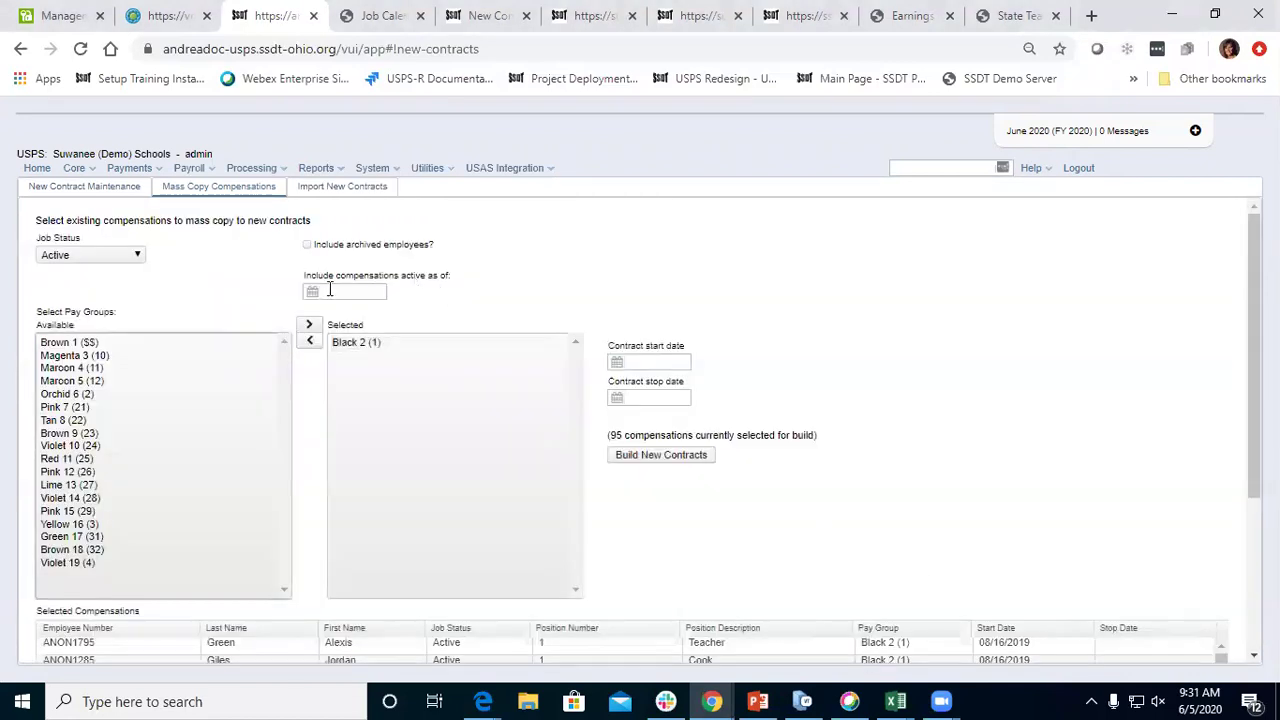
pyautogui.scroll(-1, 907, 551)
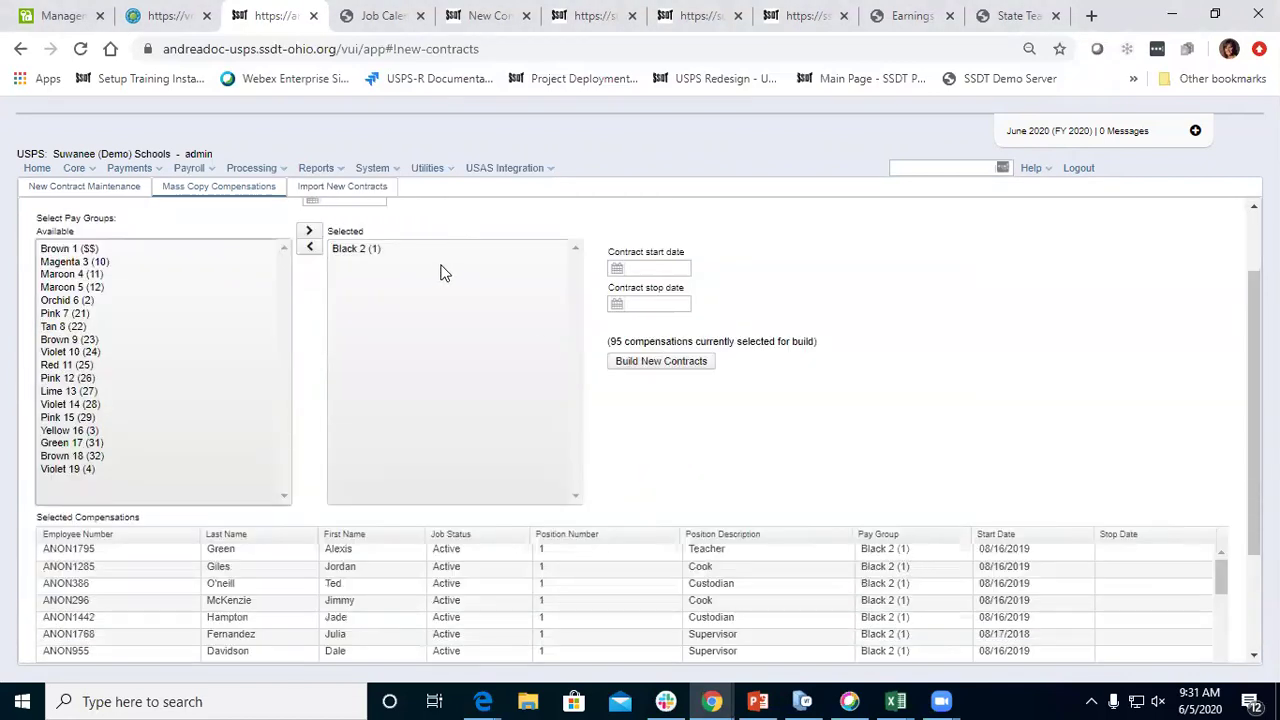
pyautogui.scroll(1, 440, 273)
pyautogui.click(365, 293)
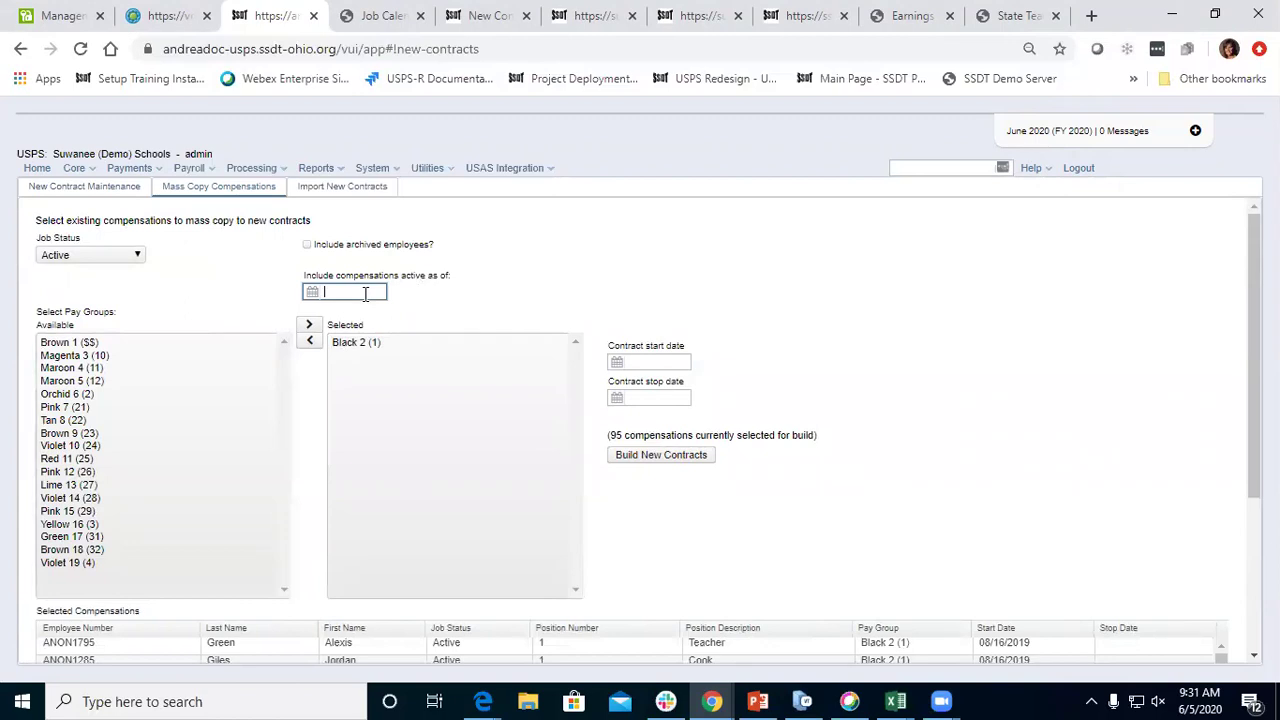
pyautogui.write('08/01/20')
pyautogui.write('19')
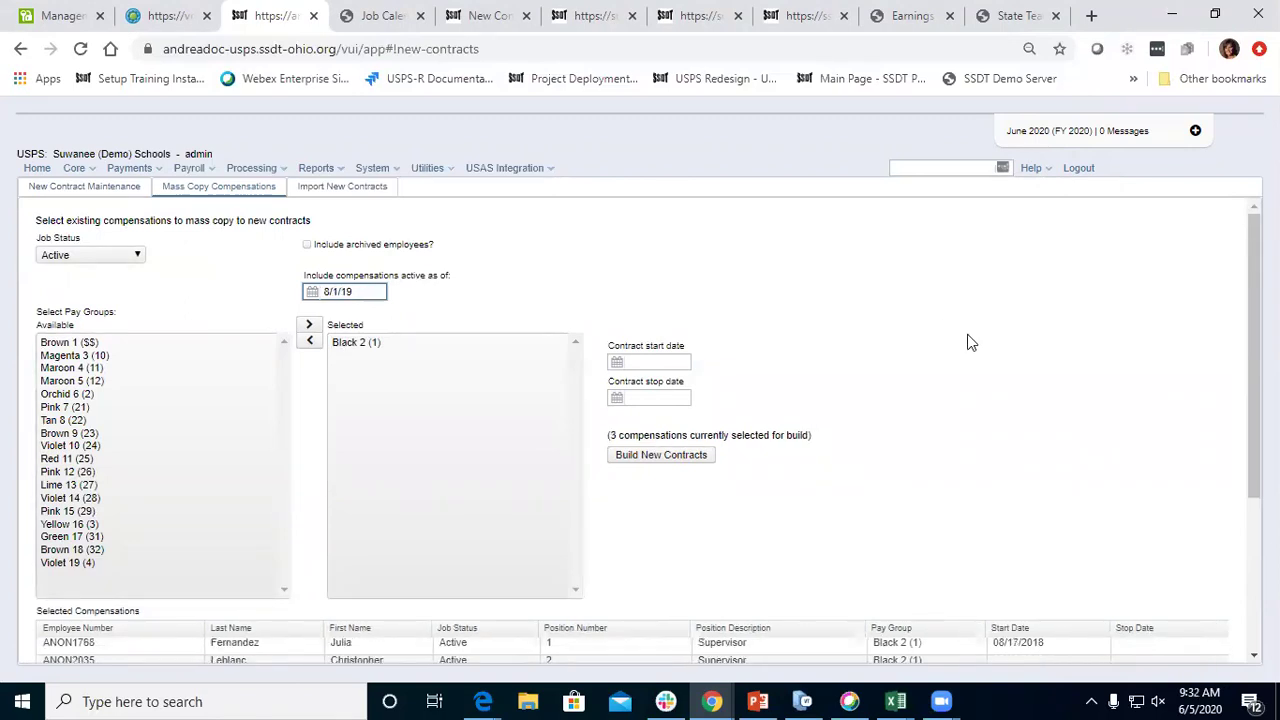
# Examine the start and stop dates of the compensations selected as active on 8/1/19
pyautogui.scroll(-2, 970, 345)
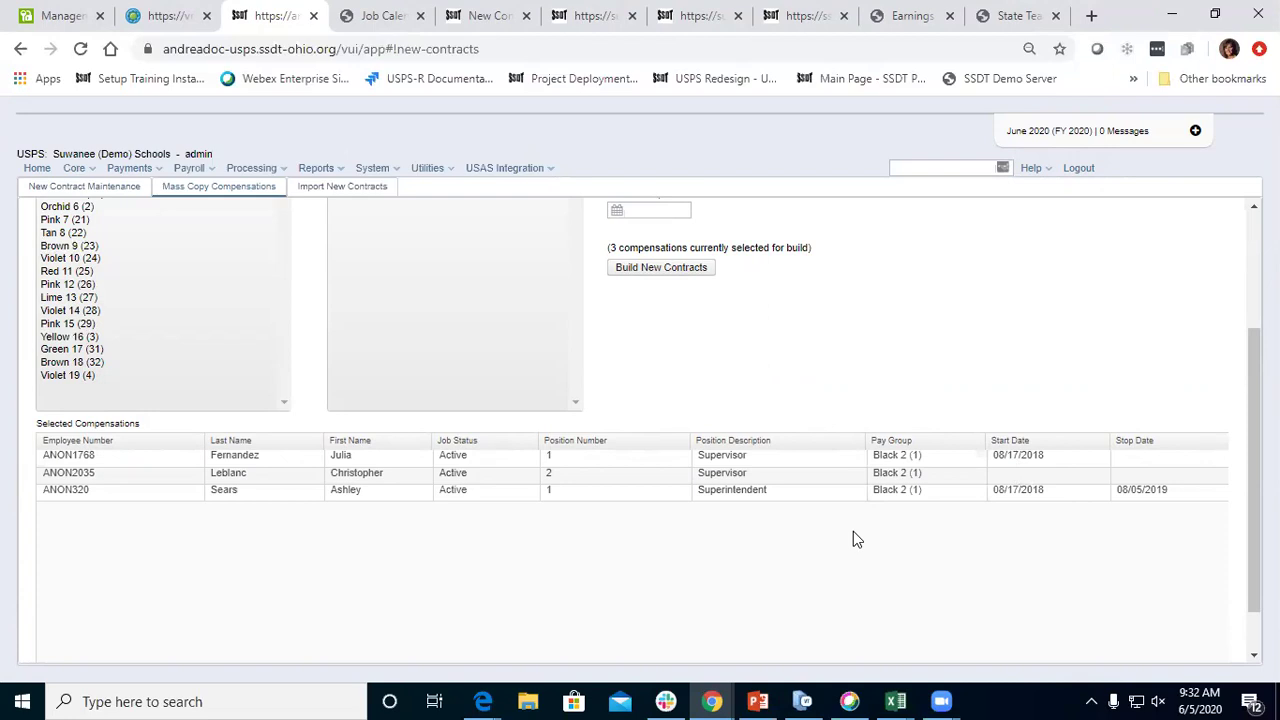
pyautogui.scroll(1, 853, 533)
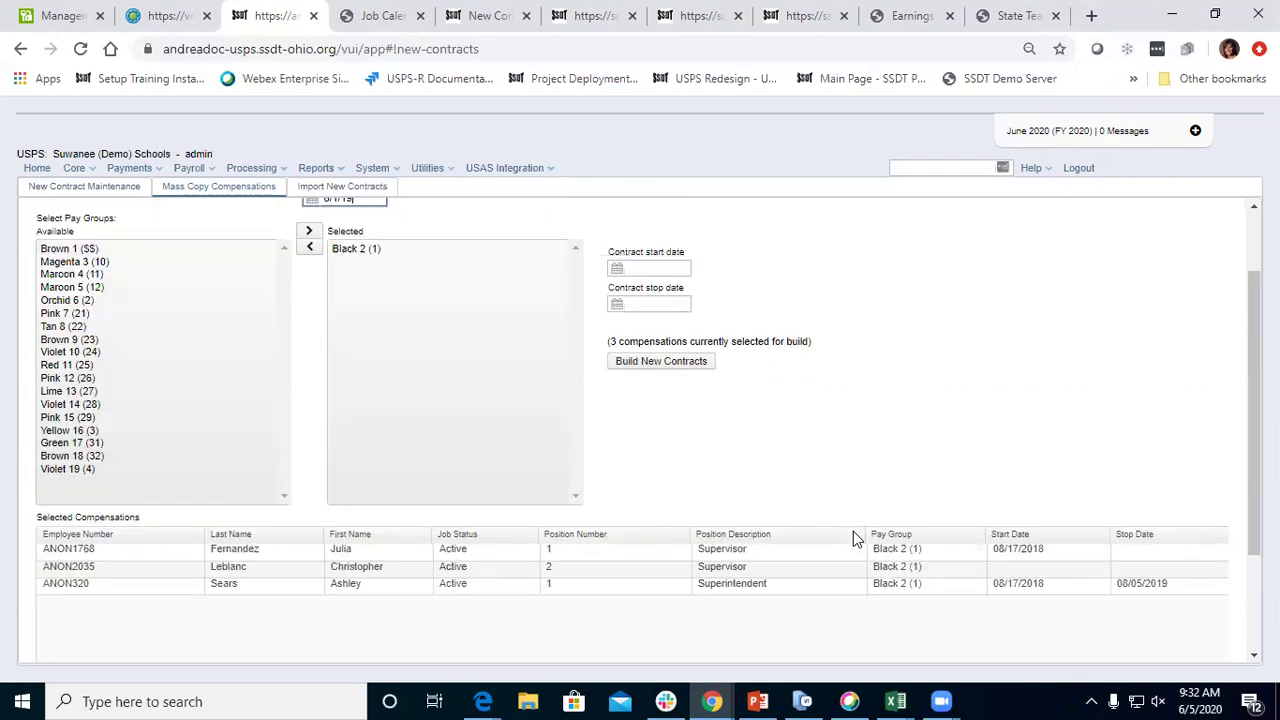
pyautogui.scroll(1, 853, 537)
pyautogui.scroll(-1, 853, 541)
pyautogui.scroll(1, 997, 575)
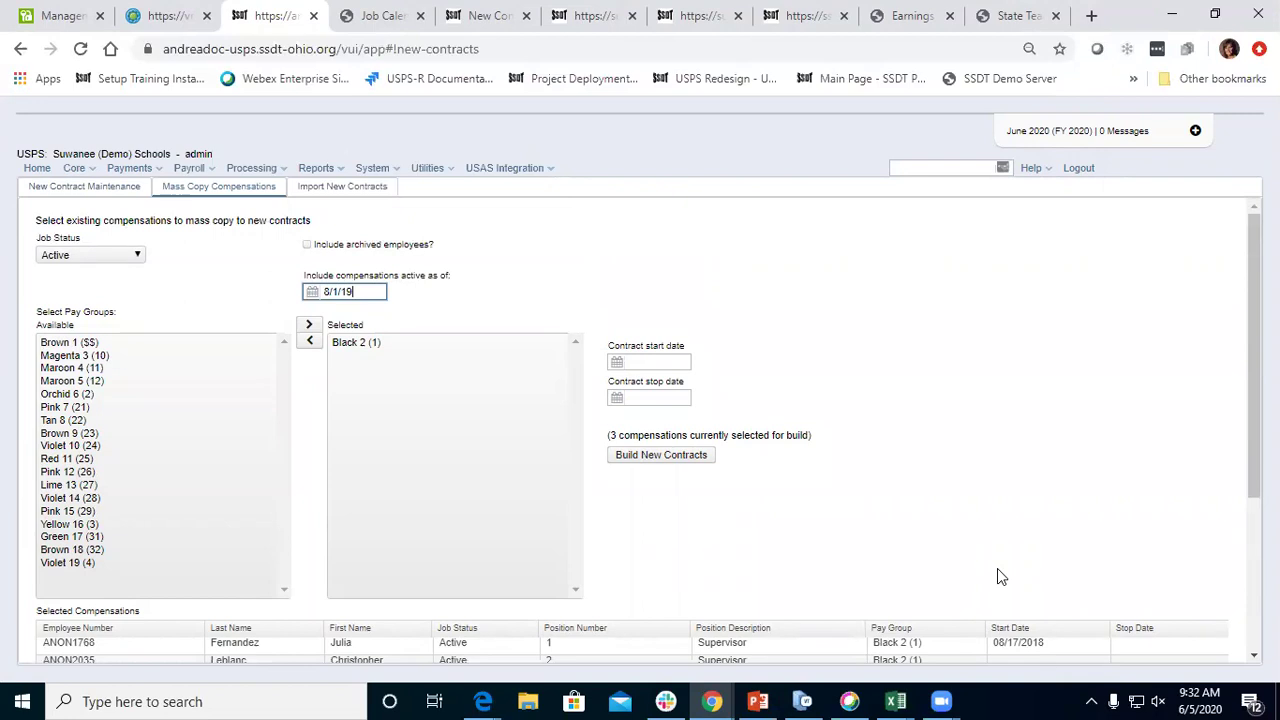
pyautogui.scroll(-2, 948, 530)
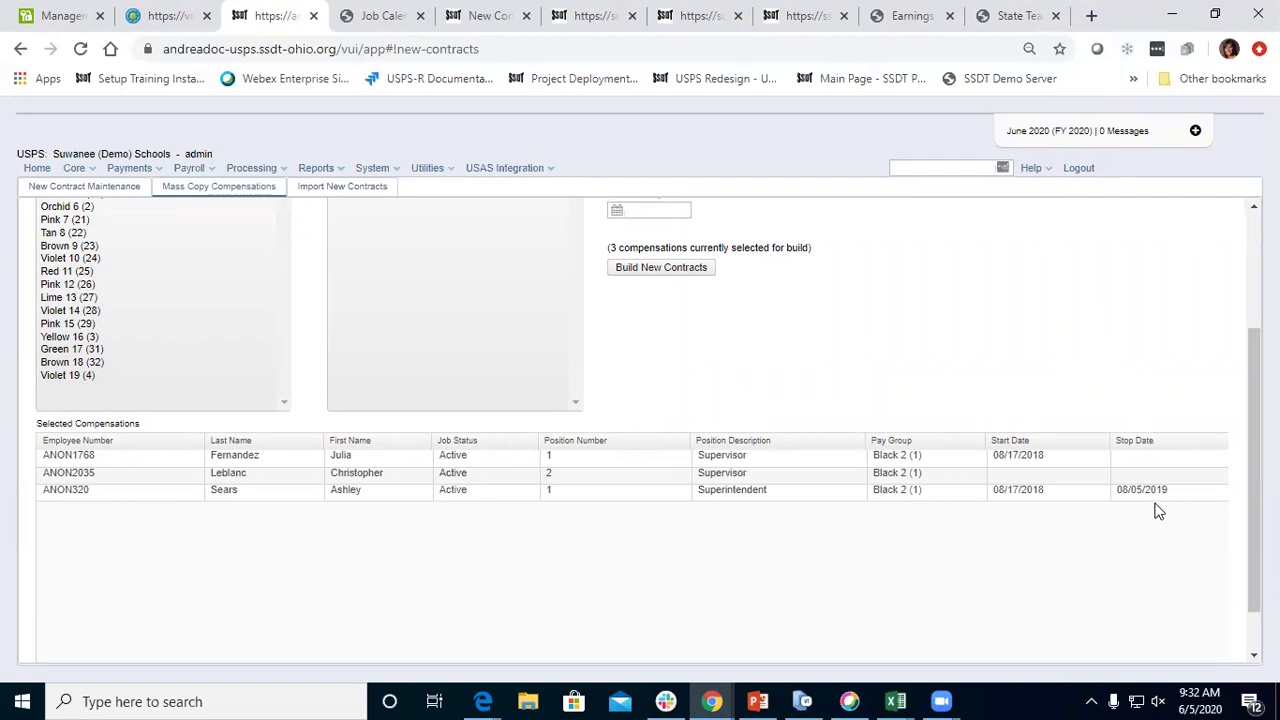
pyautogui.scroll(1, 779, 413)
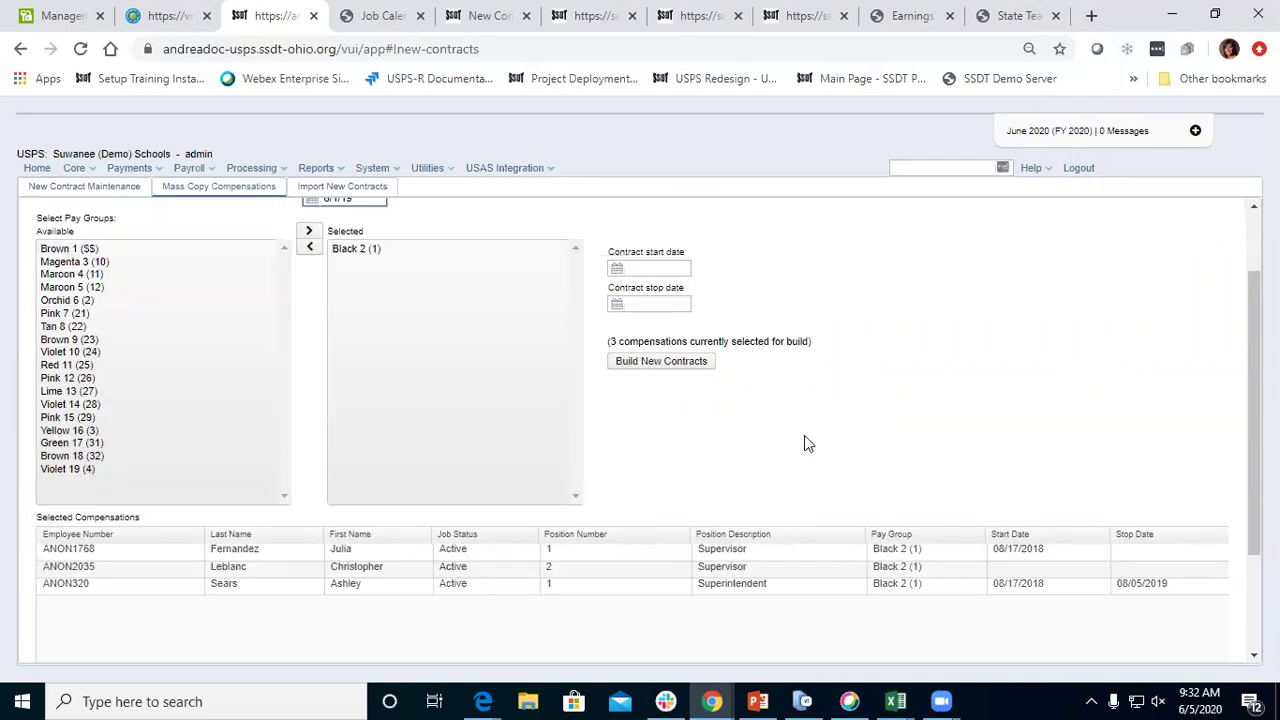
pyautogui.scroll(-2, 804, 435)
# Clear the active-as-of date and refresh the list of selected compensations
pyautogui.scroll(3, 737, 423)
pyautogui.moveTo(370, 300); pyautogui.dragTo(270, 285)
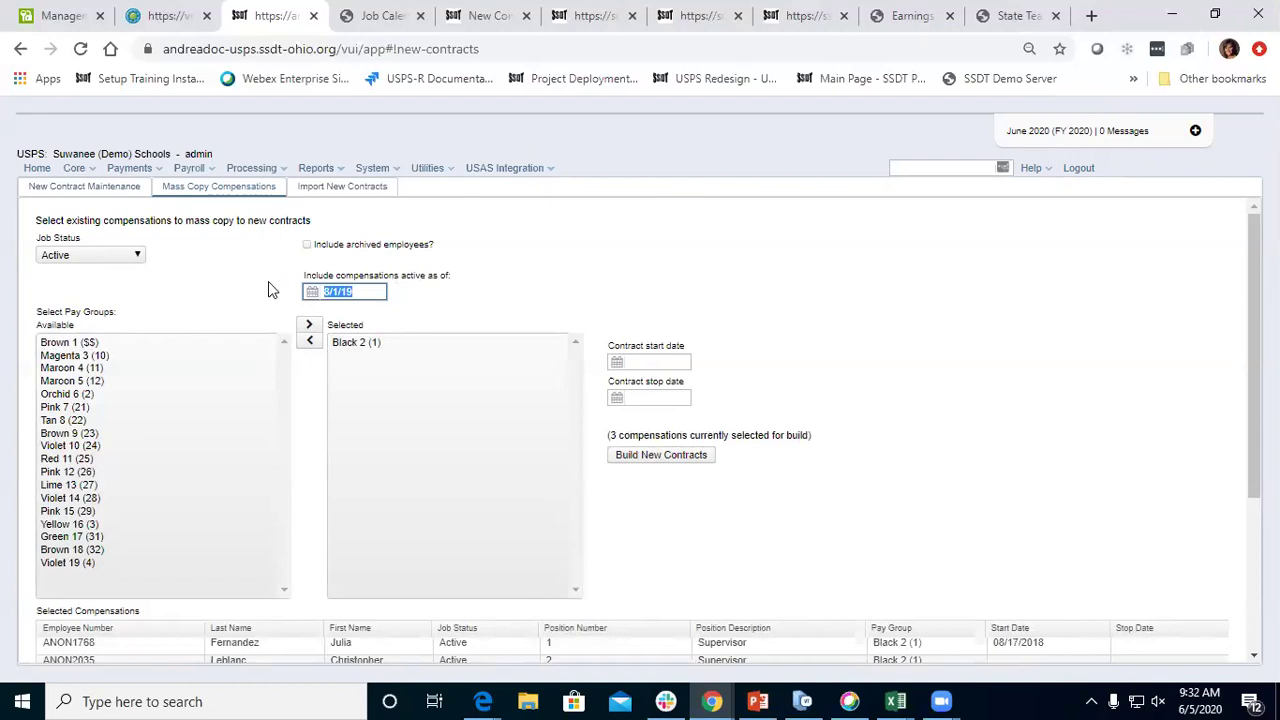
pyautogui.press('BackSpace')
pyautogui.scroll(-2, 1120, 405)
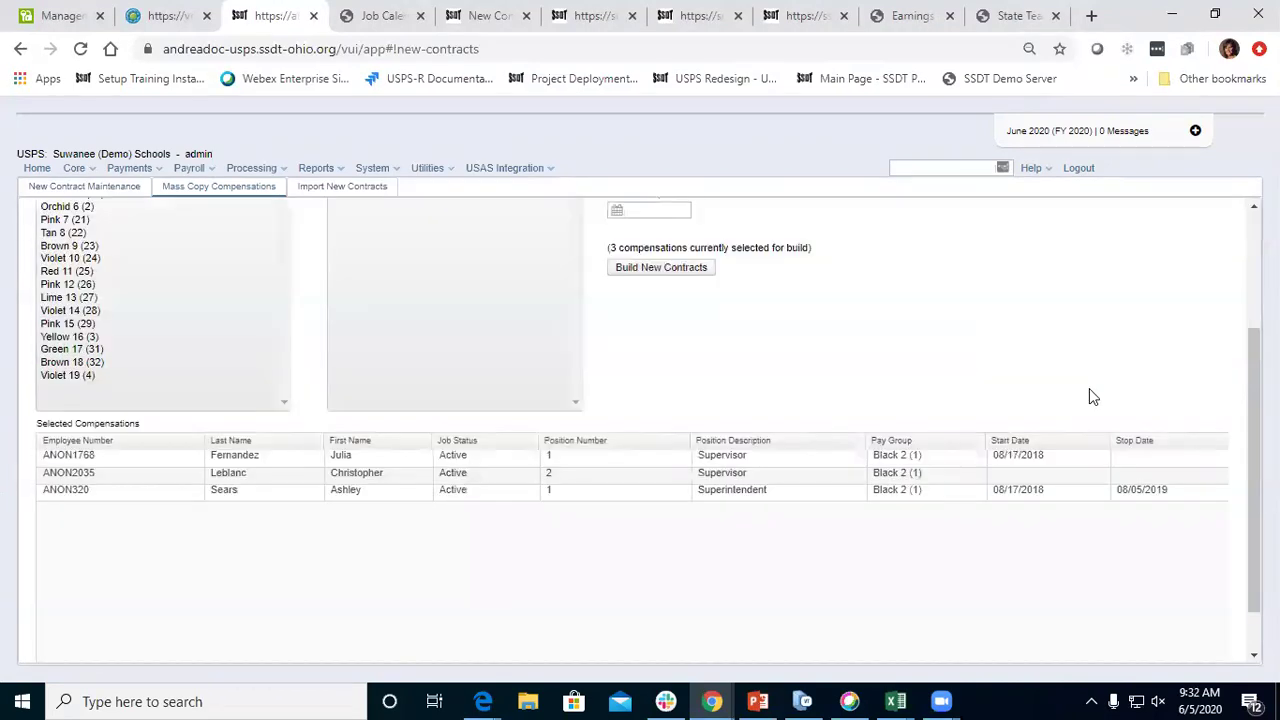
pyautogui.scroll(2, 952, 360)
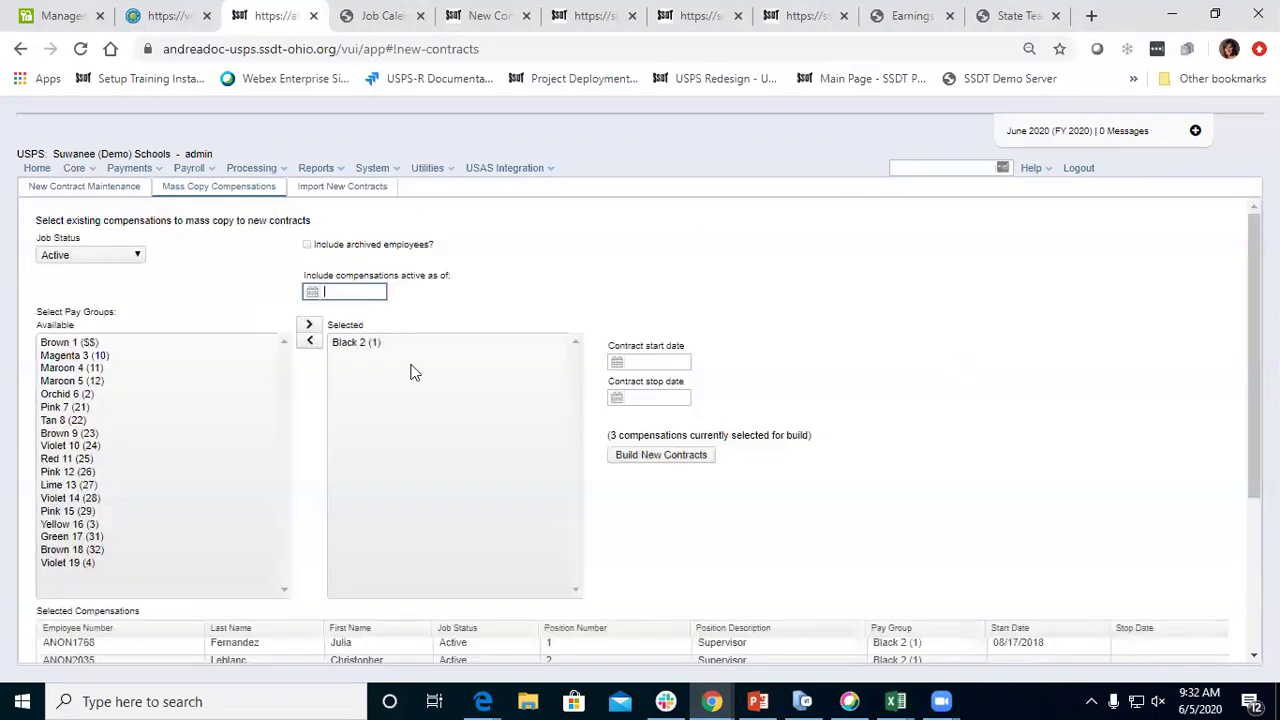
pyautogui.click(775, 328)
pyautogui.scroll(-3, 778, 323)
pyautogui.scroll(3, 663, 329)
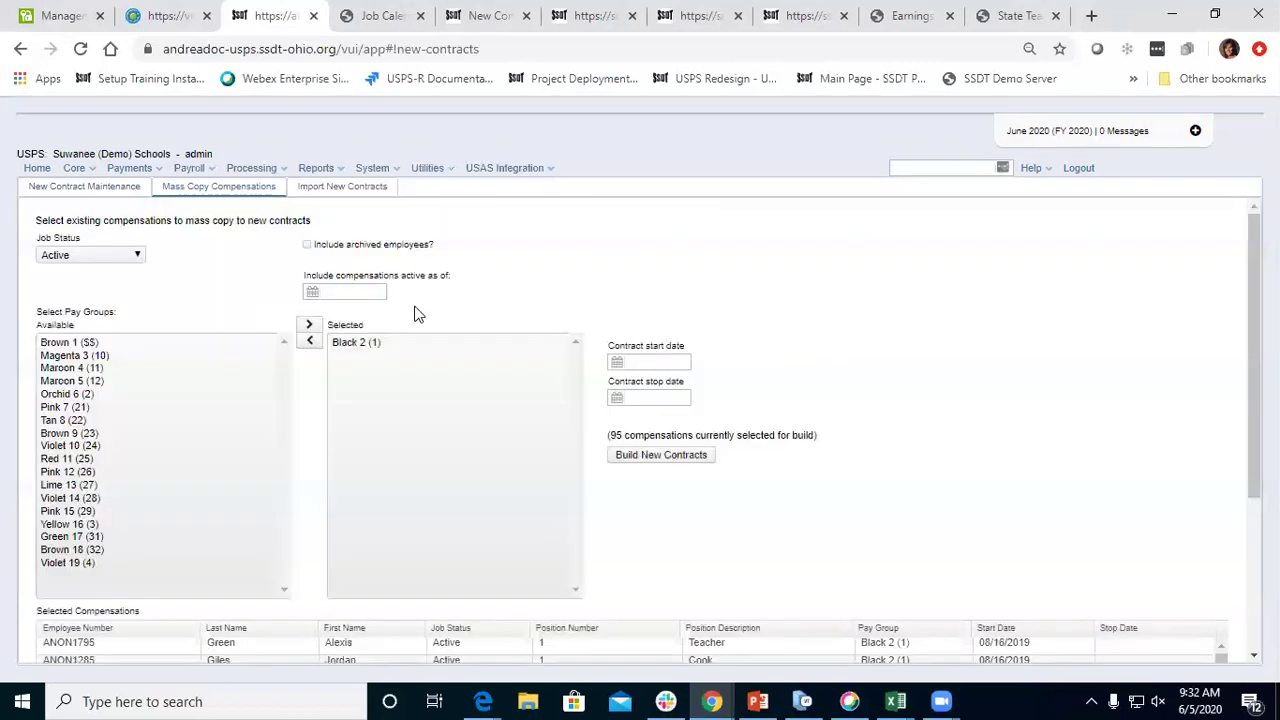
# Remove pay group Black 2 (1) from the selection, add it again and check the listed compensations
pyautogui.doubleClick(347, 344)
pyautogui.scroll(-2, 726, 366)
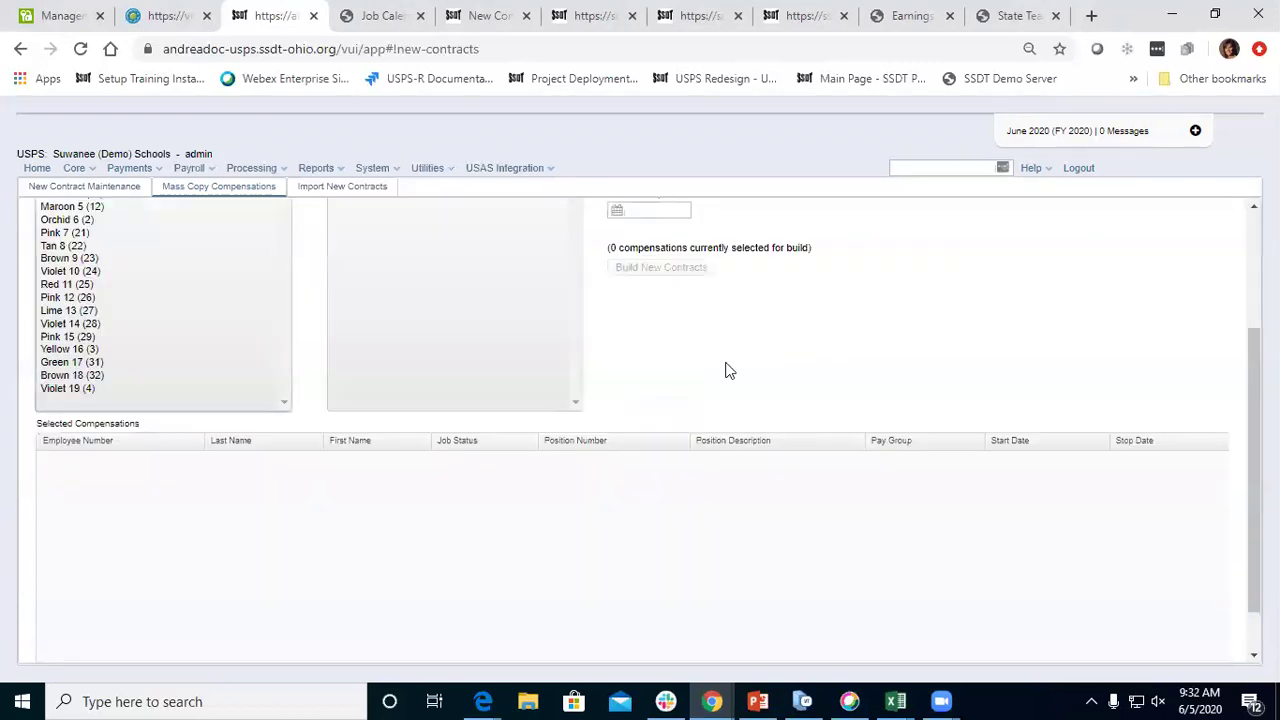
pyautogui.scroll(1, 399, 335)
pyautogui.scroll(1, 399, 335)
pyautogui.click(107, 356)
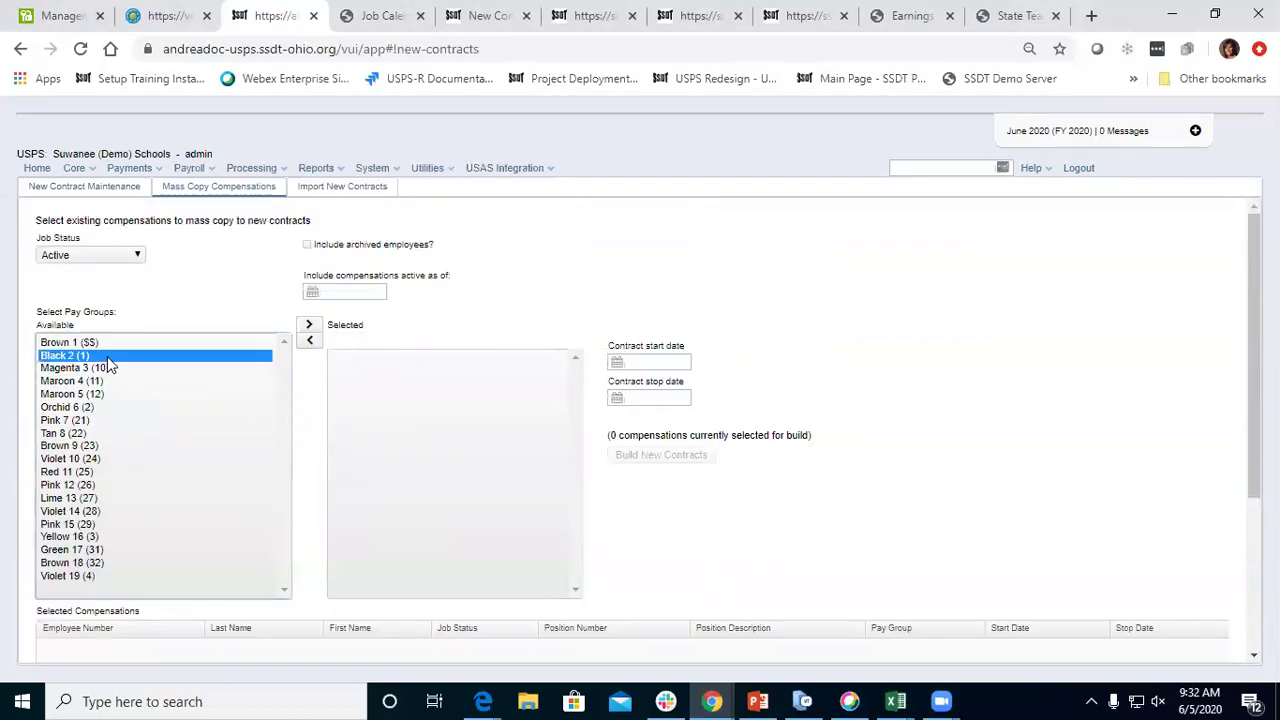
pyautogui.click(309, 325)
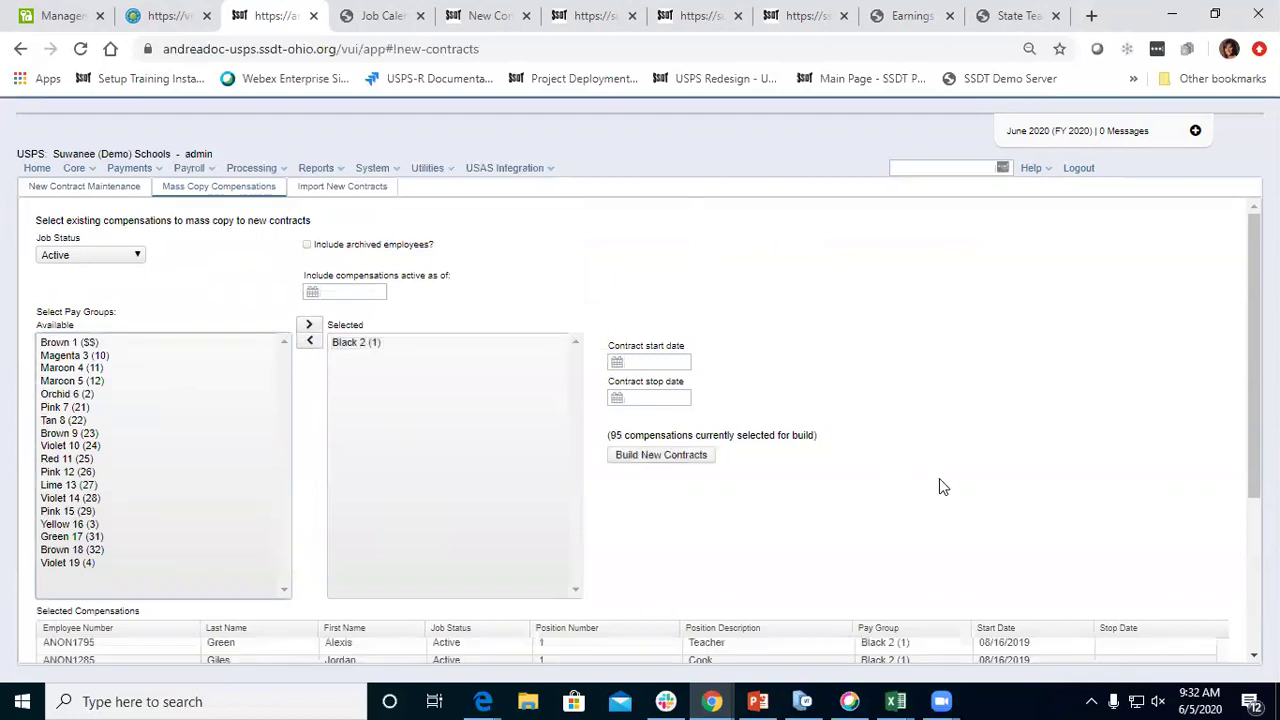
pyautogui.scroll(-3, 939, 478)
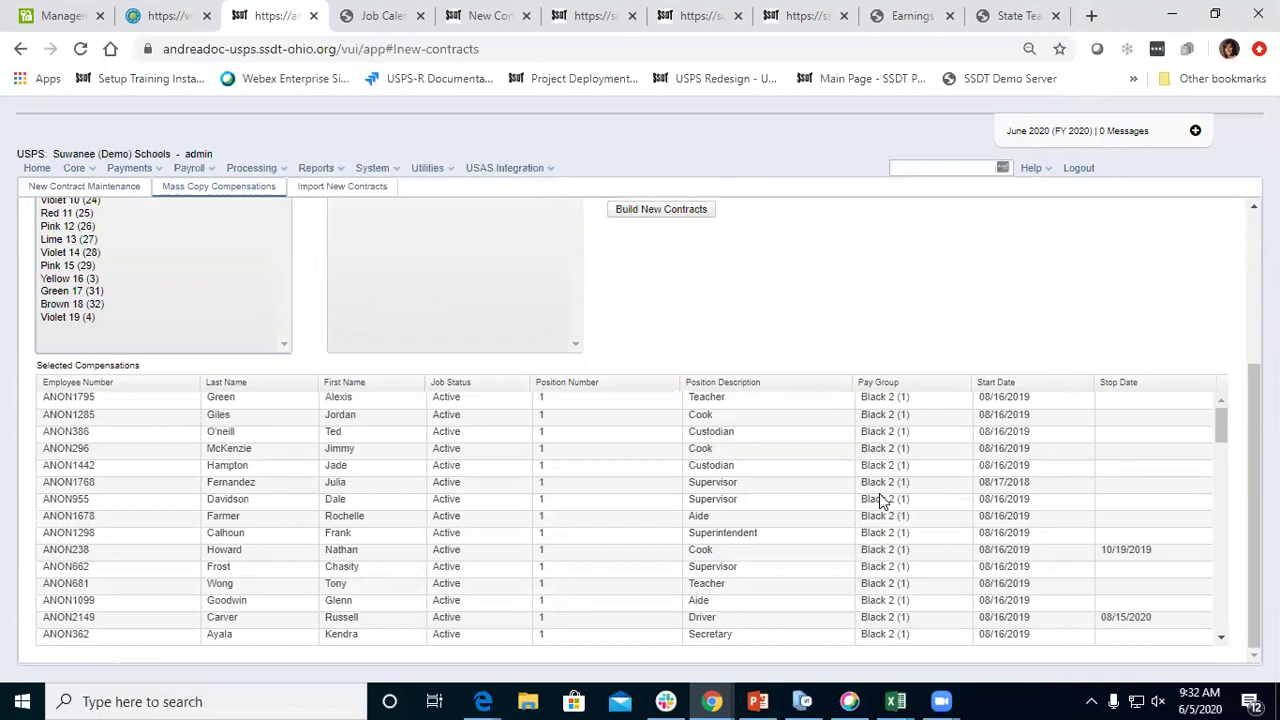
# Include only compensations active as of 08/15/2020 and review the stop dates of those selected
pyautogui.scroll(3, 879, 500)
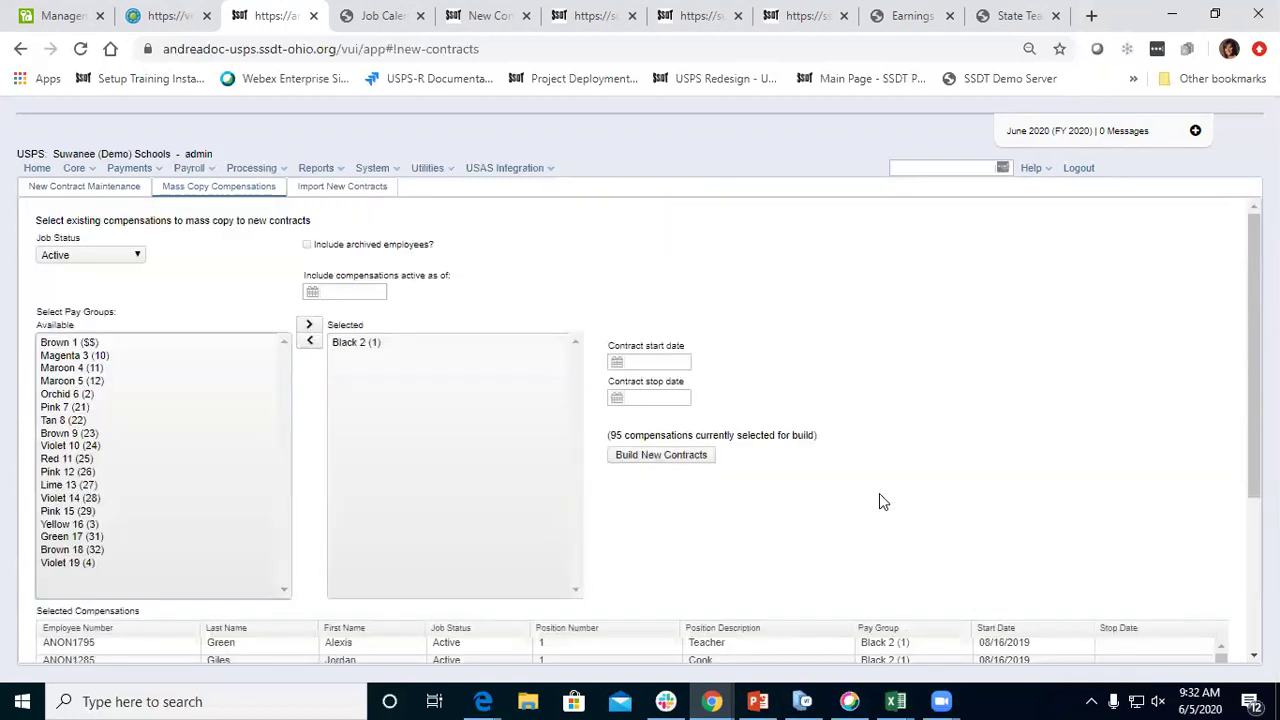
pyautogui.click(355, 290)
pyautogui.write('08/15/2020')
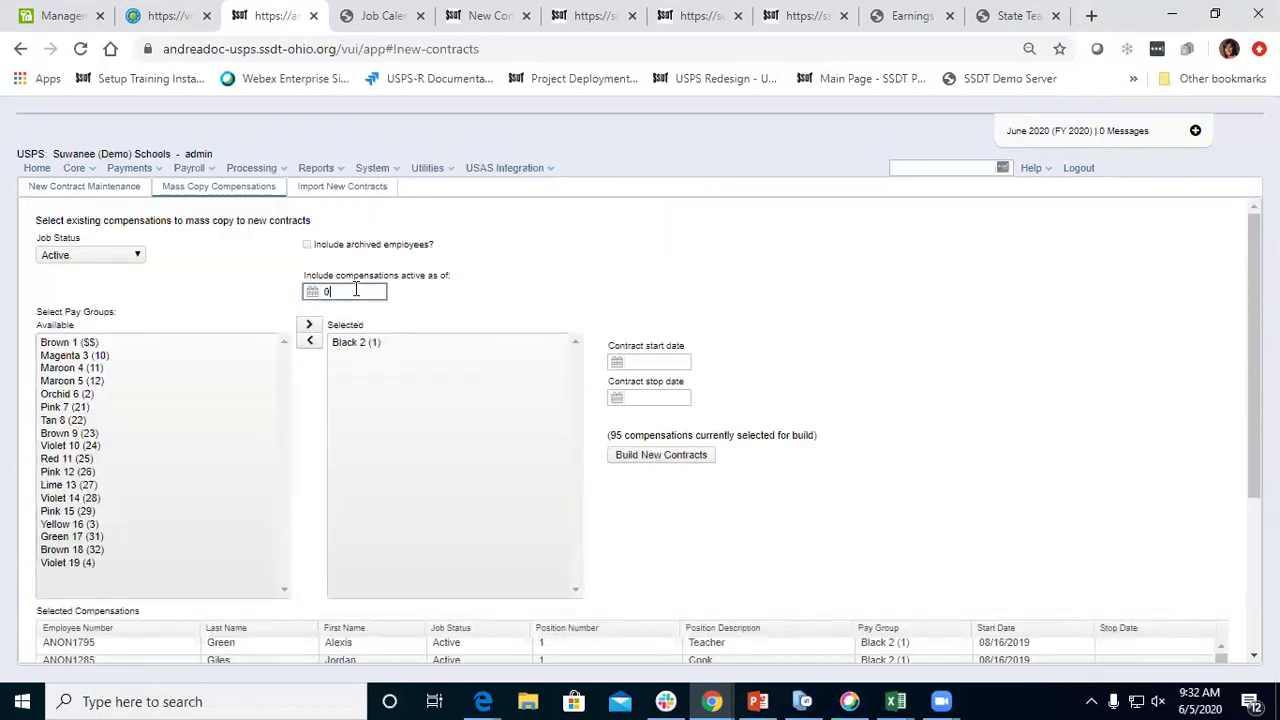
pyautogui.click(752, 285)
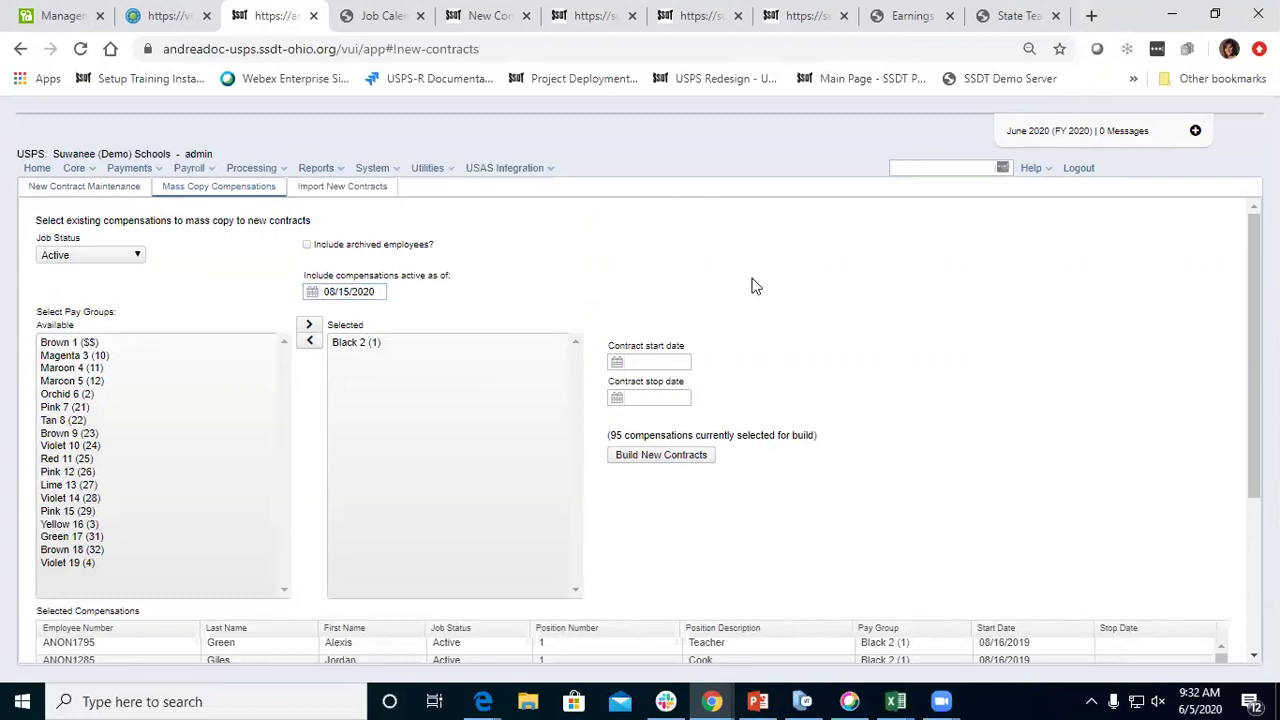
pyautogui.scroll(-3, 1010, 372)
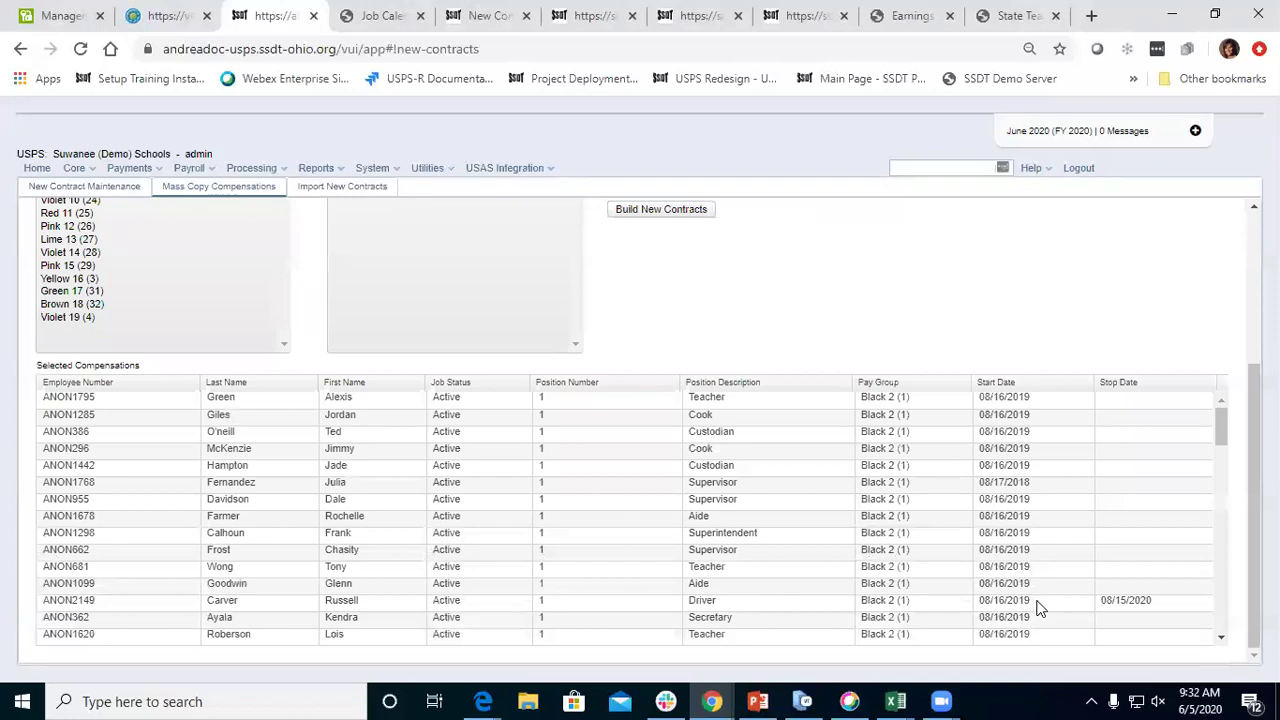
pyautogui.scroll(3, 1046, 586)
pyautogui.scroll(-2, 1200, 588)
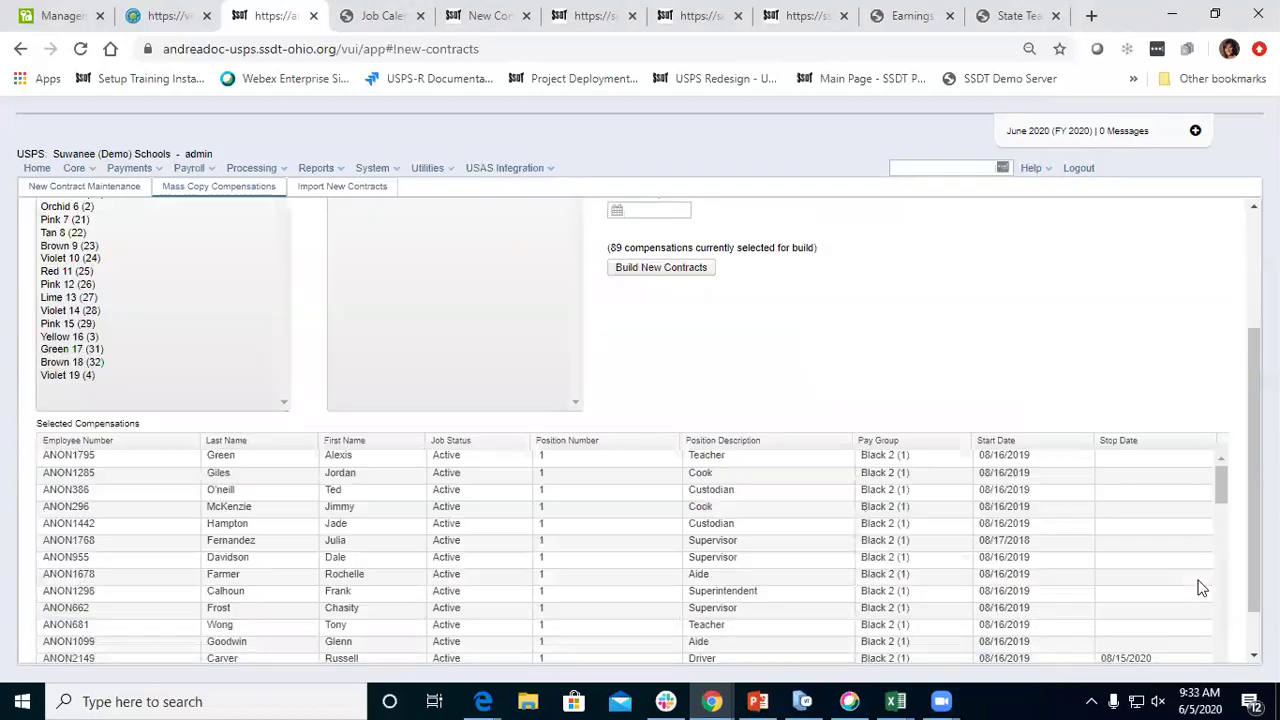
pyautogui.scroll(-6, 1200, 588)
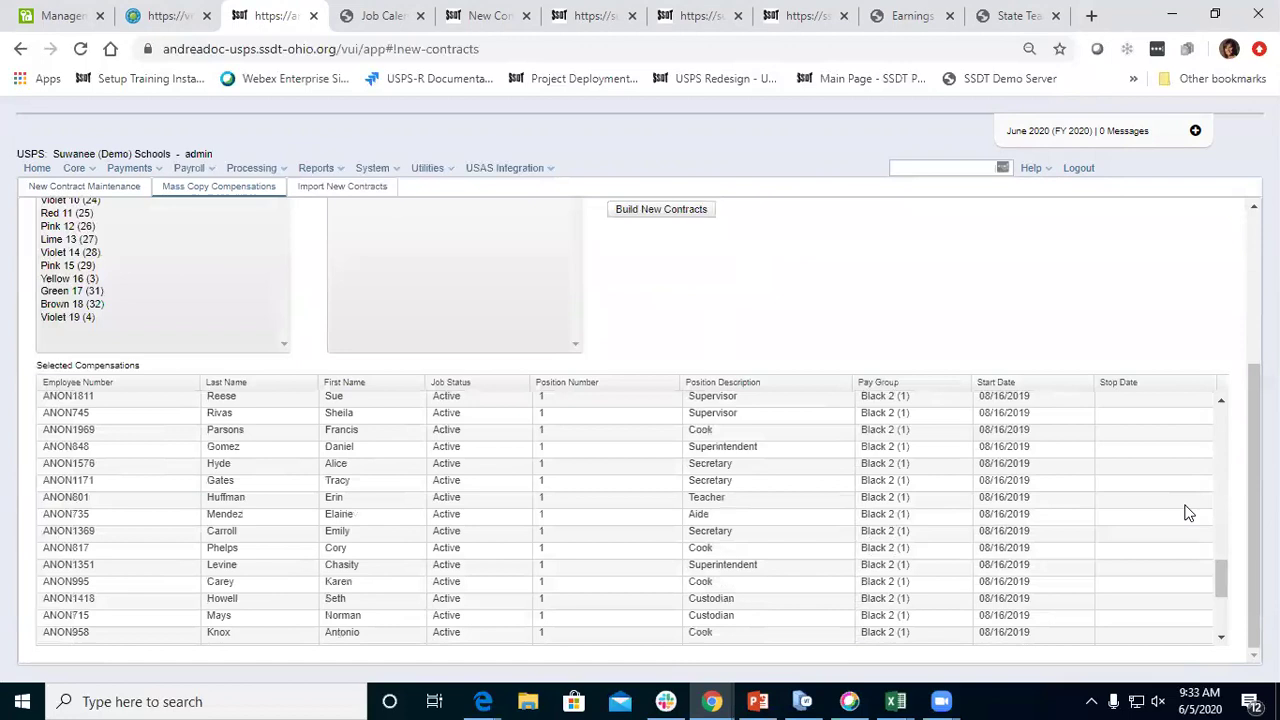
pyautogui.scroll(-2, 1188, 513)
pyautogui.scroll(10, 1186, 513)
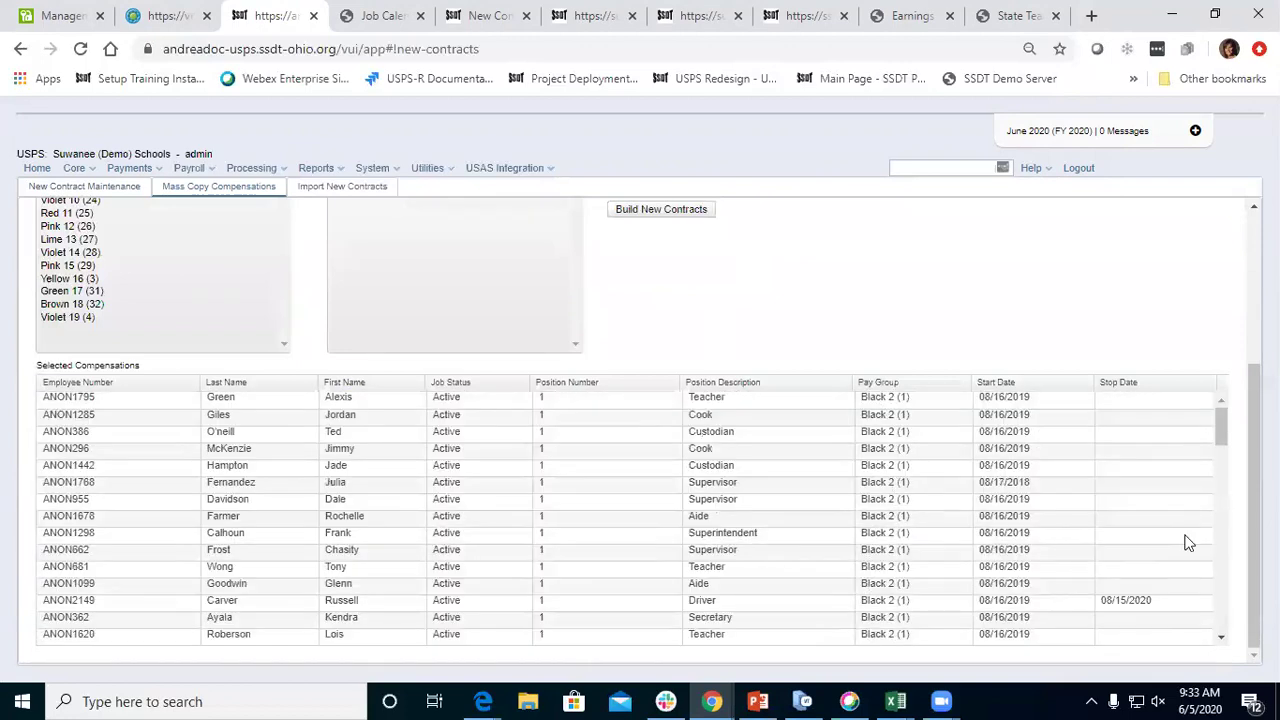
# Review the stop dates of the selected Black 2 (1) compensations through the end of the list
pyautogui.scroll(-3, 1186, 543)
pyautogui.scroll(3, 1183, 540)
pyautogui.scroll(3, 1135, 499)
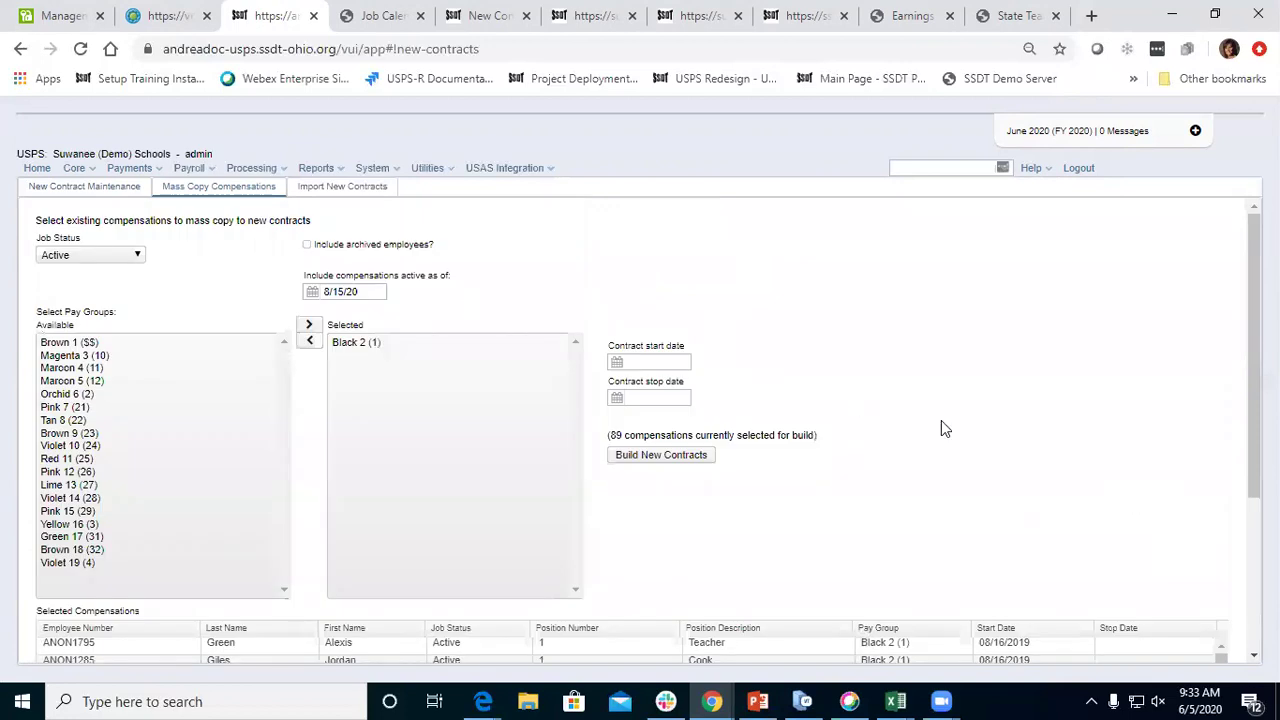
pyautogui.scroll(-3, 941, 420)
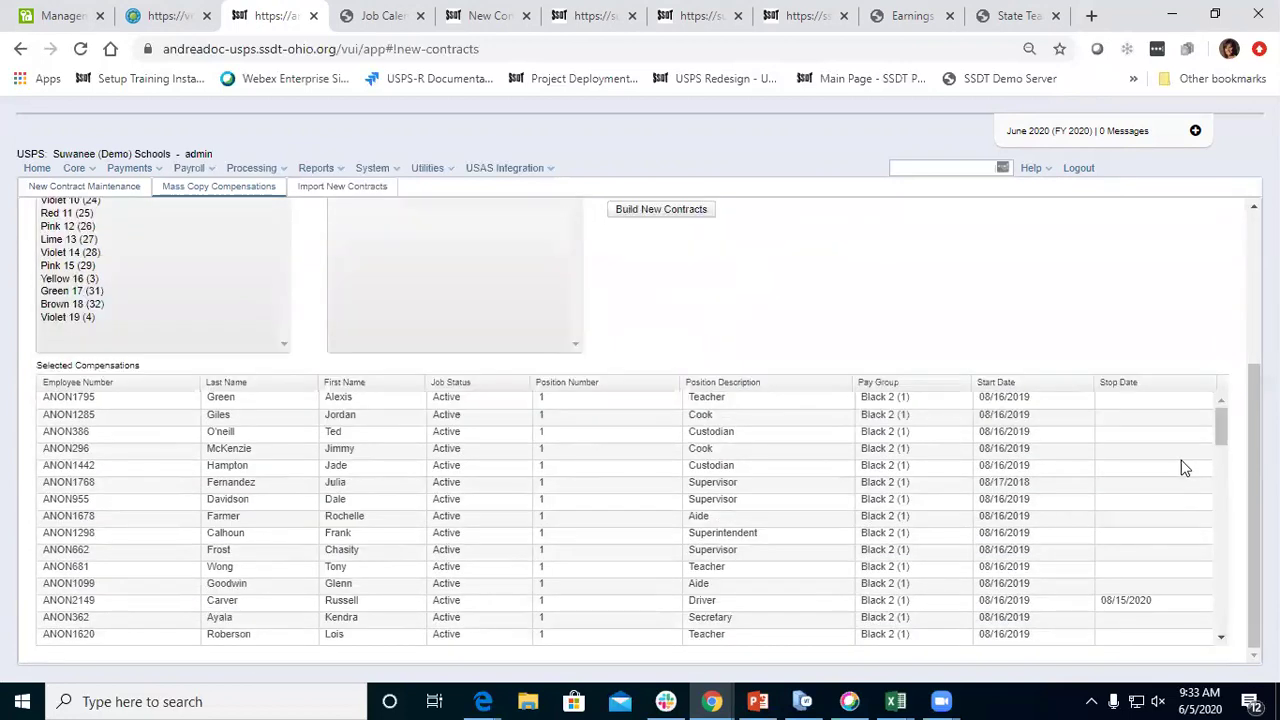
pyautogui.scroll(-10, 1186, 586)
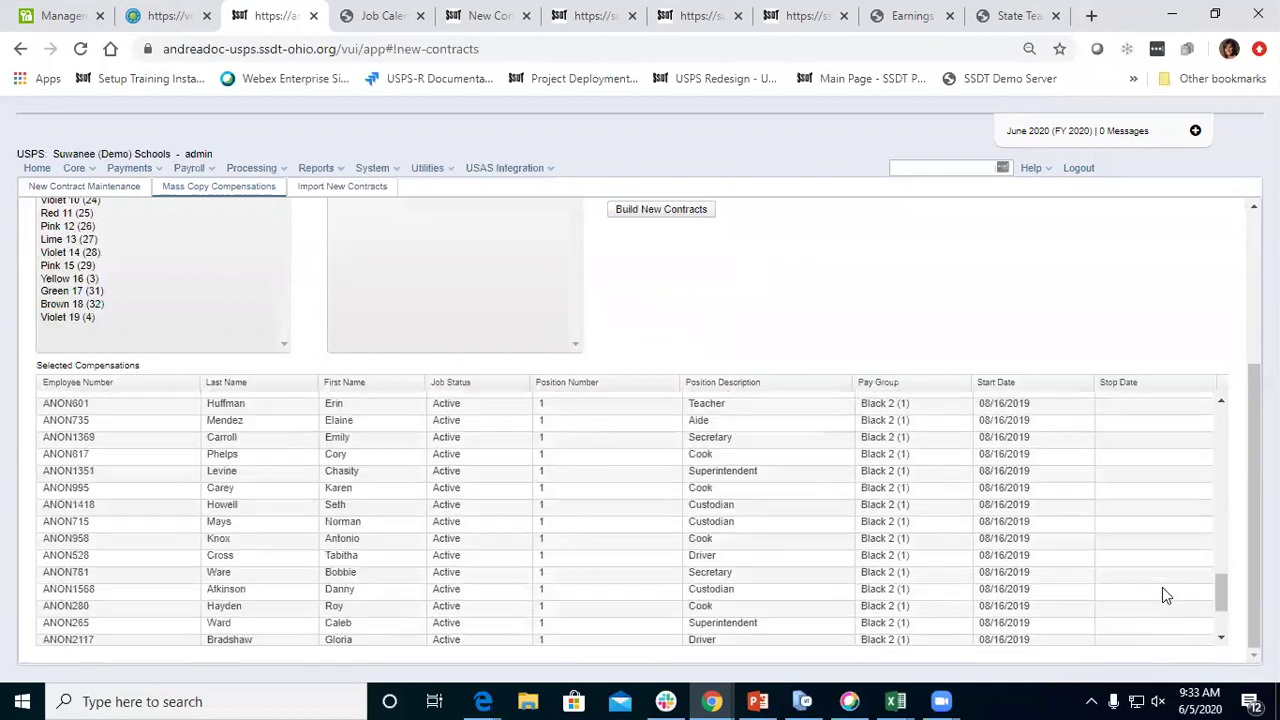
pyautogui.scroll(-3, 1162, 595)
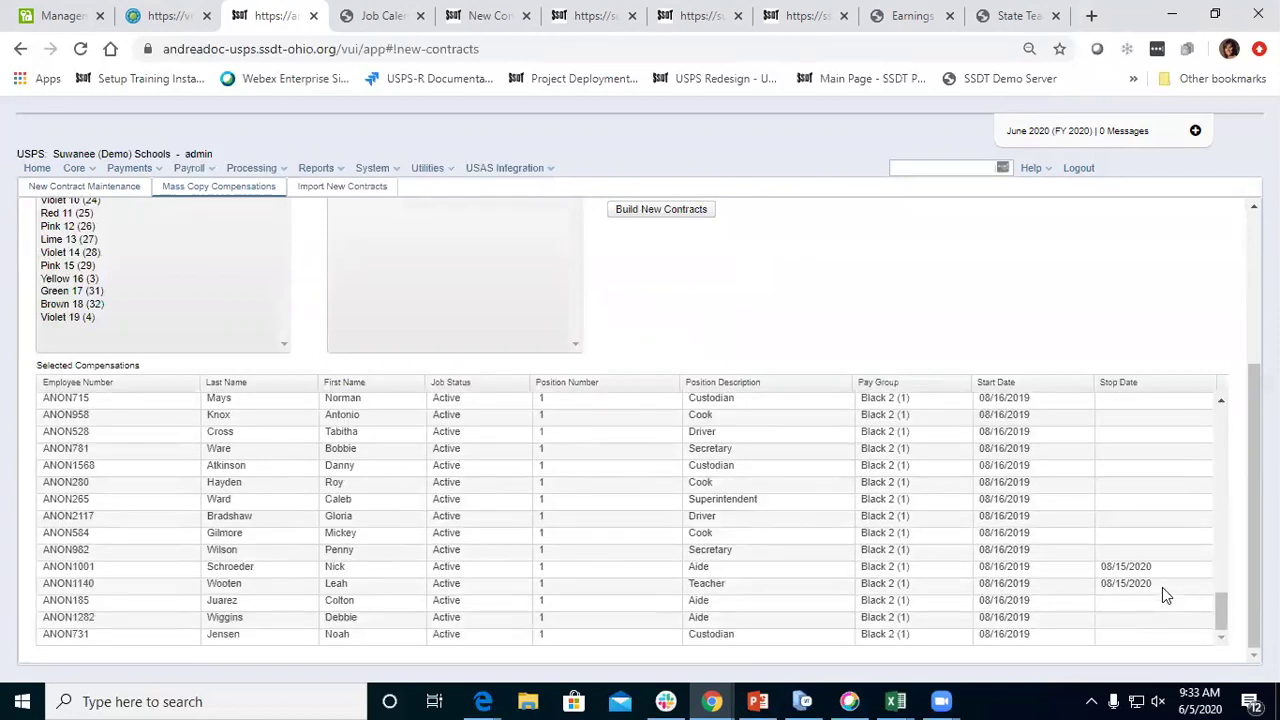
pyautogui.scroll(15, 1162, 595)
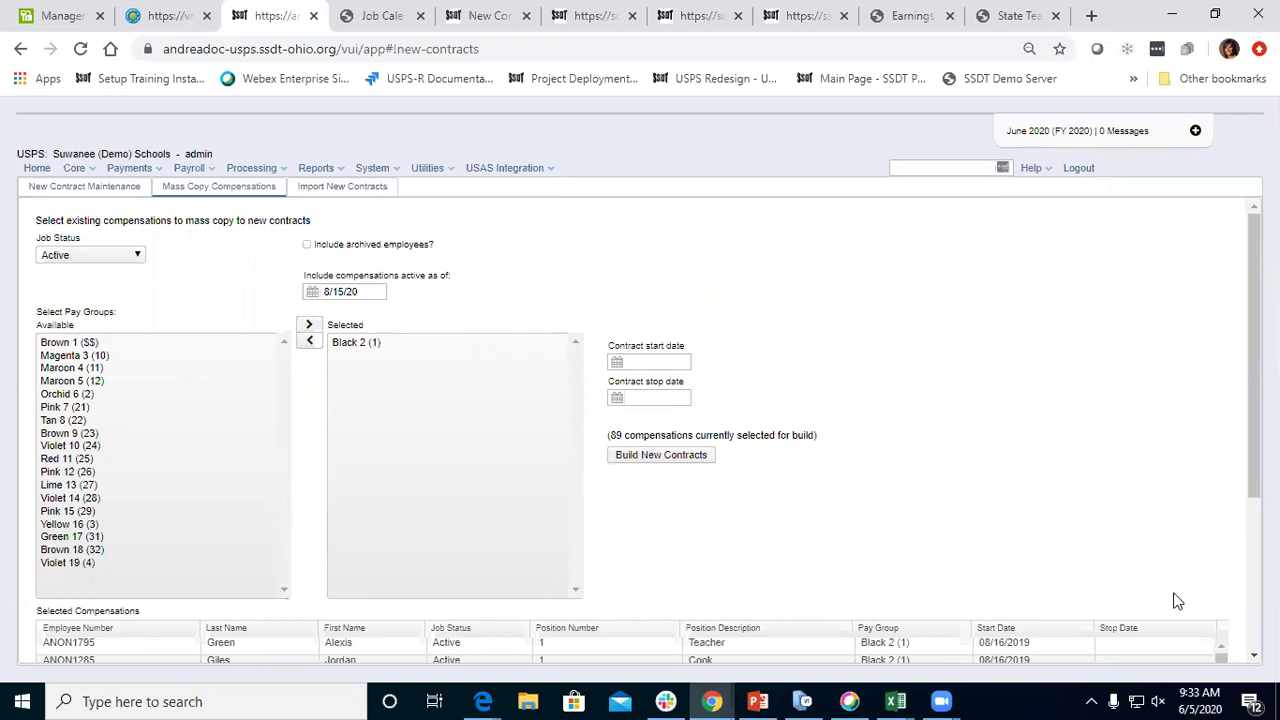
# Compare the active-as-of date of 8/15/20 with the start and stop dates of the compensations selected for build
pyautogui.scroll(-1, 1016, 508)
pyautogui.scroll(1, 1016, 508)
pyautogui.scroll(-3, 934, 528)
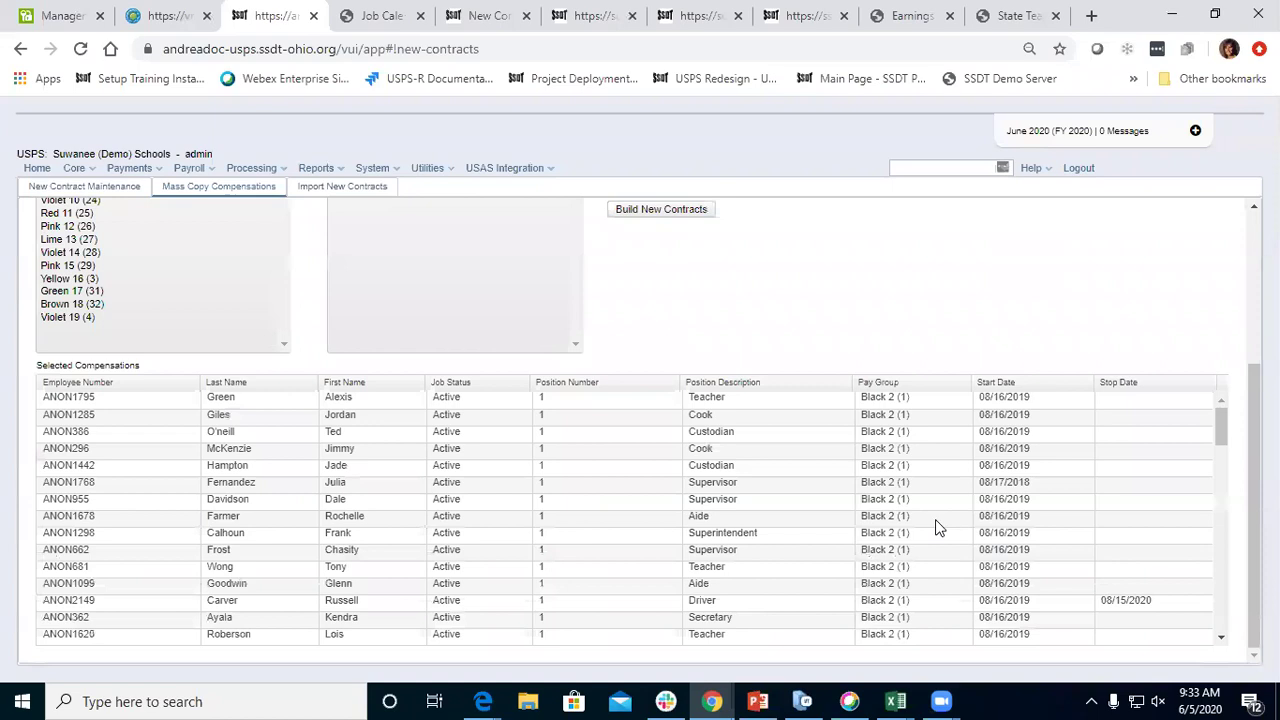
pyautogui.scroll(3, 935, 528)
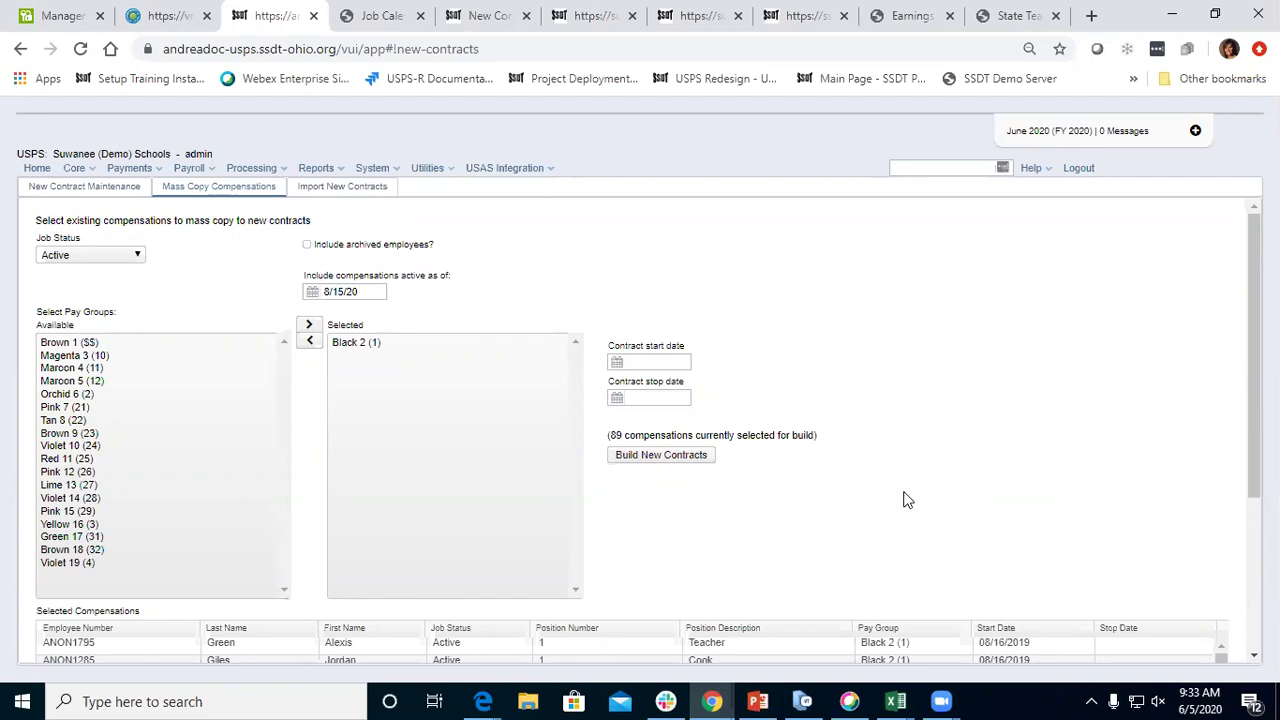
pyautogui.scroll(-3, 924, 516)
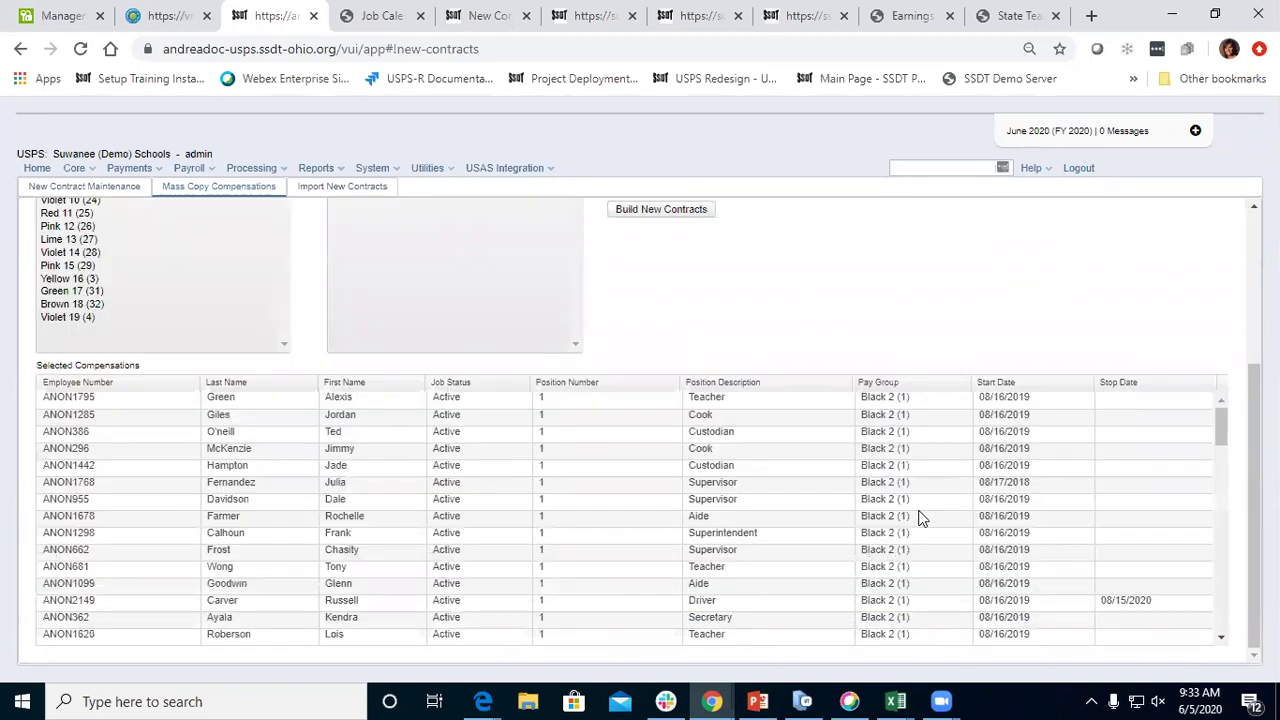
pyautogui.scroll(3, 922, 518)
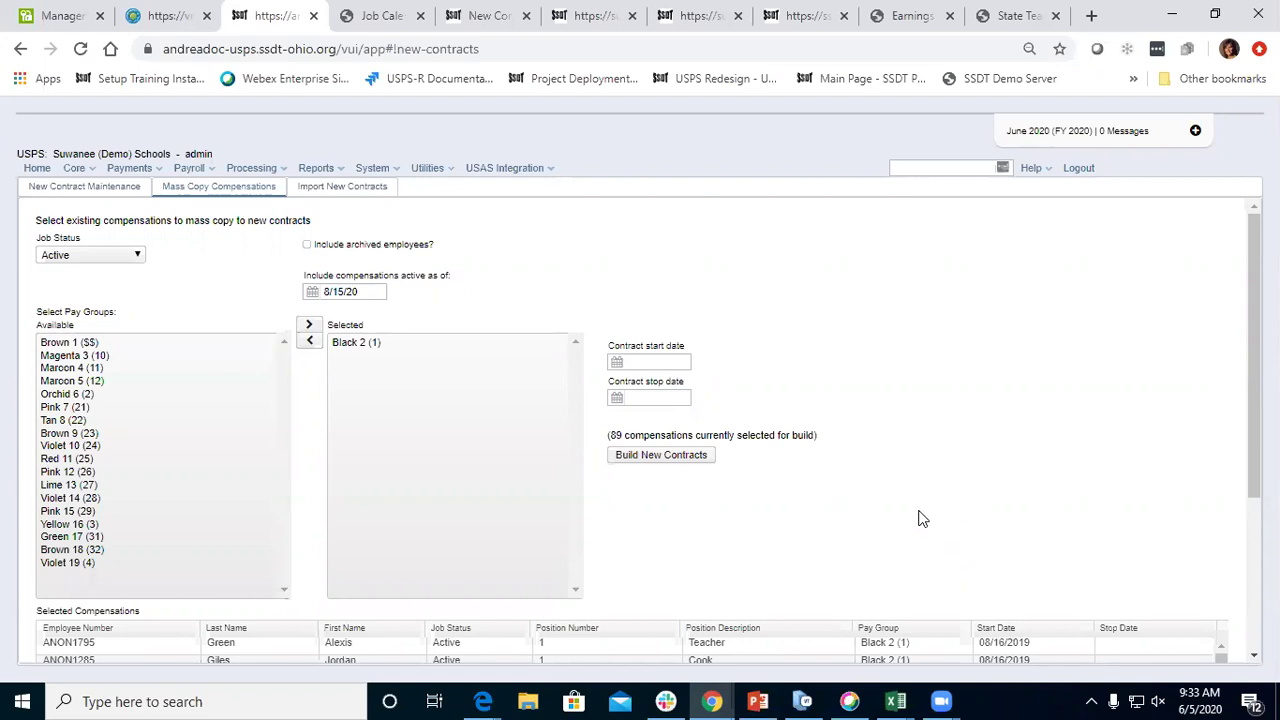
pyautogui.scroll(-3, 920, 517)
pyautogui.scroll(3, 920, 517)
pyautogui.scroll(-1, 828, 408)
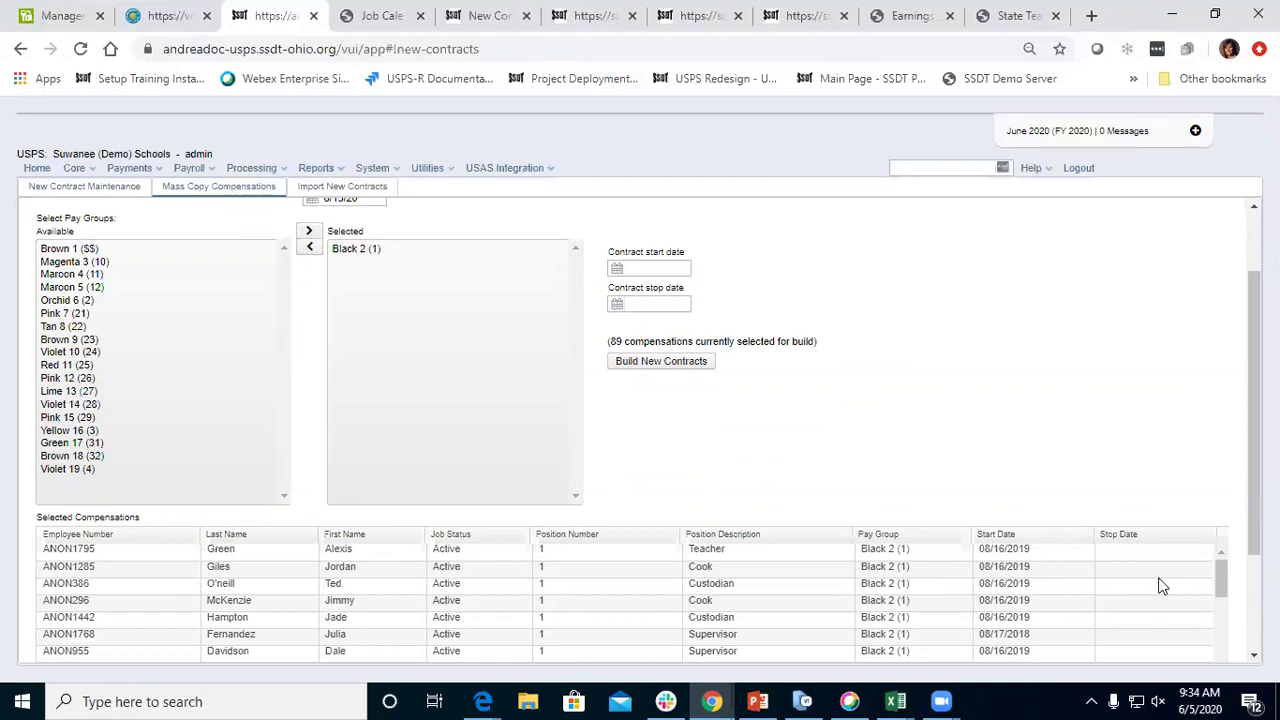
pyautogui.scroll(-10, 1160, 586)
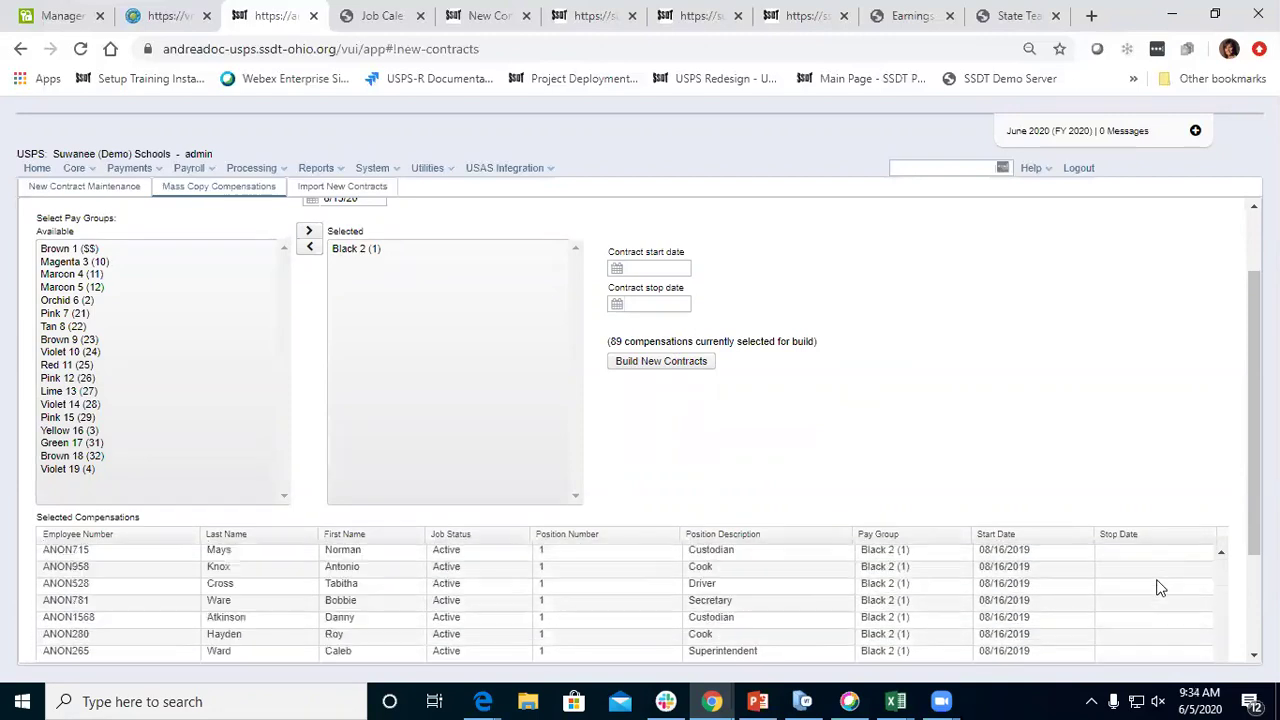
pyautogui.scroll(-6, 1160, 588)
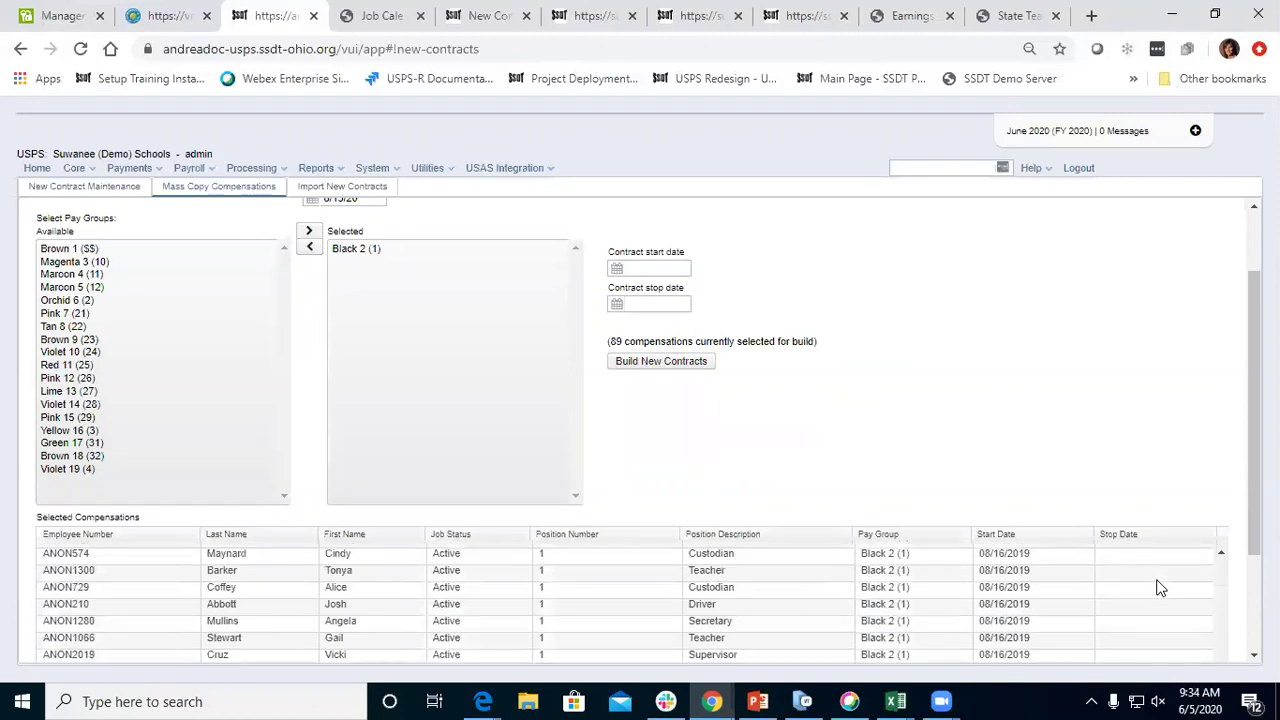
pyautogui.scroll(-10, 1160, 588)
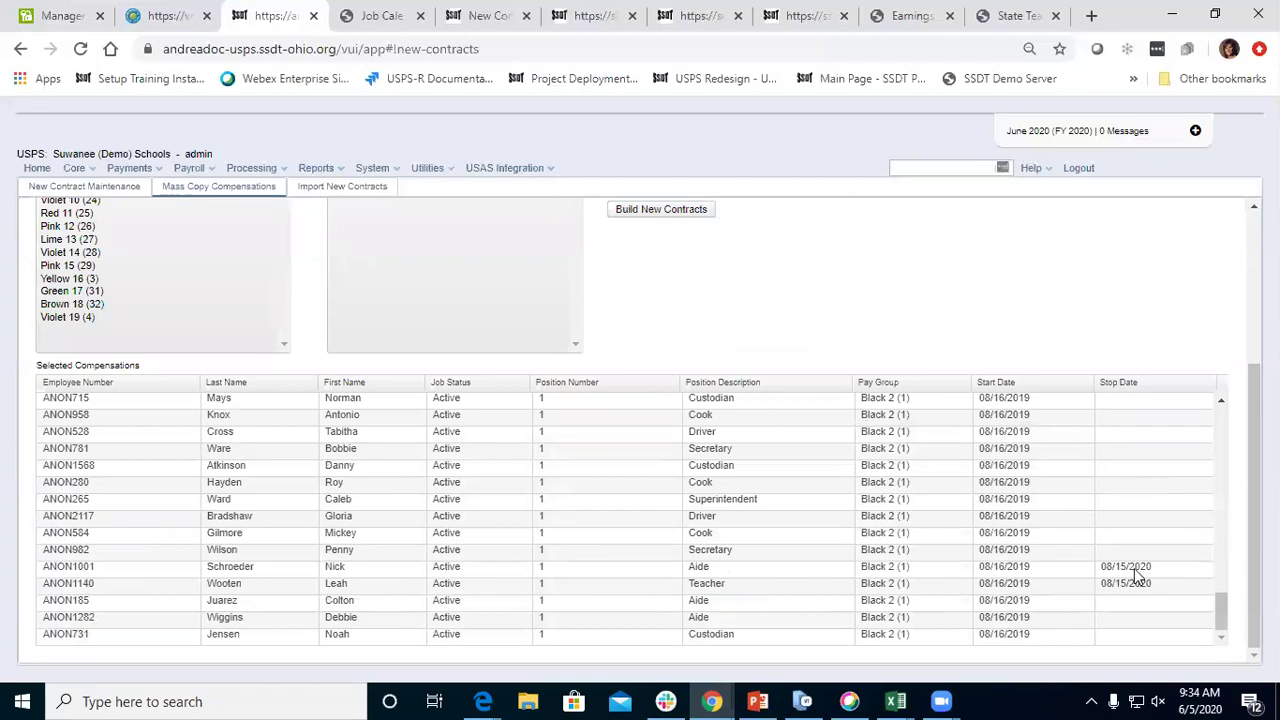
pyautogui.scroll(5, 900, 495)
pyautogui.scroll(10, 890, 497)
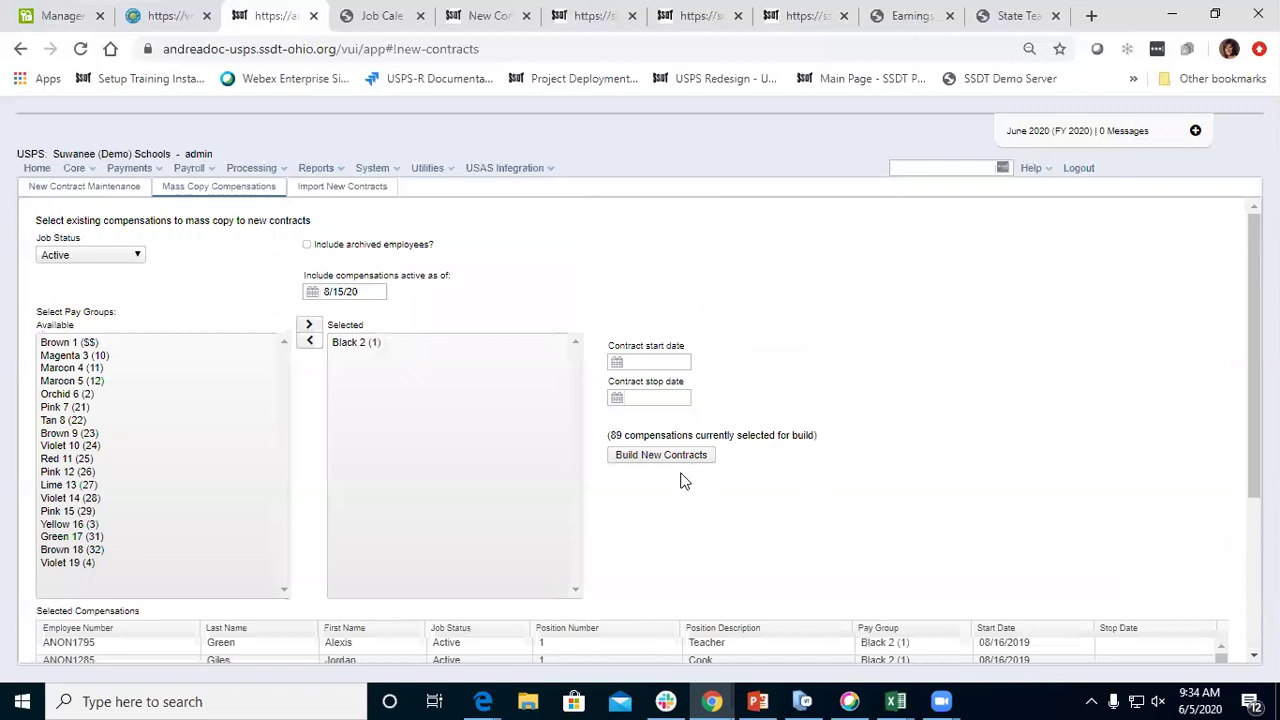
# Build new contracts from the selected Black 2 (1) compensations and review the resulting records in New Contract Maintenance
pyautogui.click(664, 455)
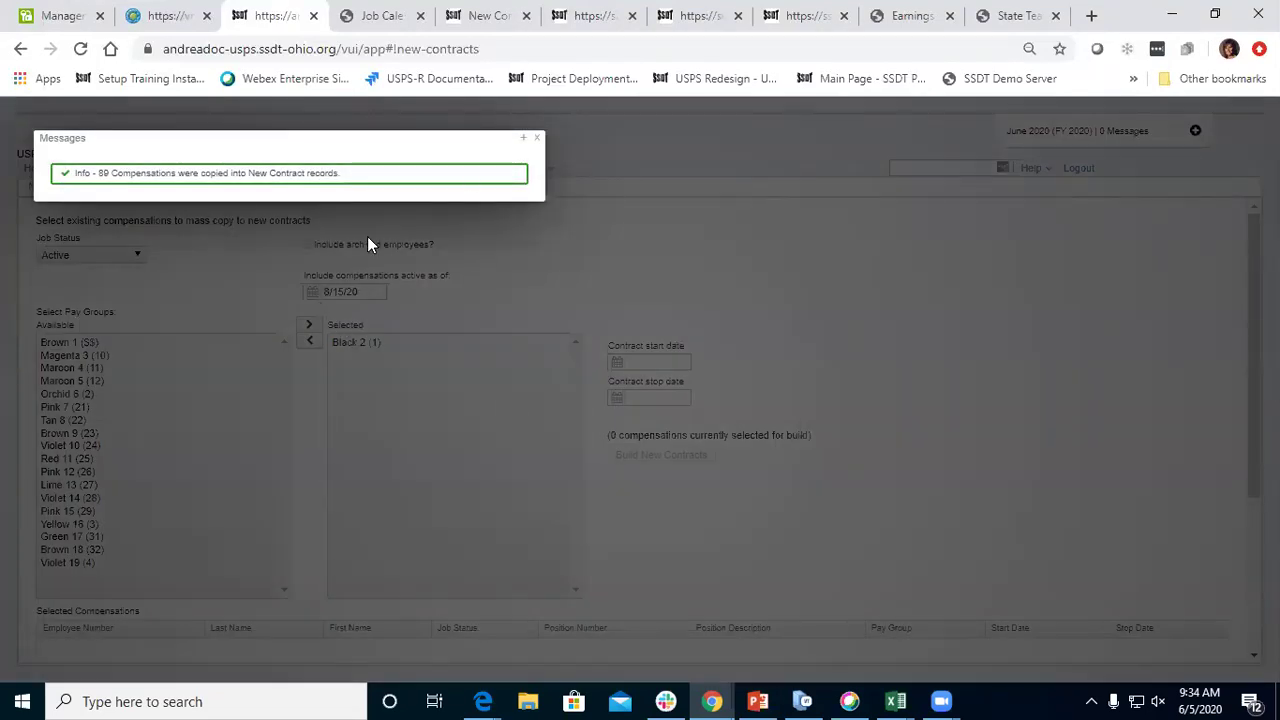
pyautogui.click(538, 140)
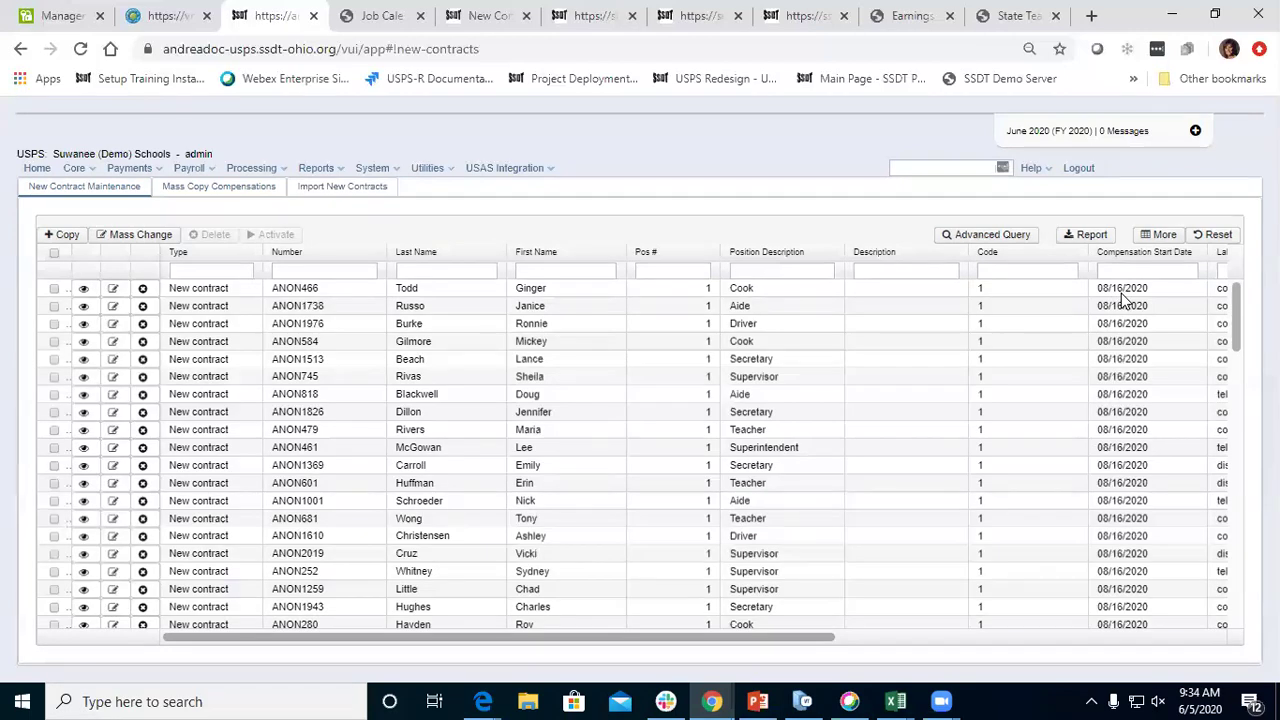
pyautogui.moveTo(826, 640); pyautogui.dragTo(1205, 634)
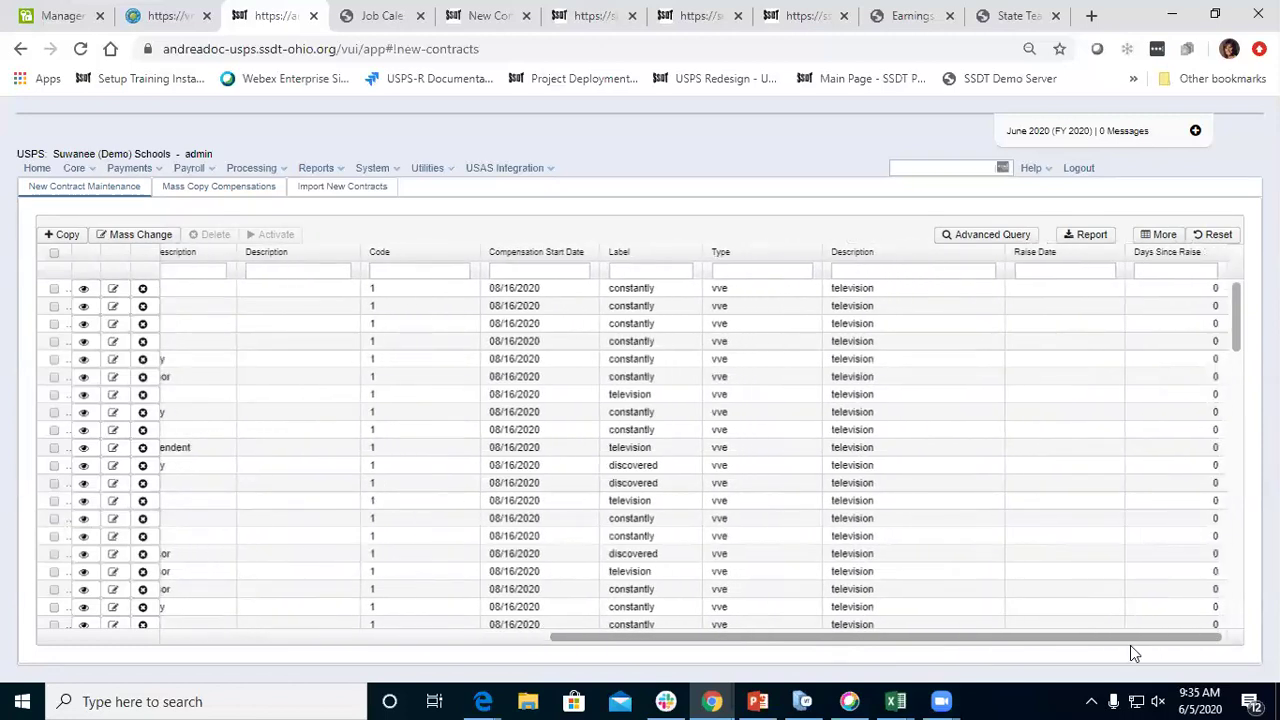
pyautogui.moveTo(1128, 643); pyautogui.dragTo(184, 653)
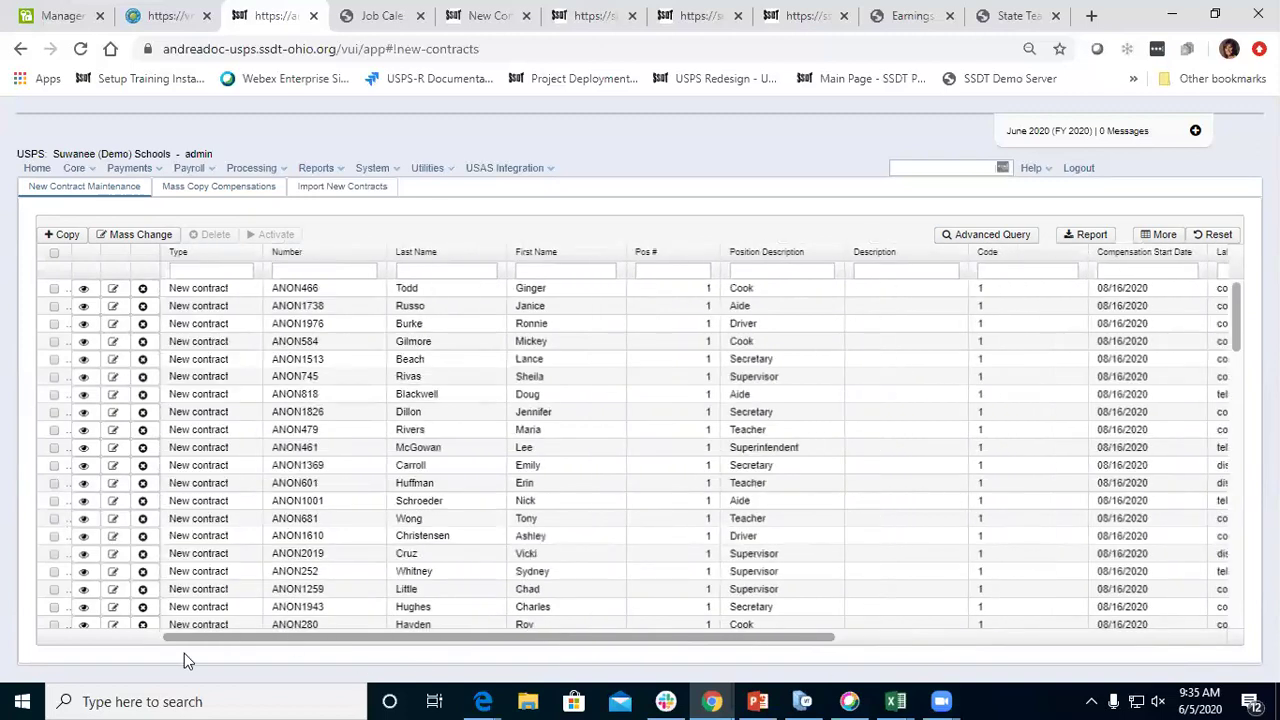
# Open the first listed new contract, for a Cook position, examine its compensation and contract details, and close it without saving
pyautogui.click(104, 290)
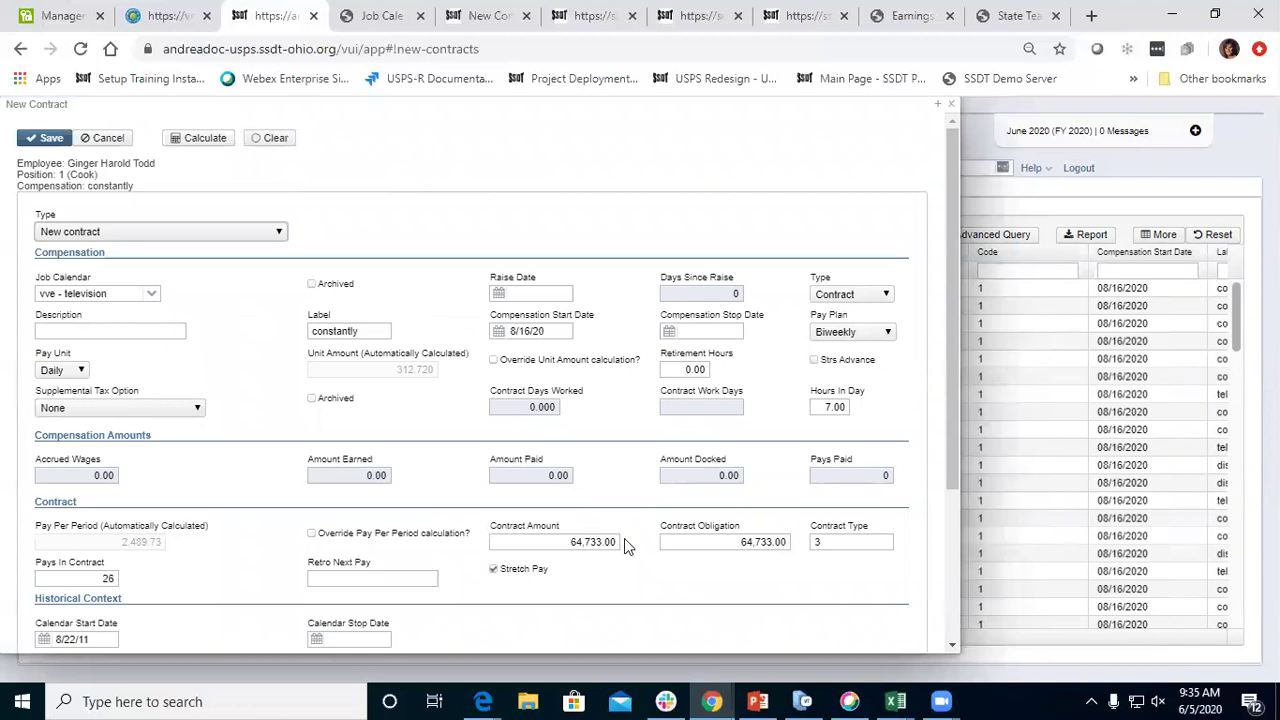
pyautogui.scroll(-1, 624, 540)
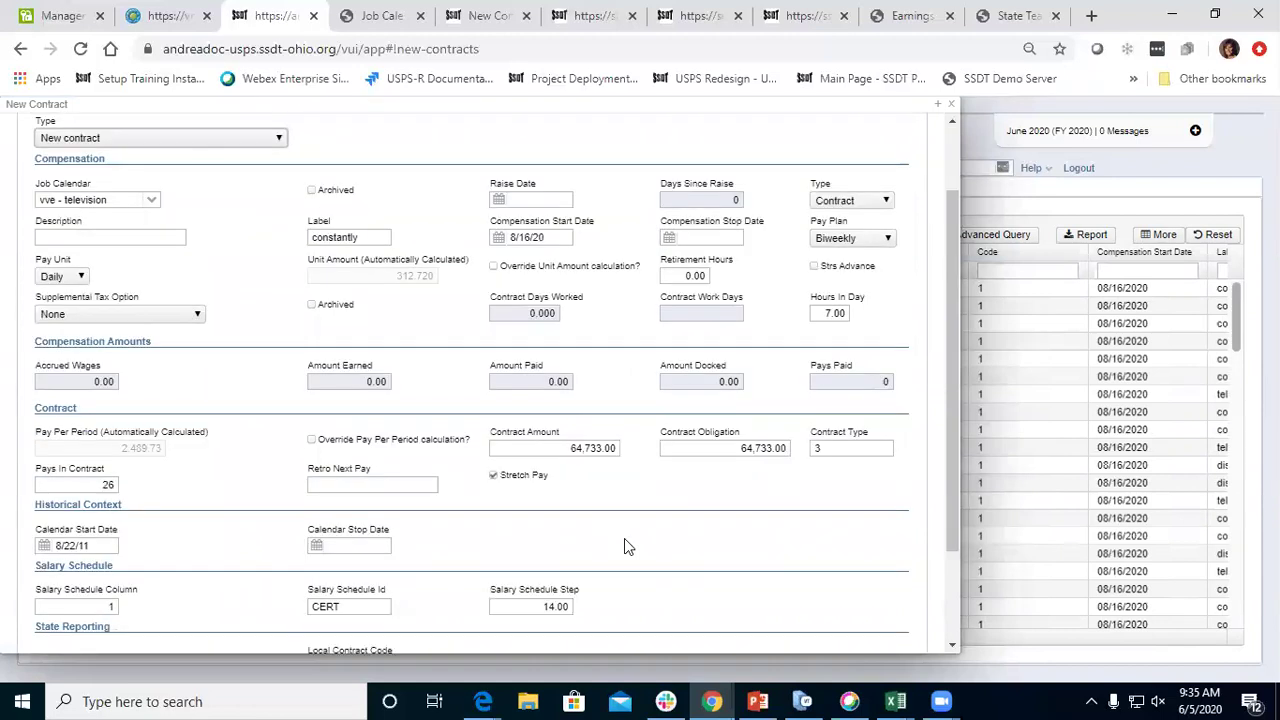
pyautogui.scroll(-1, 624, 540)
pyautogui.scroll(2, 624, 540)
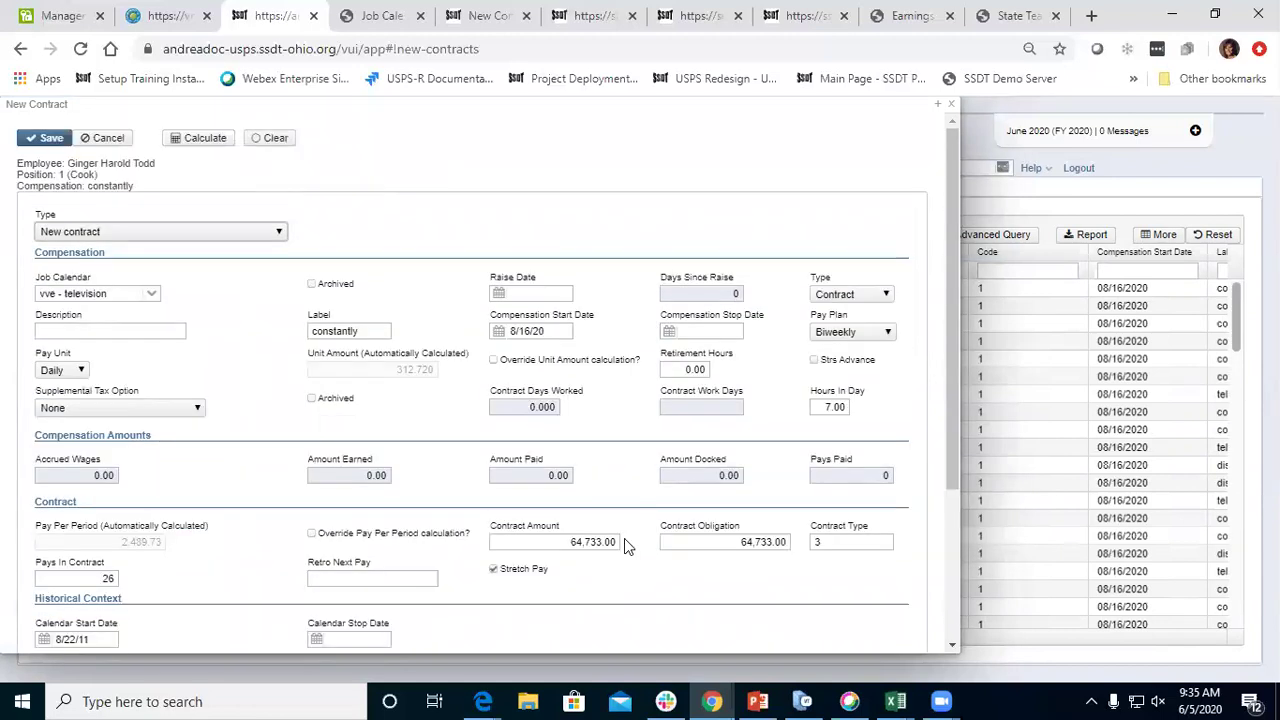
pyautogui.click(726, 331)
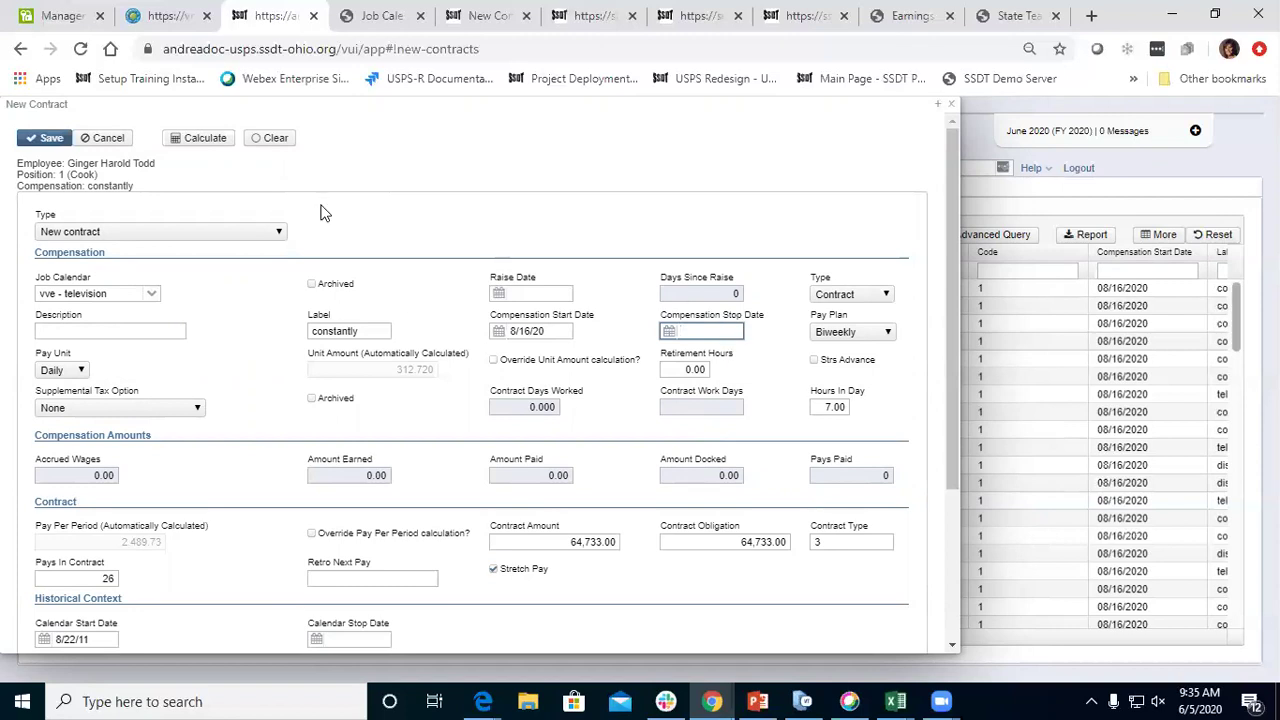
pyautogui.click(951, 106)
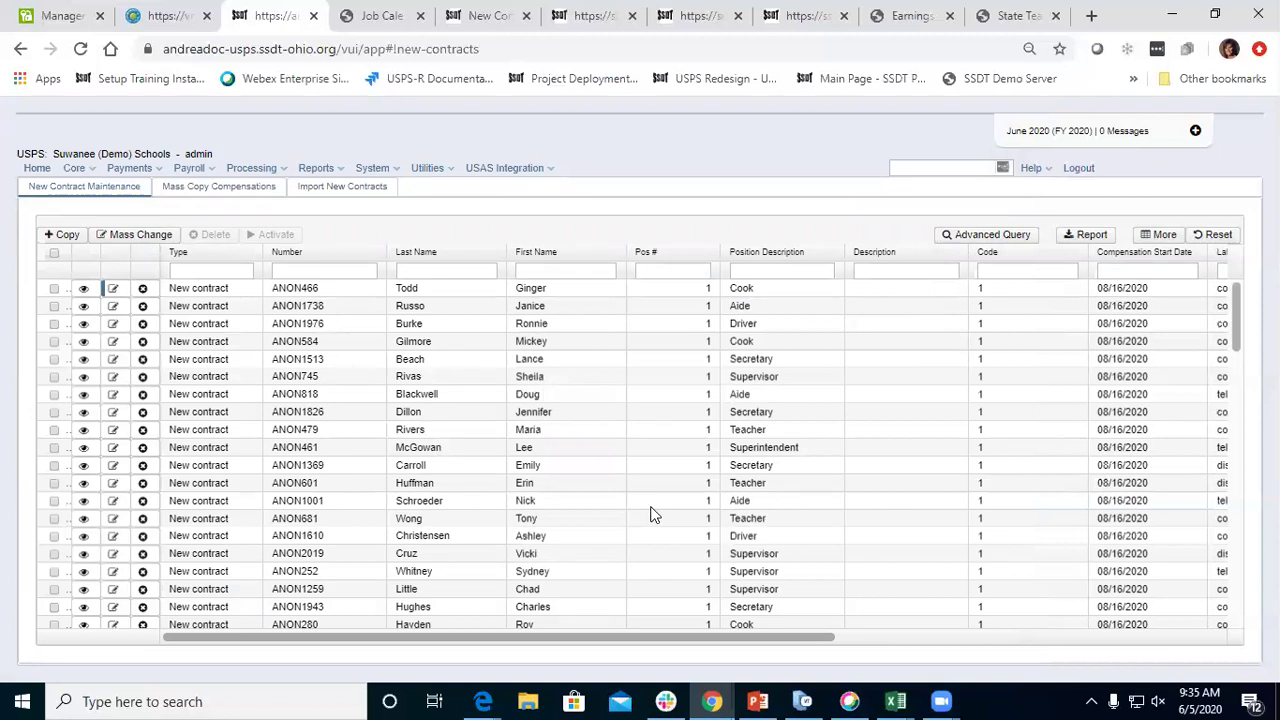
# Select and deselect all new contracts, and examine the columns of the grid through Raise Date
pyautogui.click(54, 255)
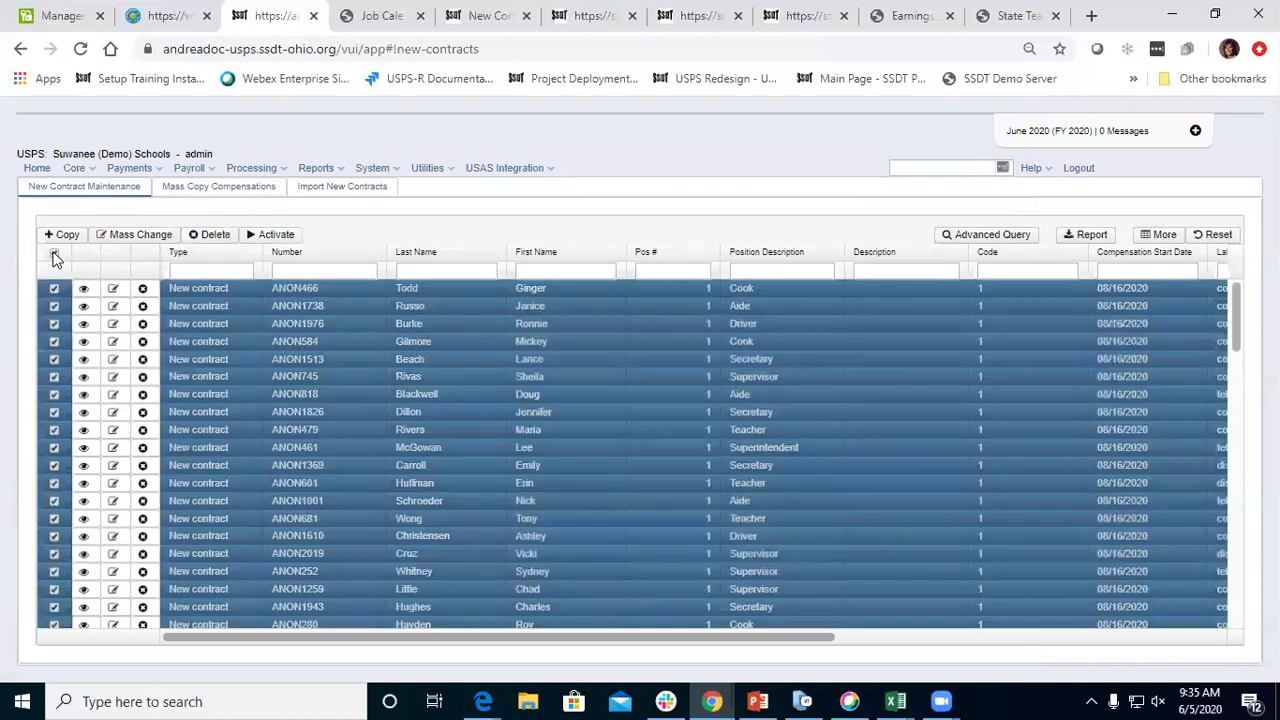
pyautogui.click(55, 256)
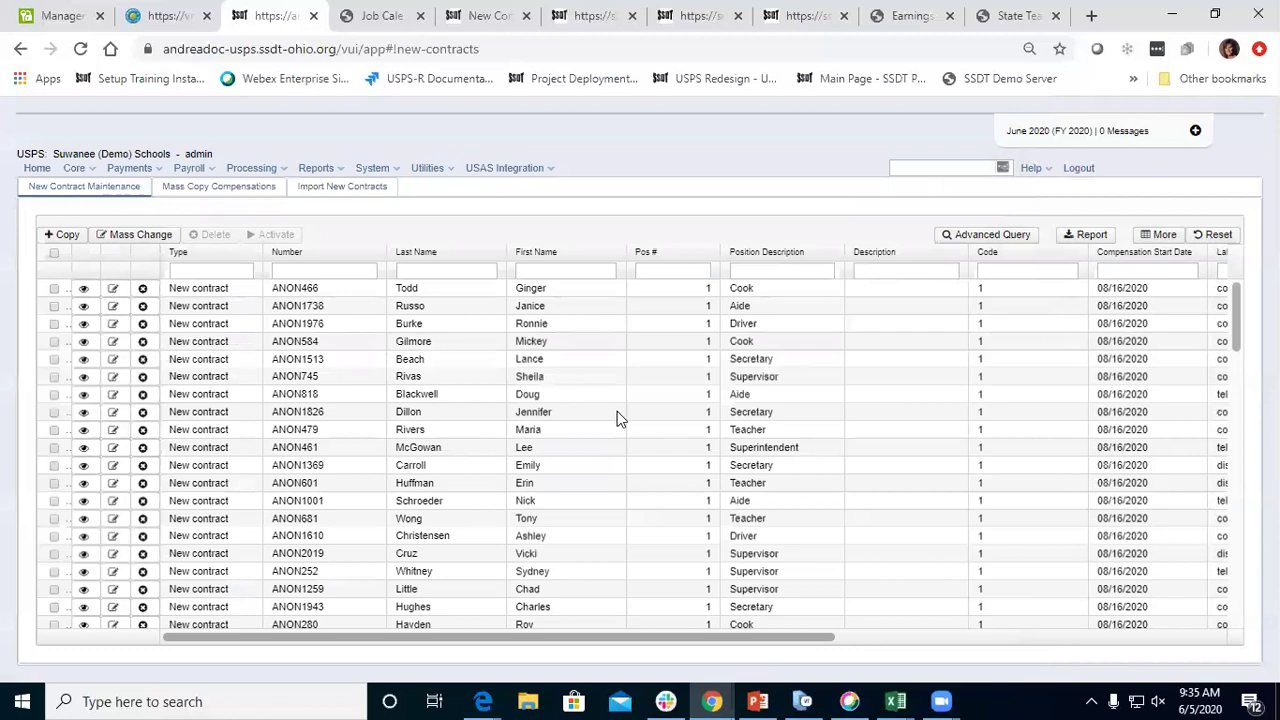
pyautogui.moveTo(649, 641); pyautogui.dragTo(836, 649)
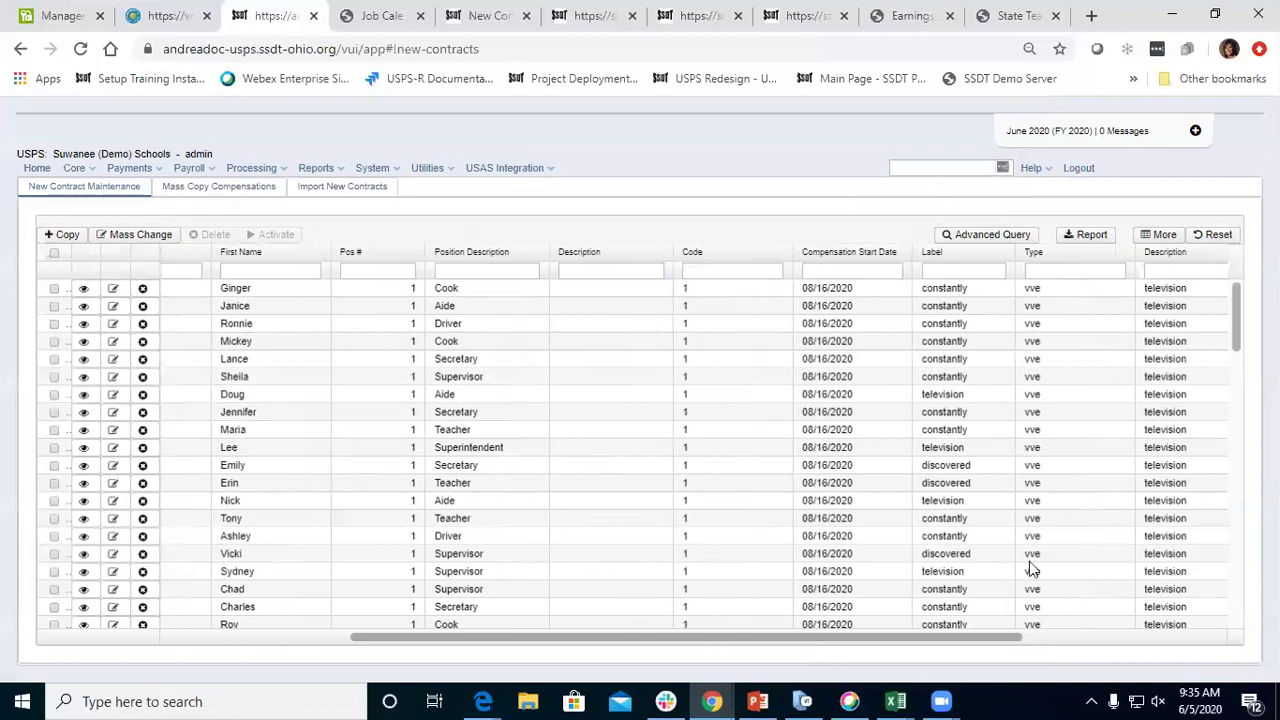
pyautogui.moveTo(823, 641); pyautogui.dragTo(545, 650)
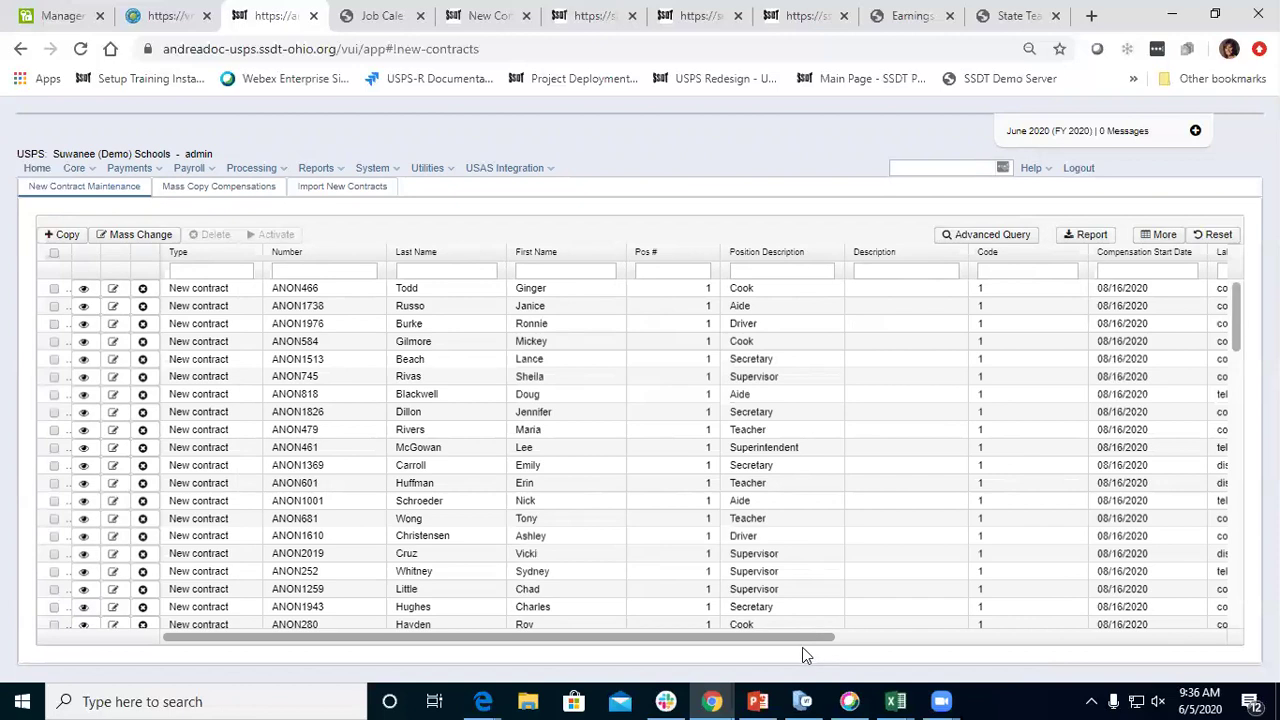
pyautogui.moveTo(802, 647); pyautogui.dragTo(926, 656)
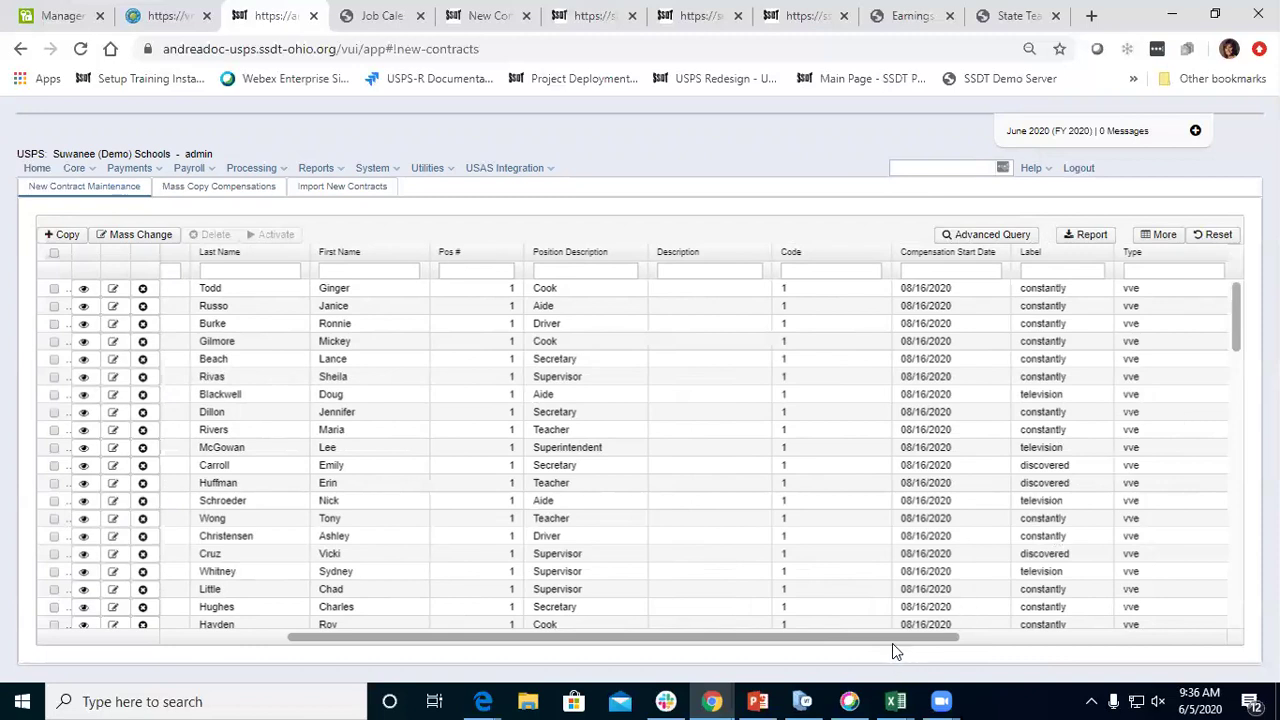
pyautogui.moveTo(892, 643); pyautogui.dragTo(952, 653)
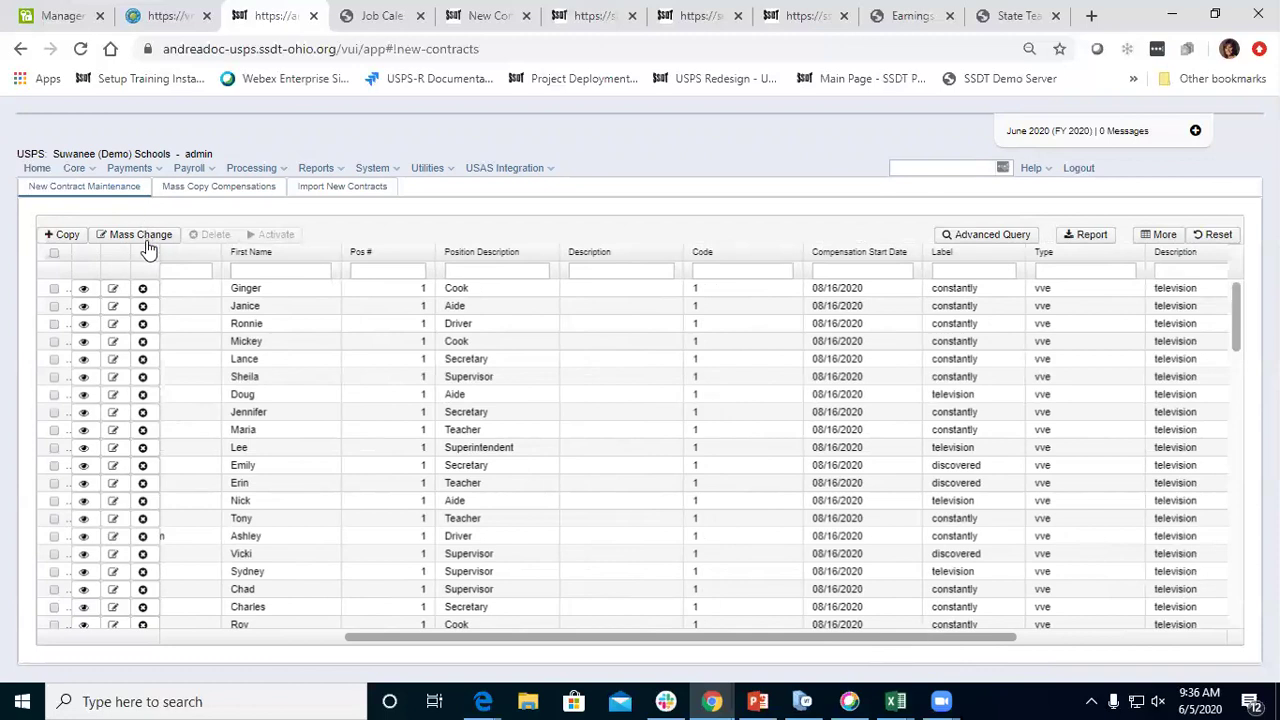
pyautogui.moveTo(830, 640); pyautogui.dragTo(1046, 648)
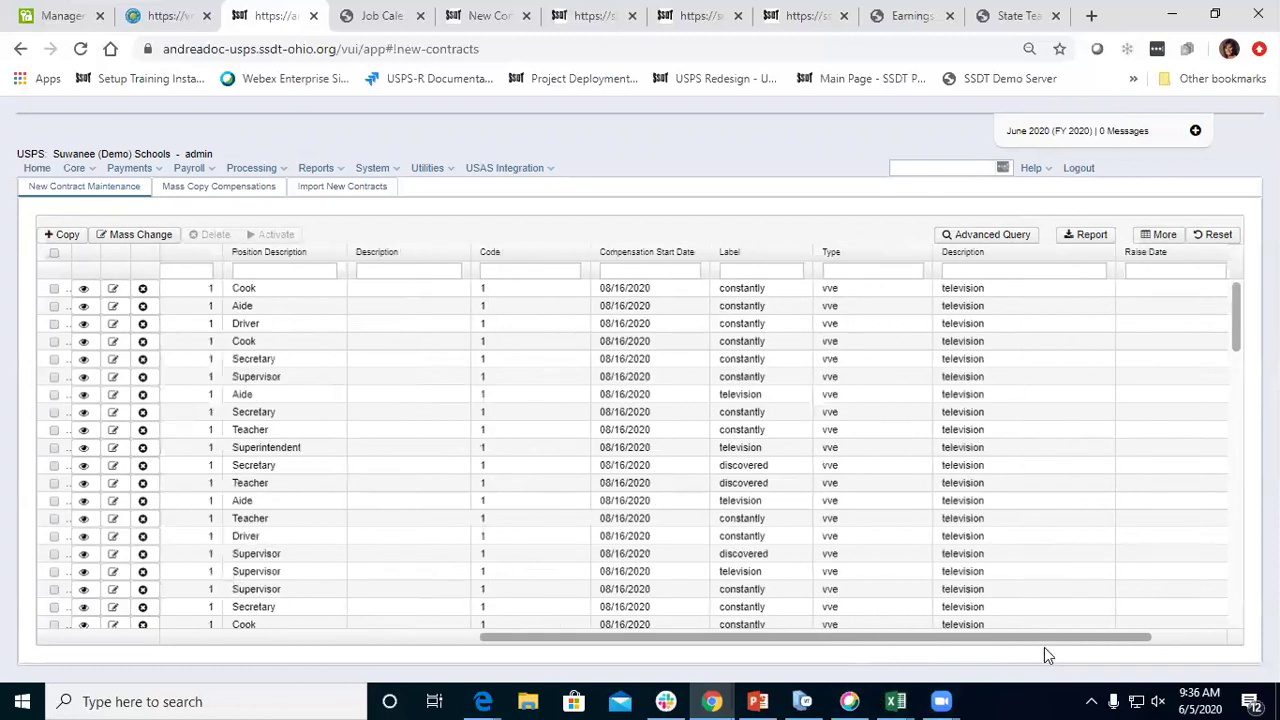
# Examine the column groups available for the new contracts grid, expanding the employee Dates, Contact and Pay Totals groups and the Old Compensation details
pyautogui.click(1155, 238)
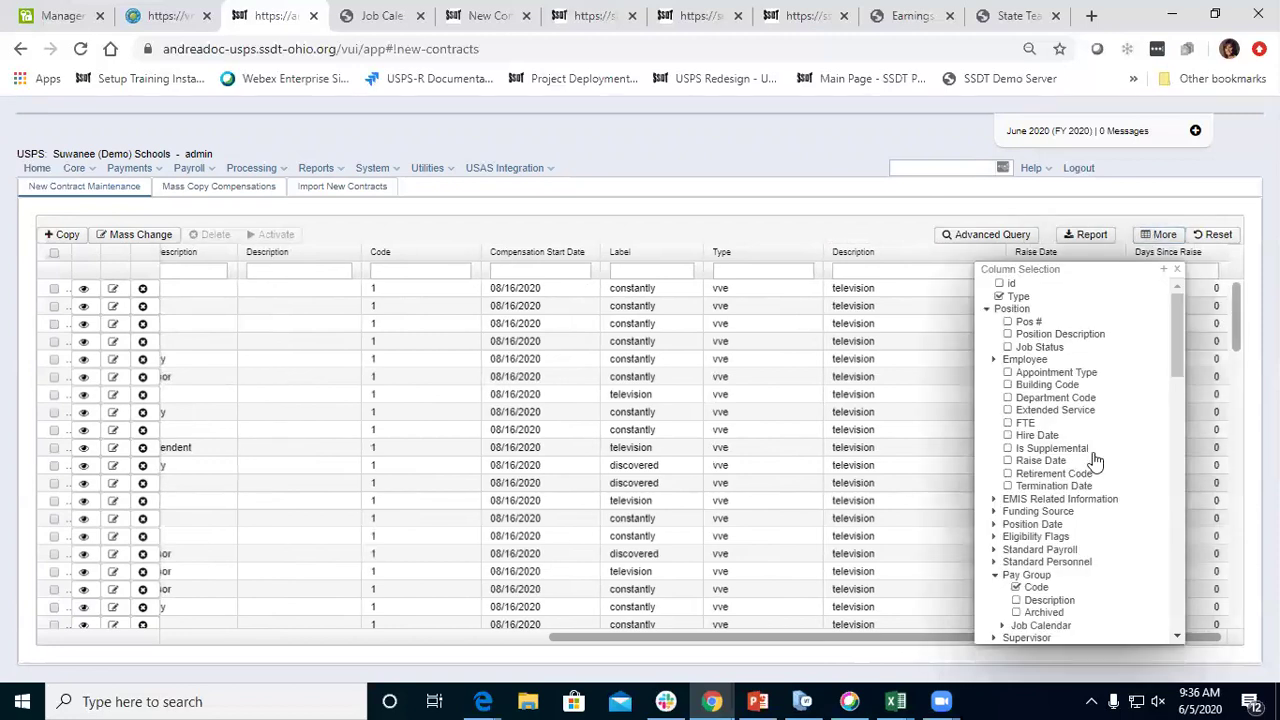
pyautogui.scroll(-10, 1089, 454)
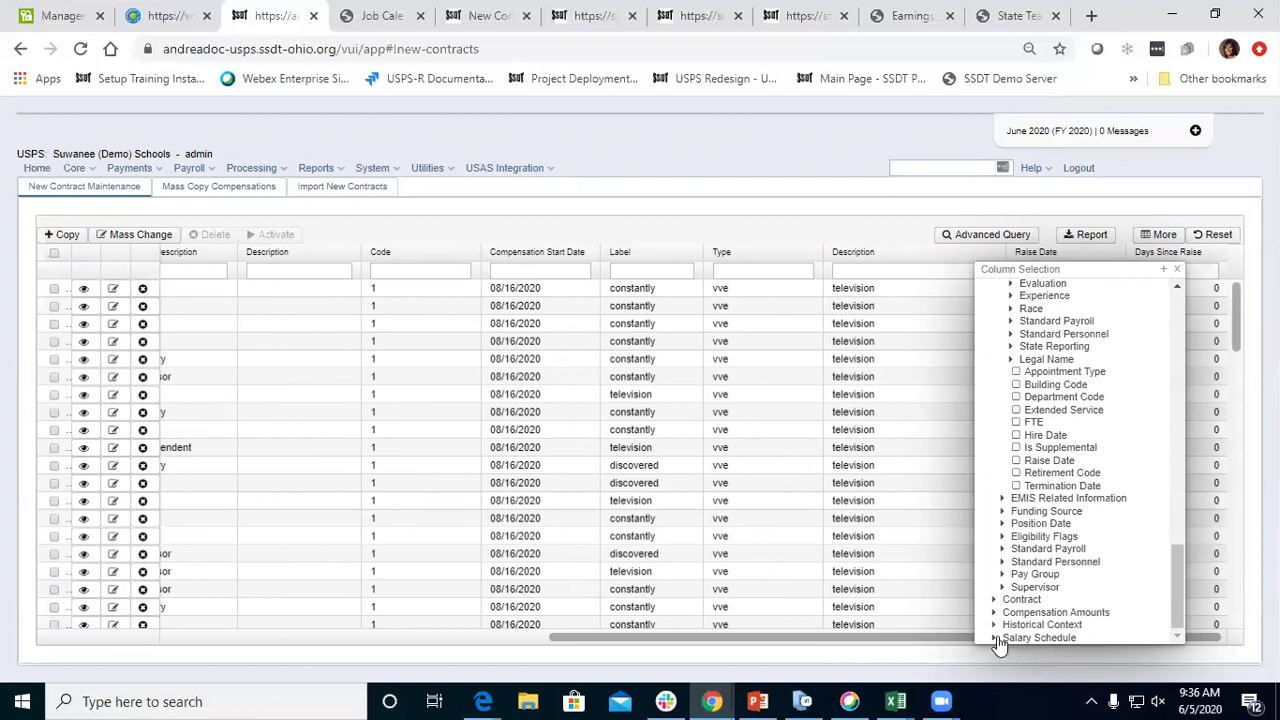
pyautogui.scroll(3, 1040, 588)
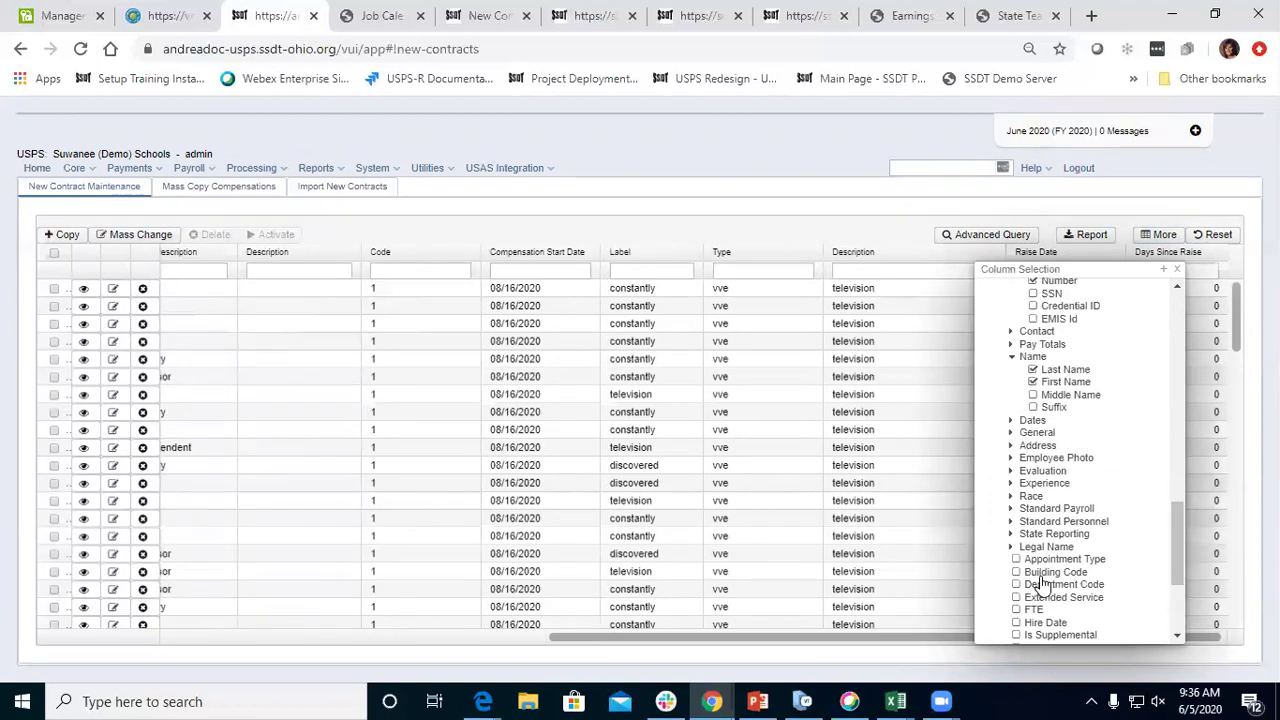
pyautogui.click(1010, 426)
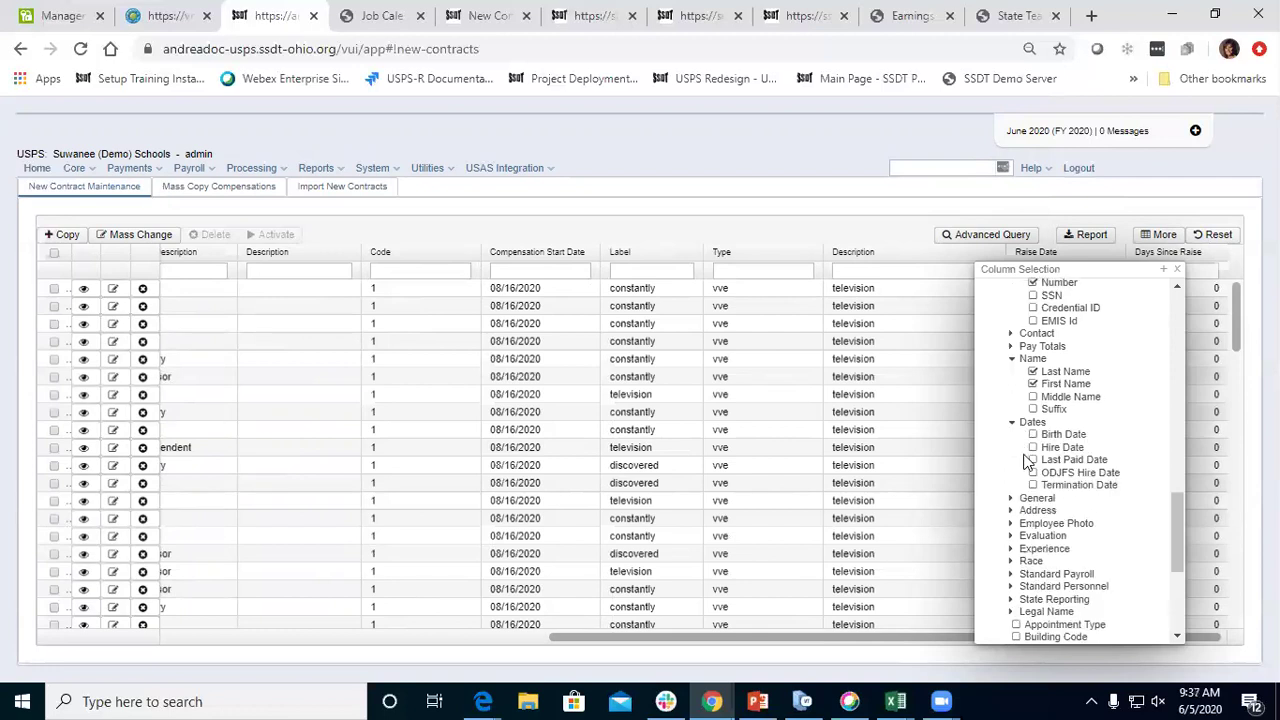
pyautogui.click(1011, 336)
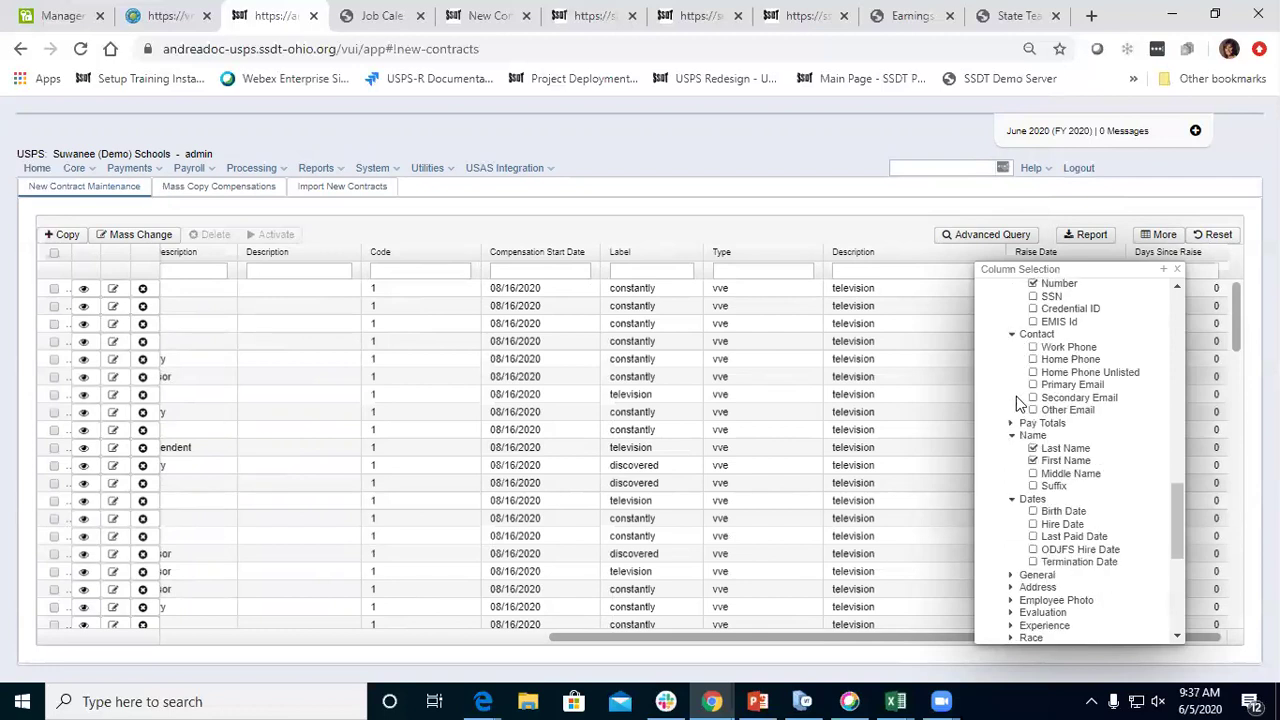
pyautogui.click(1013, 424)
pyautogui.scroll(6, 1060, 420)
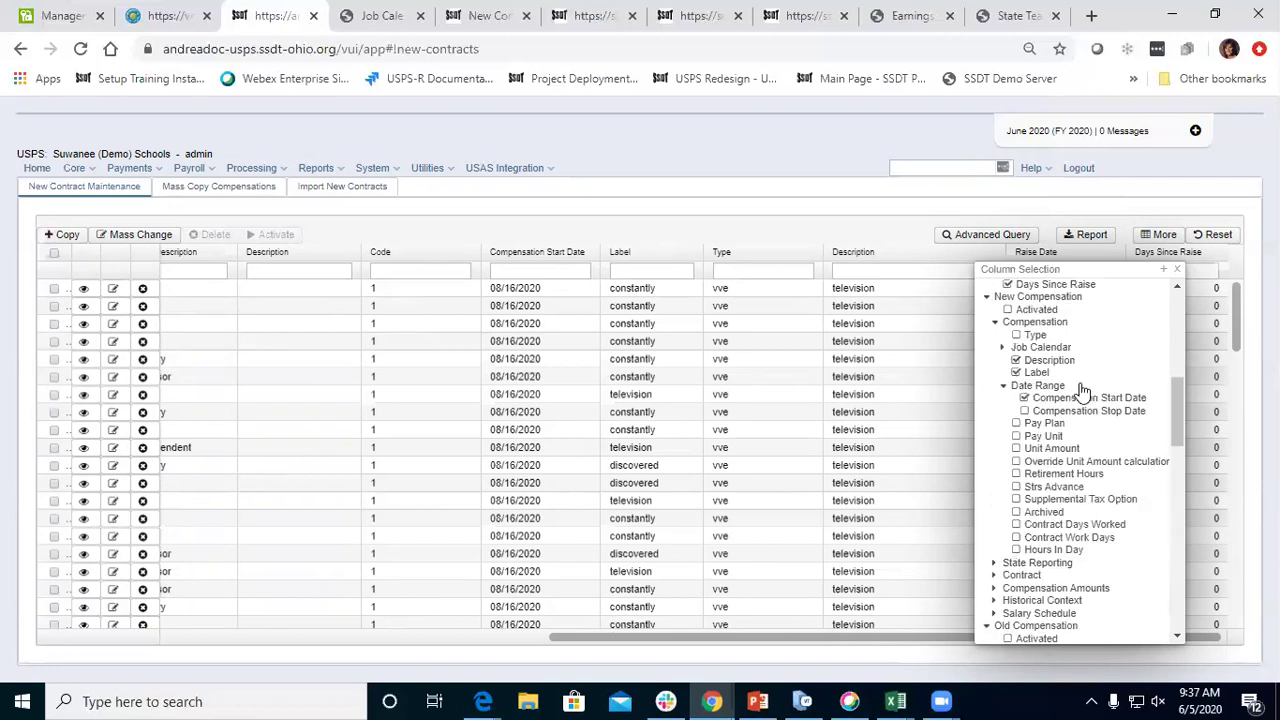
pyautogui.scroll(-2, 1080, 395)
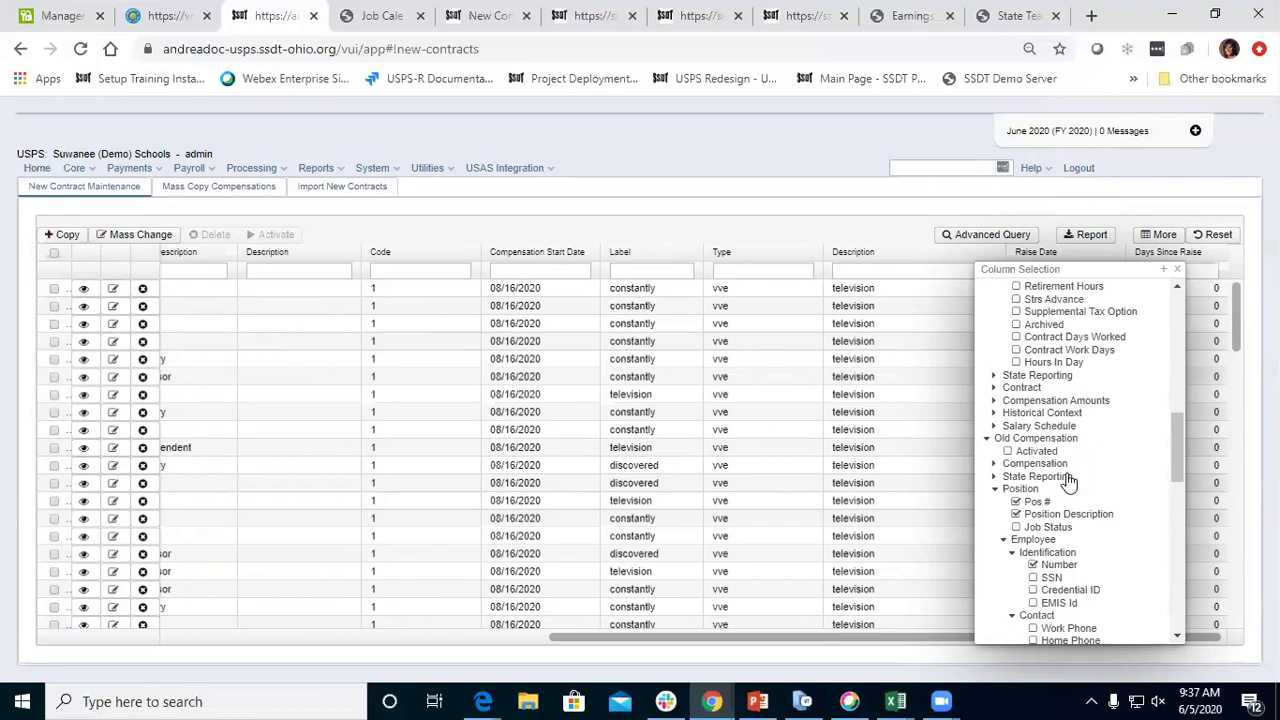
pyautogui.click(994, 465)
pyautogui.scroll(-2, 1114, 491)
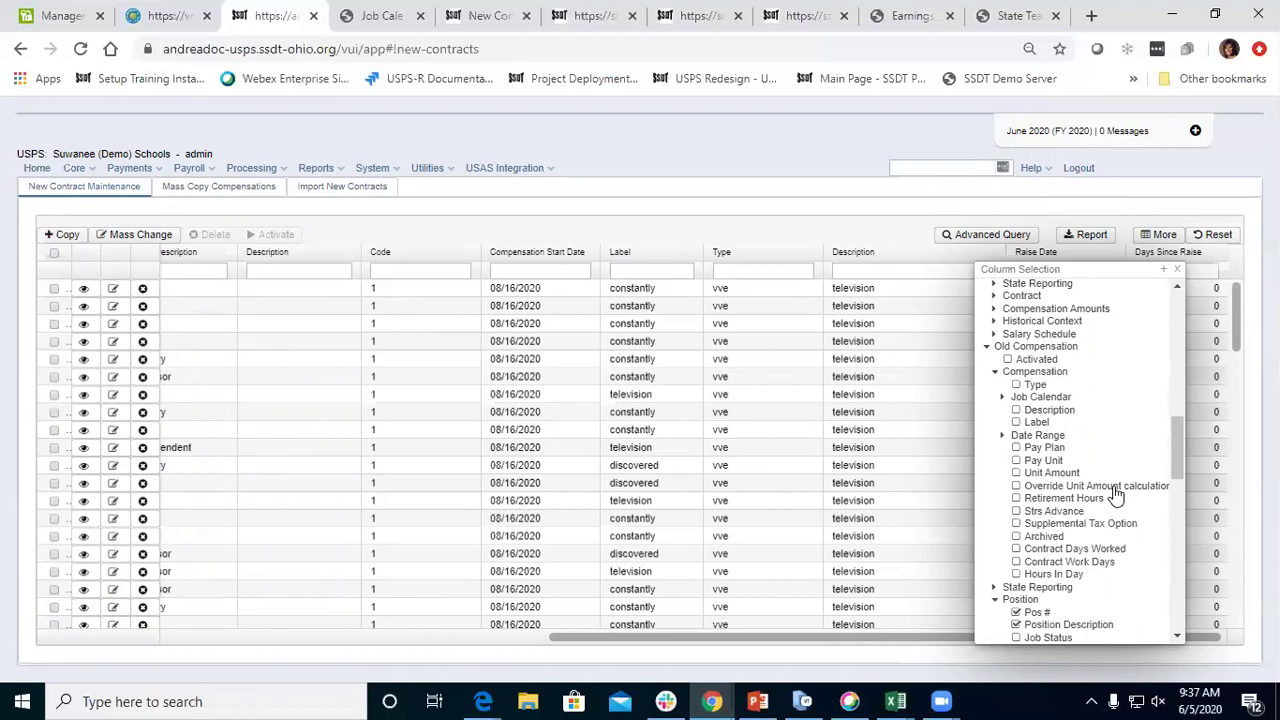
pyautogui.scroll(1, 1100, 494)
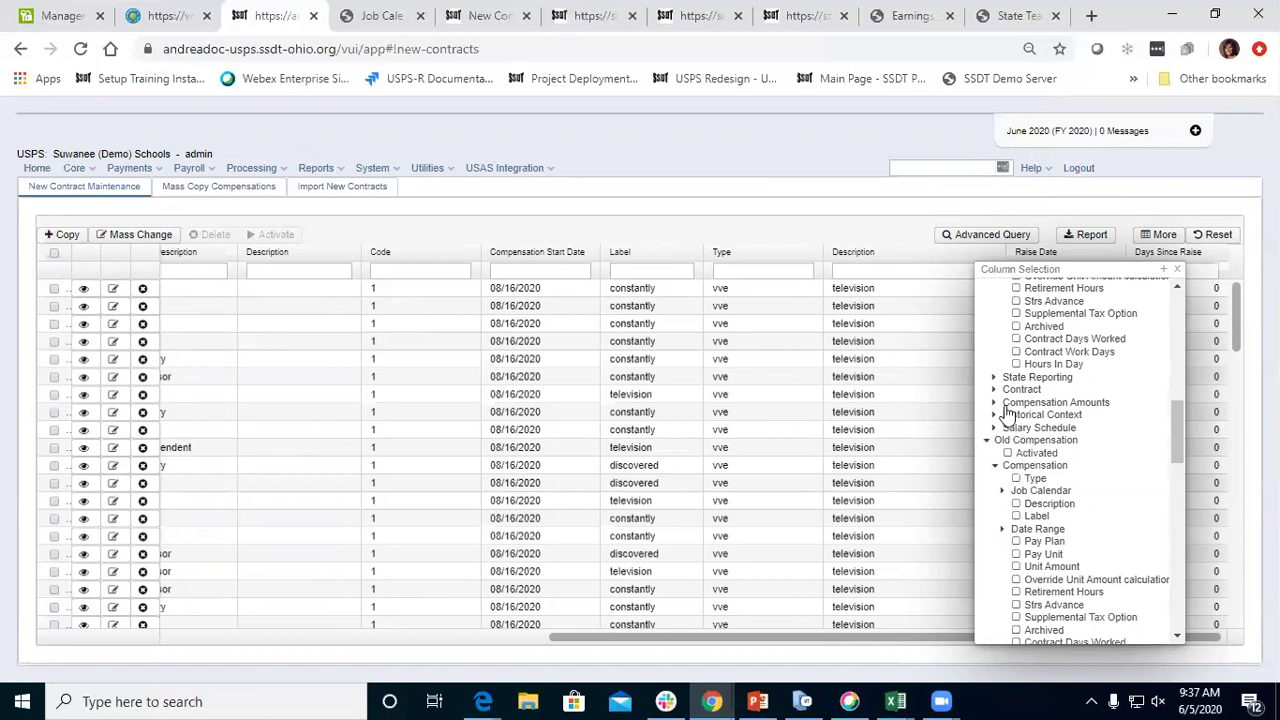
# Add the New Compensation date range's Compensation Stop Date column to the grid and review it for the new contracts
pyautogui.scroll(2, 1010, 414)
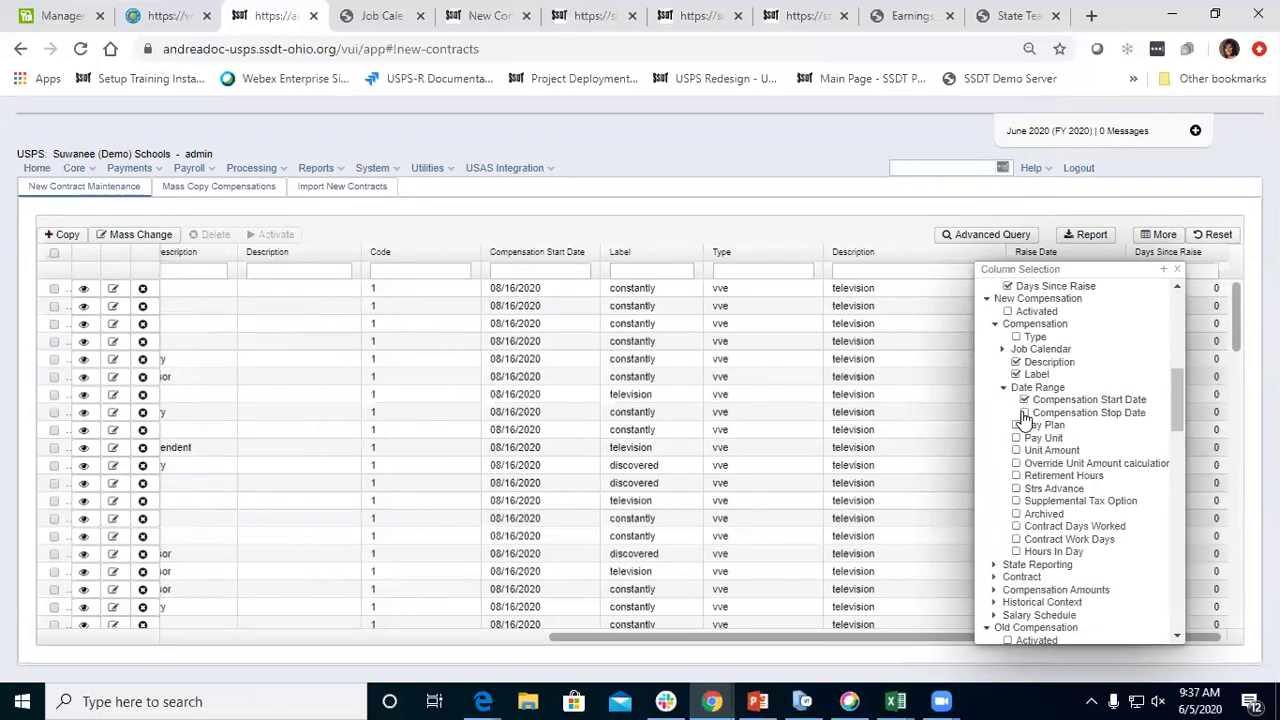
pyautogui.click(1024, 413)
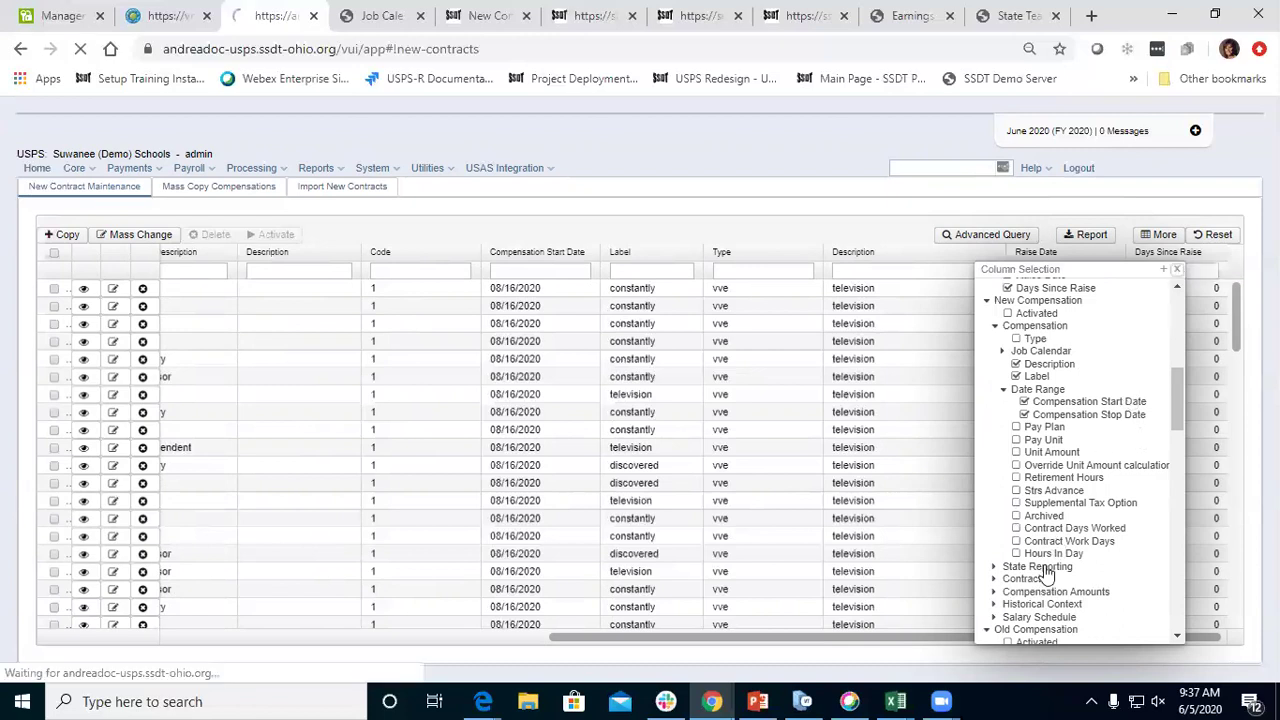
pyautogui.click(1177, 269)
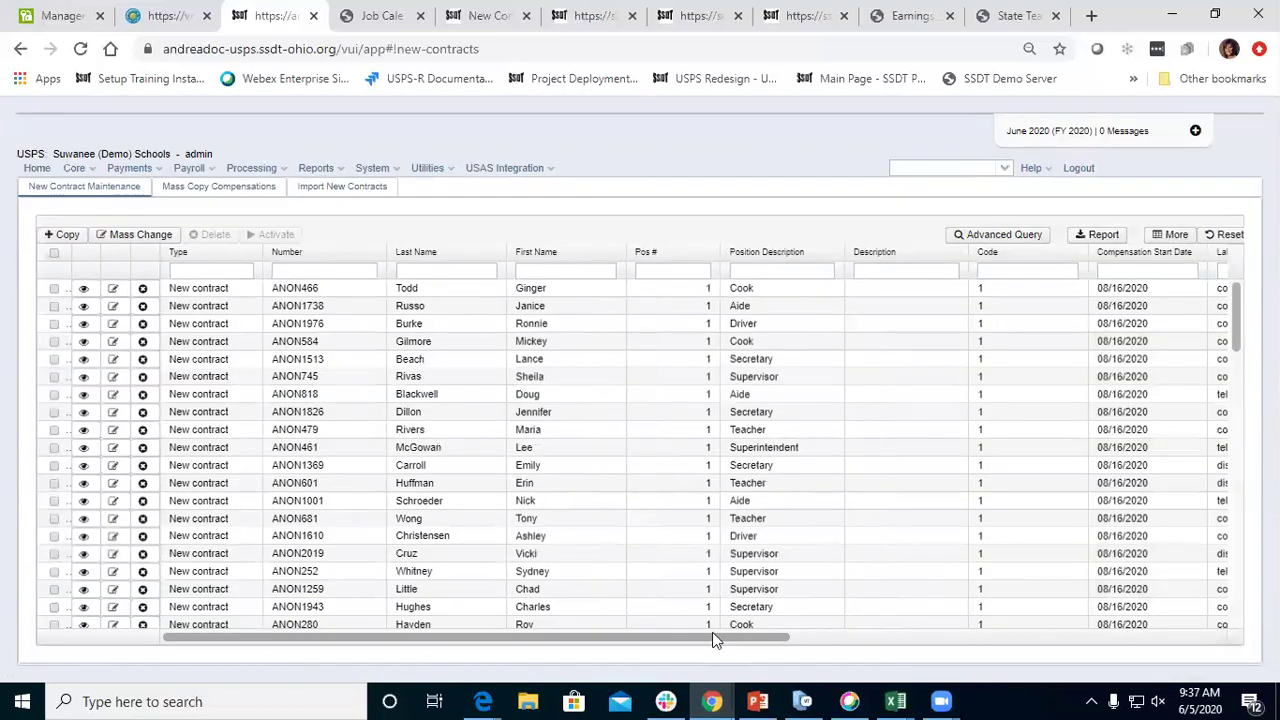
pyautogui.moveTo(716, 638); pyautogui.dragTo(1215, 675)
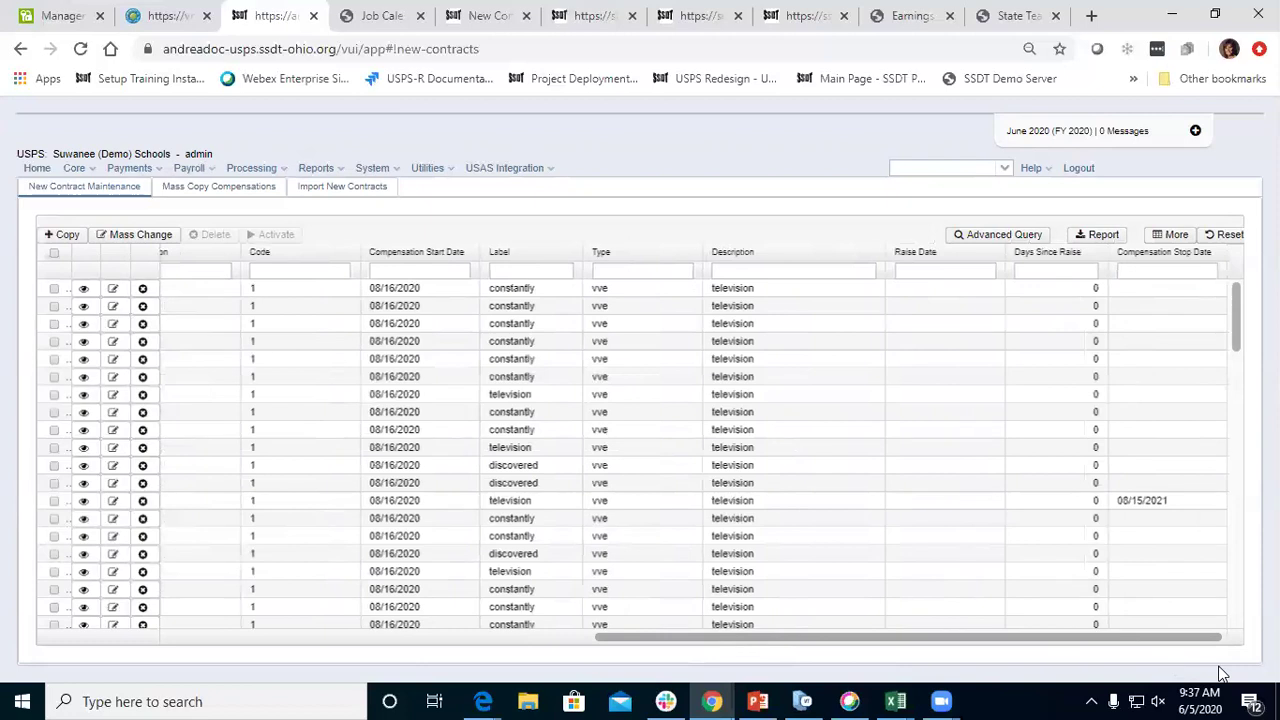
# Open Mass Change for the new contracts and try to find the first property by searching for "stop"
pyautogui.click(165, 236)
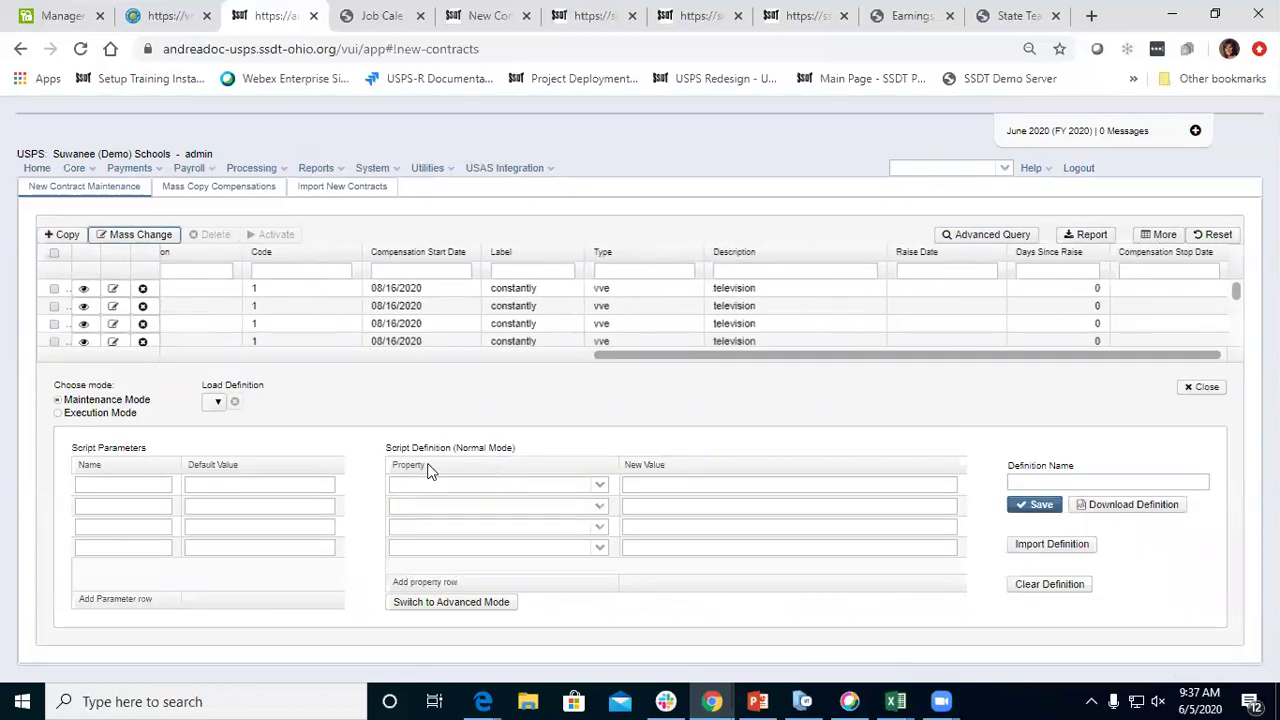
pyautogui.click(218, 402)
pyautogui.click(557, 488)
pyautogui.write('com')
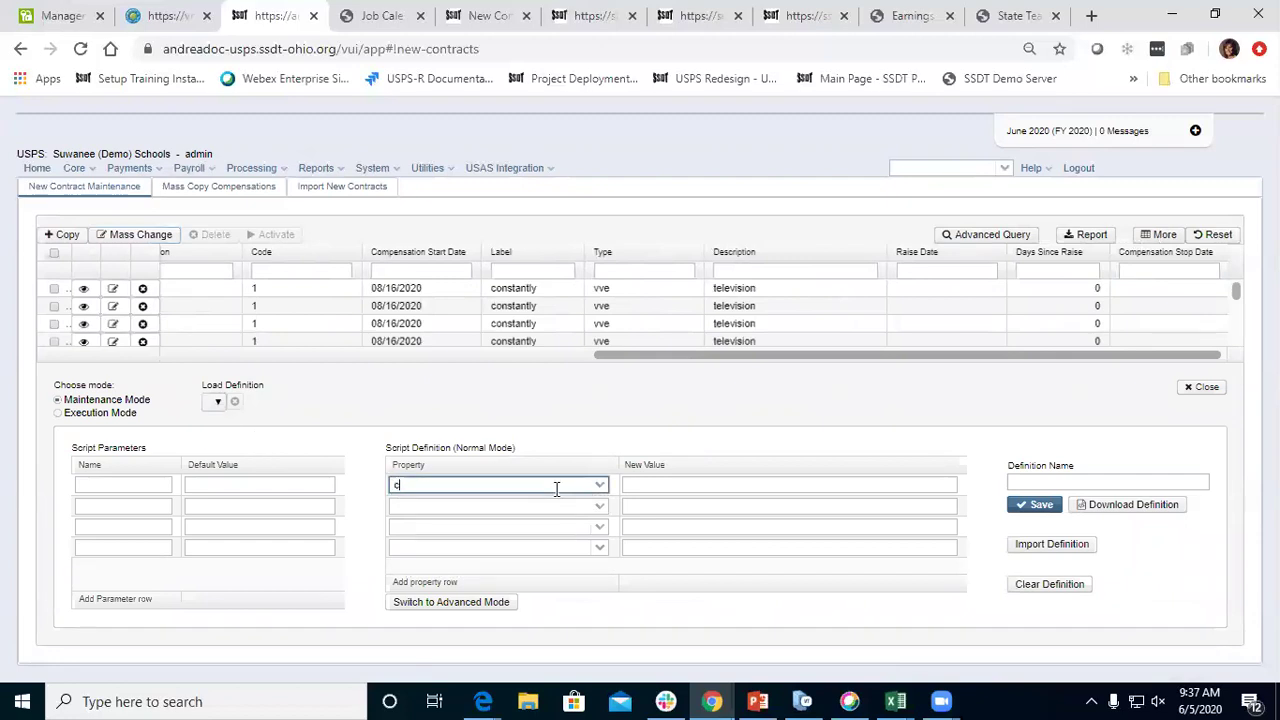
pyautogui.press('BackSpace')
pyautogui.press('BackSpace')
pyautogui.press('BackSpace')
pyautogui.write('stop')
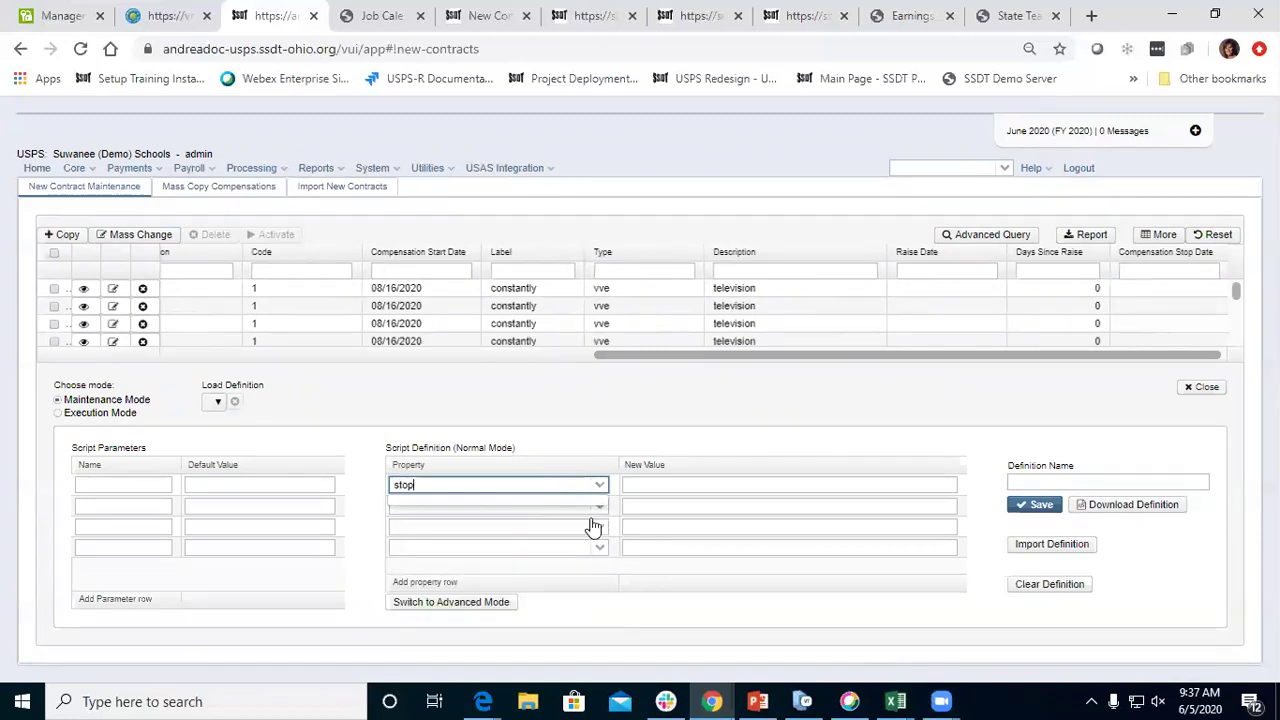
pyautogui.click(595, 486)
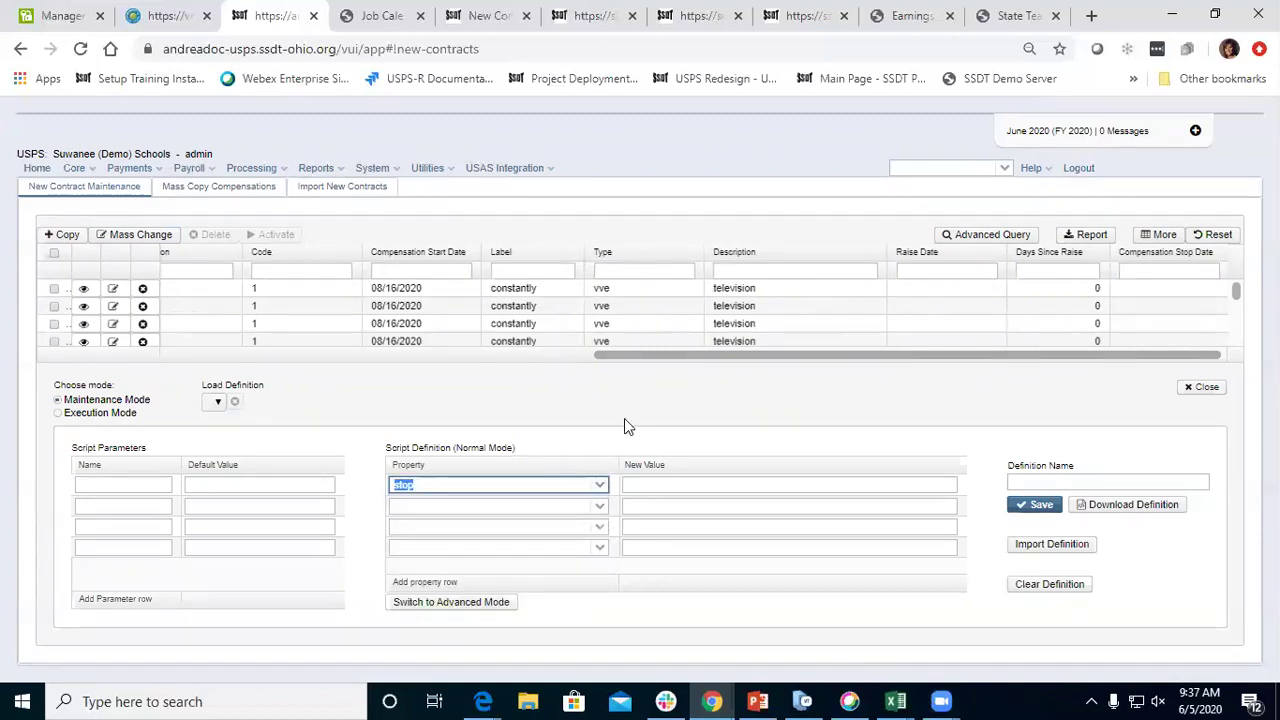
pyautogui.press('BackSpace')
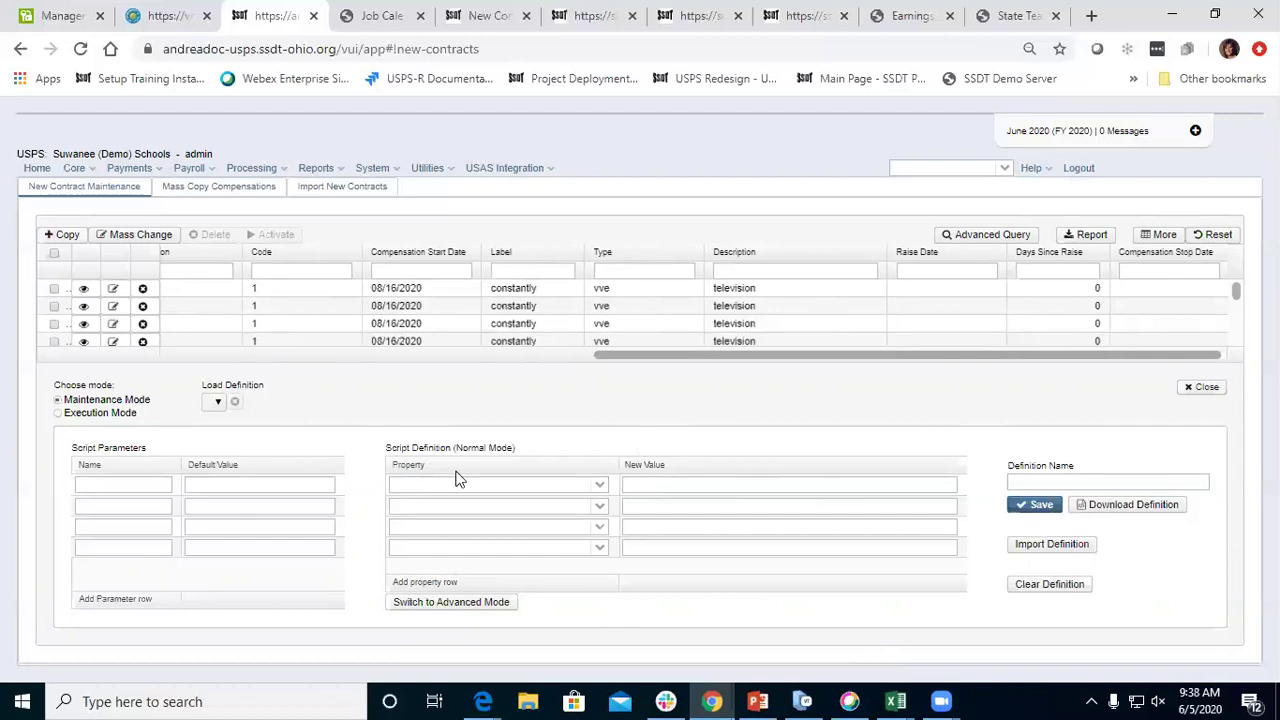
# Choose newCompensation.dateRange.stopDate as the first property of the mass change definition
pyautogui.click(598, 487)
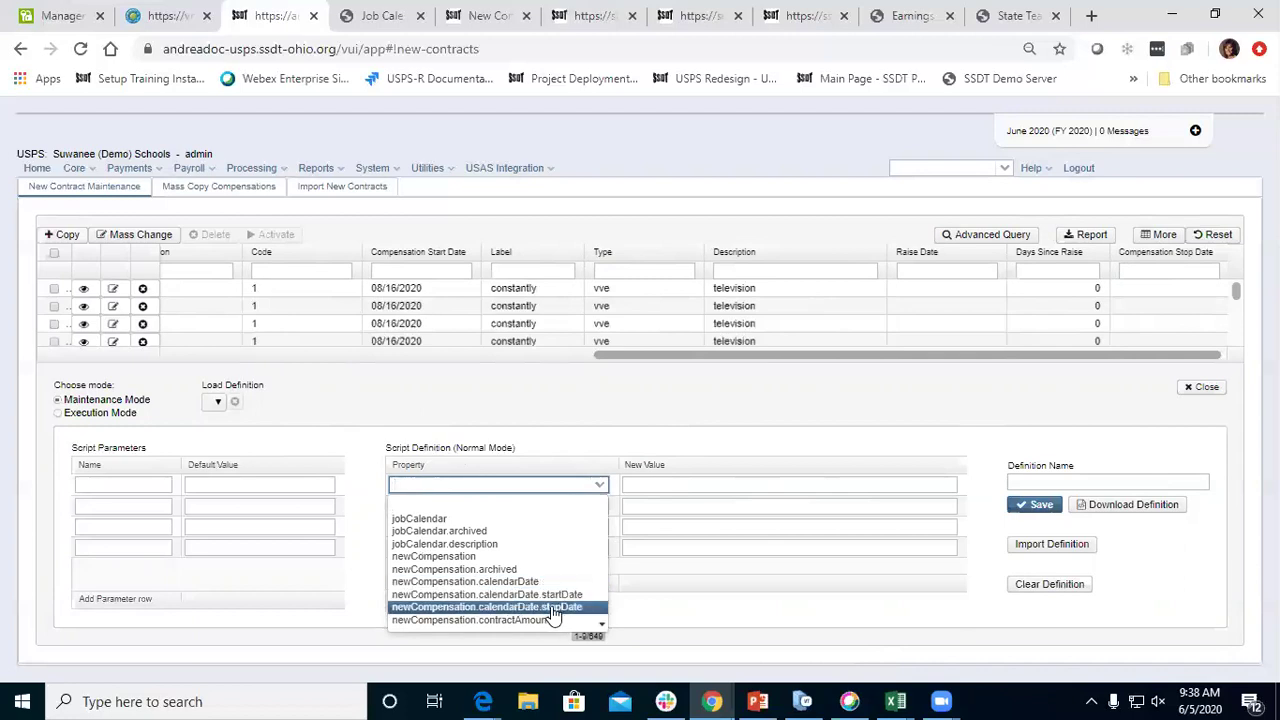
pyautogui.press('Down')
pyautogui.scroll(-4, 550, 612)
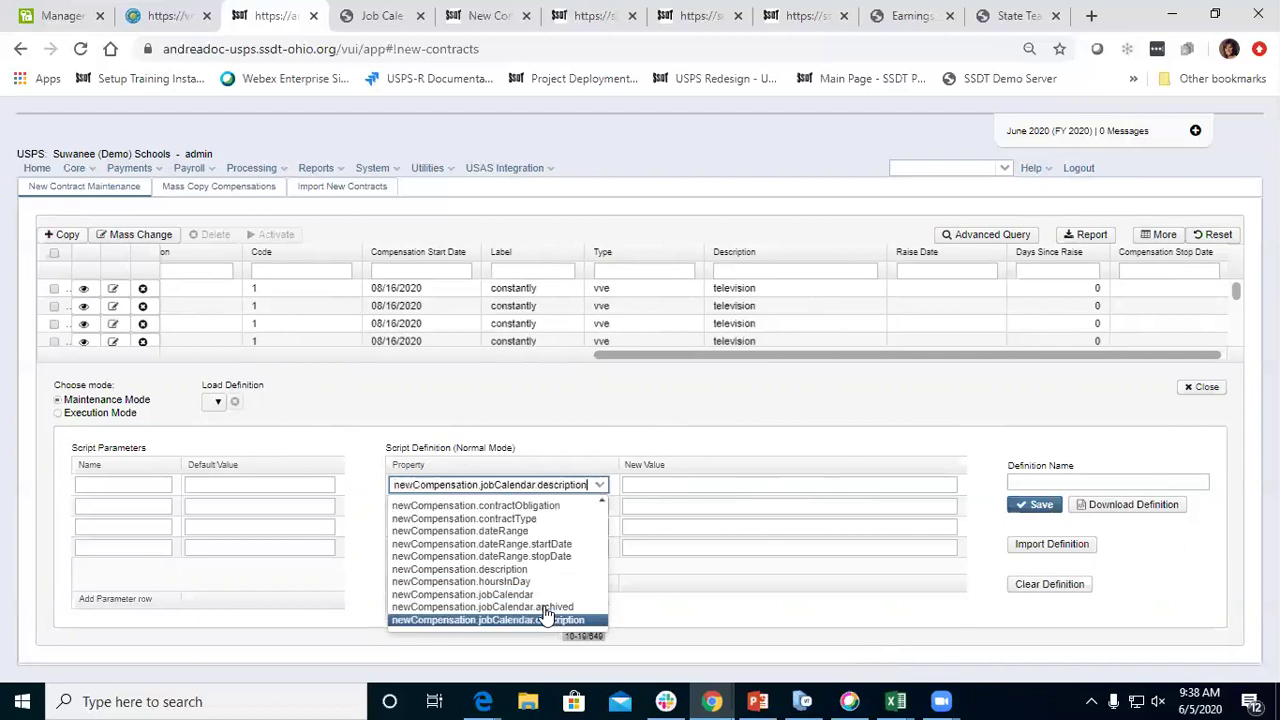
pyautogui.scroll(-6, 550, 612)
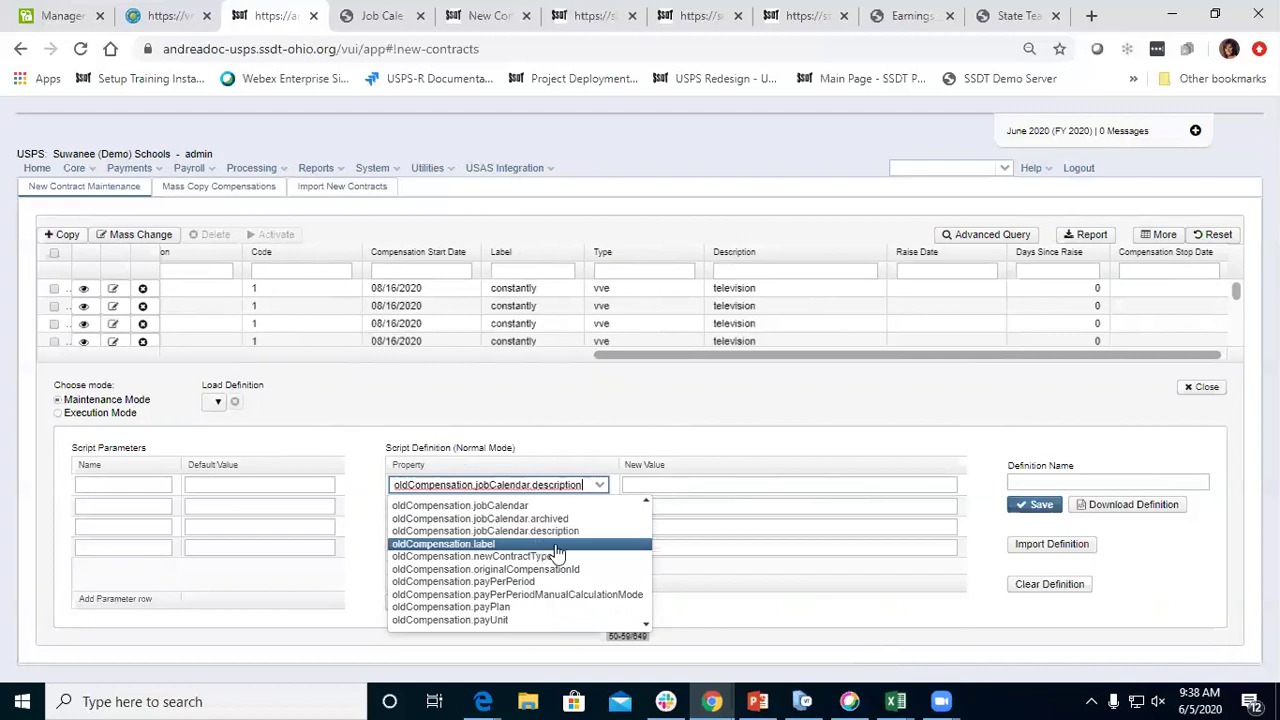
pyautogui.scroll(10, 559, 560)
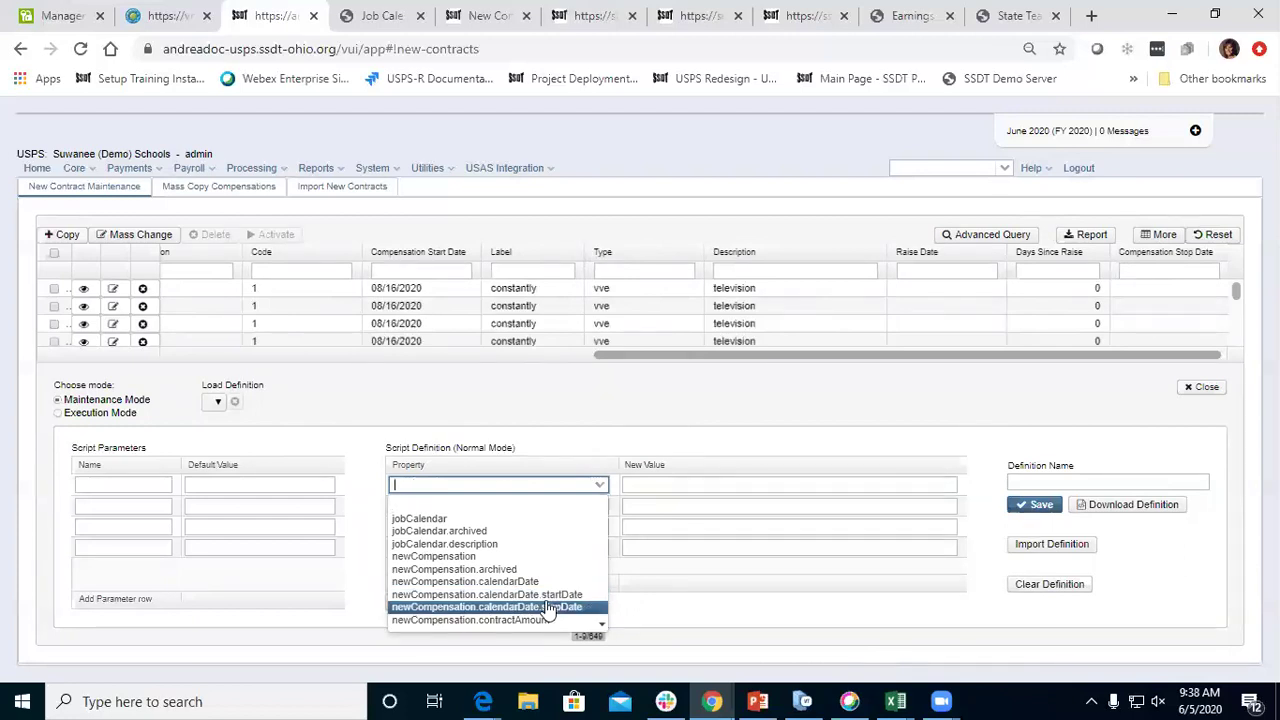
pyautogui.scroll(-3, 545, 610)
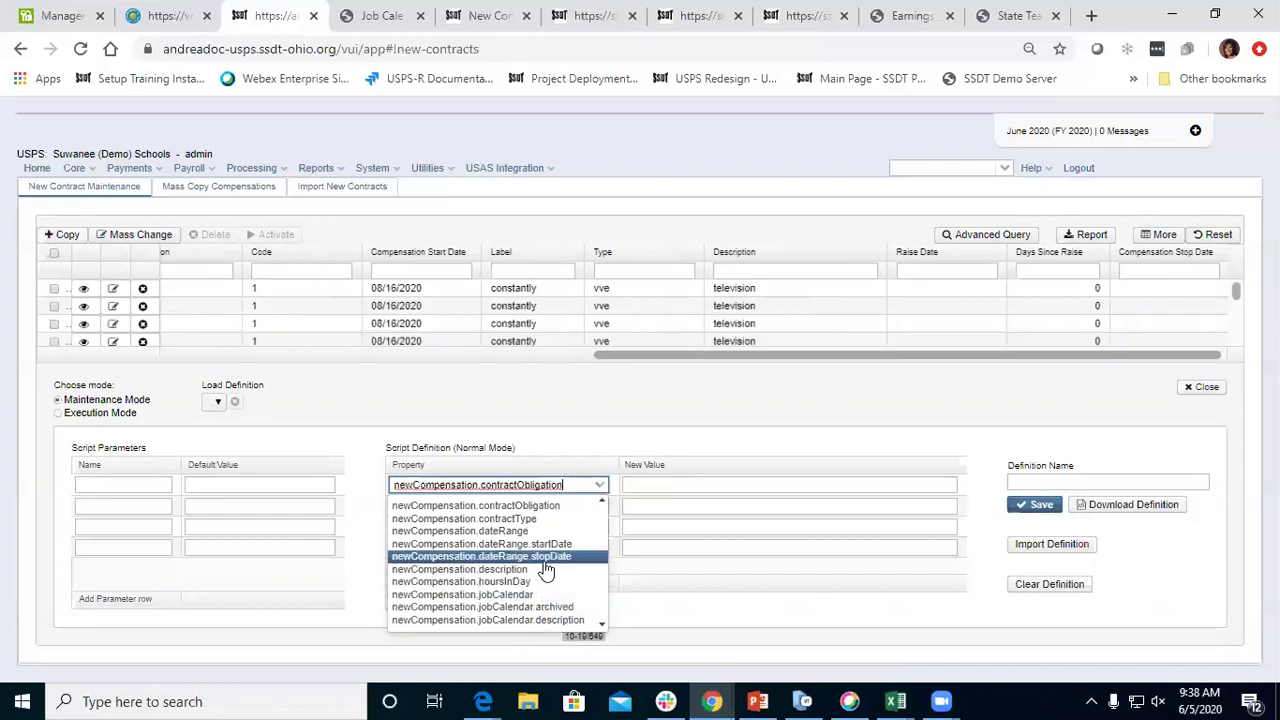
pyautogui.click(545, 558)
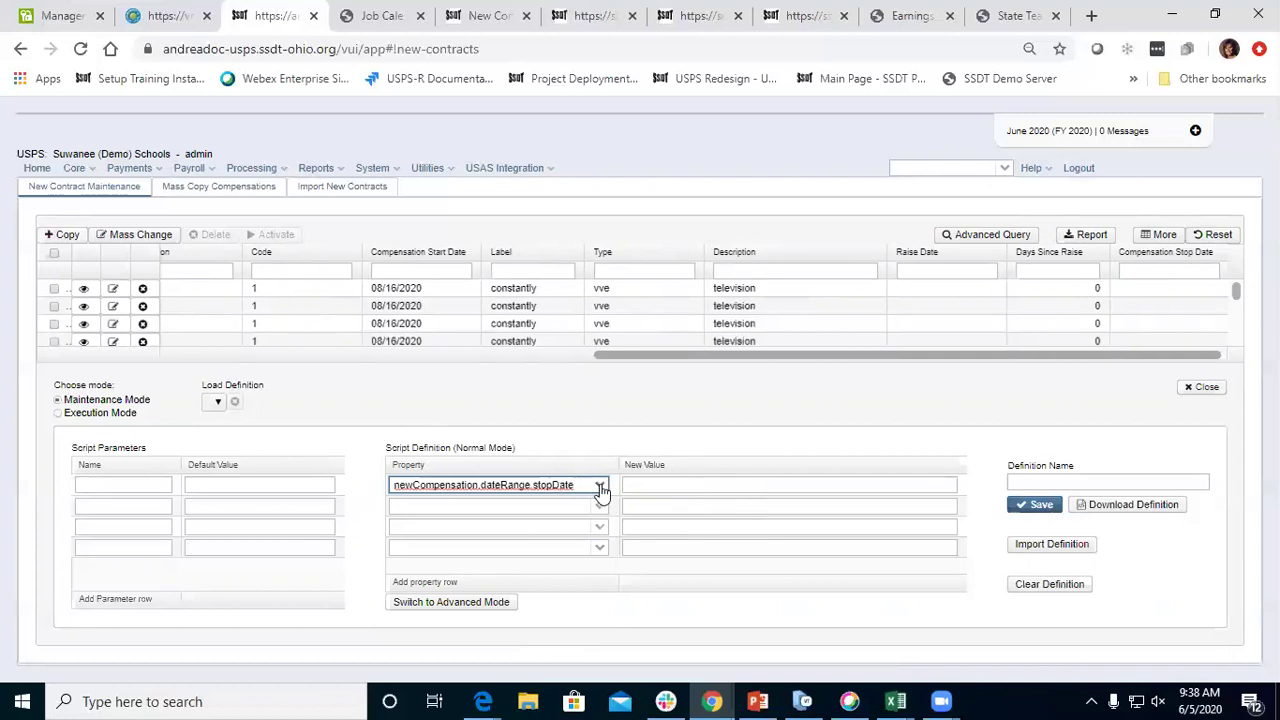
# Set the stop date property's new value to 08/21/2021 and try to execute the mass change on the new contracts
pyautogui.click(678, 484)
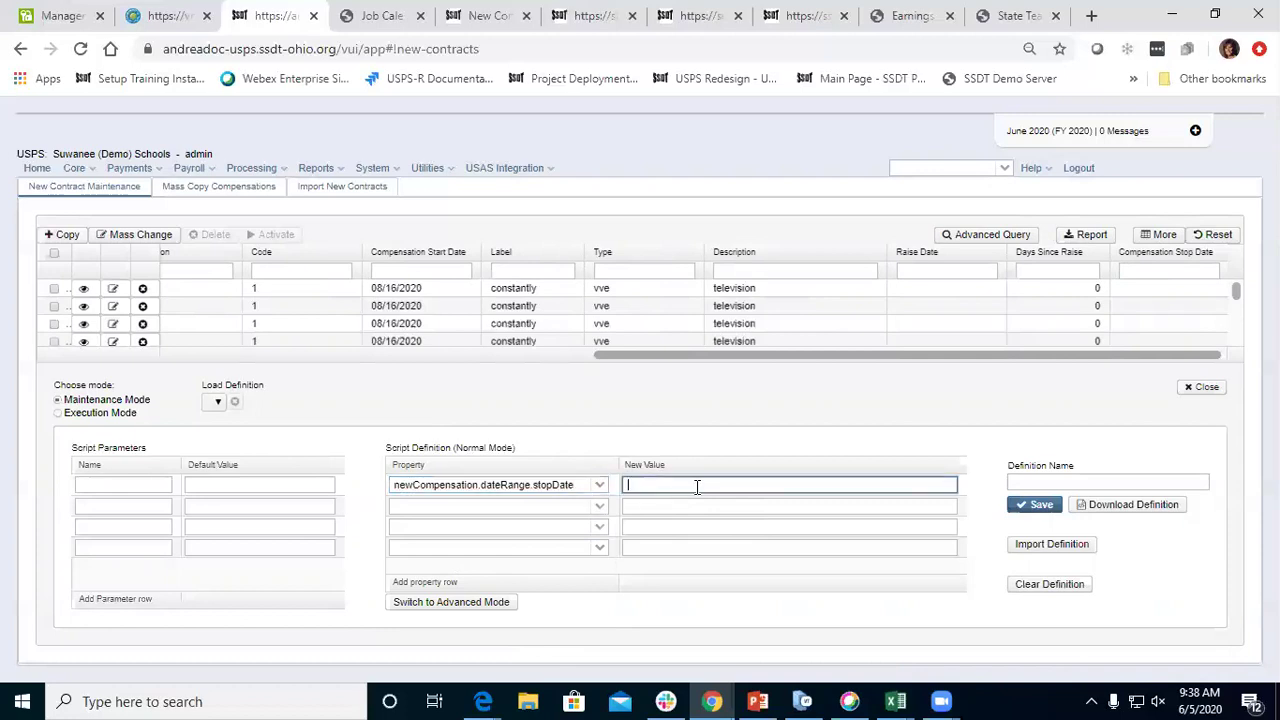
pyautogui.write('08/21/2021')
pyautogui.click(58, 413)
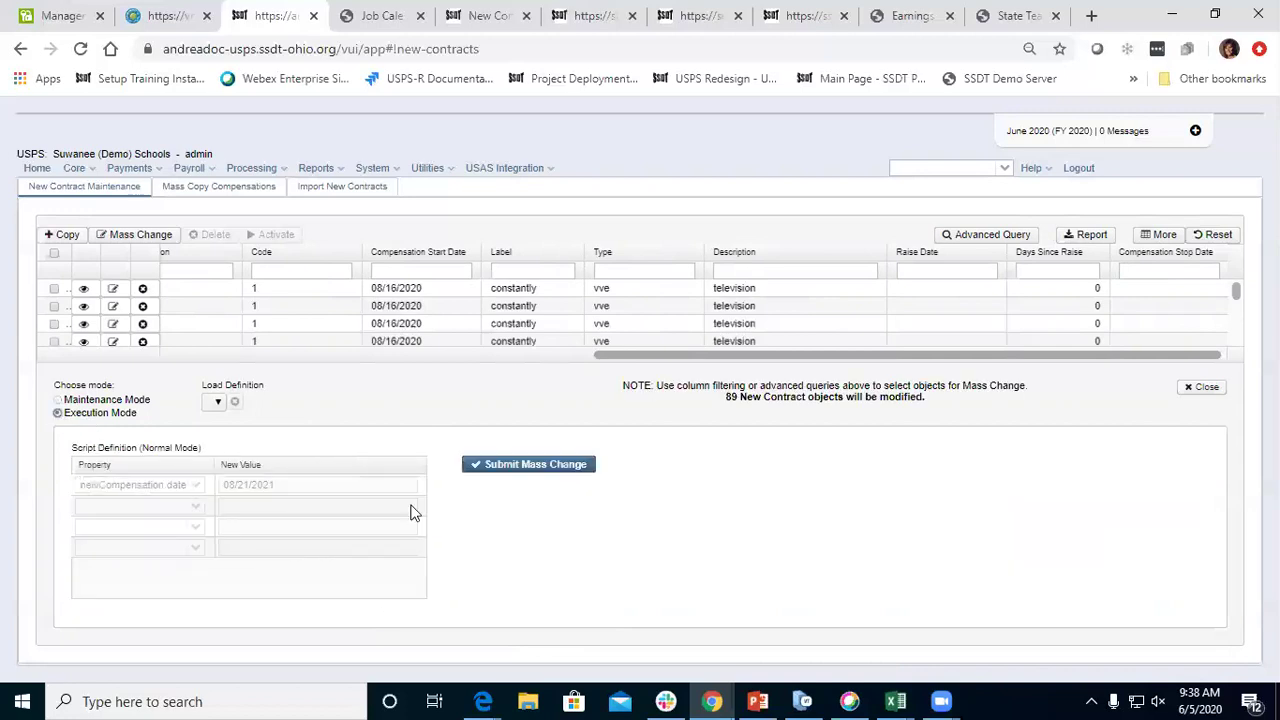
pyautogui.click(476, 466)
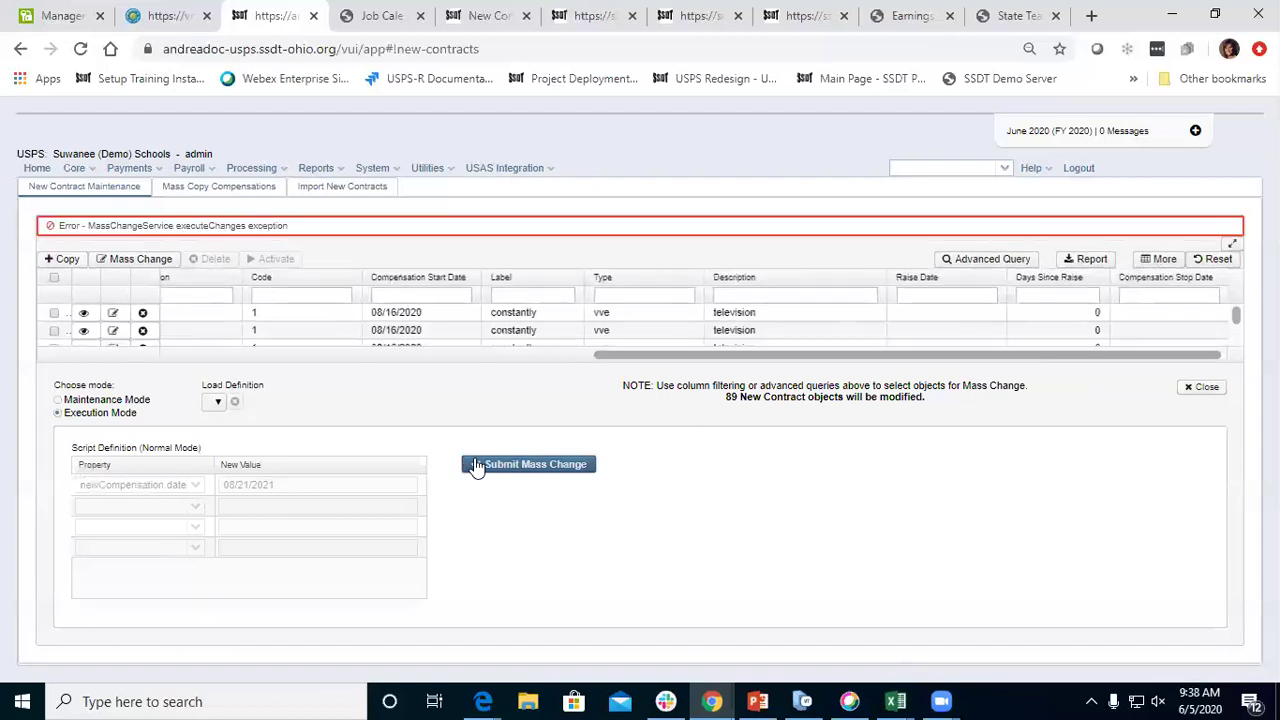
# Examine the mass change exception details, recheck the stop date property in the definition, and close Mass Change
pyautogui.click(1231, 243)
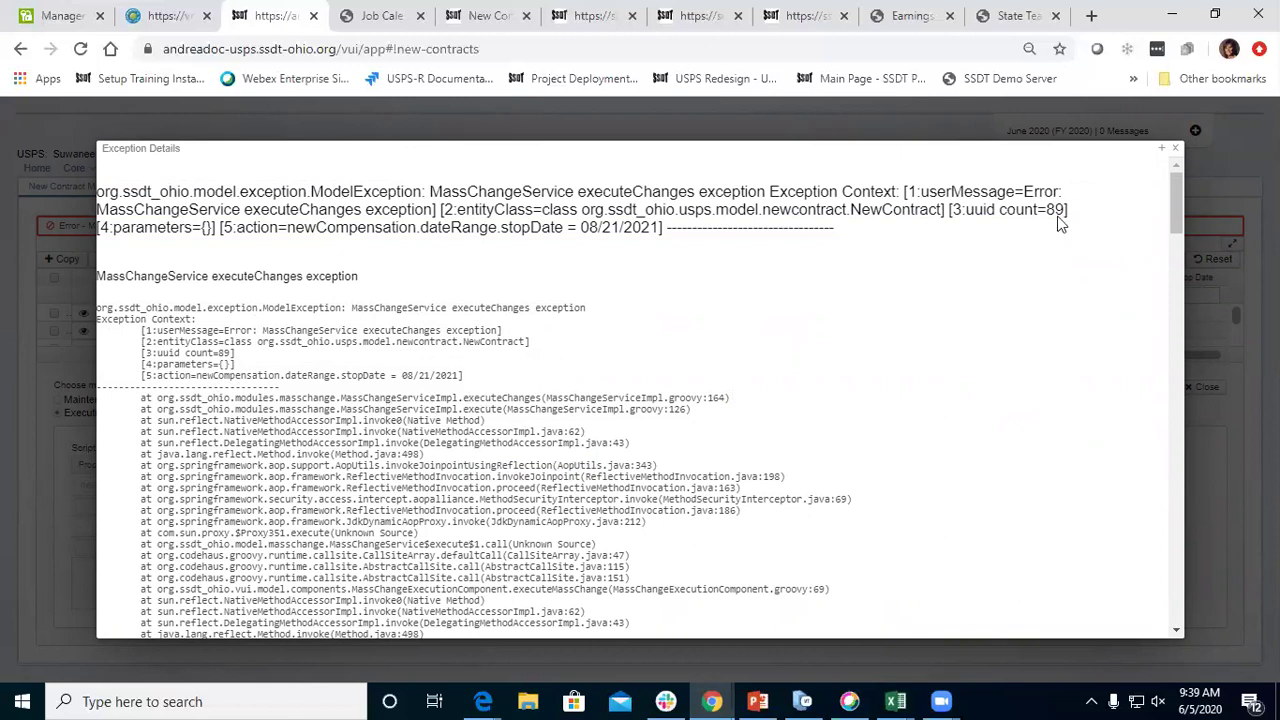
pyautogui.click(1175, 148)
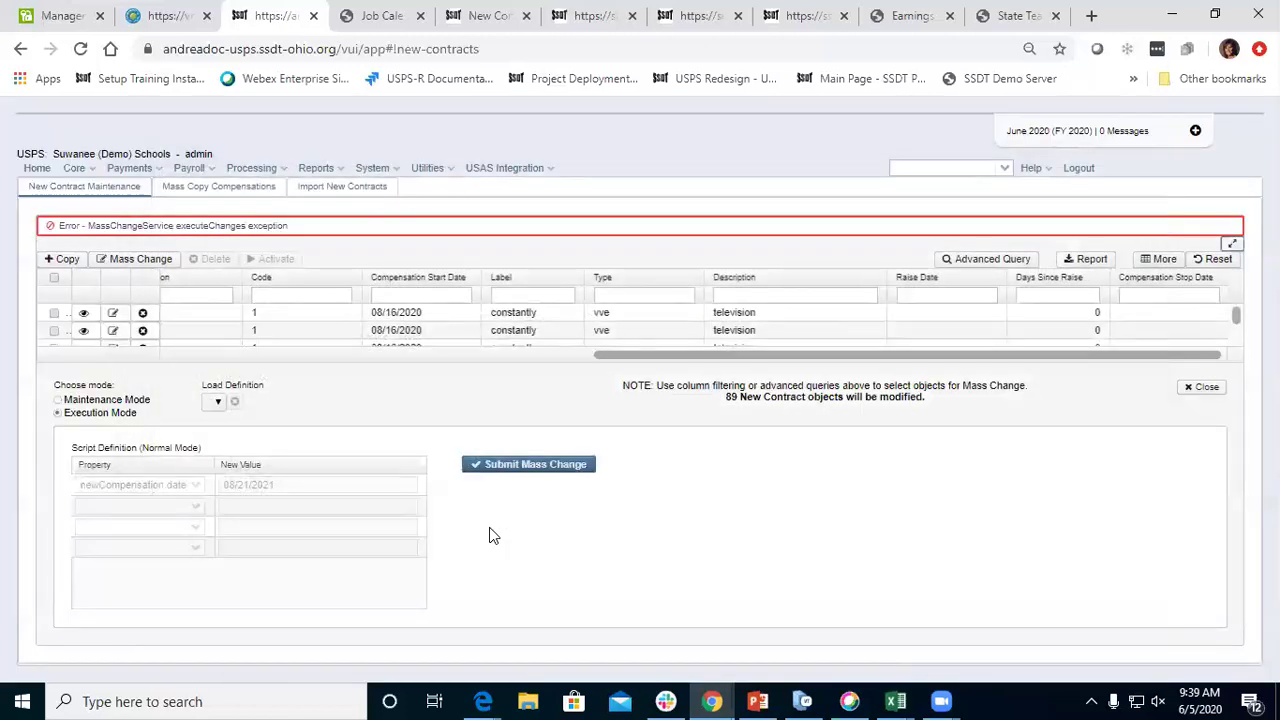
pyautogui.click(58, 400)
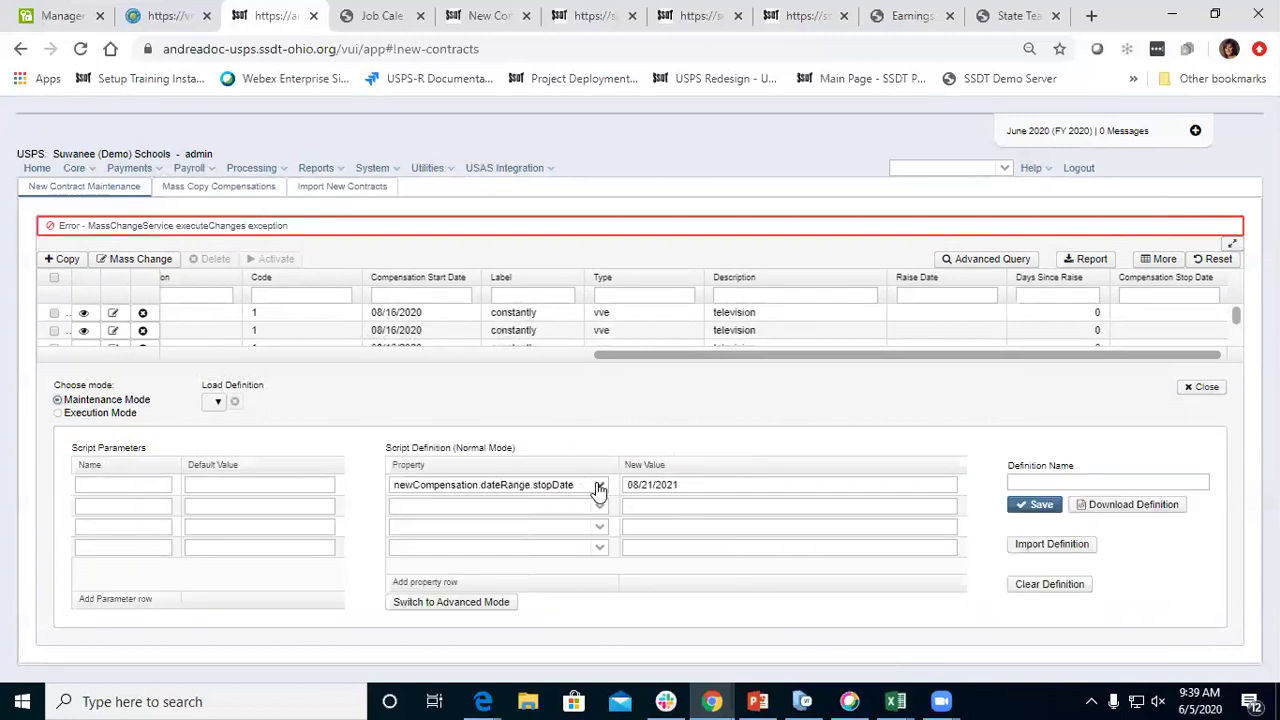
pyautogui.click(599, 488)
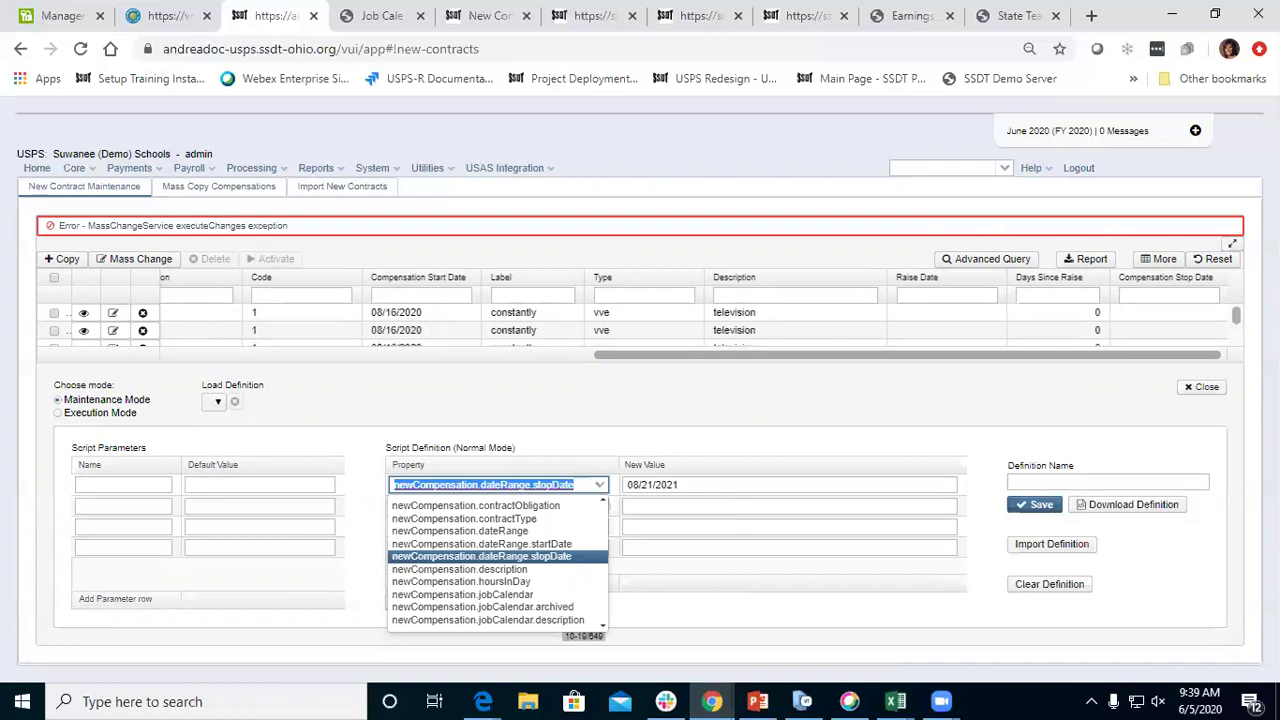
pyautogui.click(709, 445)
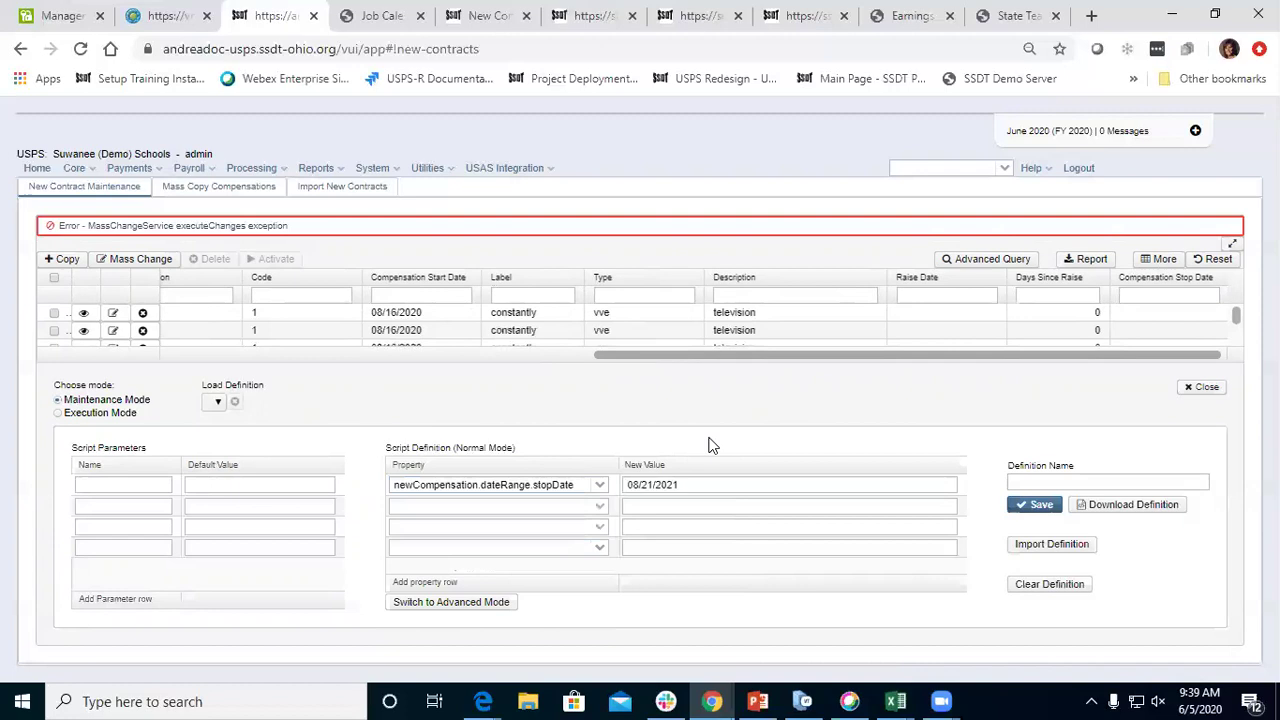
pyautogui.click(1203, 390)
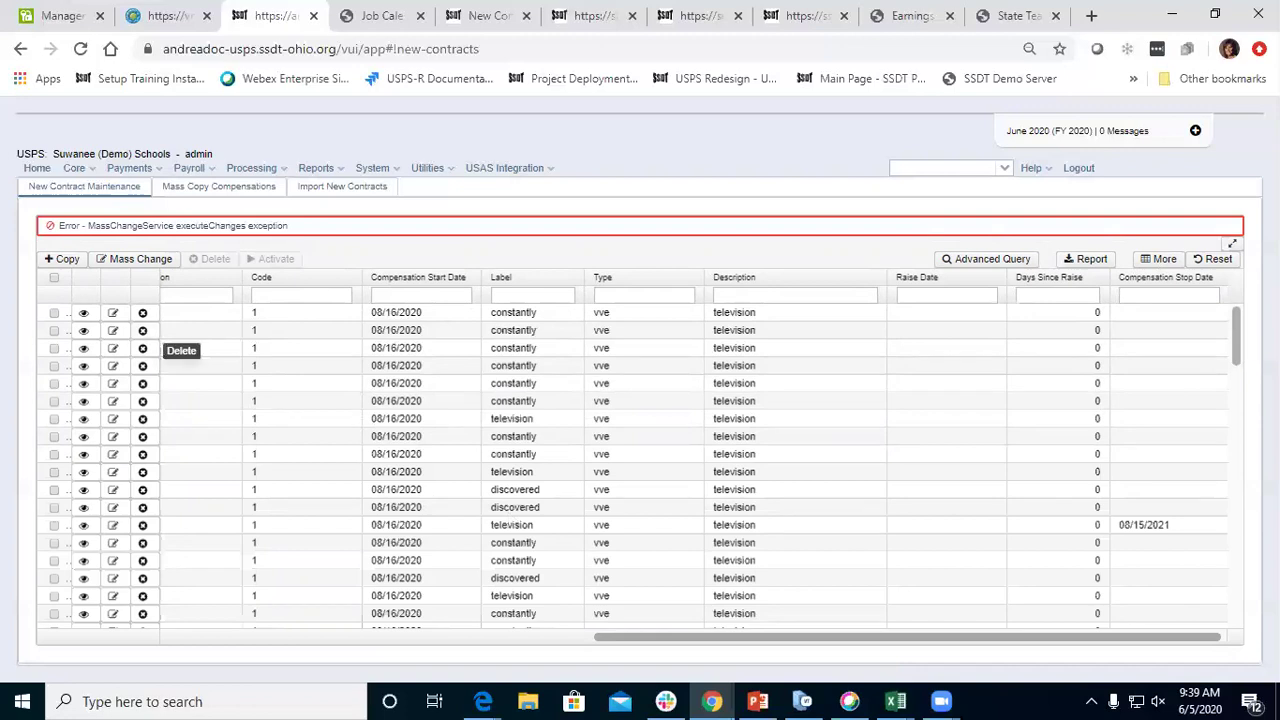
# Open the Import New Contracts page to view its import file and contract start date options
pyautogui.hotkey('alt', 'Tab')
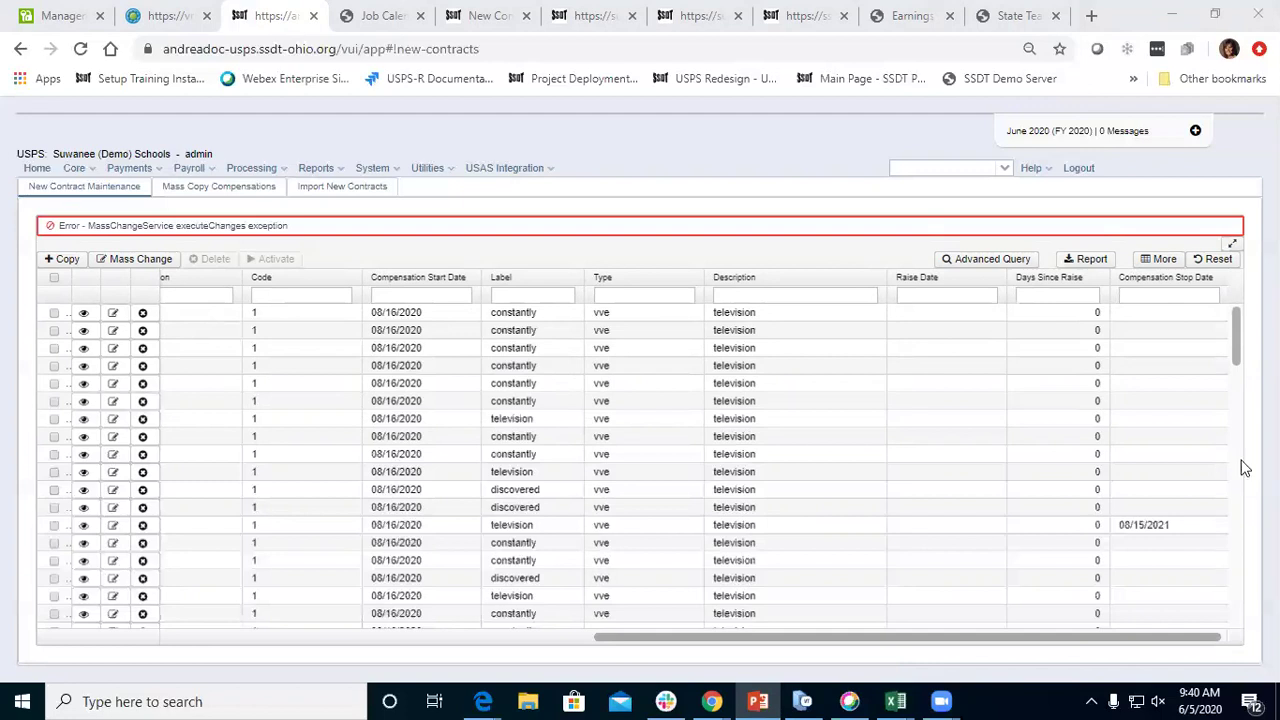
pyautogui.click(336, 199)
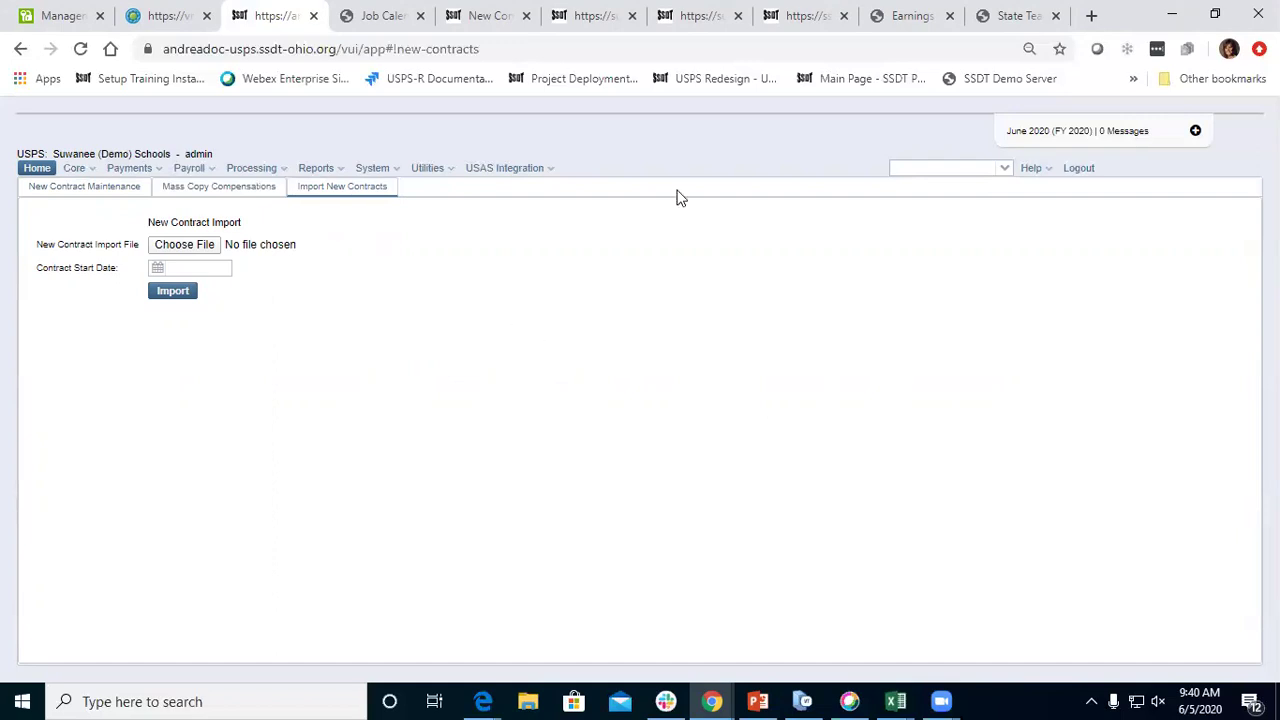
# Examine the Import New Contracts section of the wiki, including its required fields, .json report file and Redesign to Classic field table
pyautogui.hotkey('ctrl', 'Tab')
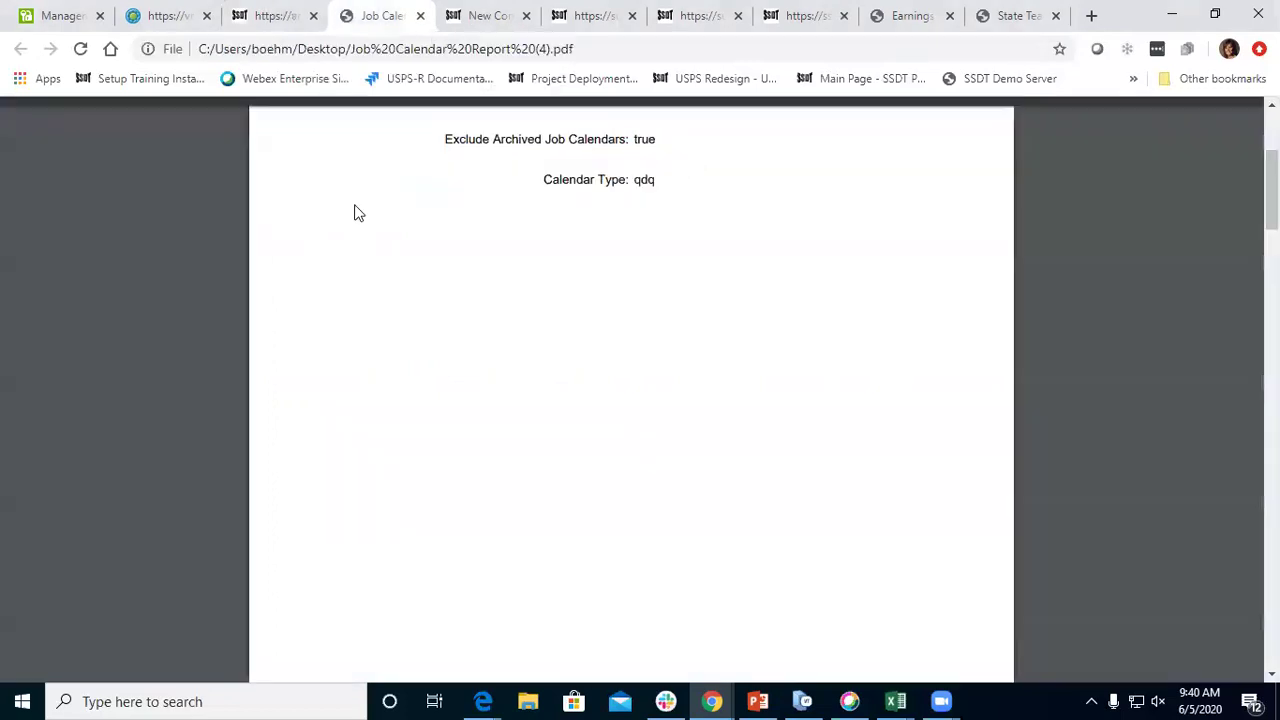
pyautogui.hotkey('ctrl', 'Tab')
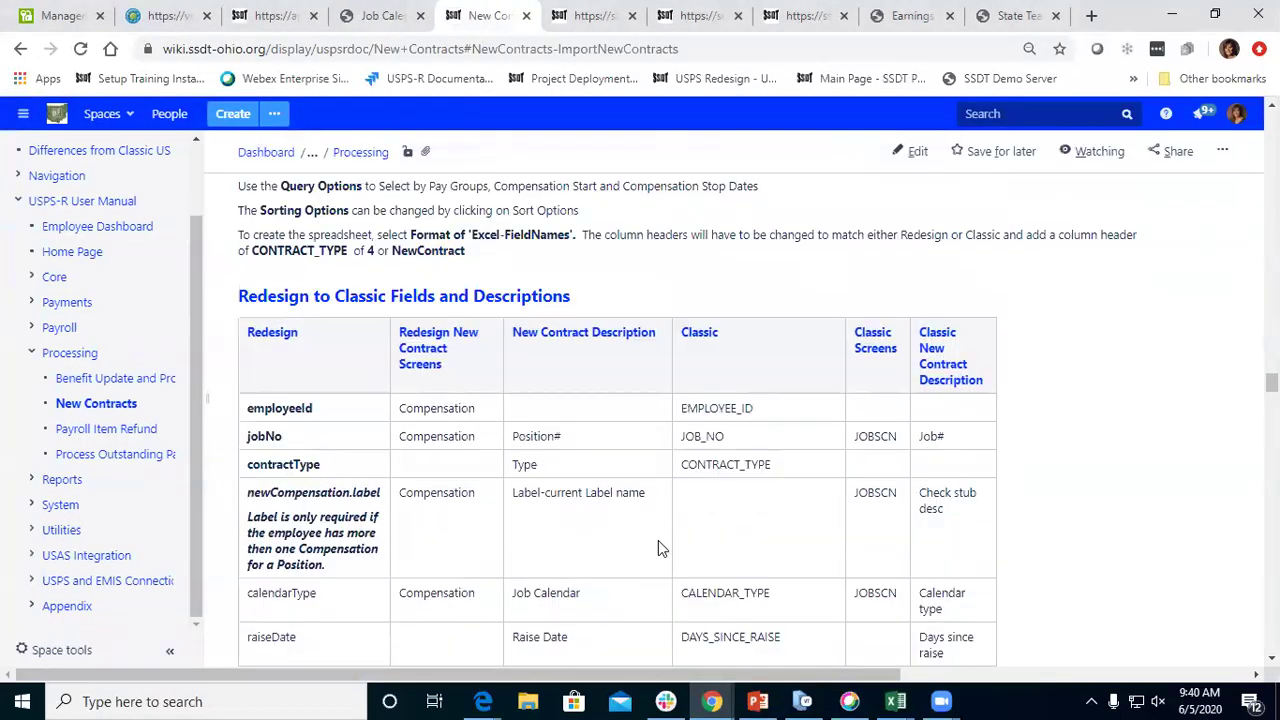
pyautogui.scroll(8, 658, 540)
pyautogui.scroll(-2, 658, 545)
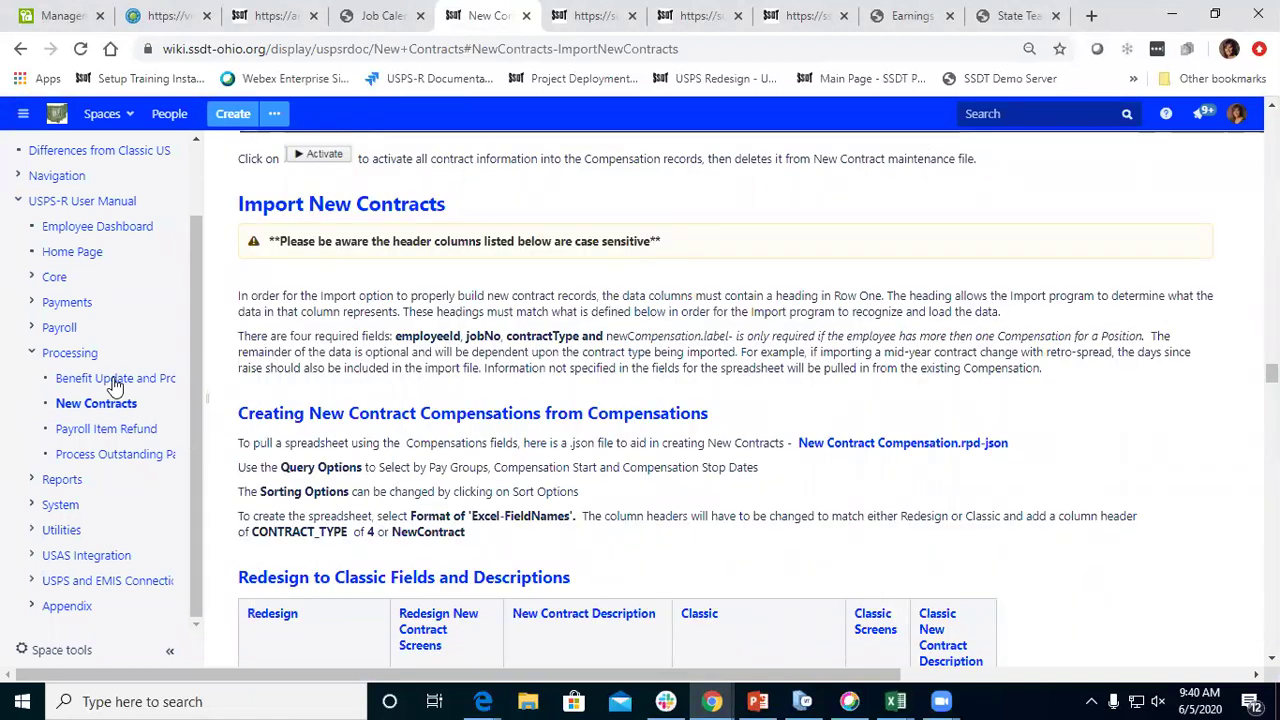
pyautogui.scroll(-1, 571, 486)
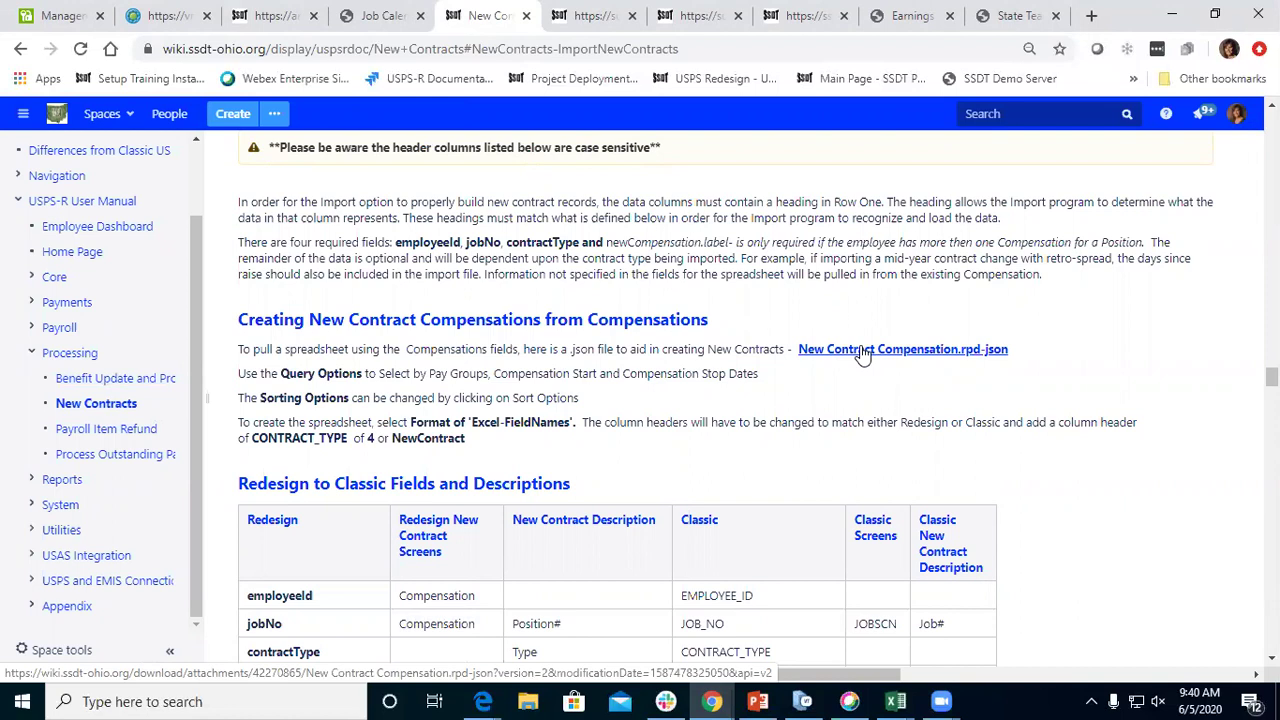
pyautogui.scroll(-1, 656, 598)
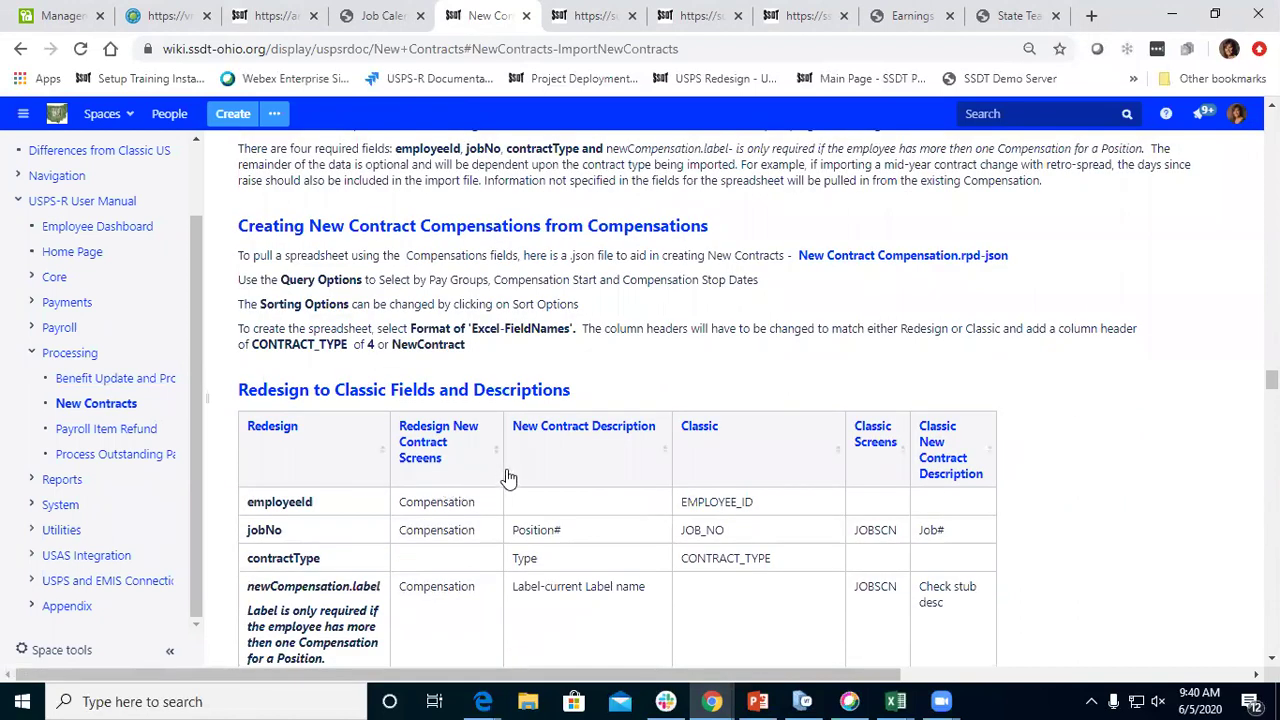
pyautogui.scroll(-2, 506, 476)
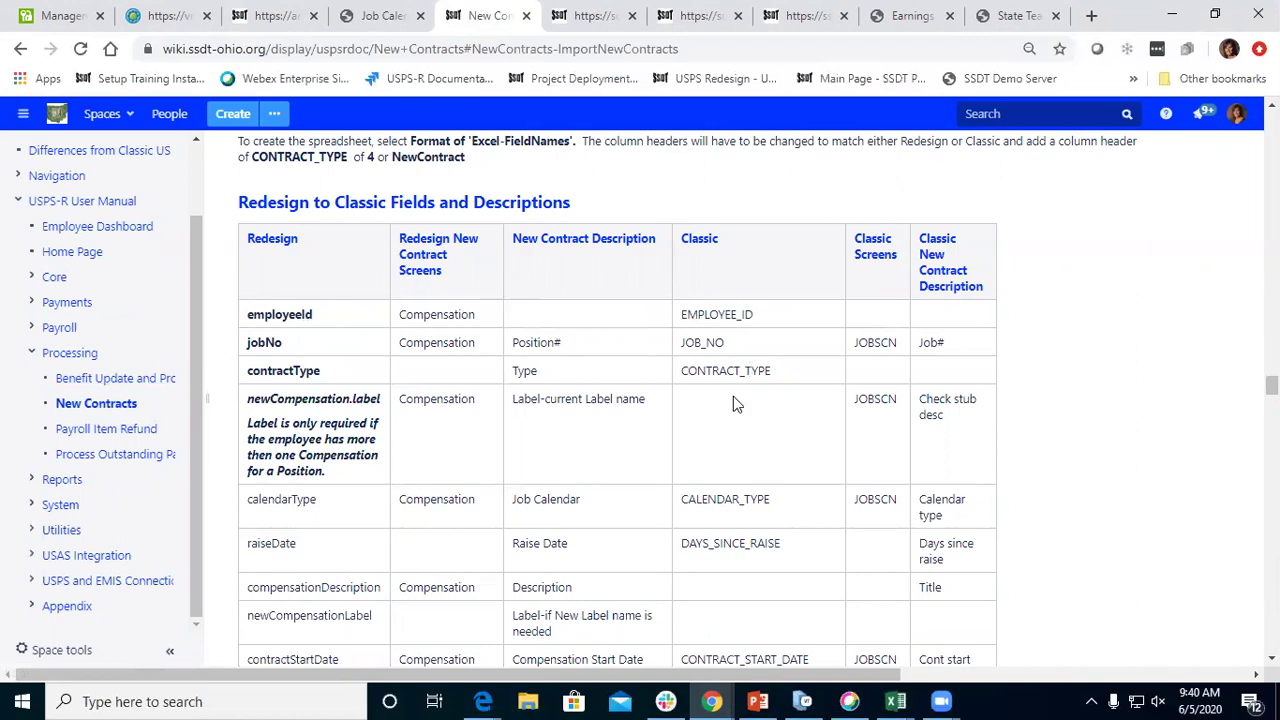
# Review the column headings of the existing Compensation Report workbook in Excel at full size, and minimize it
pyautogui.click(897, 700)
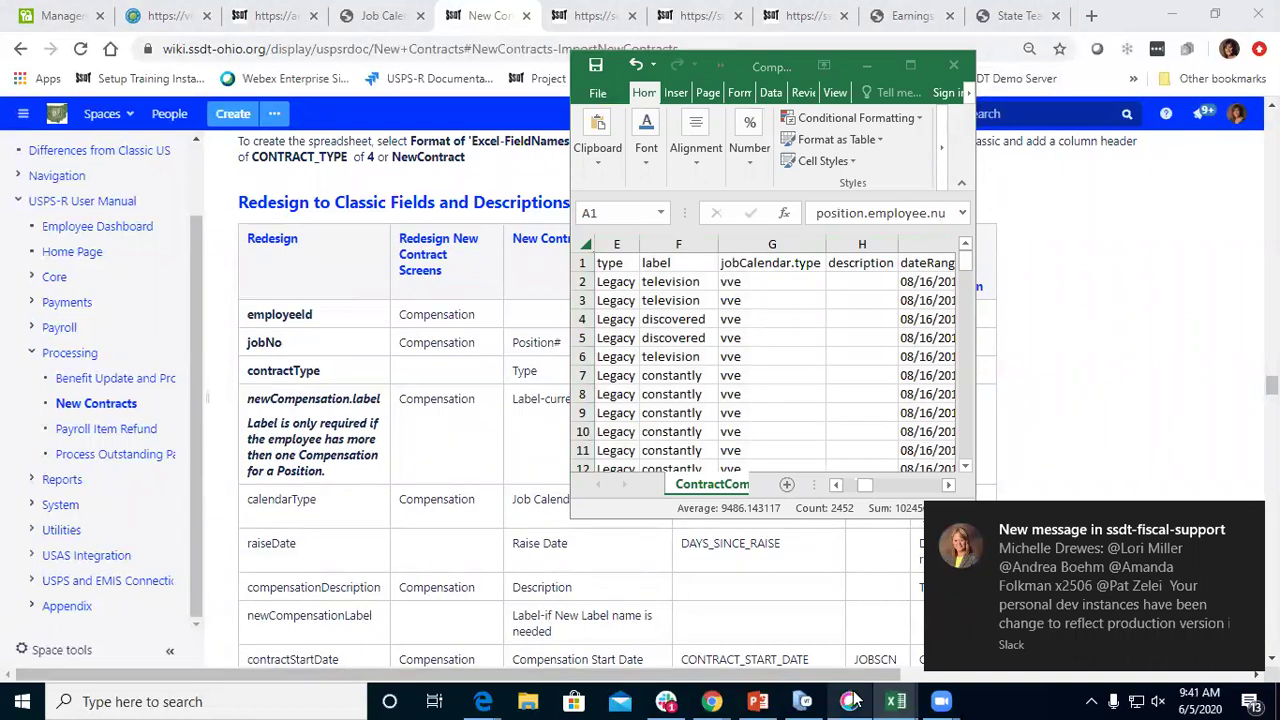
pyautogui.moveTo(898, 700)
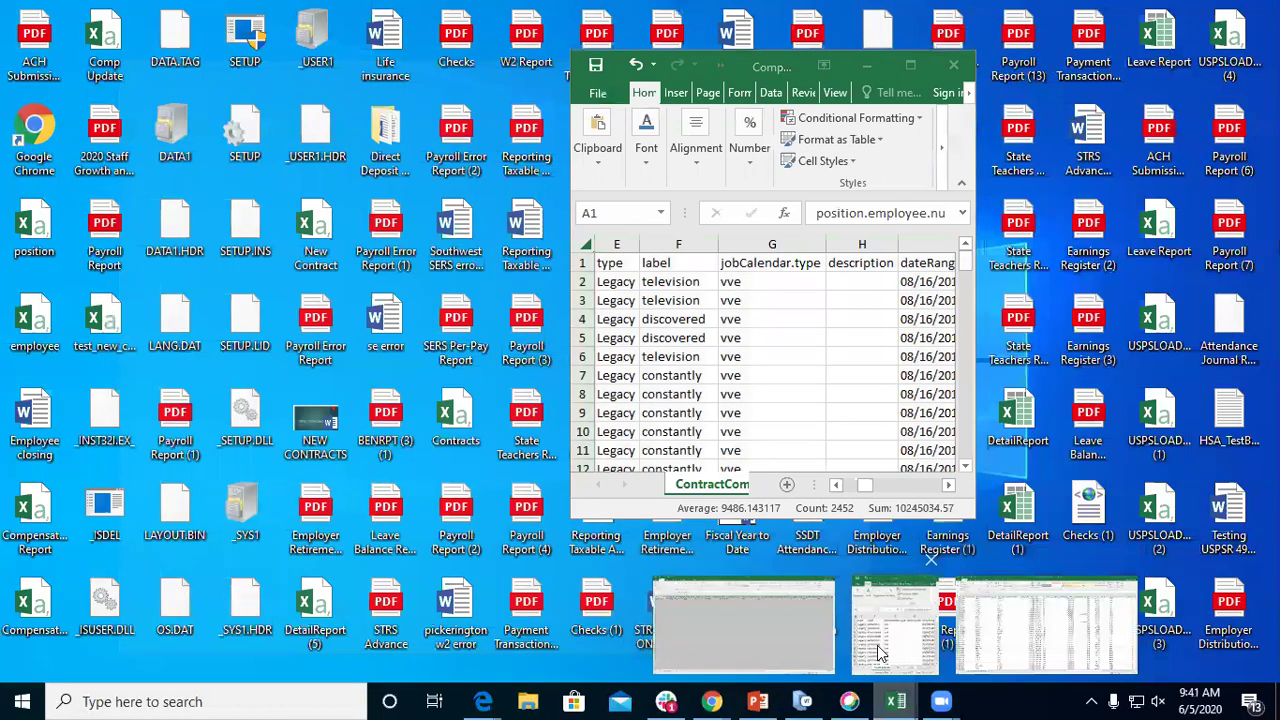
pyautogui.click(888, 620)
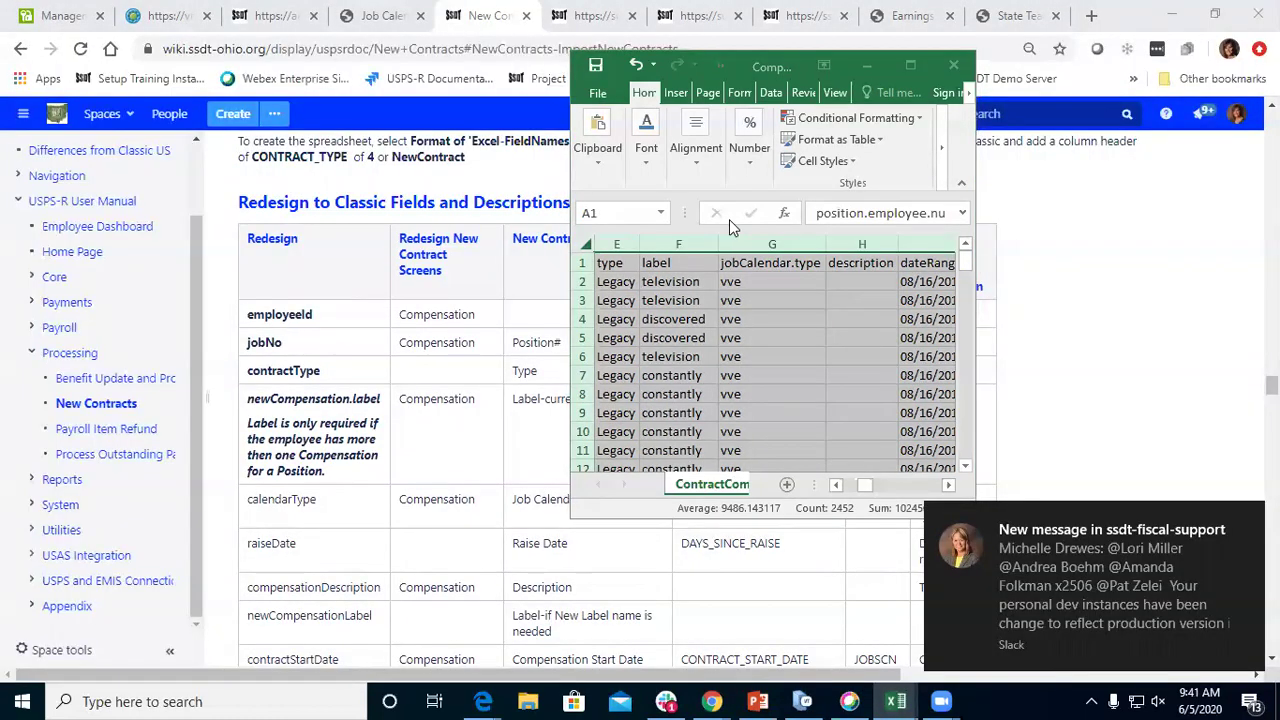
pyautogui.click(909, 65)
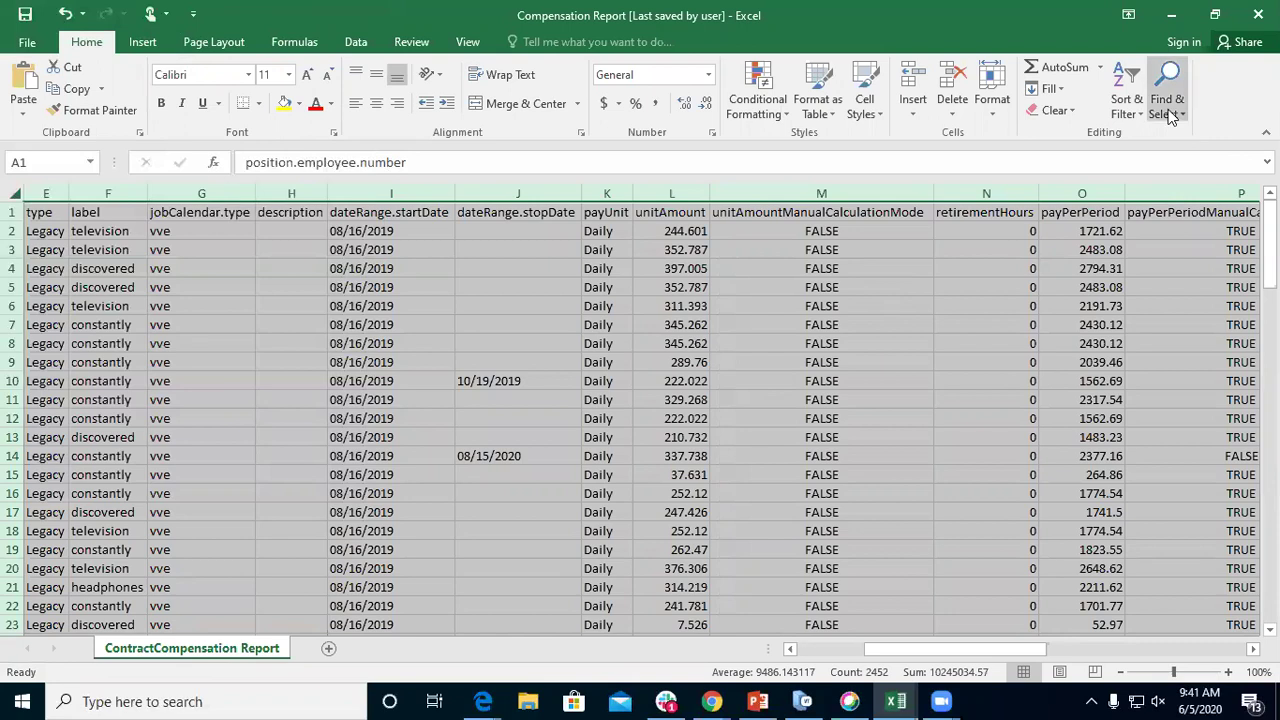
pyautogui.moveTo(896, 649); pyautogui.dragTo(775, 638)
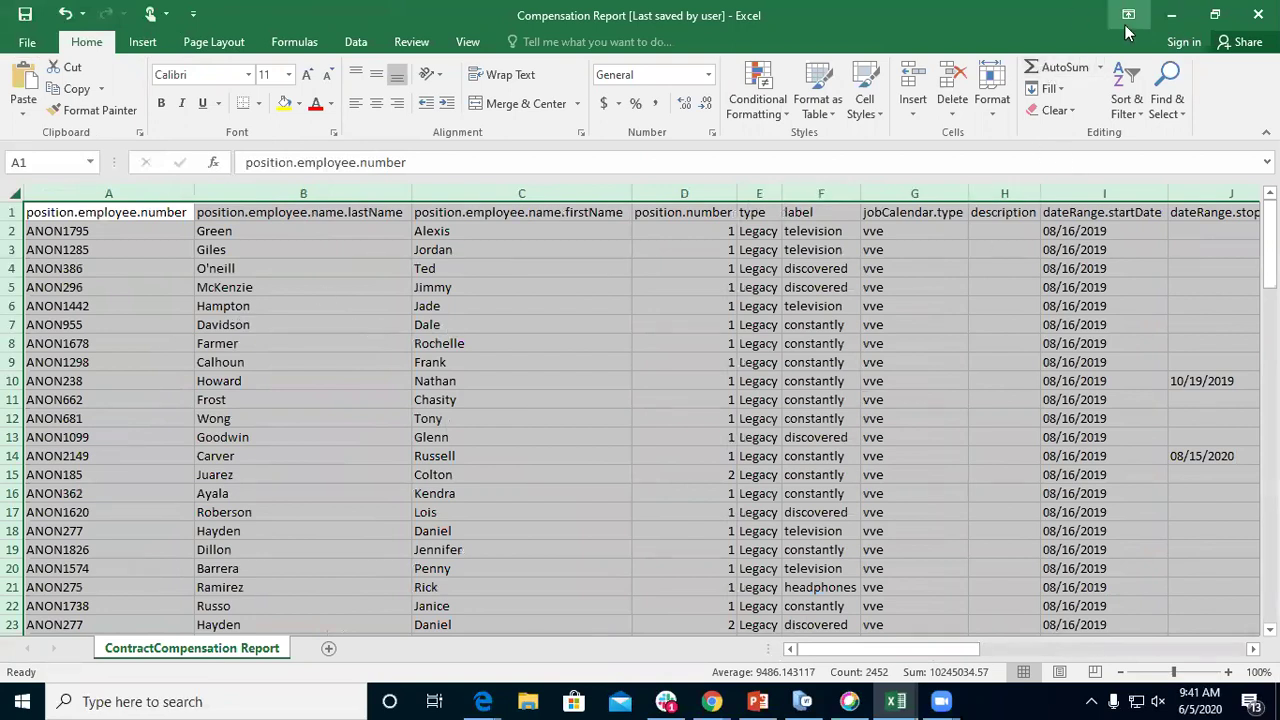
pyautogui.click(1170, 22)
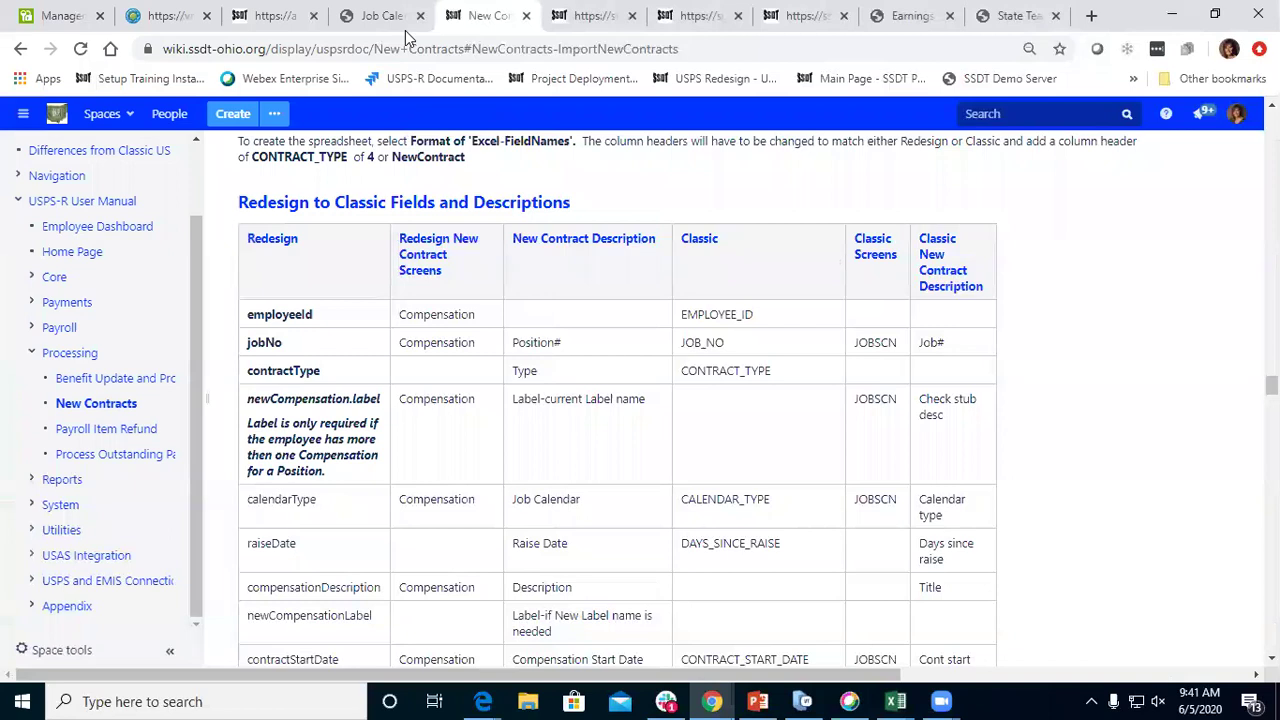
# Return to USPS and open the New Contract Compensation report from the Report Manager
pyautogui.click(294, 15)
pyautogui.click(340, 170)
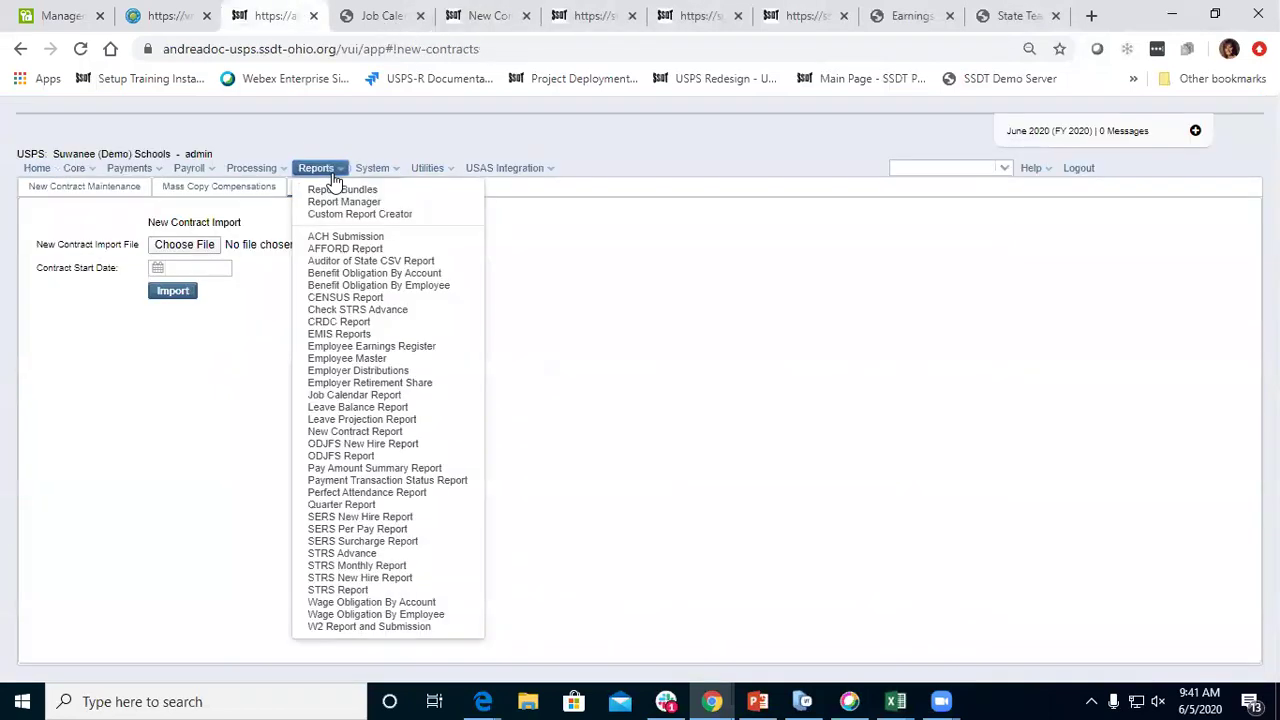
pyautogui.click(344, 202)
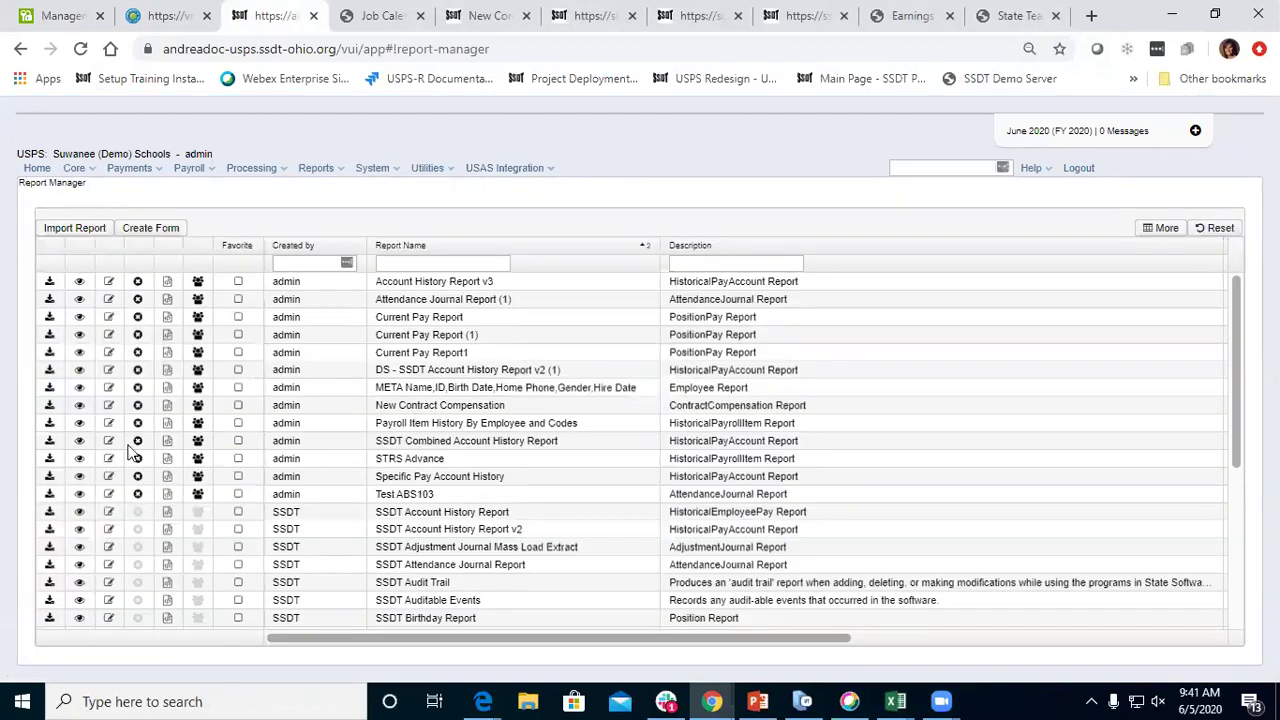
pyautogui.click(80, 406)
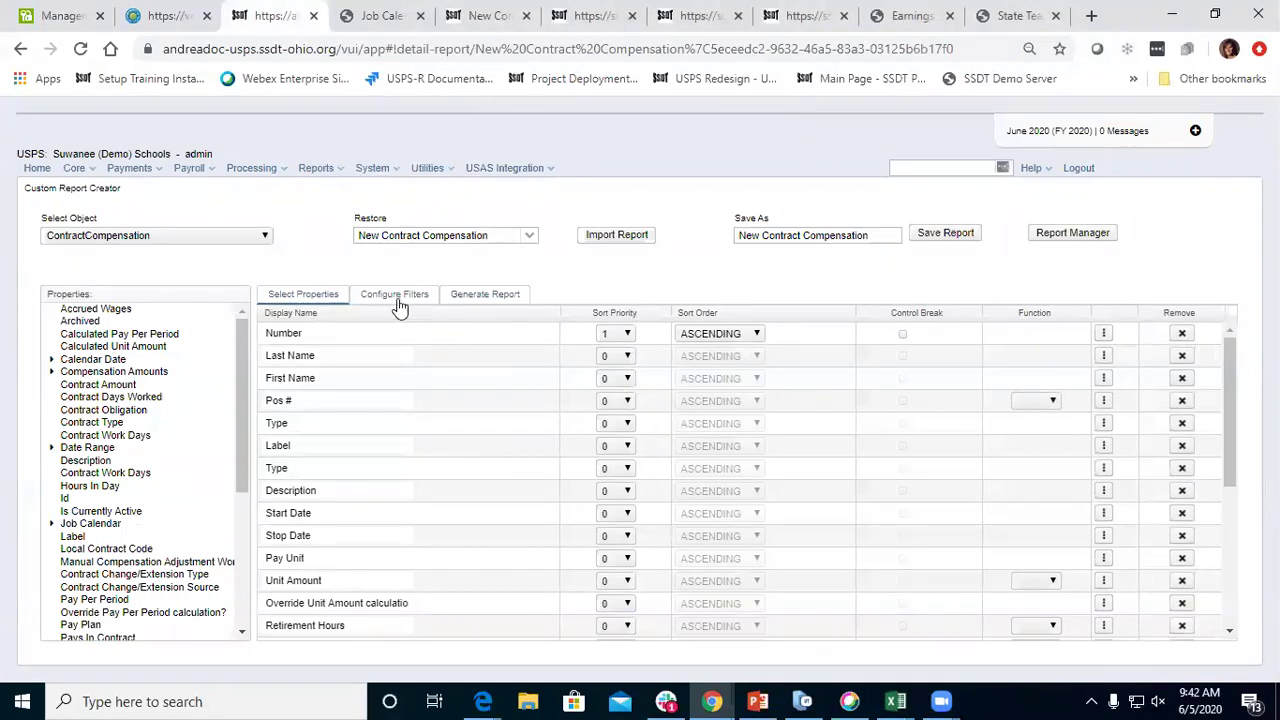
# Generate the New Contract Compensation report with the Pay Group query parameter set to 2
pyautogui.click(474, 302)
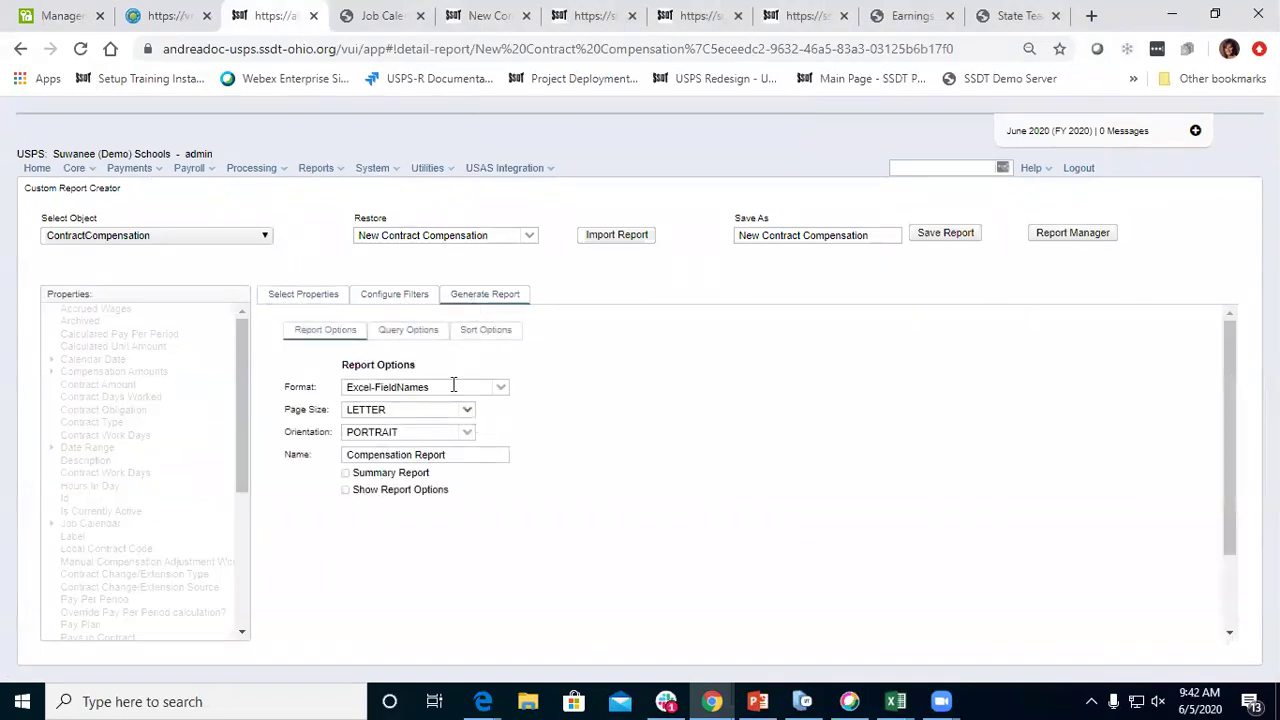
pyautogui.click(425, 331)
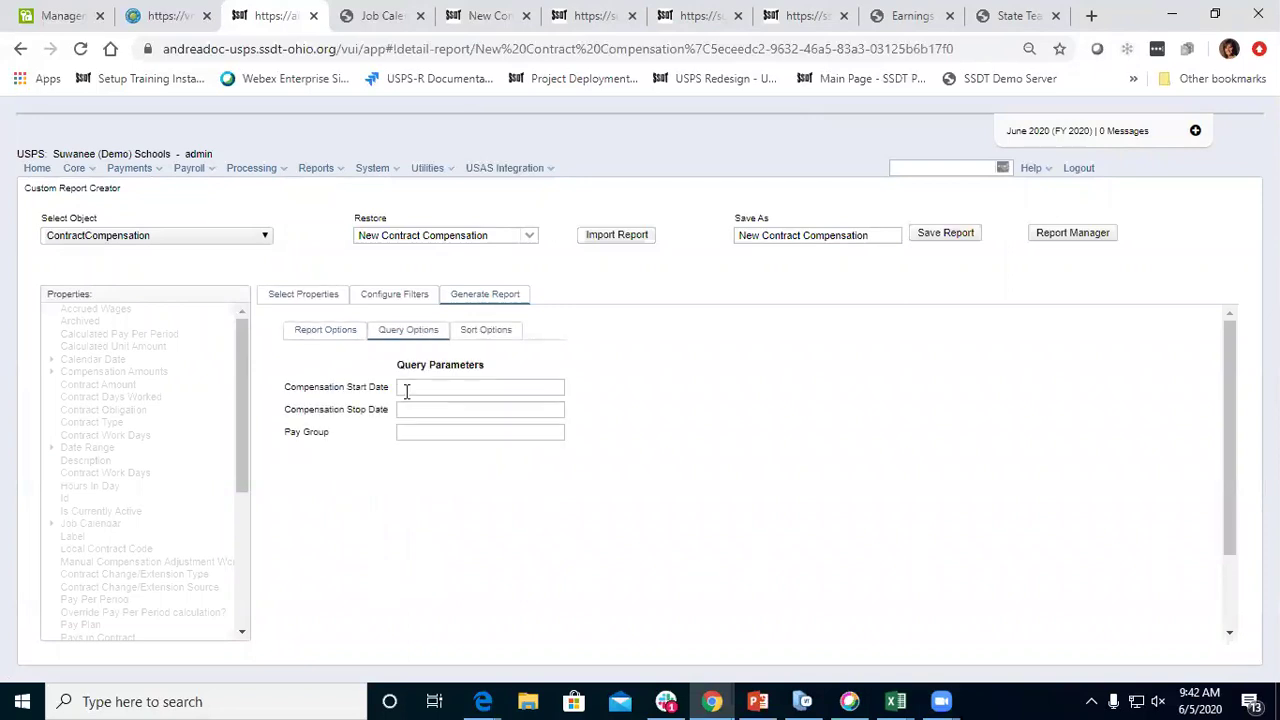
pyautogui.click(440, 430)
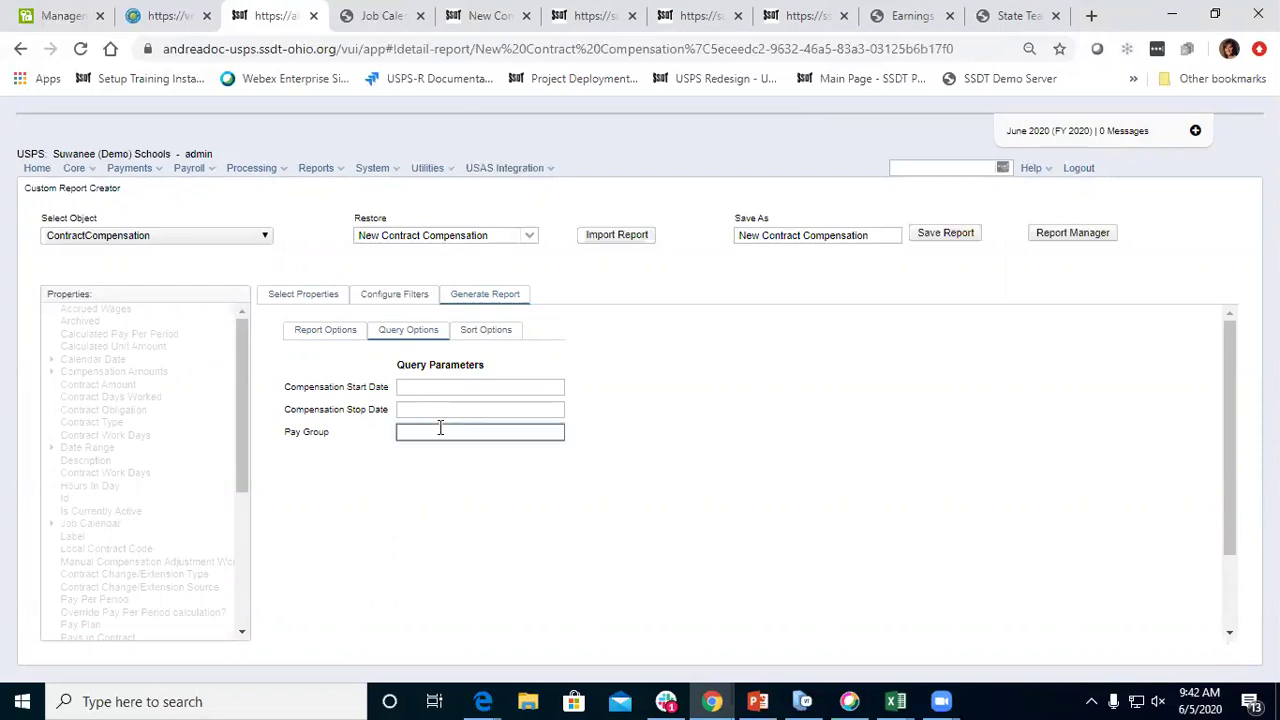
pyautogui.scroll(-2, 446, 587)
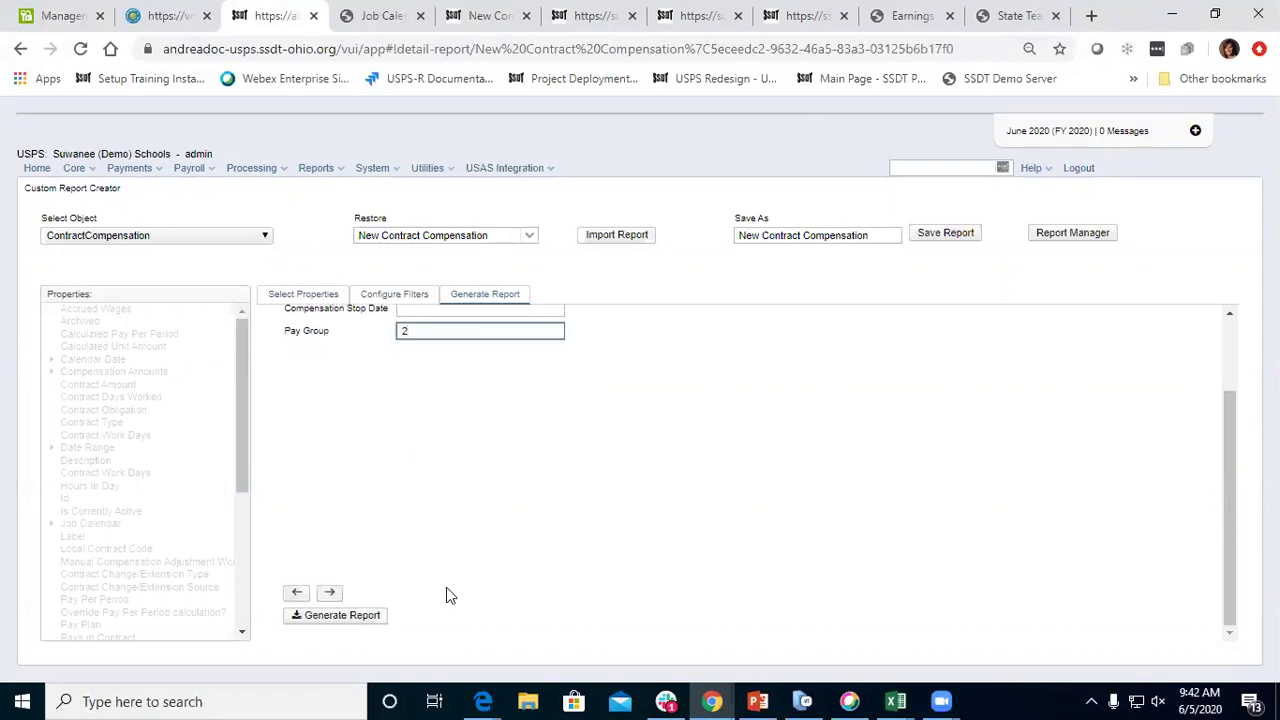
pyautogui.click(312, 626)
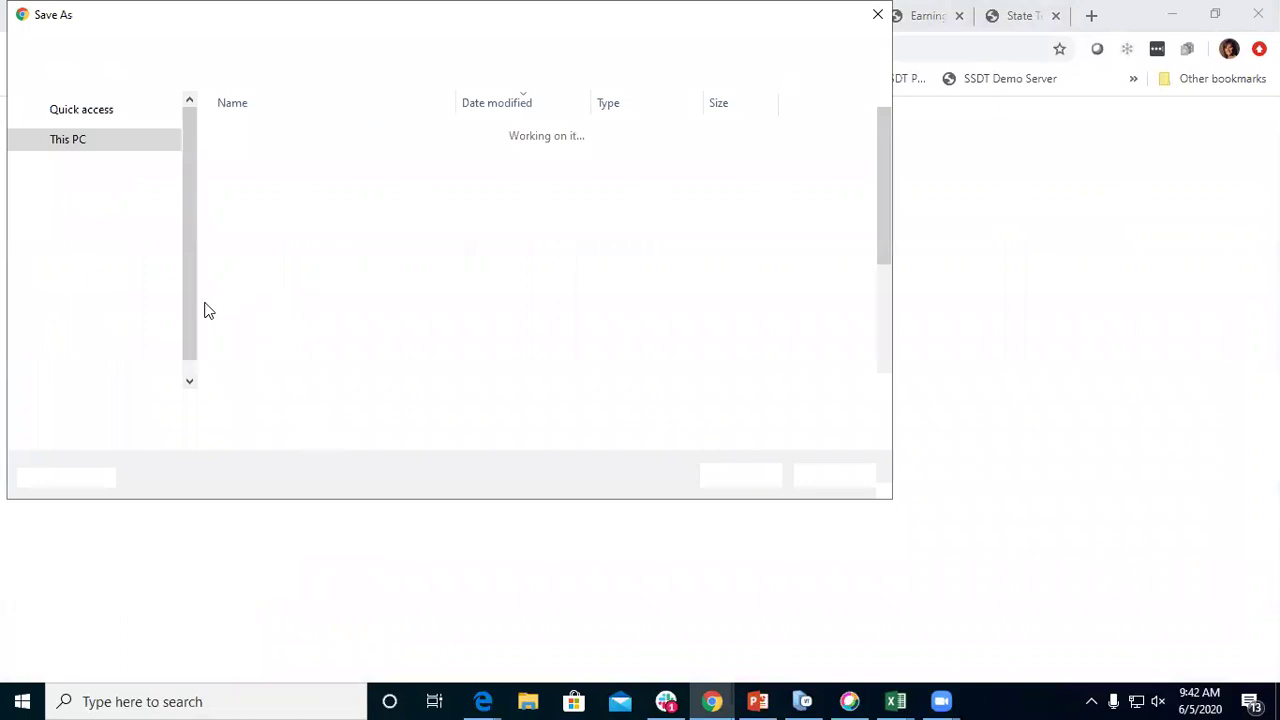
# Save the generated report to the Desktop as Compensation Report (4) and open it in Excel
pyautogui.scroll(4, 175, 220)
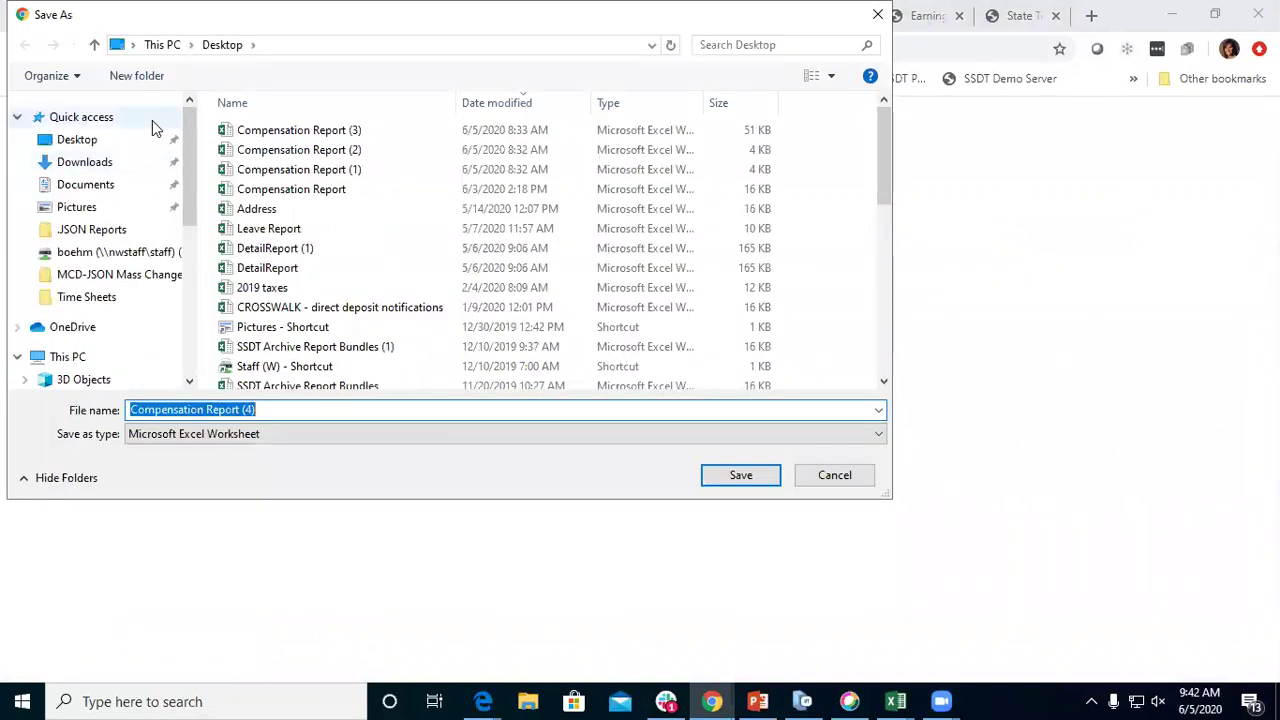
pyautogui.click(105, 140)
pyautogui.click(740, 475)
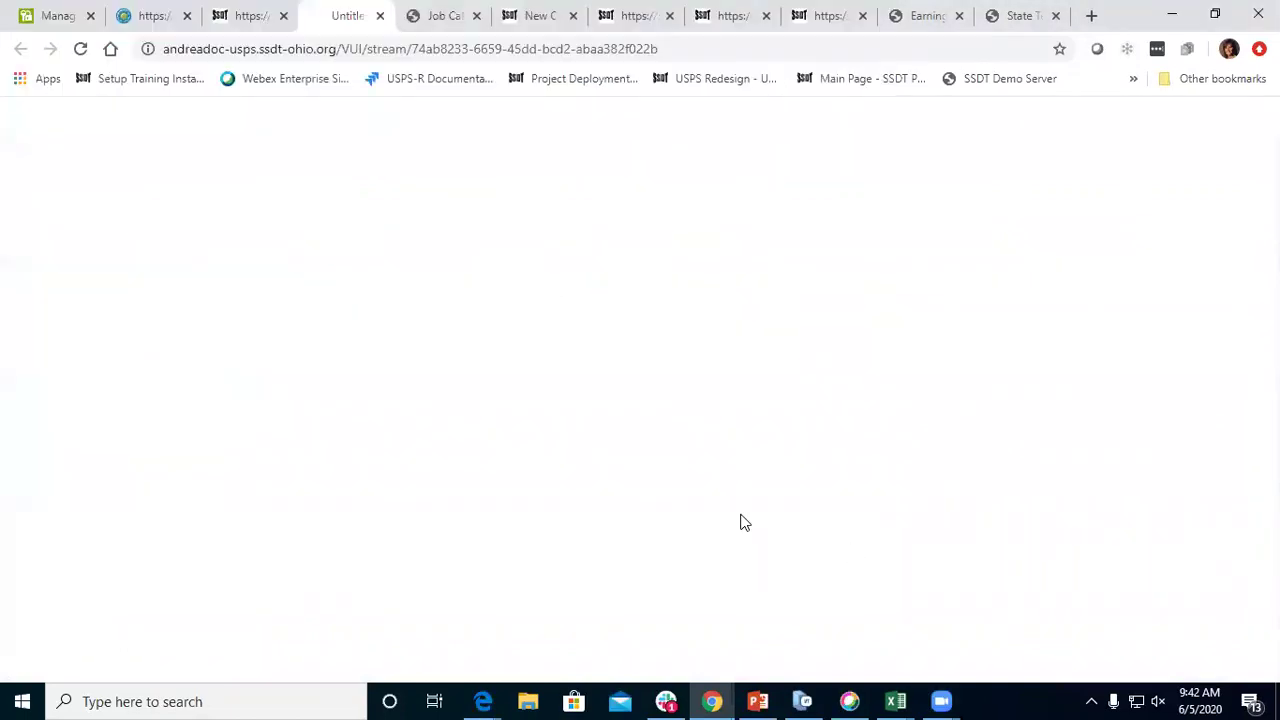
pyautogui.click(18, 668)
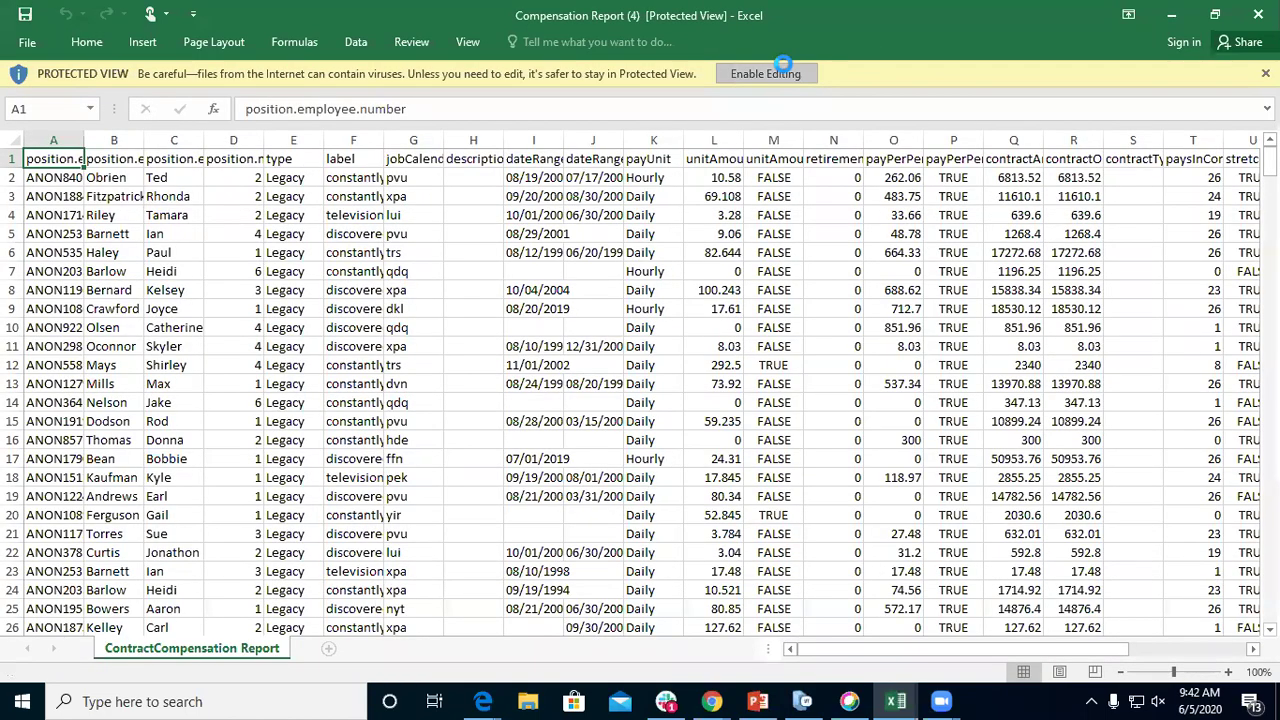
# Enable editing in the Compensation Report (4) workbook and autofit the width of all its columns
pyautogui.click(772, 72)
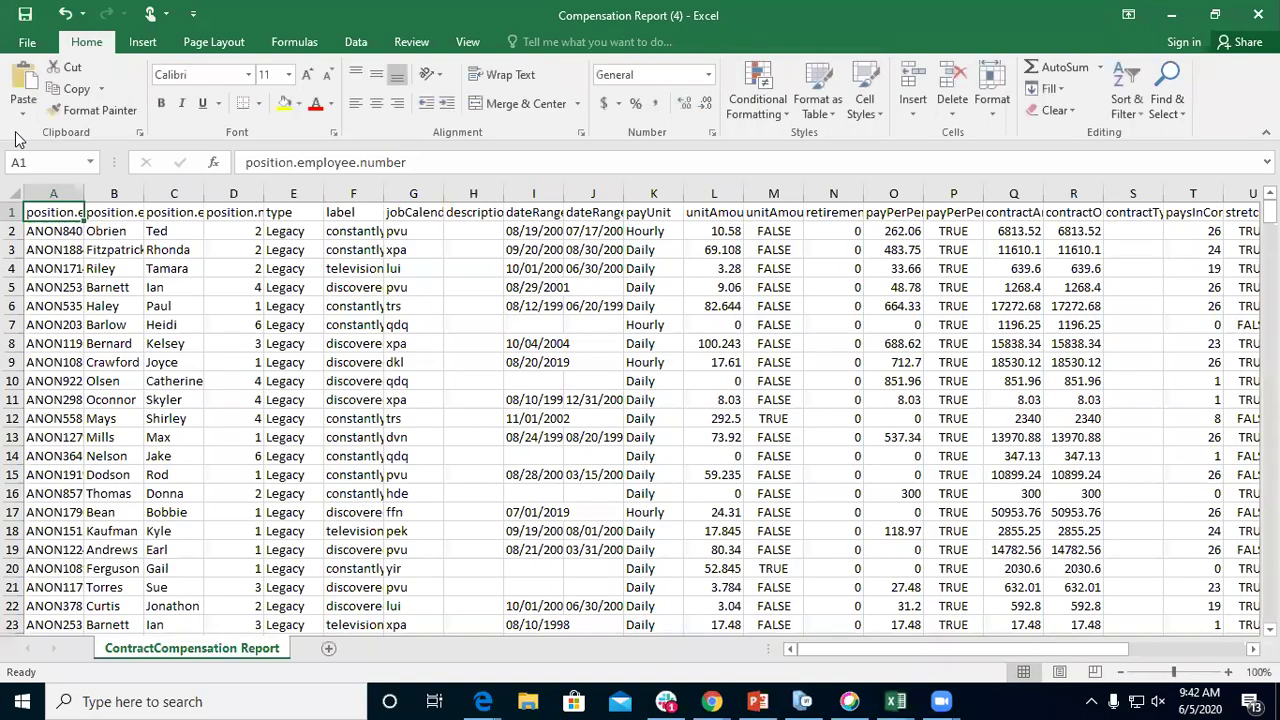
pyautogui.click(15, 191)
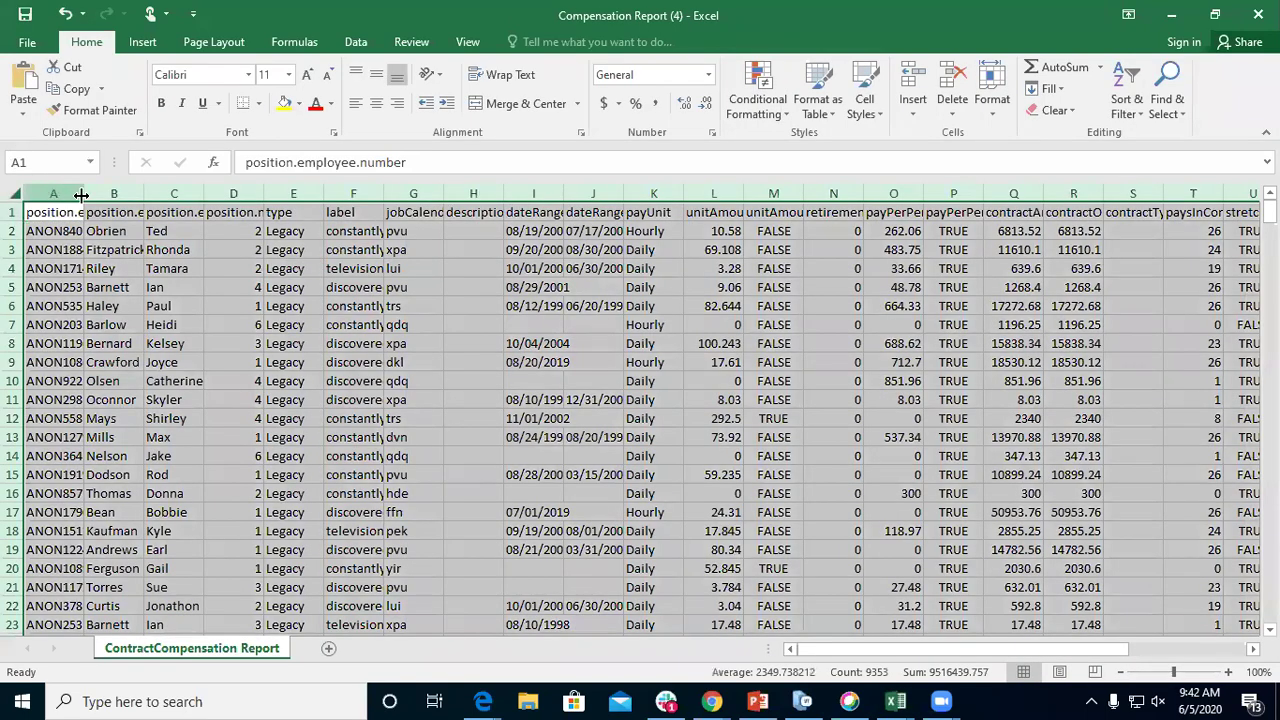
pyautogui.doubleClick(81, 194)
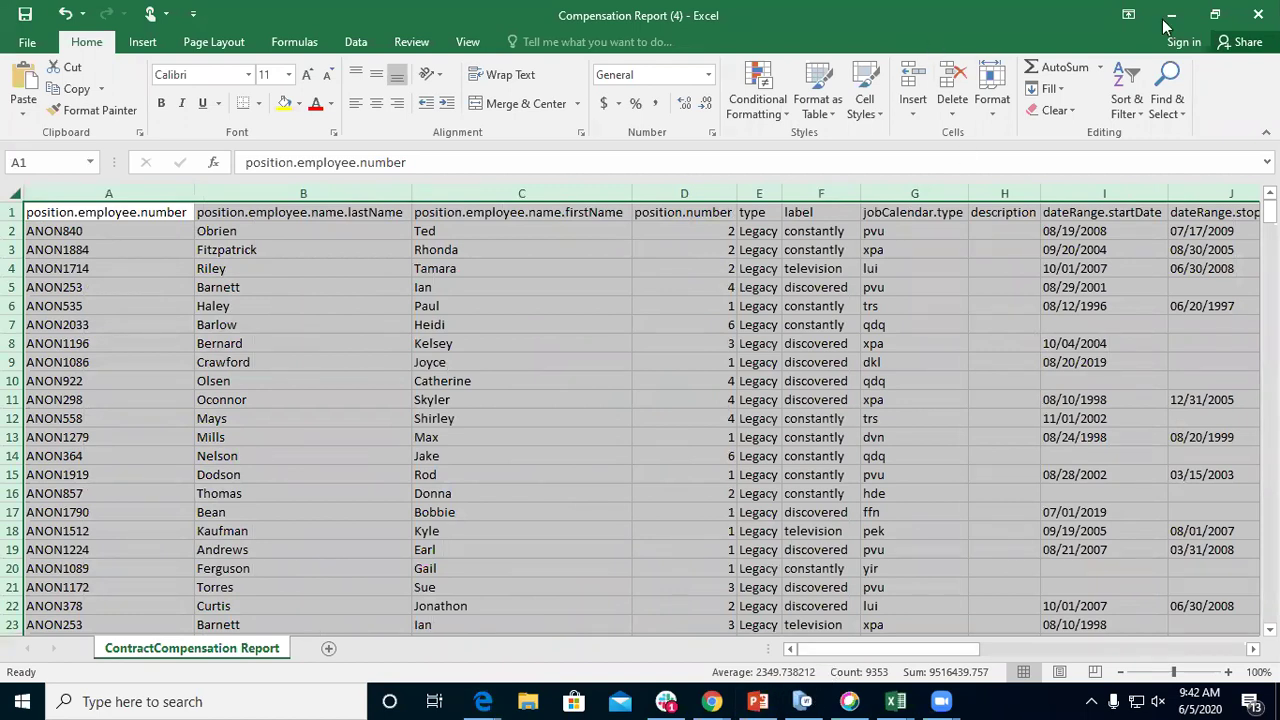
# Reduce Compensation Report (4) to a smaller window, minimize the older report, and return to the New Contracts wiki page
pyautogui.click(1215, 14)
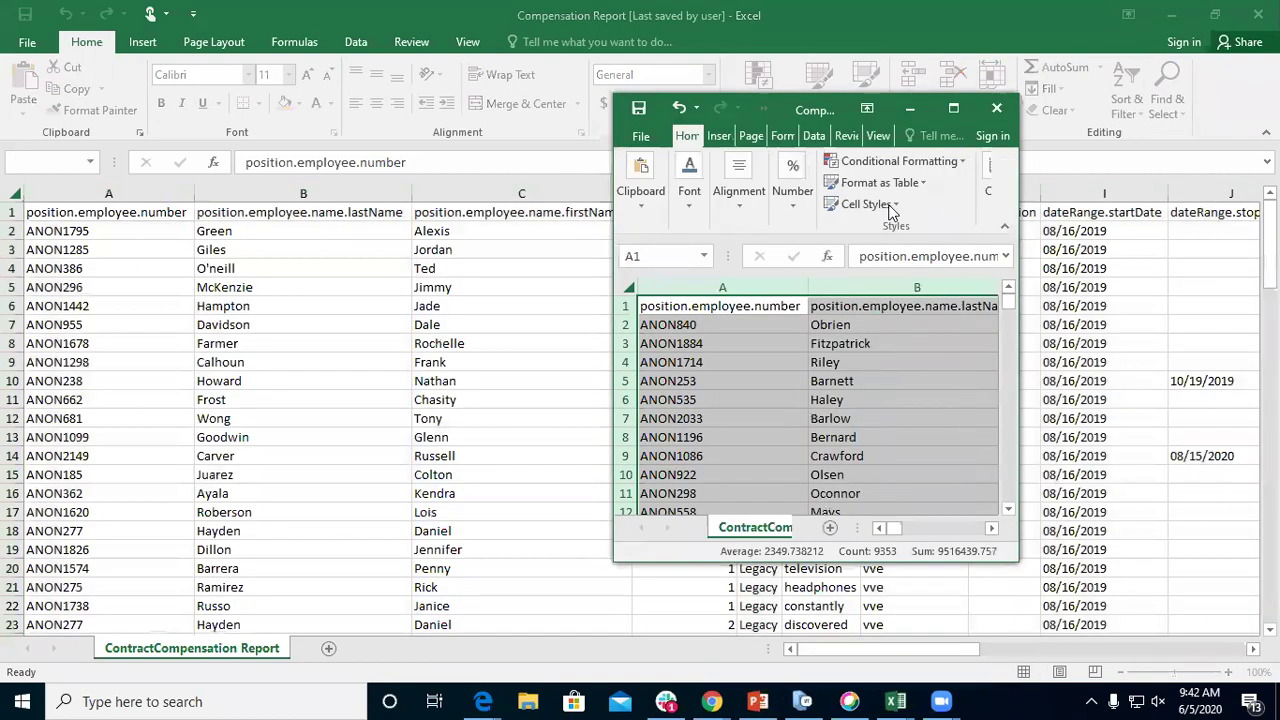
pyautogui.click(1170, 17)
pyautogui.click(460, 14)
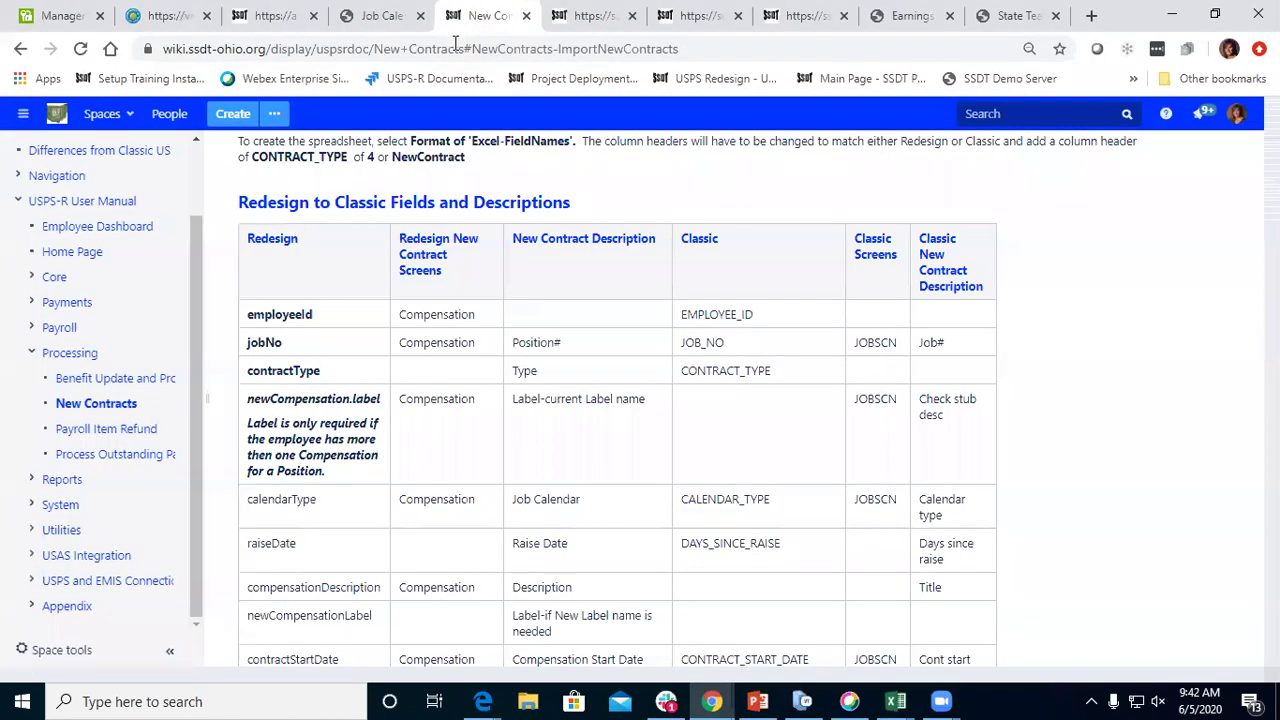
# Widen the Compensation Report (4) window and place it below the wiki field table's header for comparing the column names
pyautogui.click(889, 698)
pyautogui.click(1190, 615)
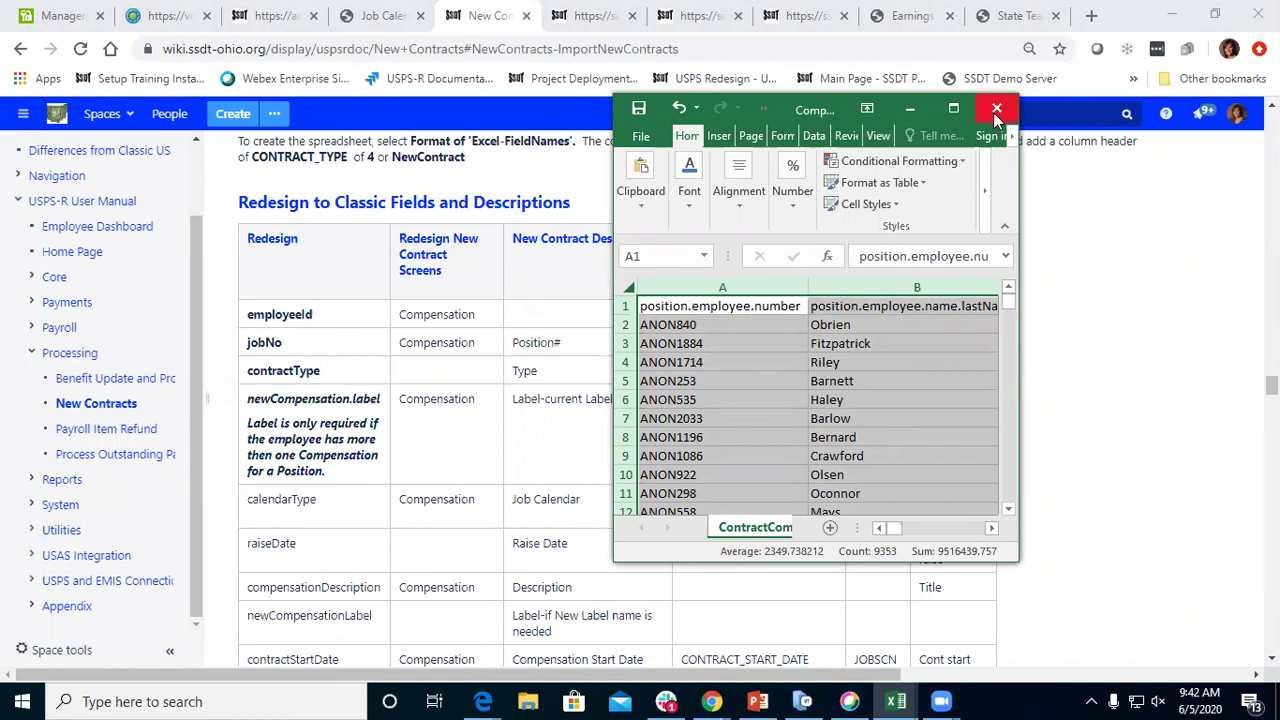
pyautogui.moveTo(1018, 412); pyautogui.dragTo(1224, 412)
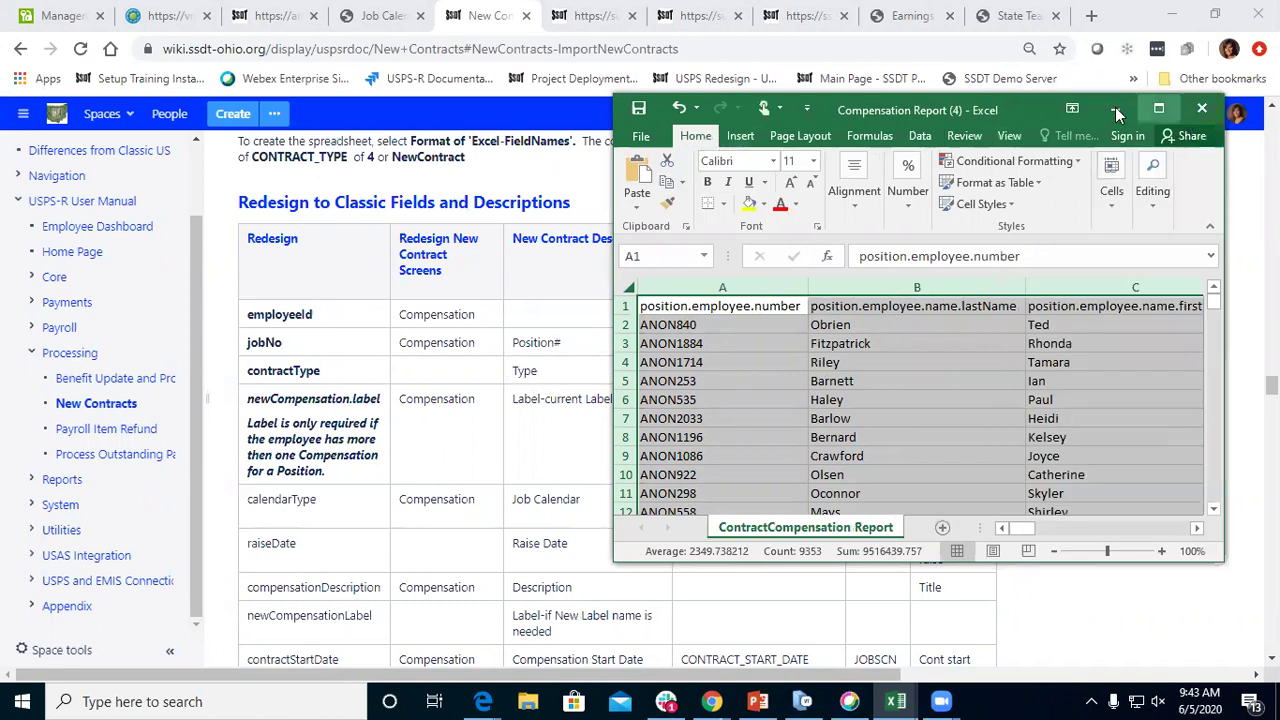
pyautogui.moveTo(1020, 109); pyautogui.dragTo(609, 153)
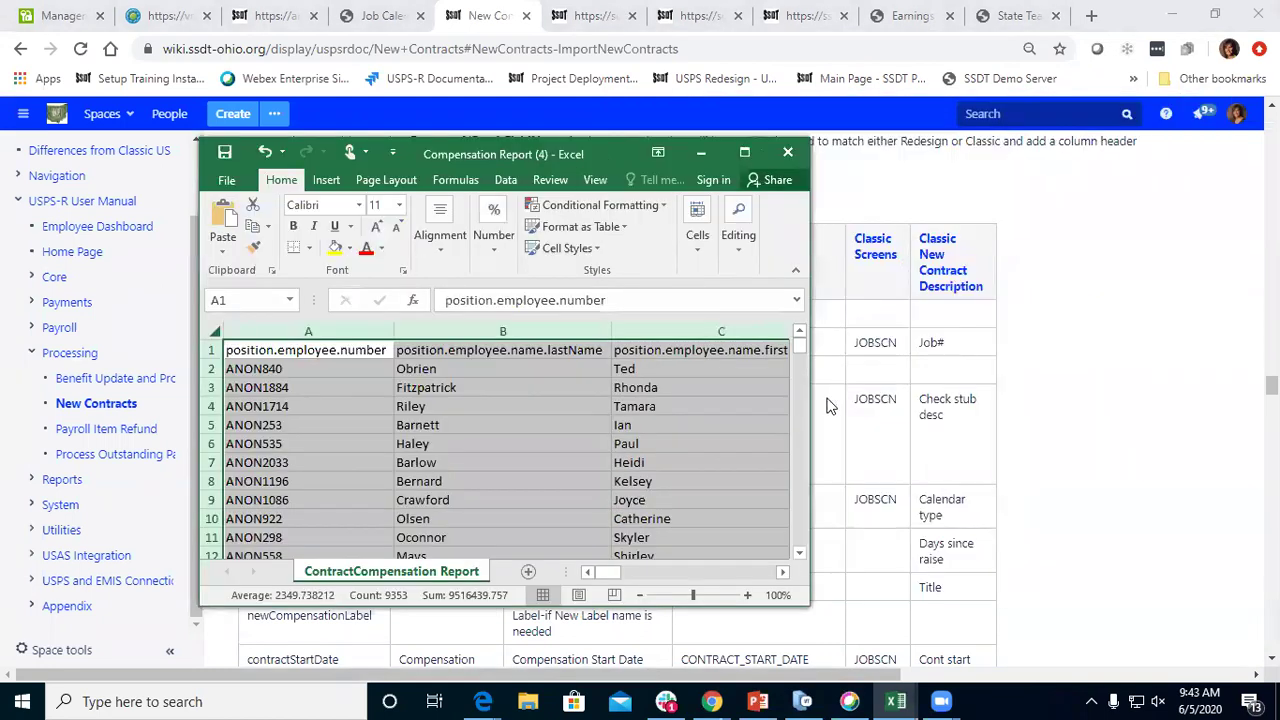
pyautogui.moveTo(810, 427); pyautogui.dragTo(1108, 427)
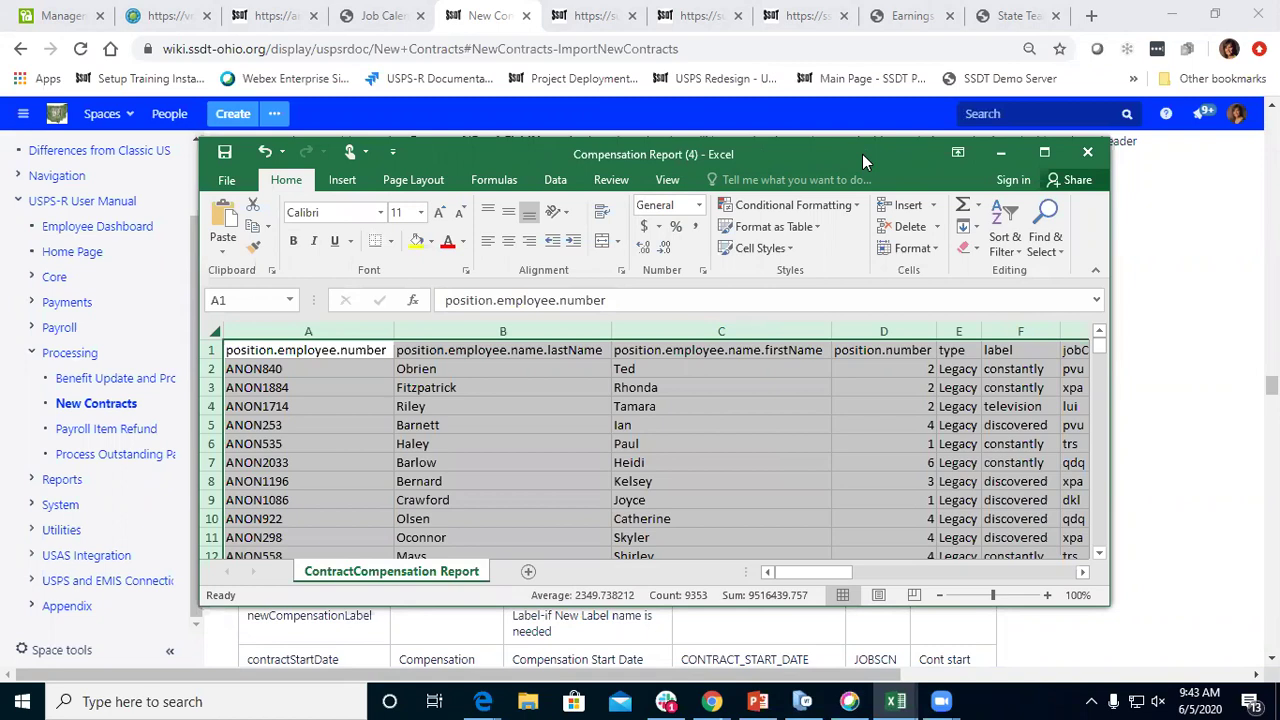
pyautogui.moveTo(862, 154); pyautogui.dragTo(867, 359)
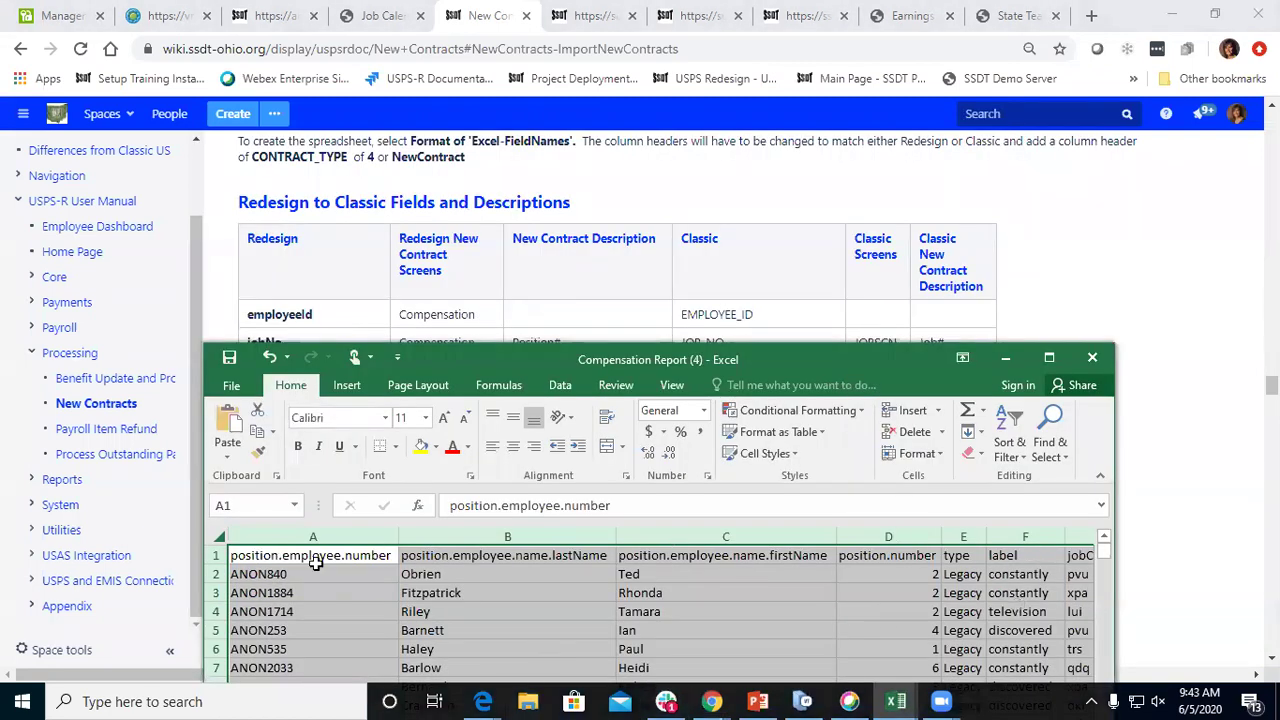
pyautogui.scroll(-1, 906, 622)
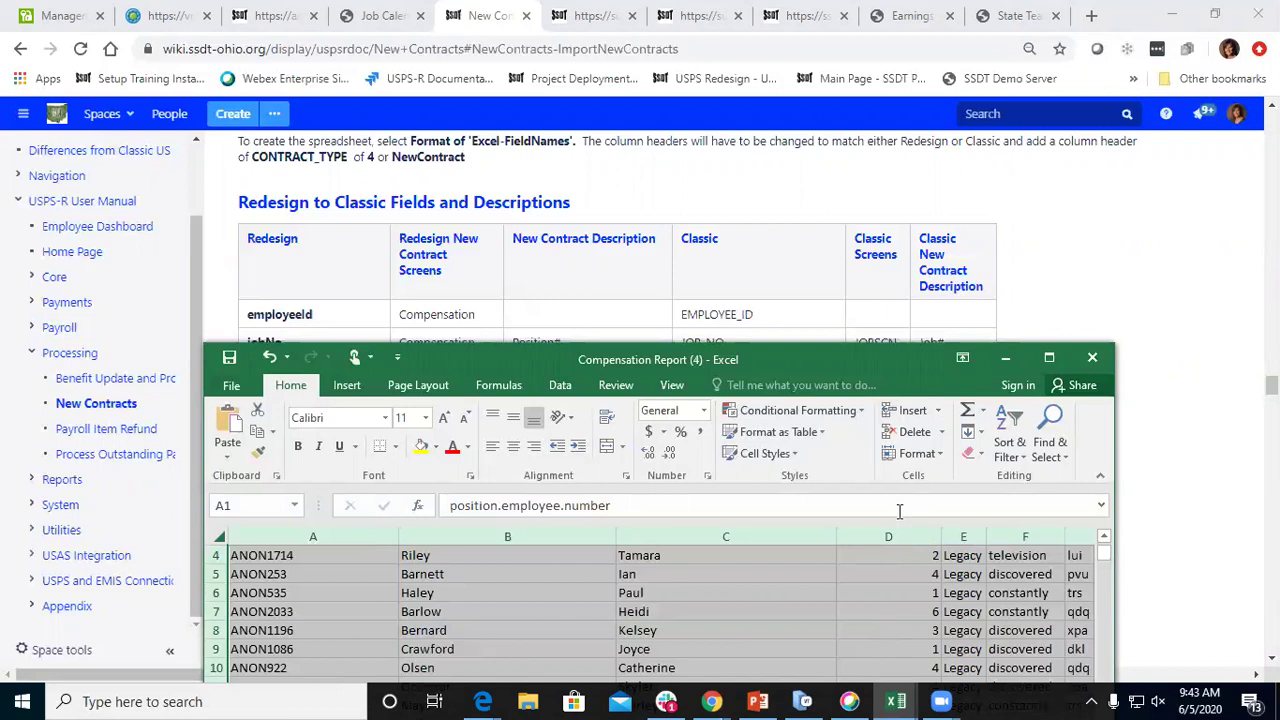
pyautogui.scroll(-1, 908, 298)
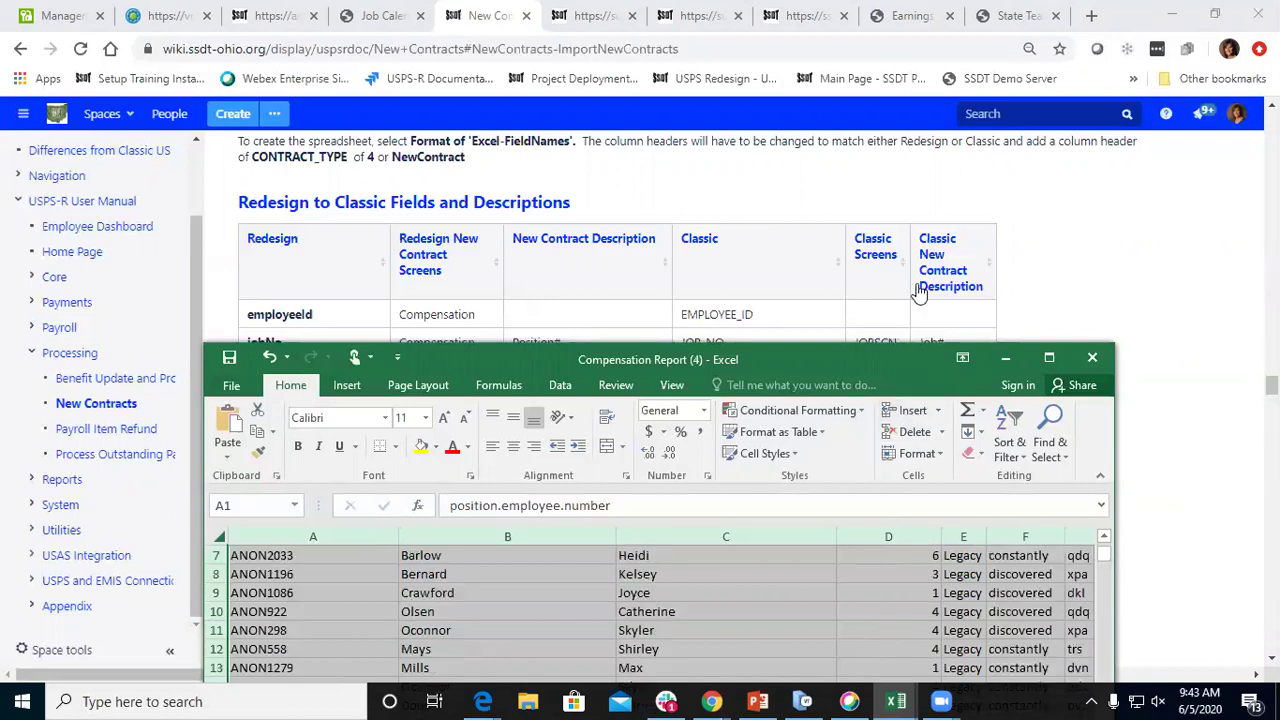
# Review the remaining rows of the wiki field table against the header row of the Compensation Report (4) workbook
pyautogui.click(1070, 266)
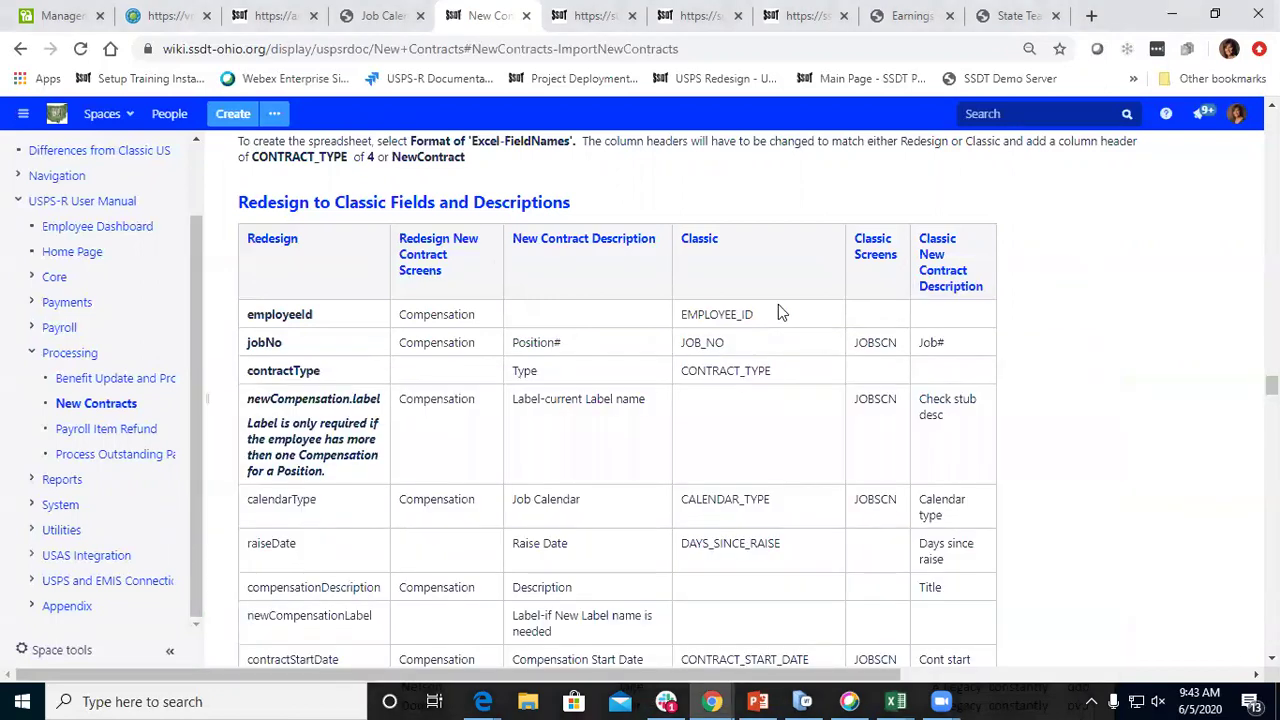
pyautogui.scroll(-1, 757, 455)
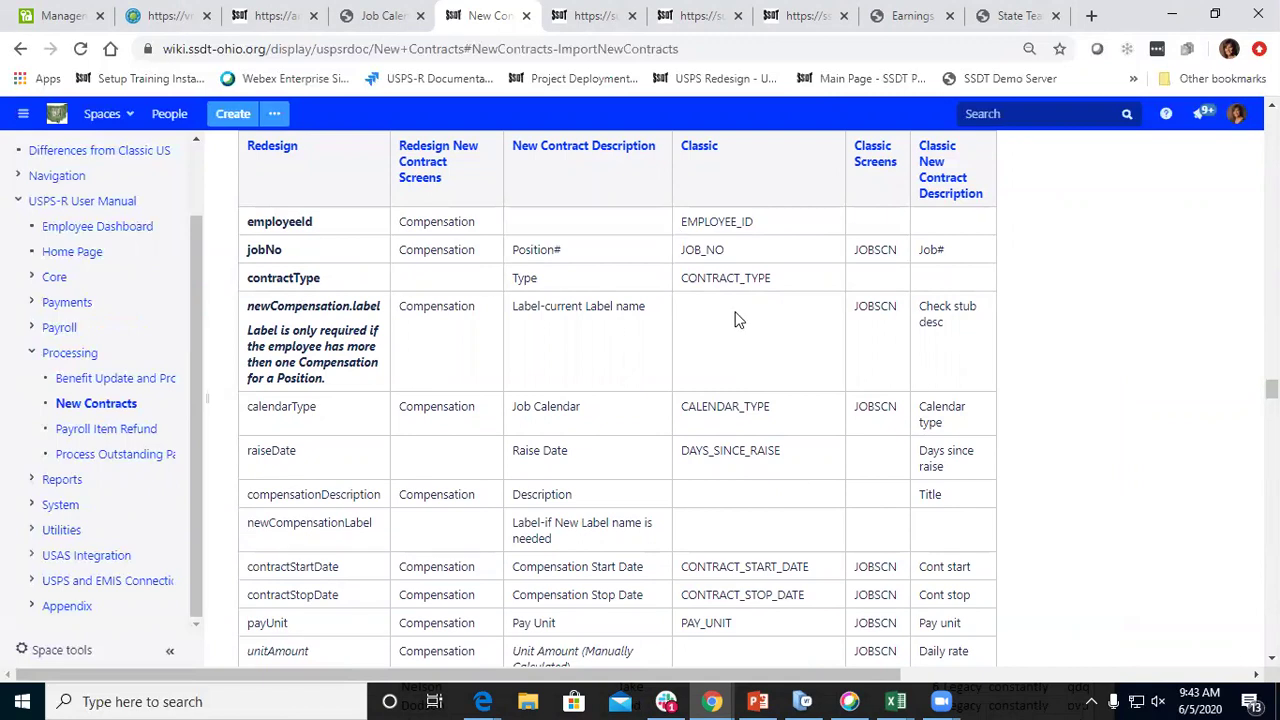
pyautogui.scroll(-3, 750, 345)
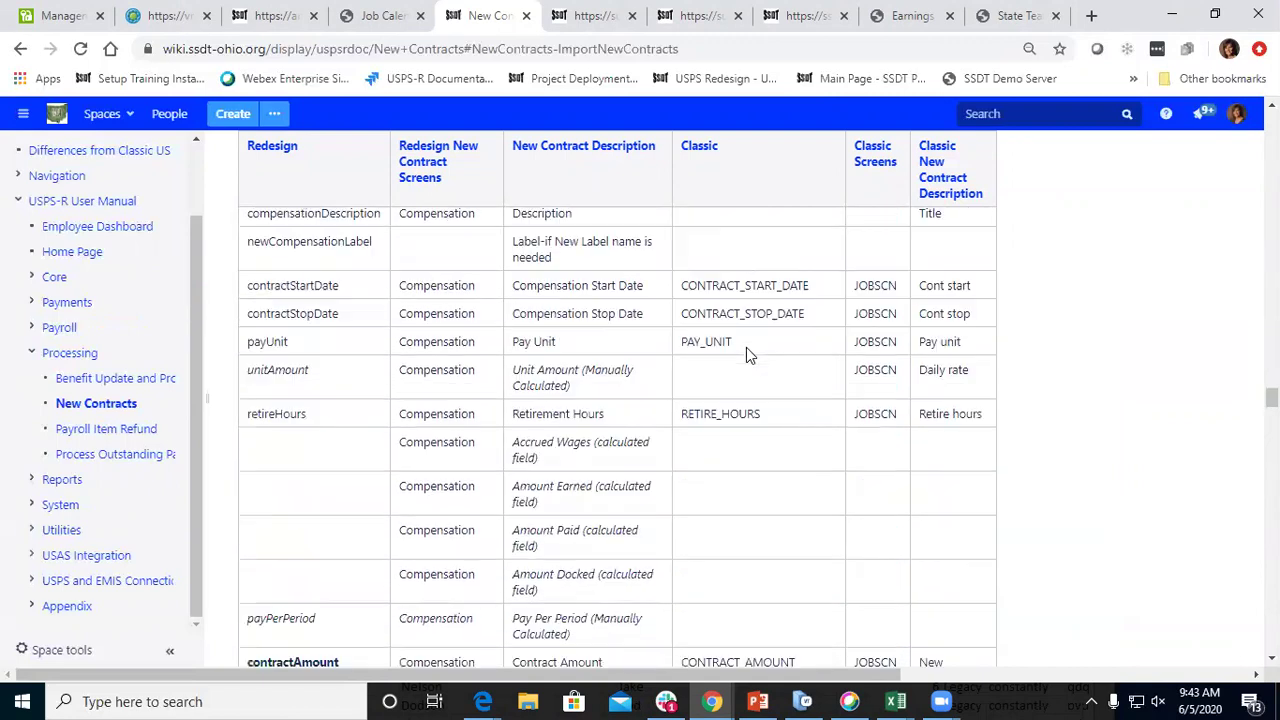
pyautogui.moveTo(896, 701)
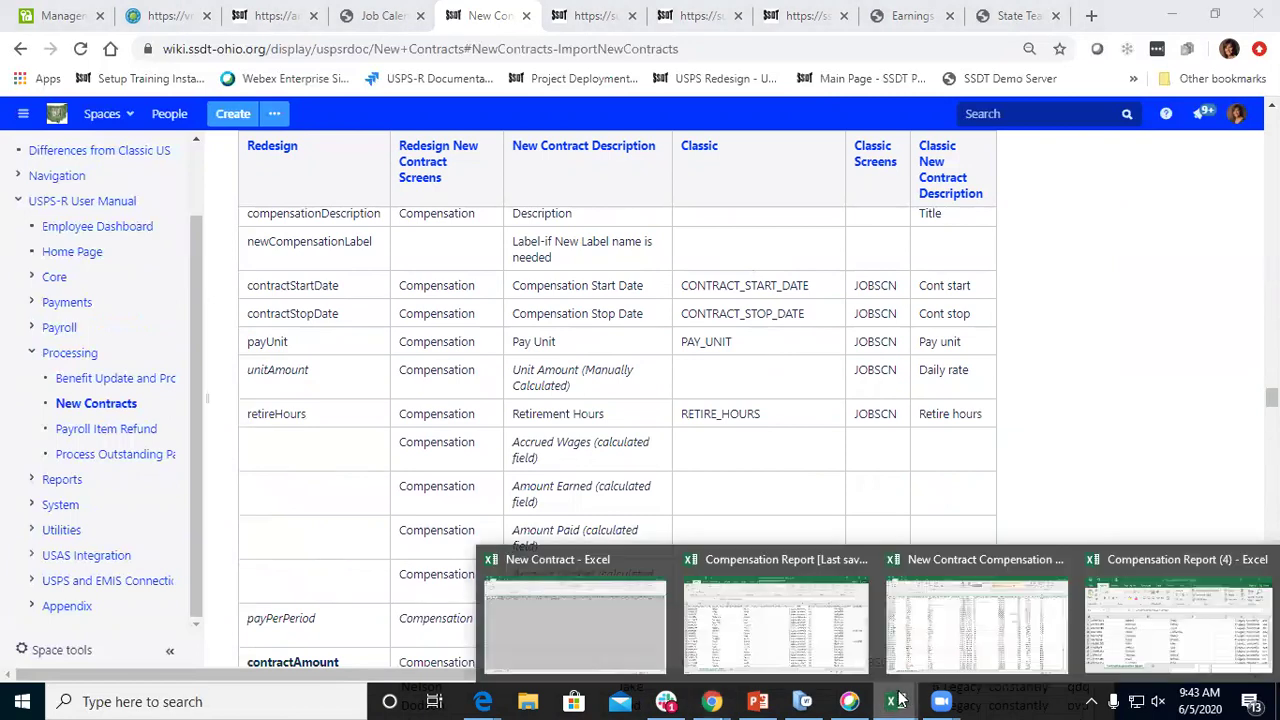
pyautogui.click(1163, 644)
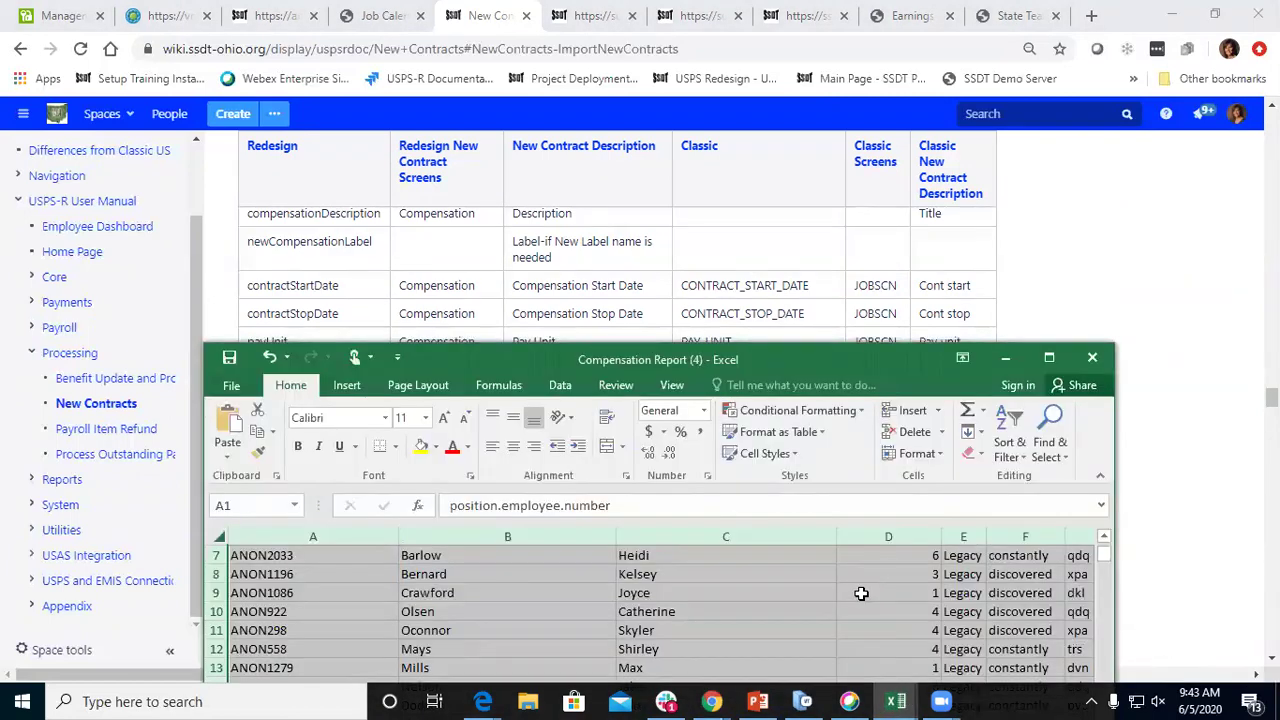
pyautogui.scroll(2, 860, 600)
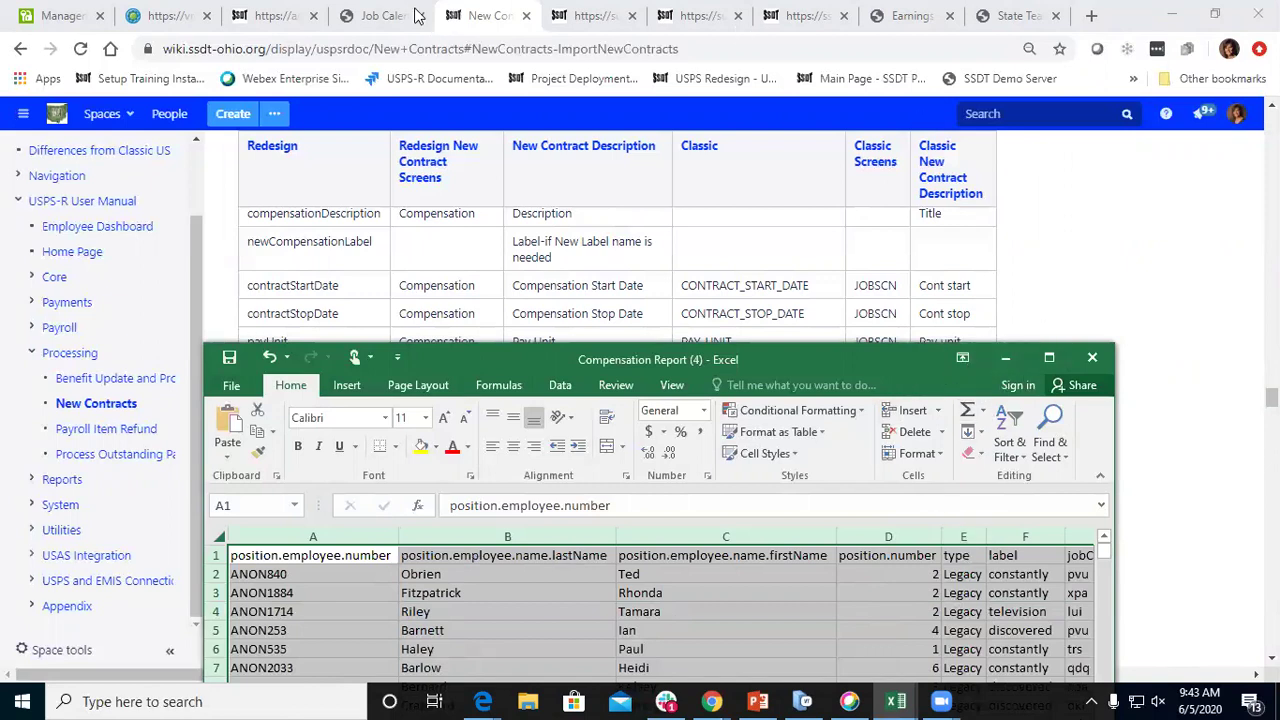
# Switch to the USPS application and open the Report Manager
pyautogui.click(268, 12)
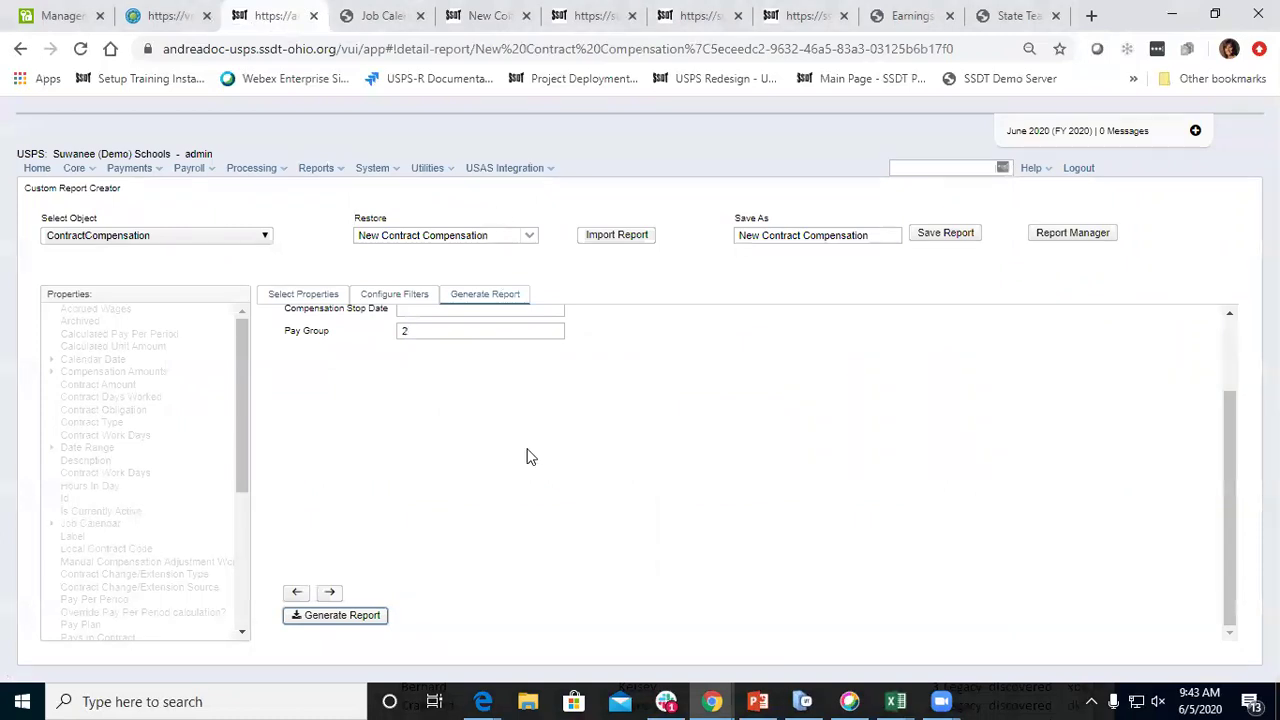
pyautogui.moveTo(893, 699)
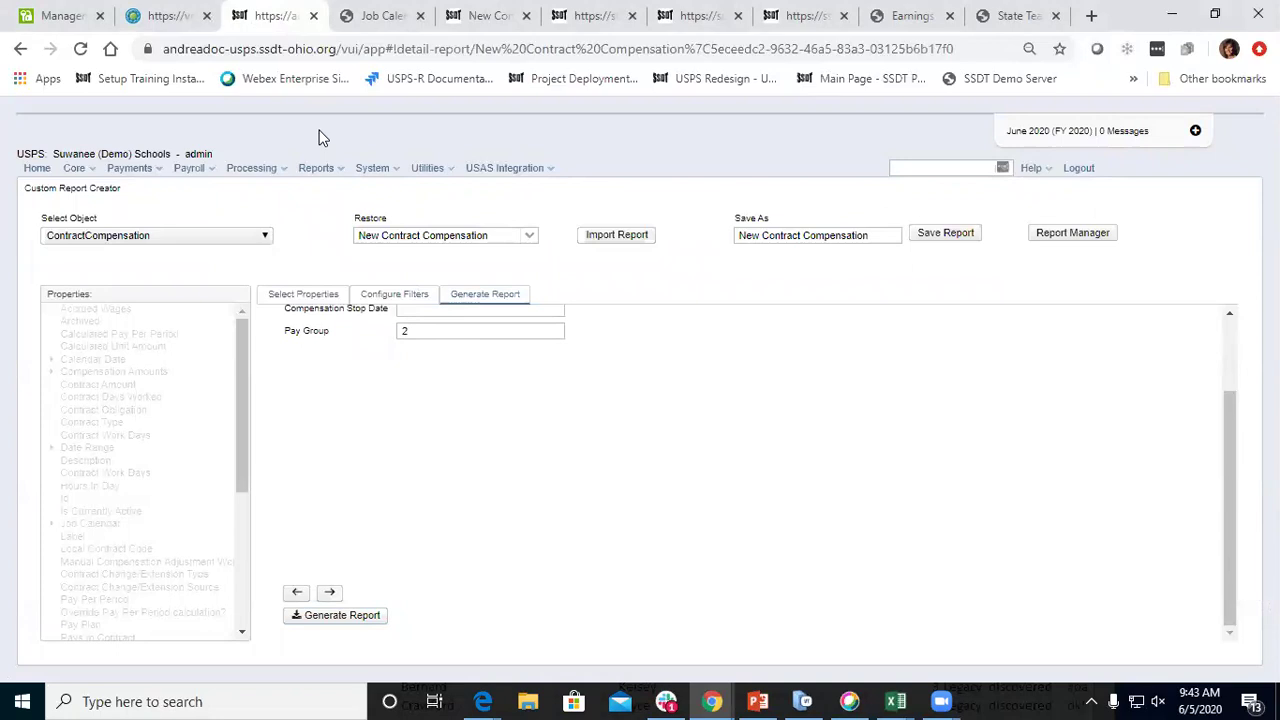
pyautogui.scroll(2, 465, 382)
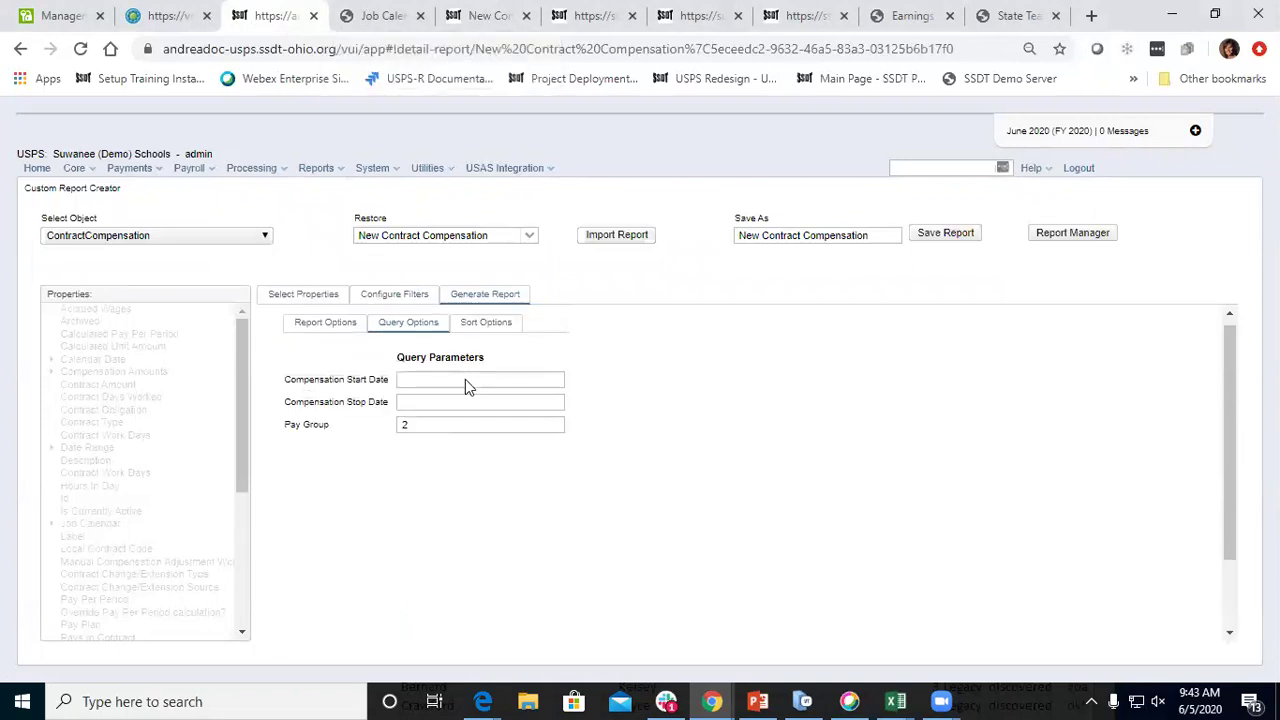
pyautogui.click(328, 170)
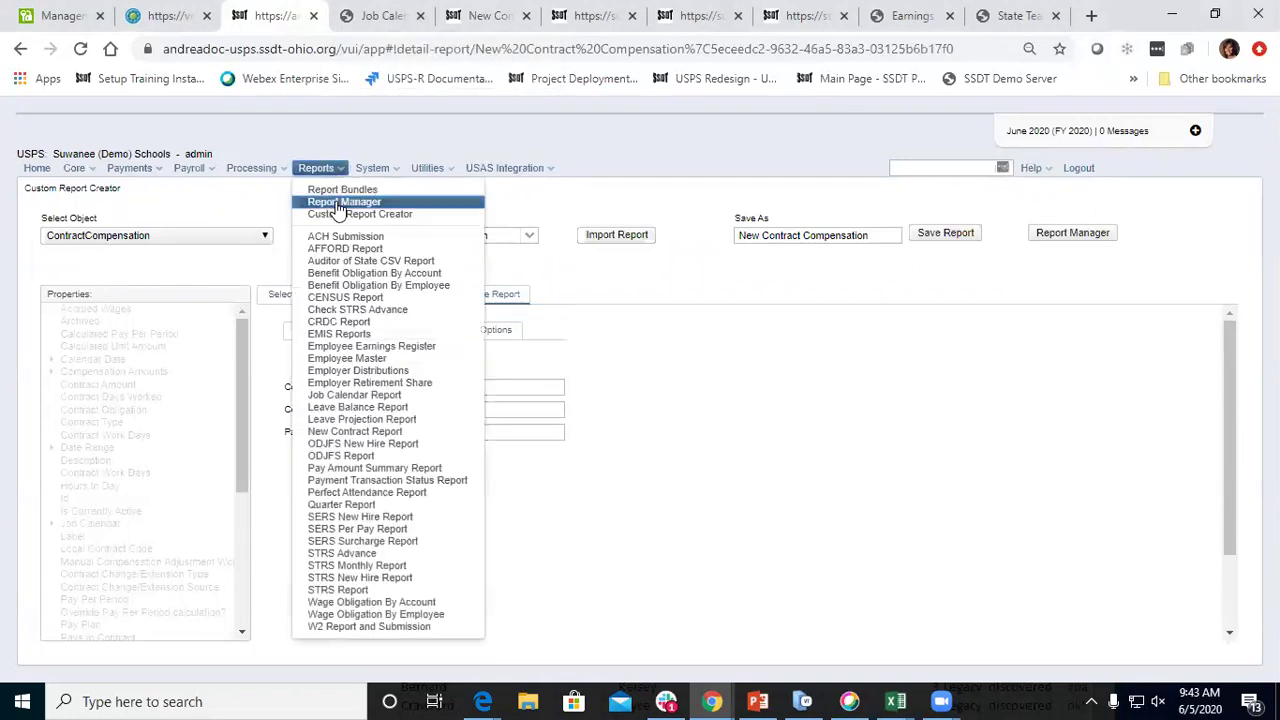
pyautogui.click(340, 204)
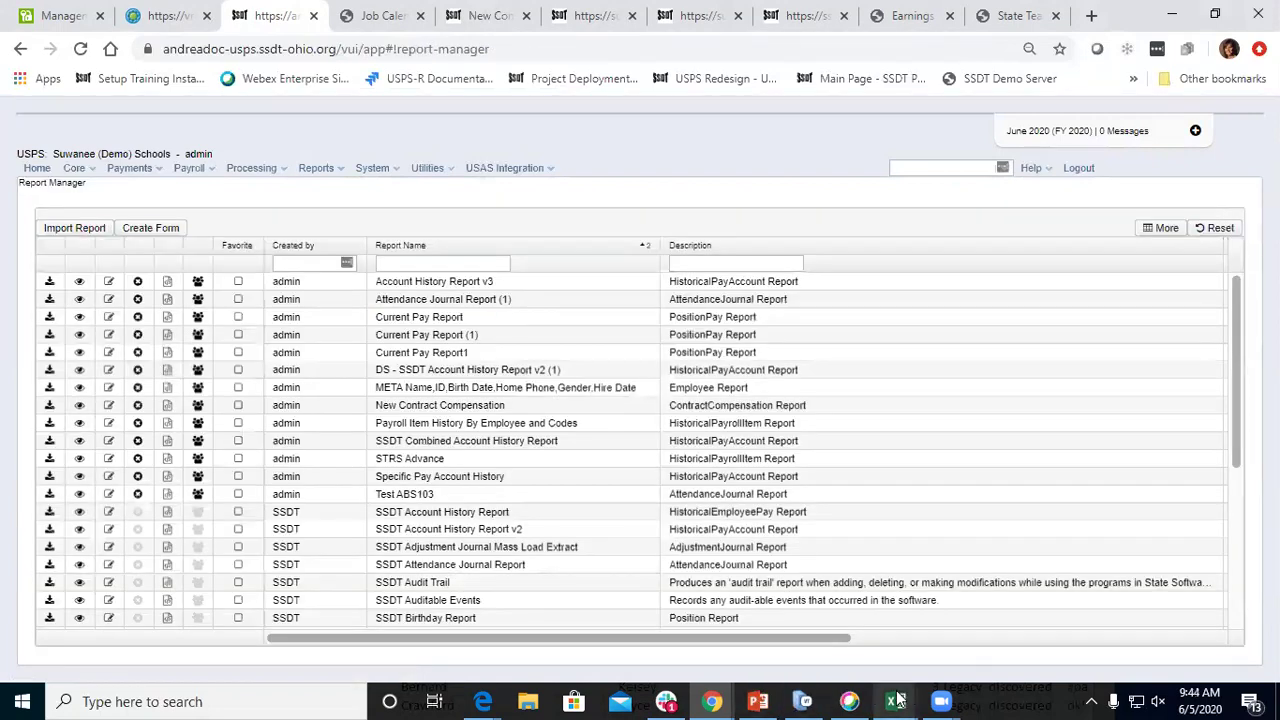
# Review all columns of the New Contract workbook in Excel at full size and minimize it
pyautogui.click(622, 619)
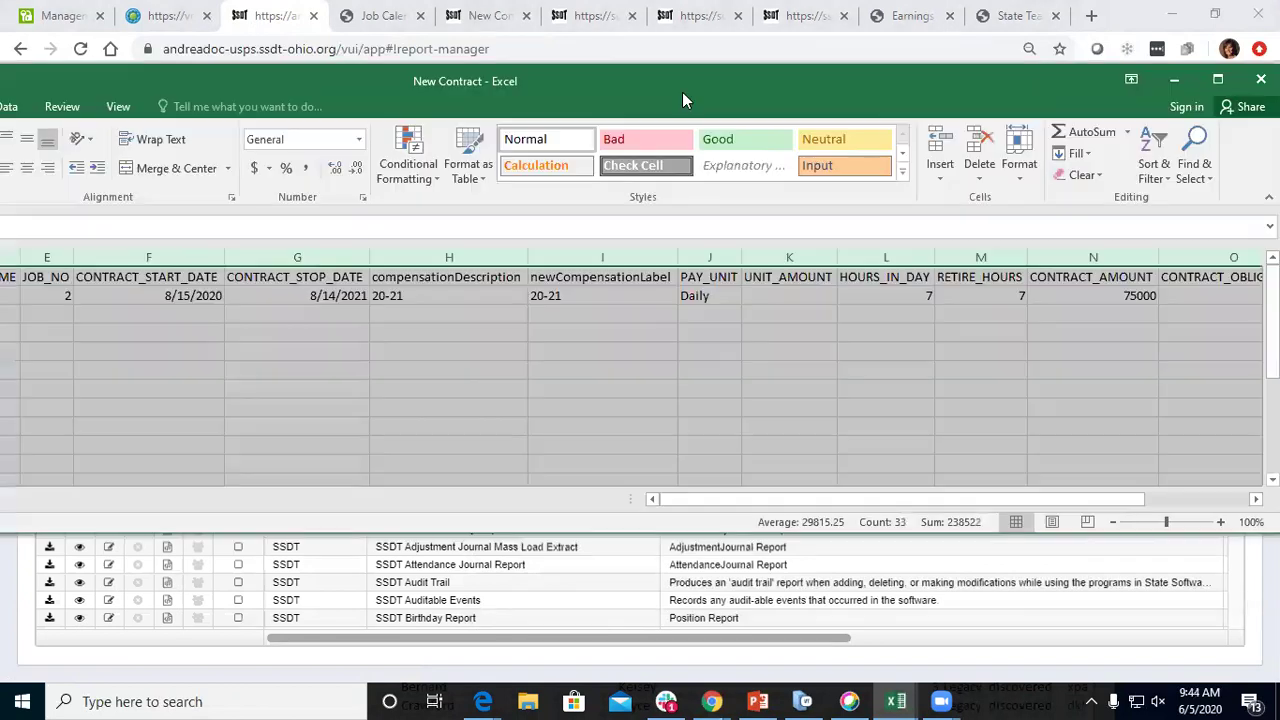
pyautogui.click(1222, 79)
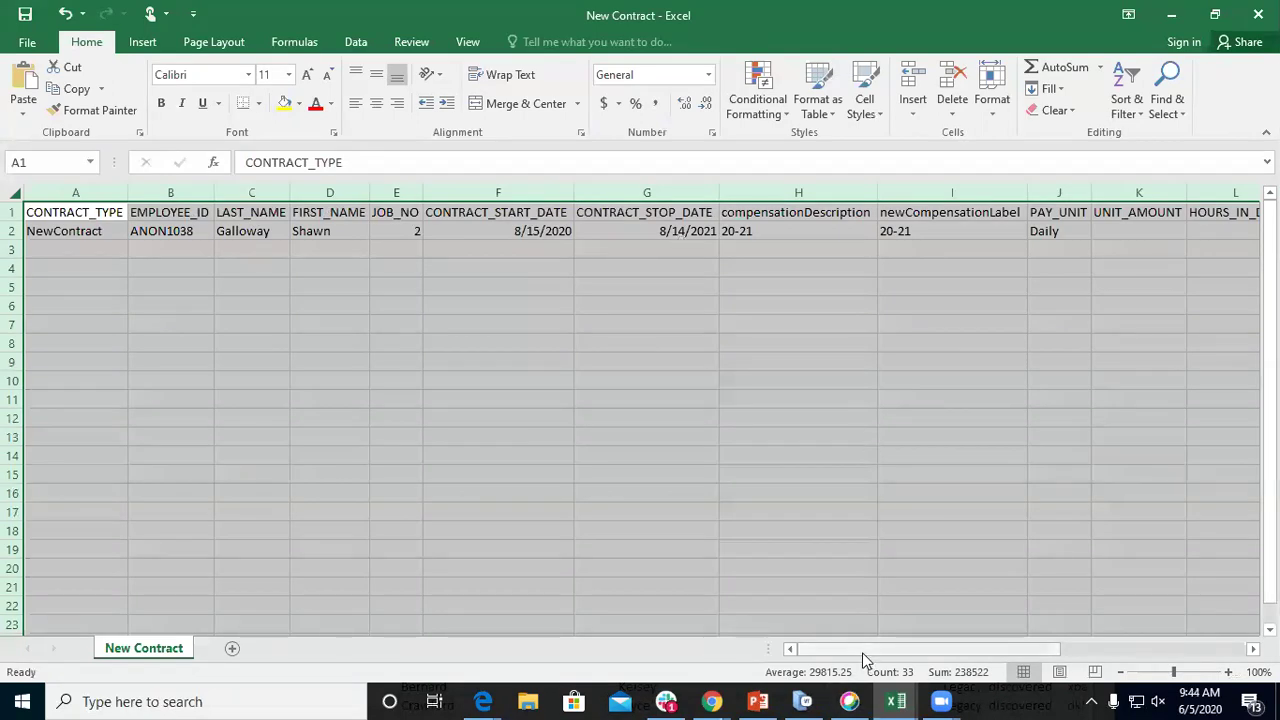
pyautogui.moveTo(858, 650); pyautogui.dragTo(1045, 650)
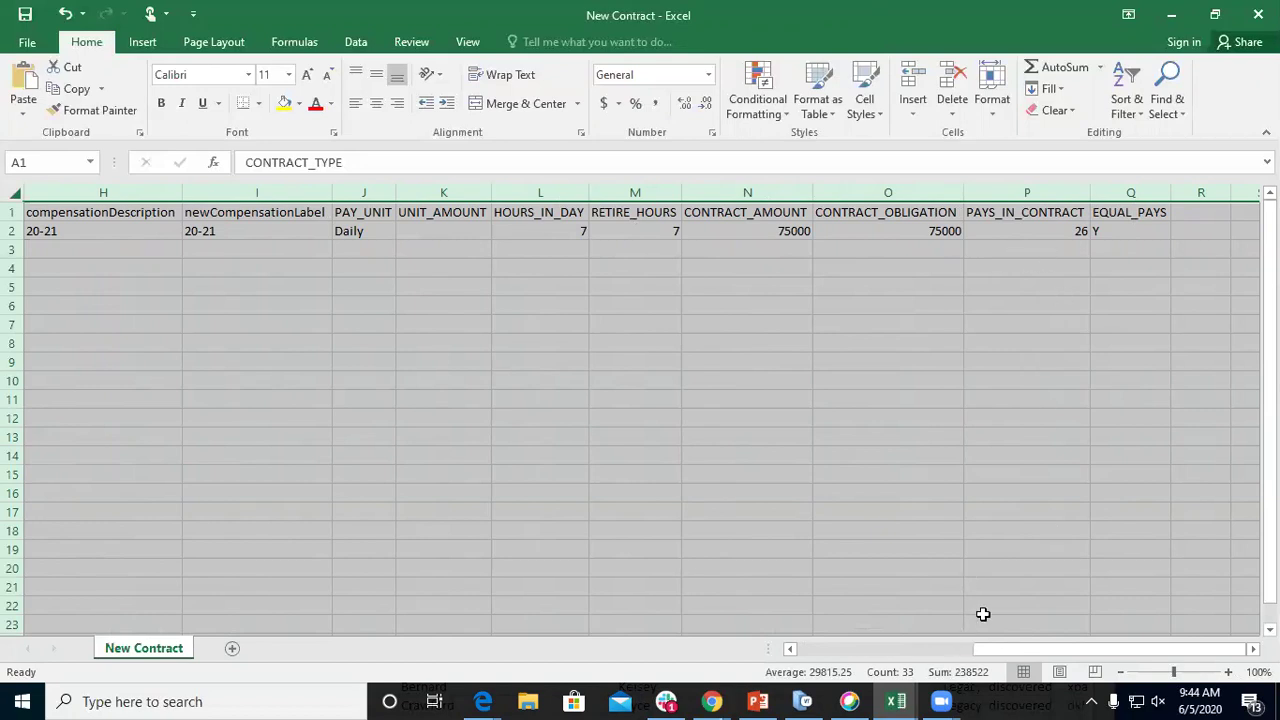
pyautogui.moveTo(987, 648); pyautogui.dragTo(757, 652)
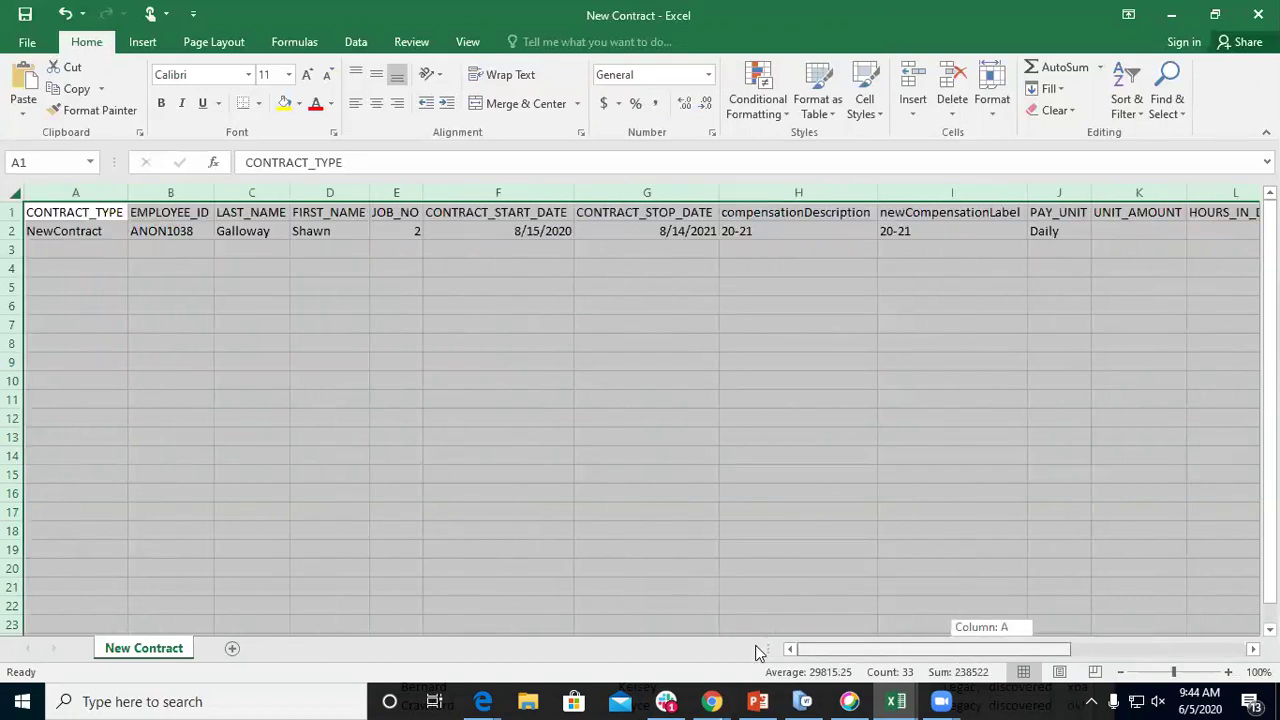
pyautogui.click(1171, 15)
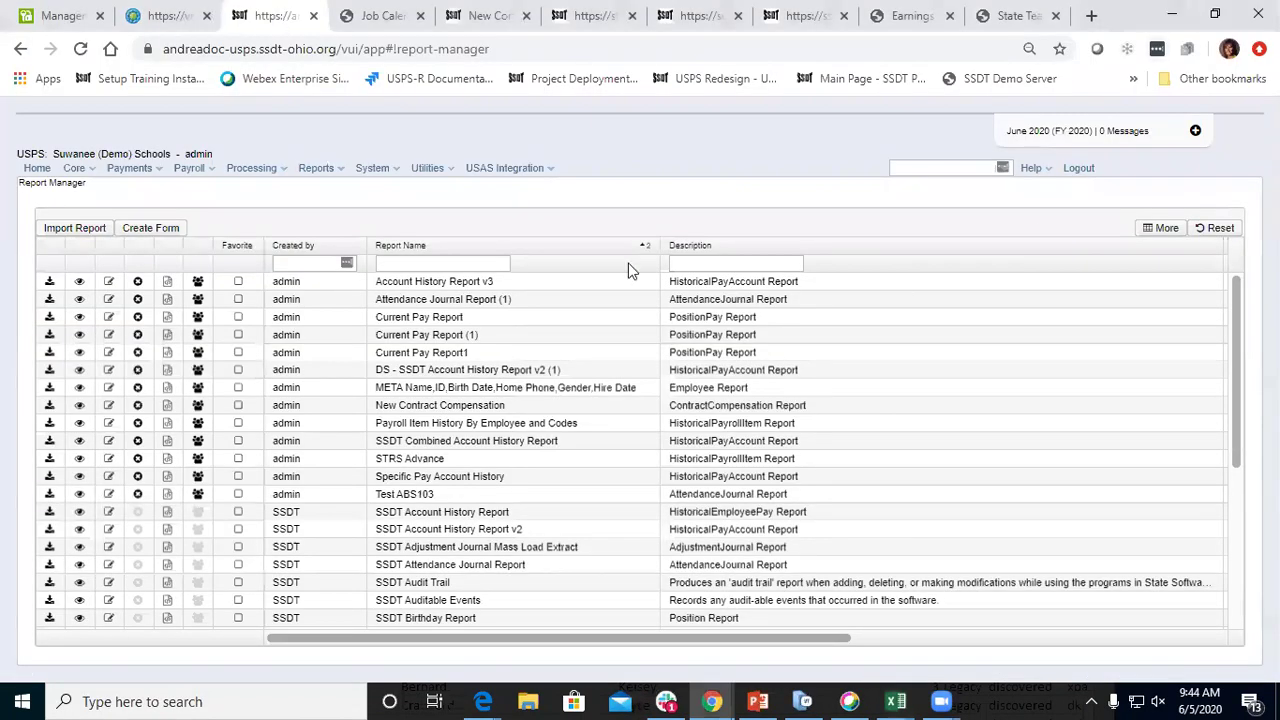
# Open the Import New Contracts page of New Contracts processing in USPS
pyautogui.click(273, 170)
pyautogui.click(287, 202)
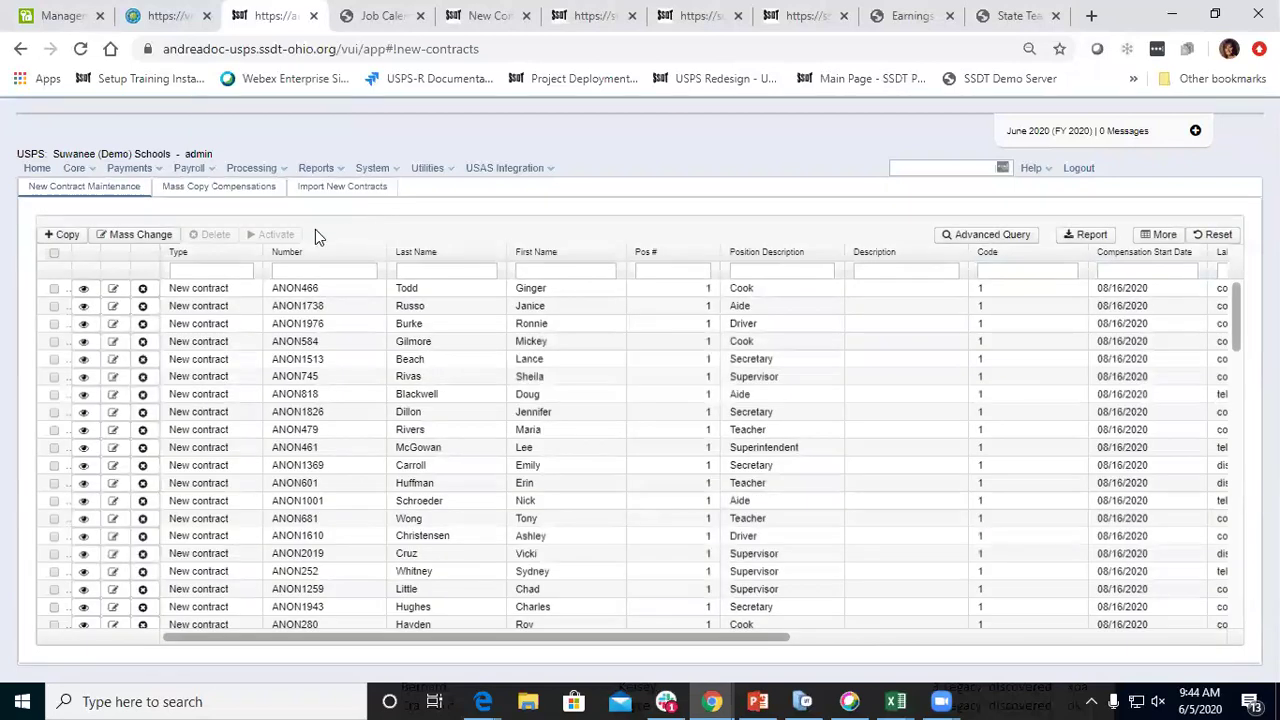
pyautogui.click(358, 190)
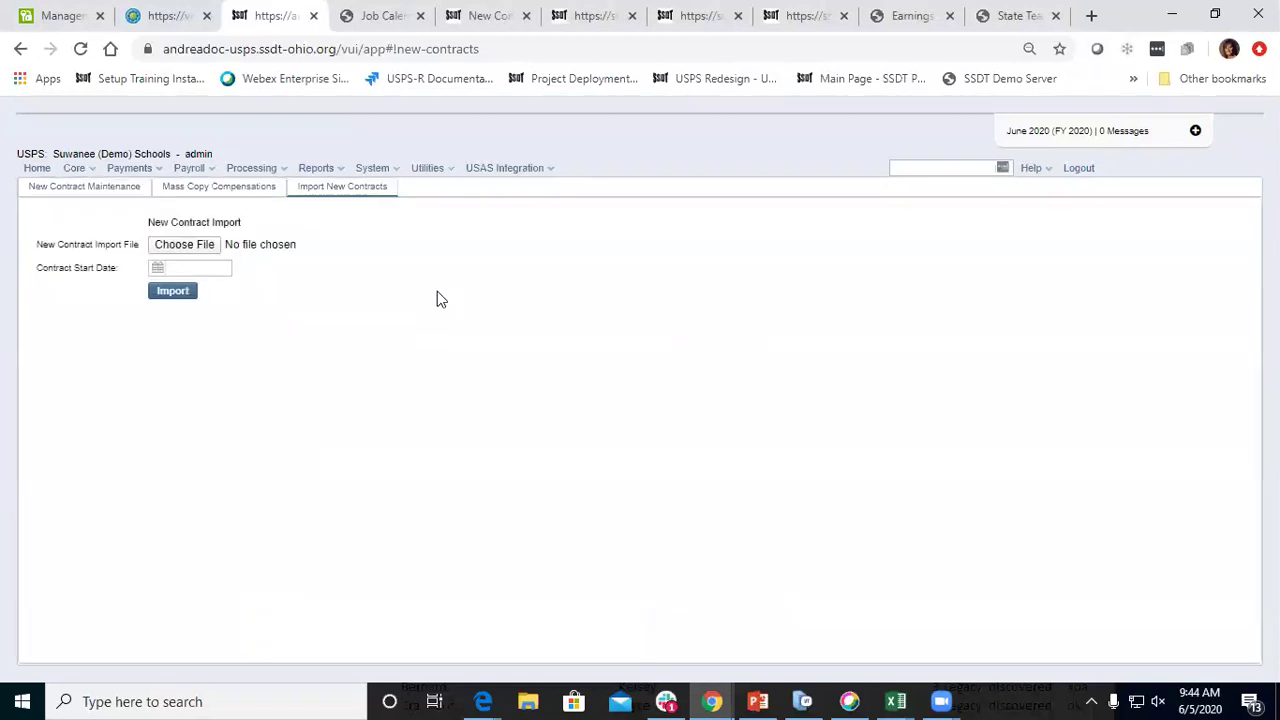
# Choose New Contract.csv from the Desktop as the new contract import file
pyautogui.click(205, 248)
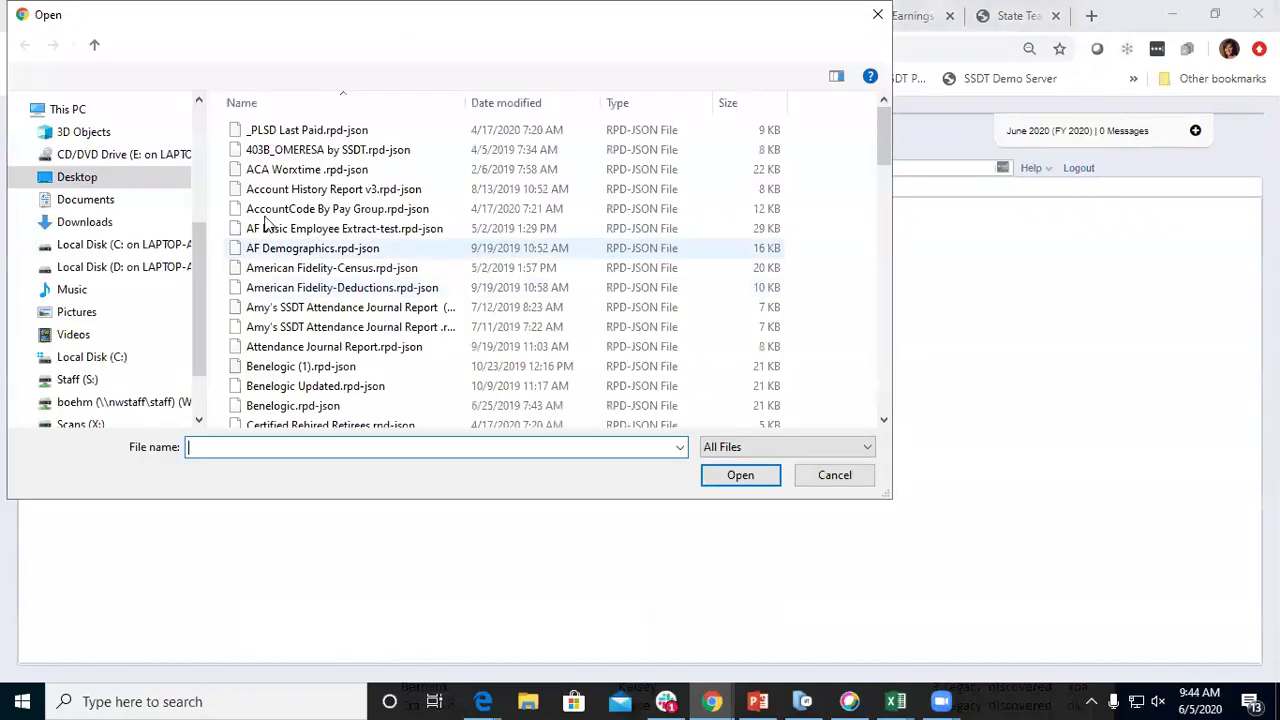
pyautogui.moveTo(199, 300); pyautogui.dragTo(199, 175)
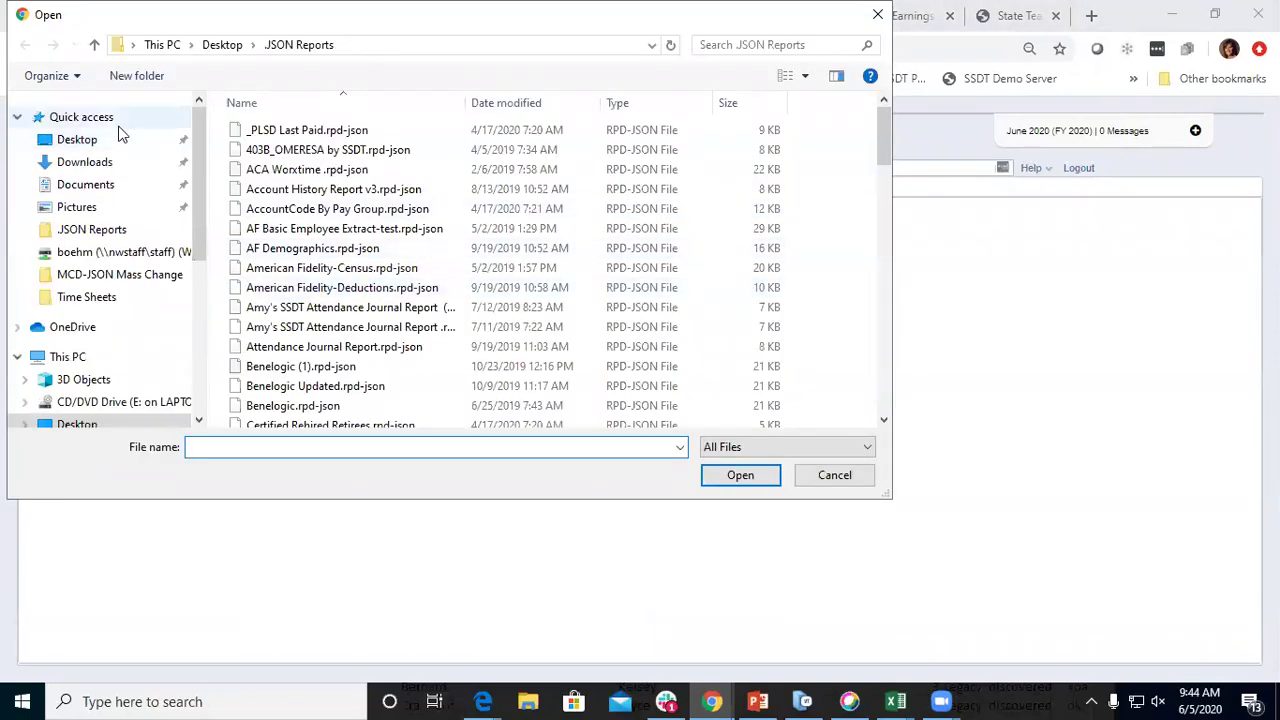
pyautogui.click(116, 135)
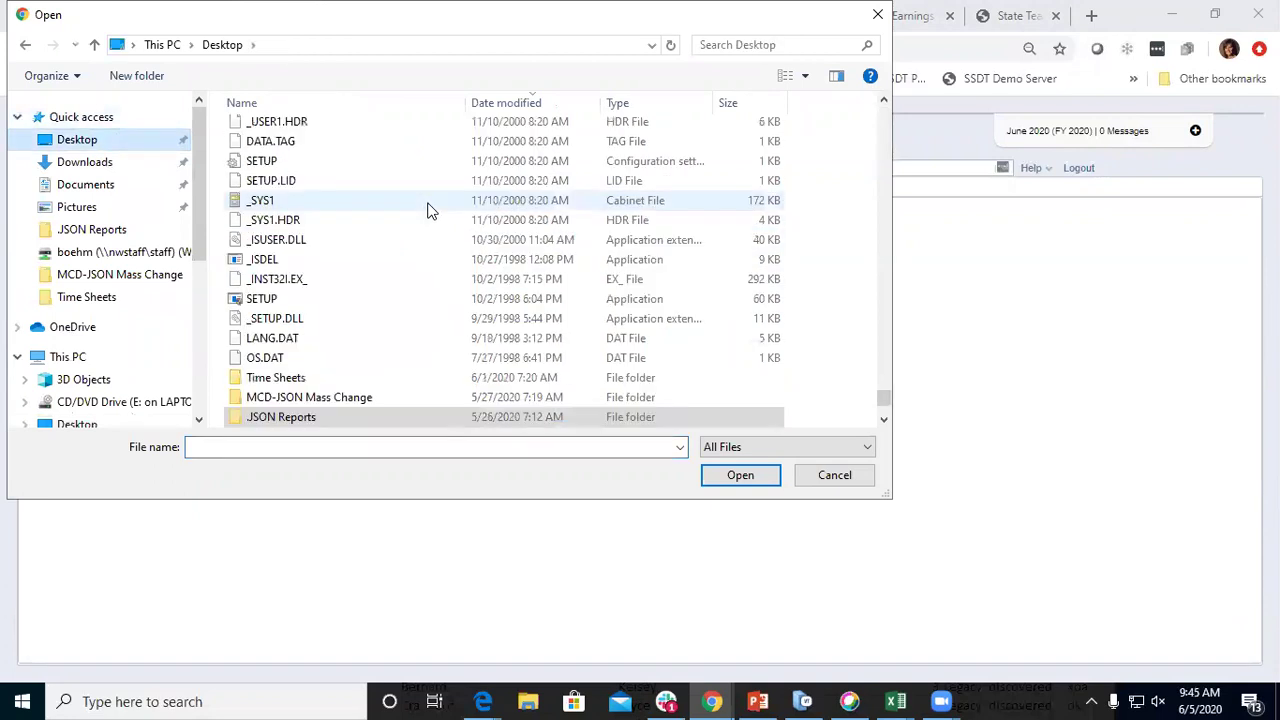
pyautogui.moveTo(883, 400); pyautogui.dragTo(883, 92)
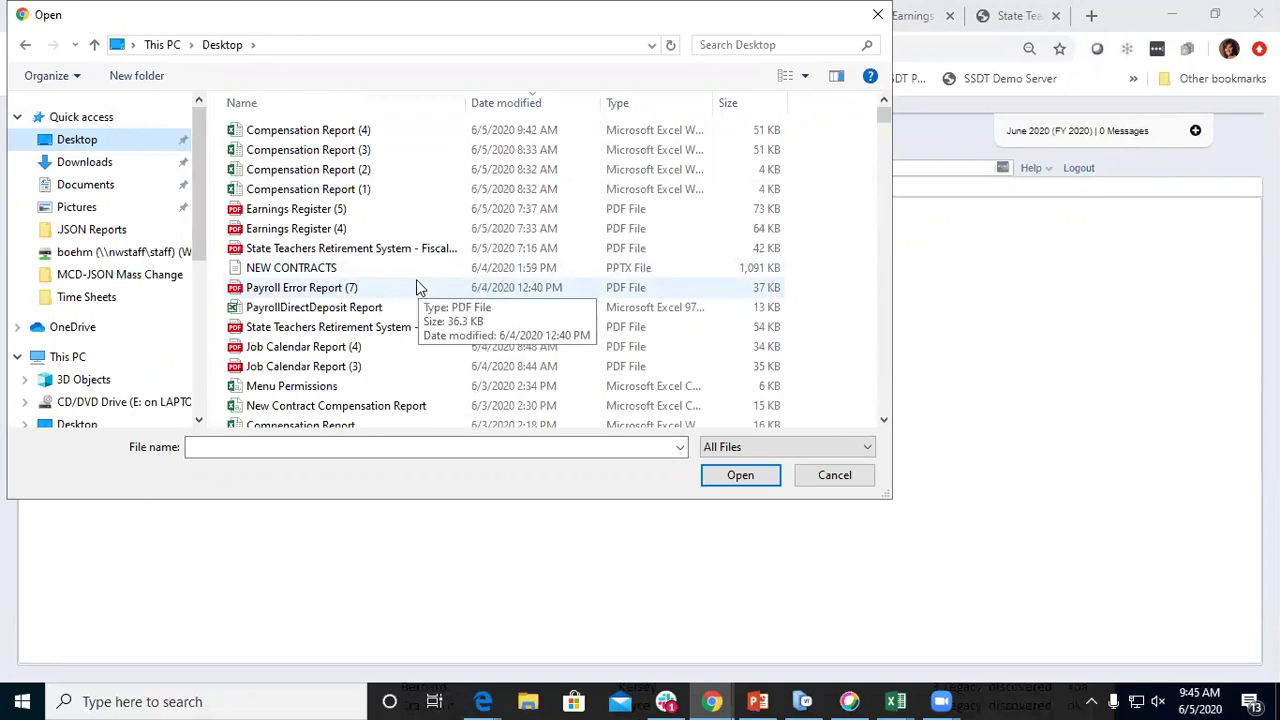
pyautogui.scroll(-1, 366, 336)
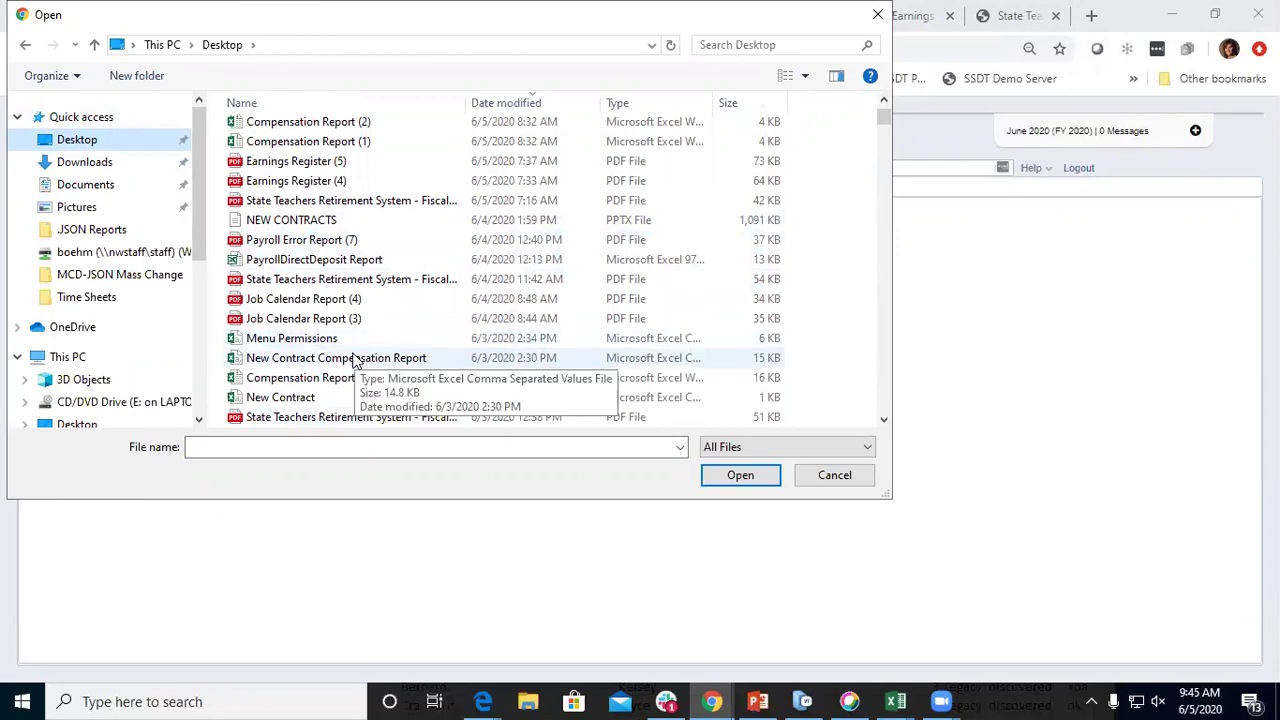
pyautogui.scroll(-1, 352, 360)
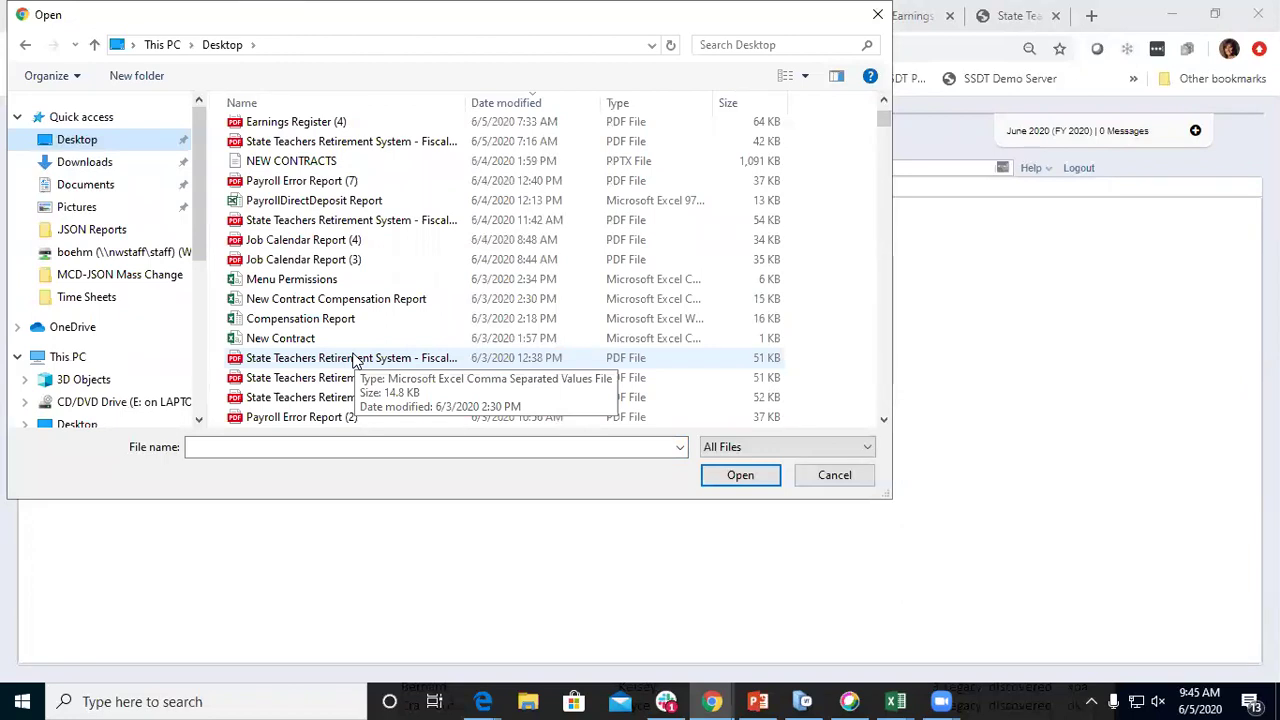
pyautogui.click(323, 346)
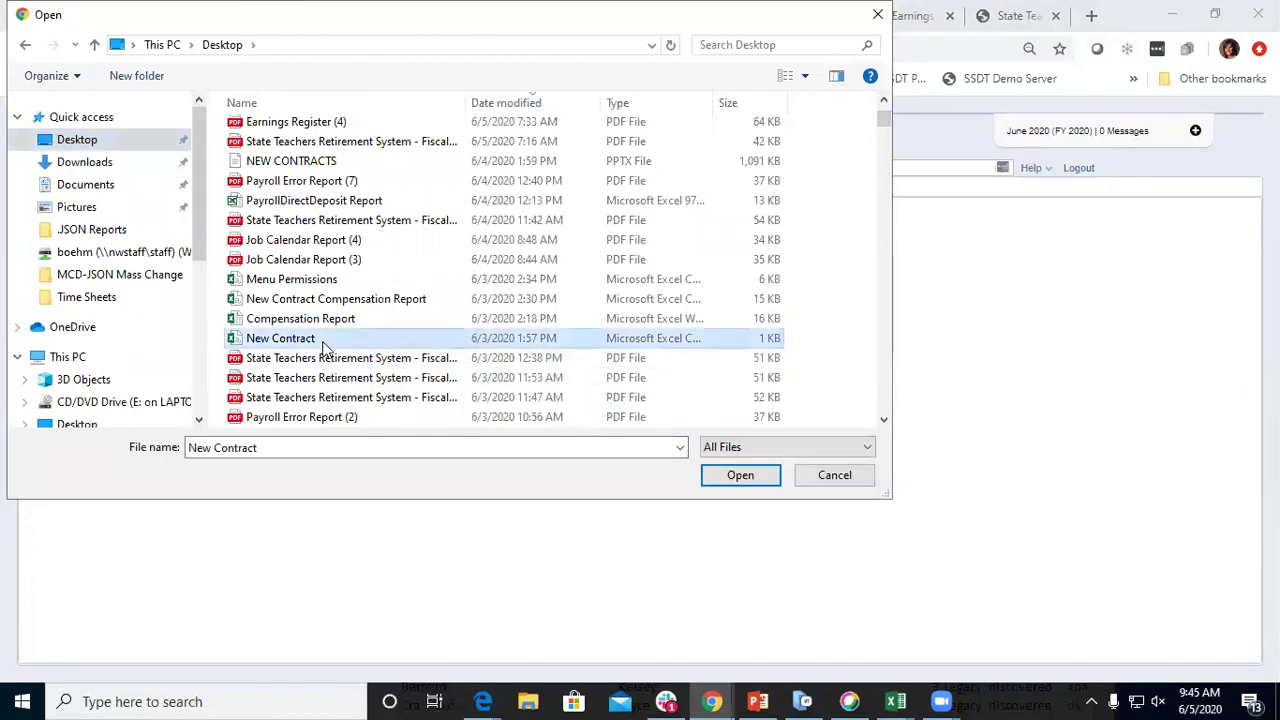
pyautogui.moveTo(697, 699)
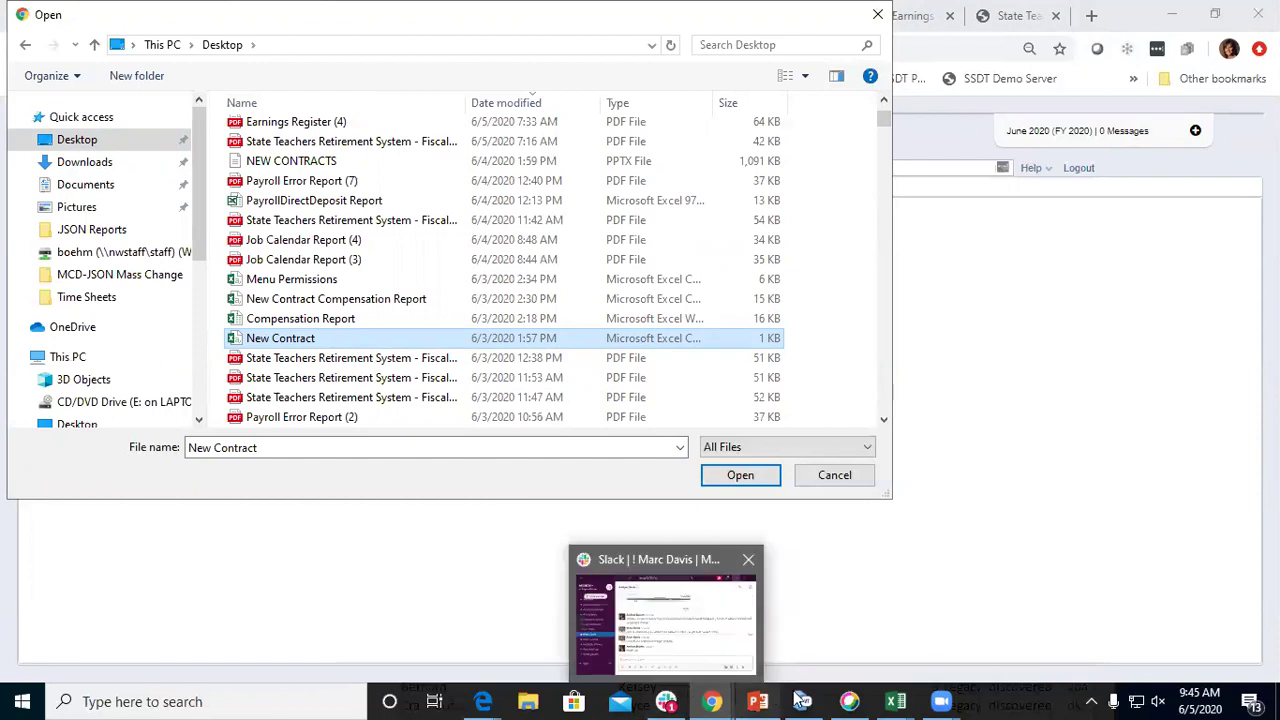
pyautogui.moveTo(900, 700)
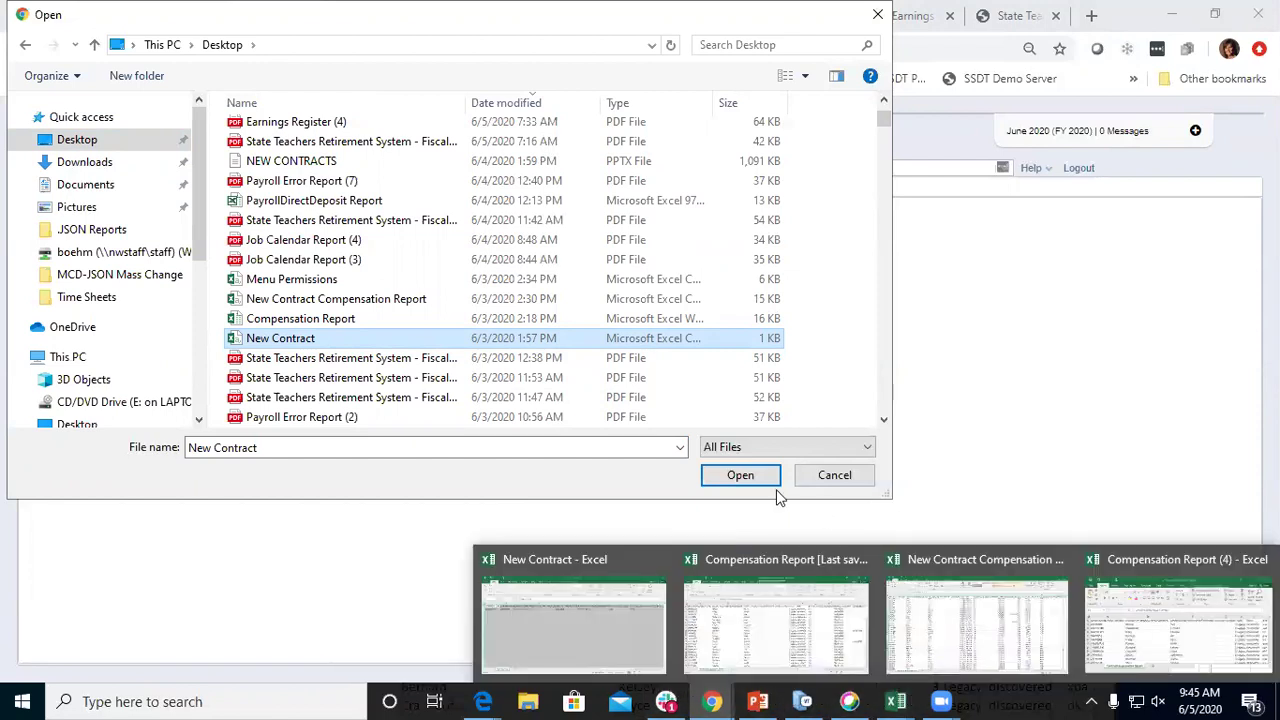
pyautogui.click(740, 474)
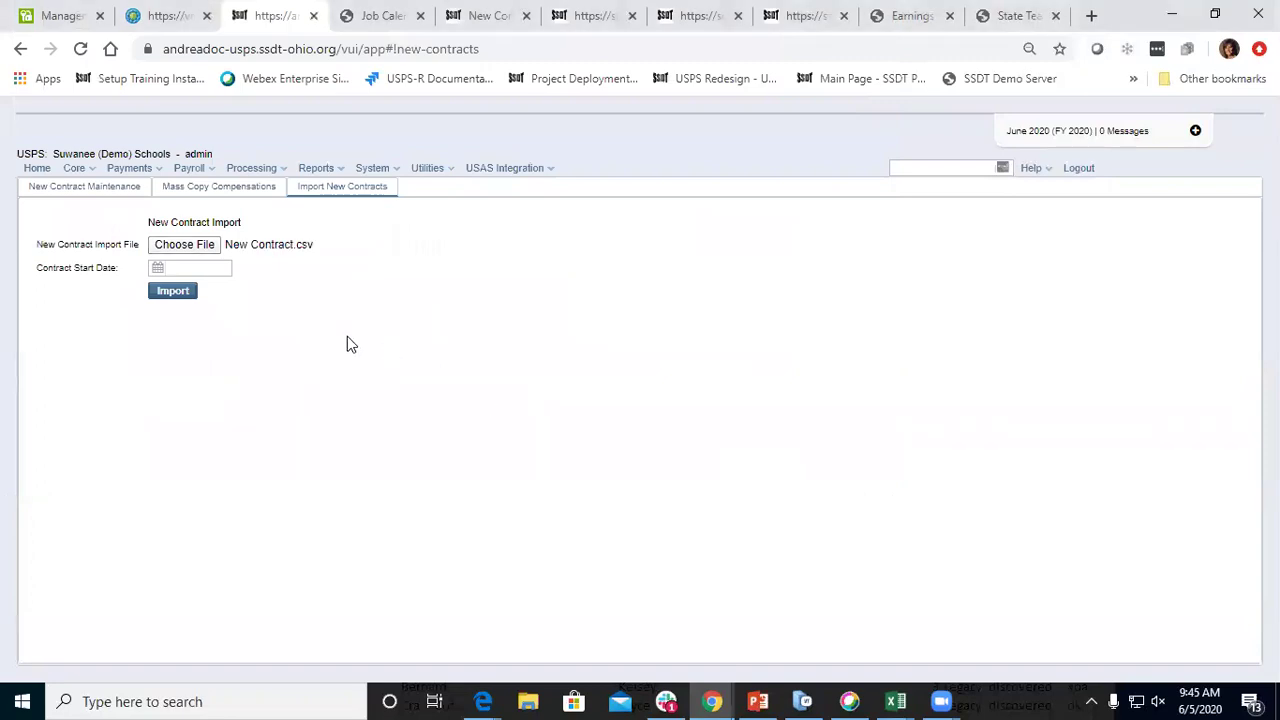
# Import the contract file with the contract start date left blank and save NewContractImportErrors to the Desktop
pyautogui.click(202, 270)
pyautogui.click(180, 292)
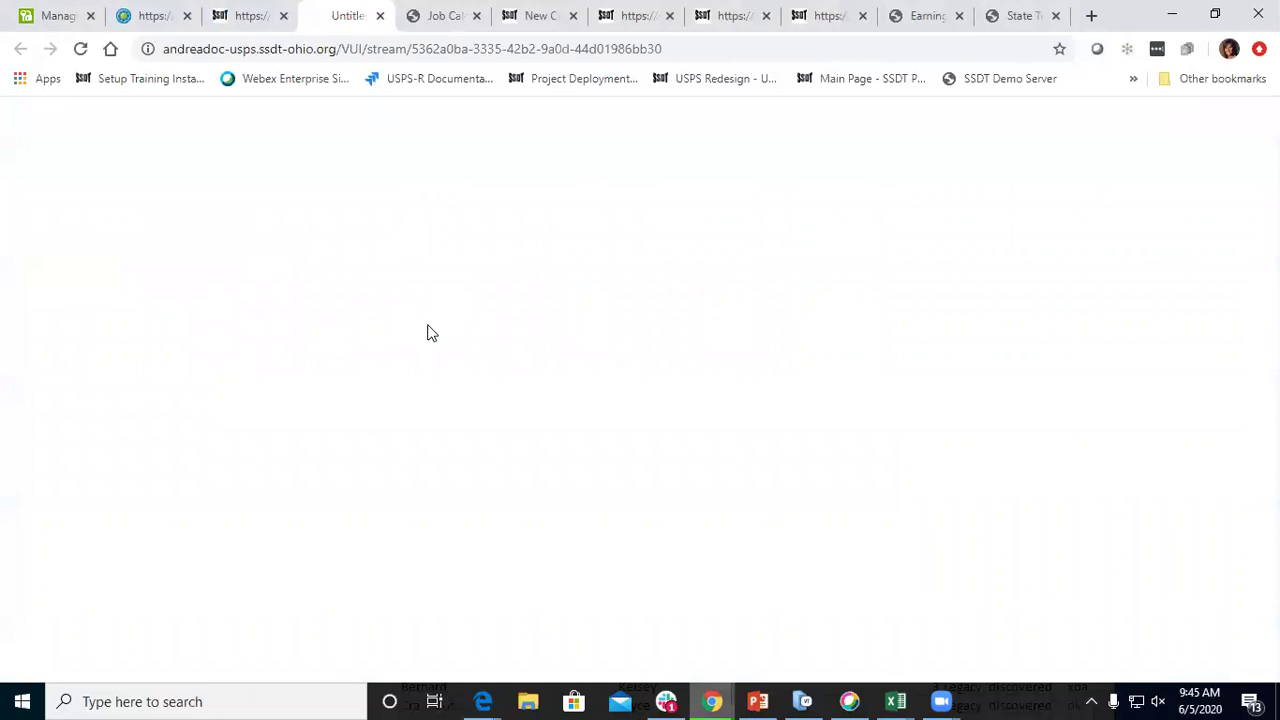
pyautogui.moveTo(191, 326); pyautogui.dragTo(191, 146)
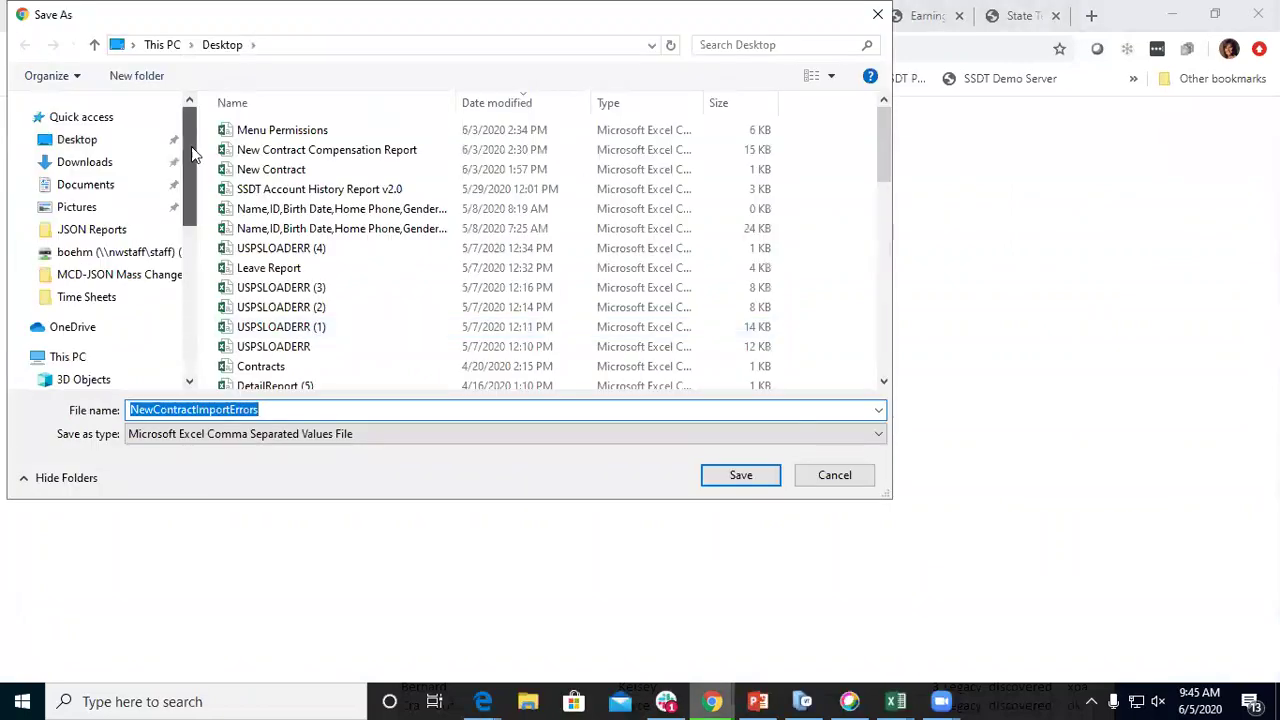
pyautogui.click(84, 140)
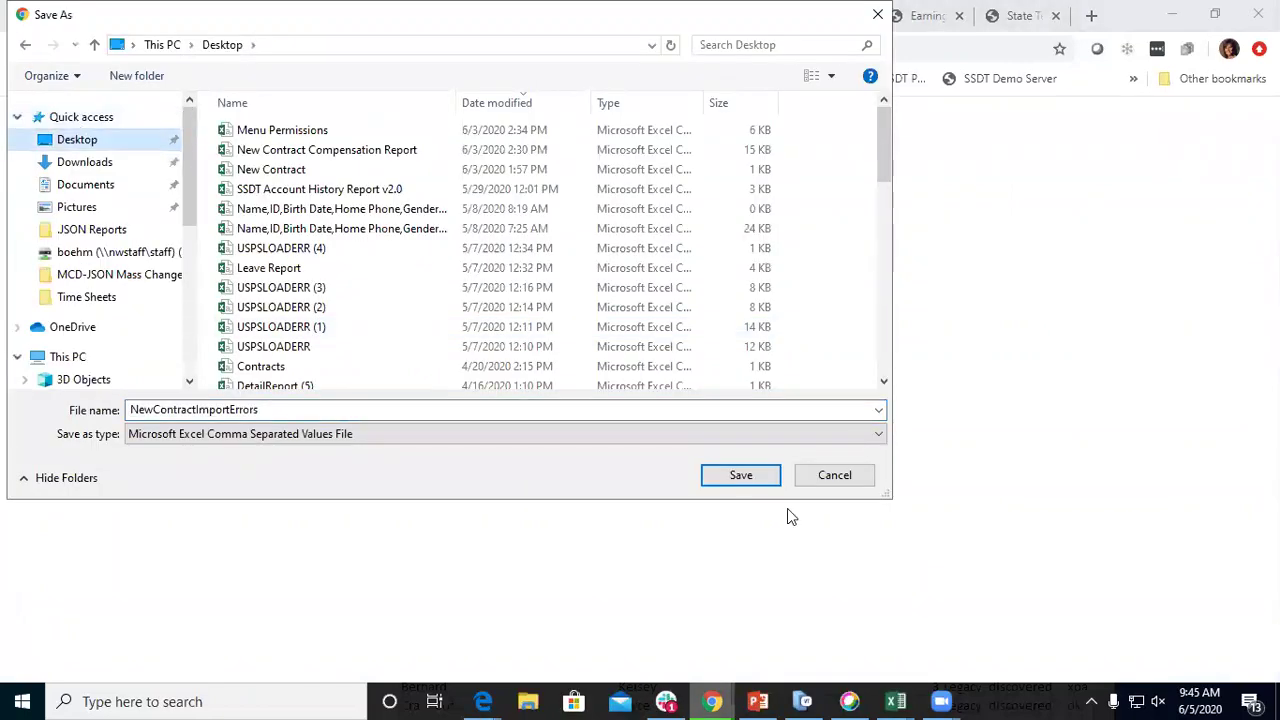
pyautogui.click(741, 476)
# Check the NewContractImportErrors file in Excel, close it, and return to the New Contract Maintenance list in USPS
pyautogui.click(150, 660)
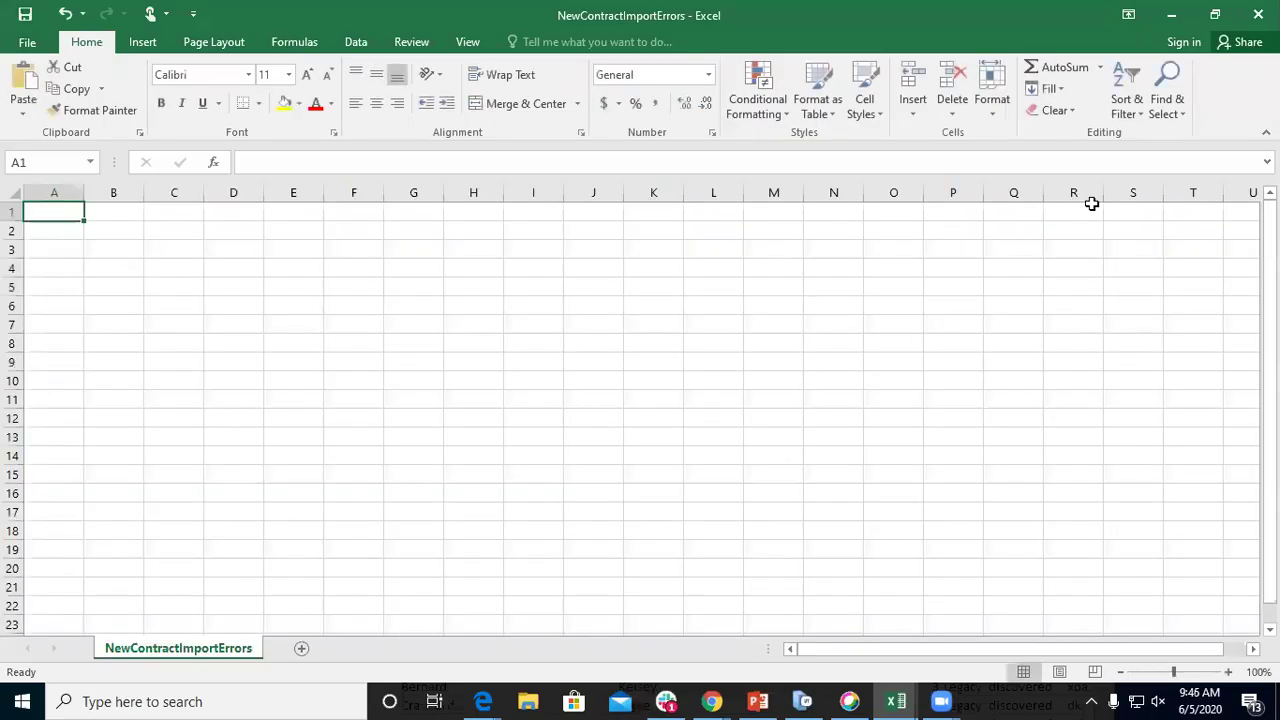
pyautogui.click(1245, 15)
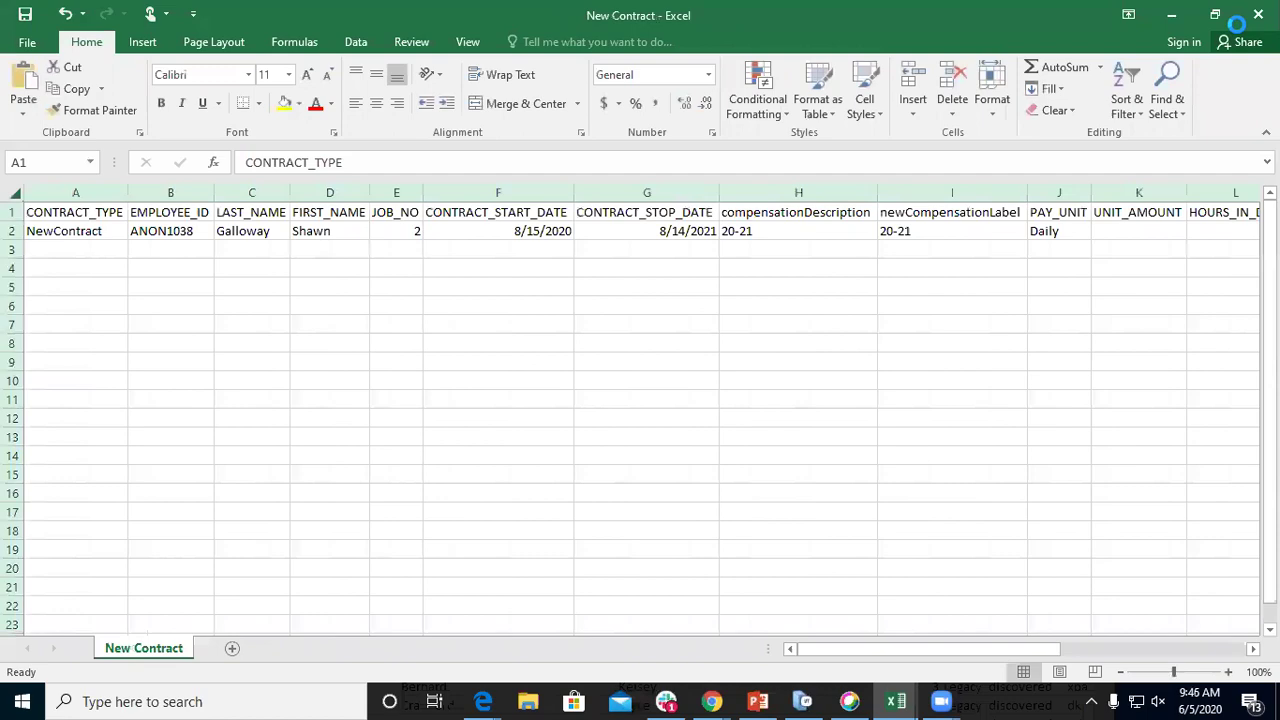
pyautogui.hotkey('ctrl', 'a')
pyautogui.click(1168, 14)
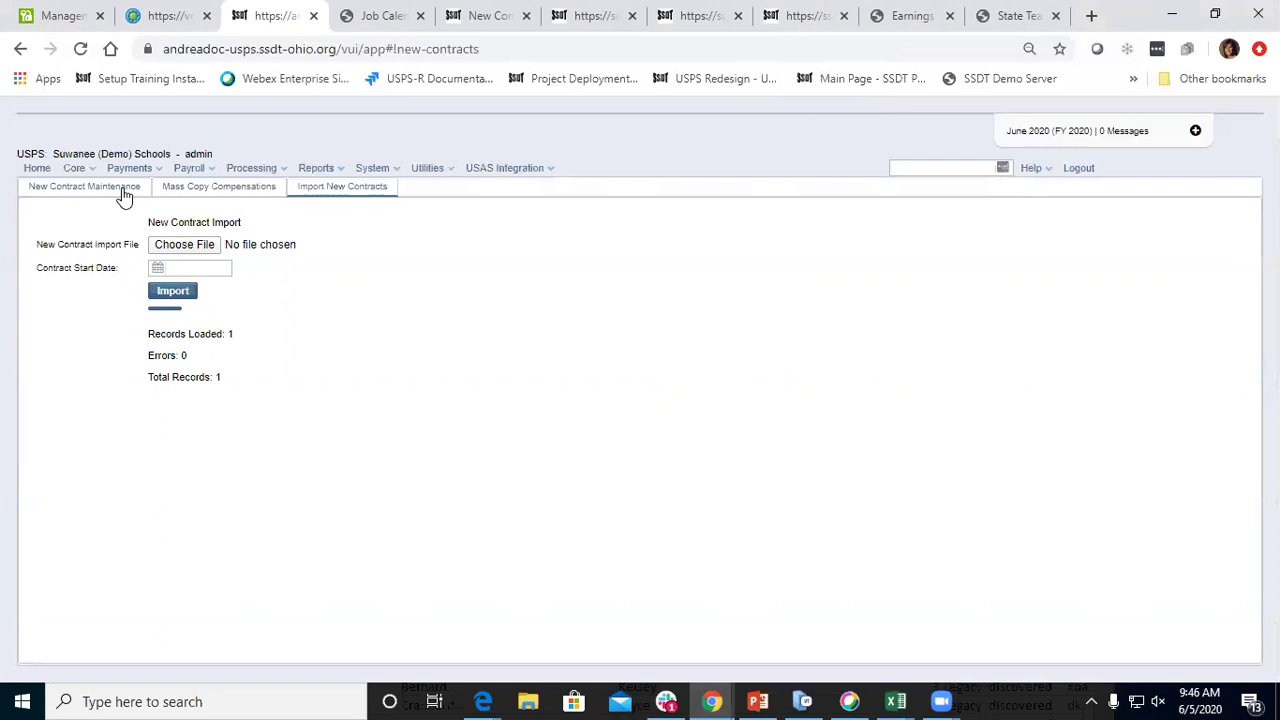
pyautogui.click(124, 190)
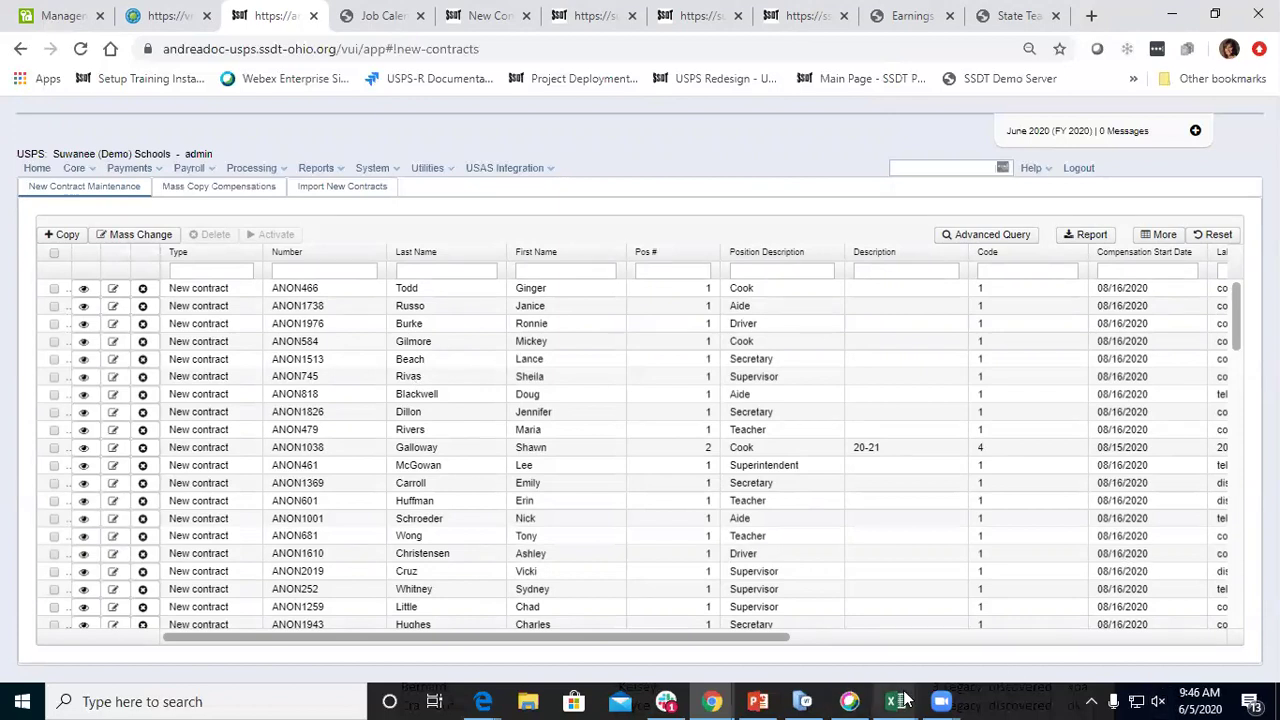
# Look at the New Contract spreadsheet in Excel, then return to the New Contract Maintenance list in USPS
pyautogui.moveTo(893, 700)
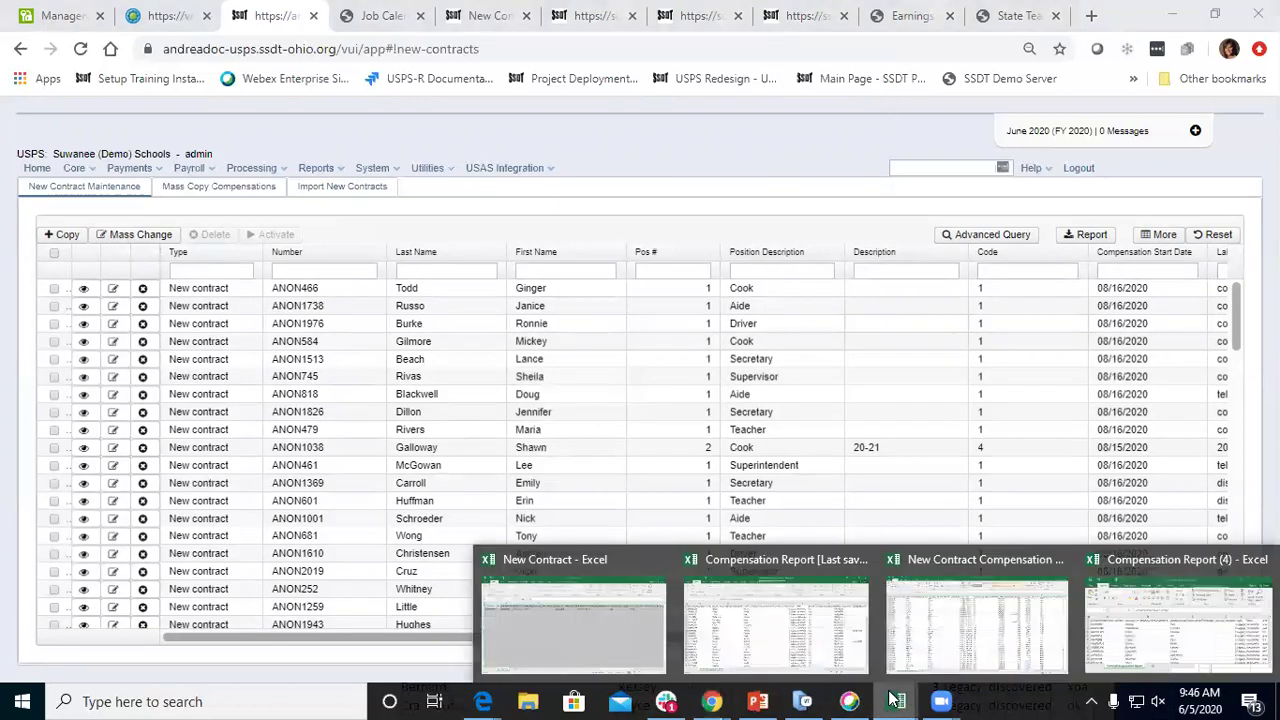
pyautogui.click(600, 643)
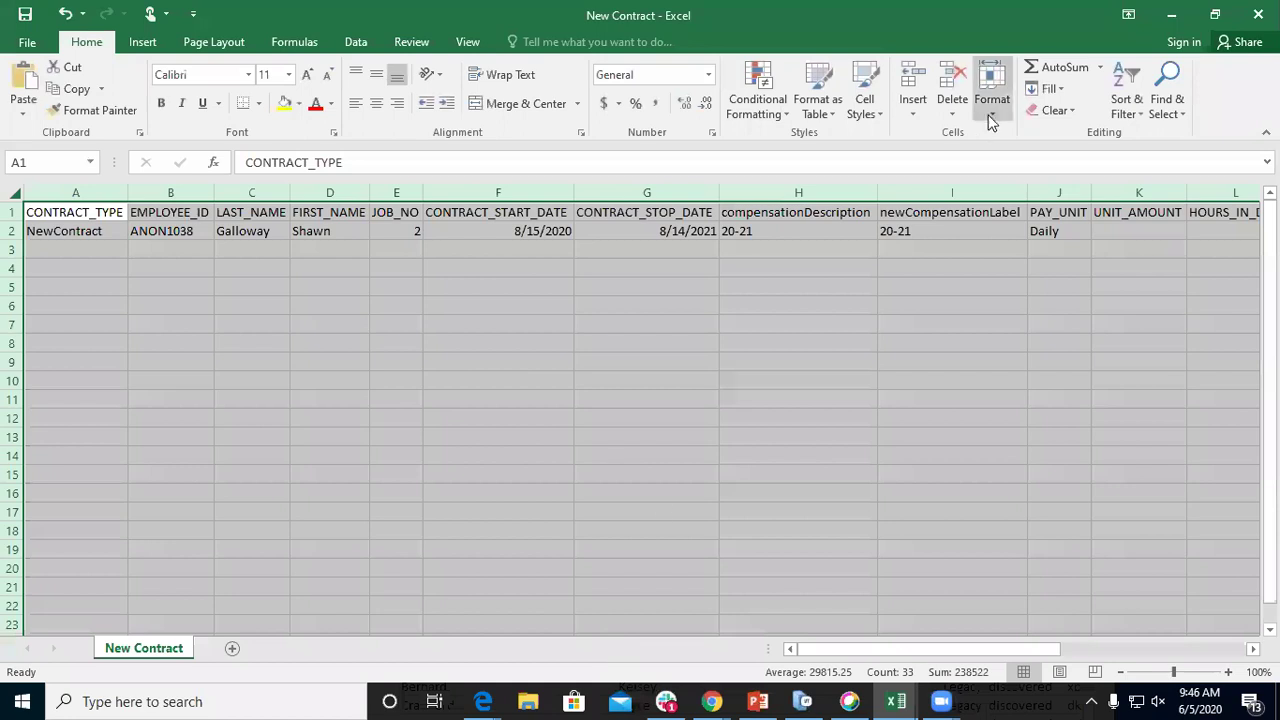
pyautogui.click(1171, 15)
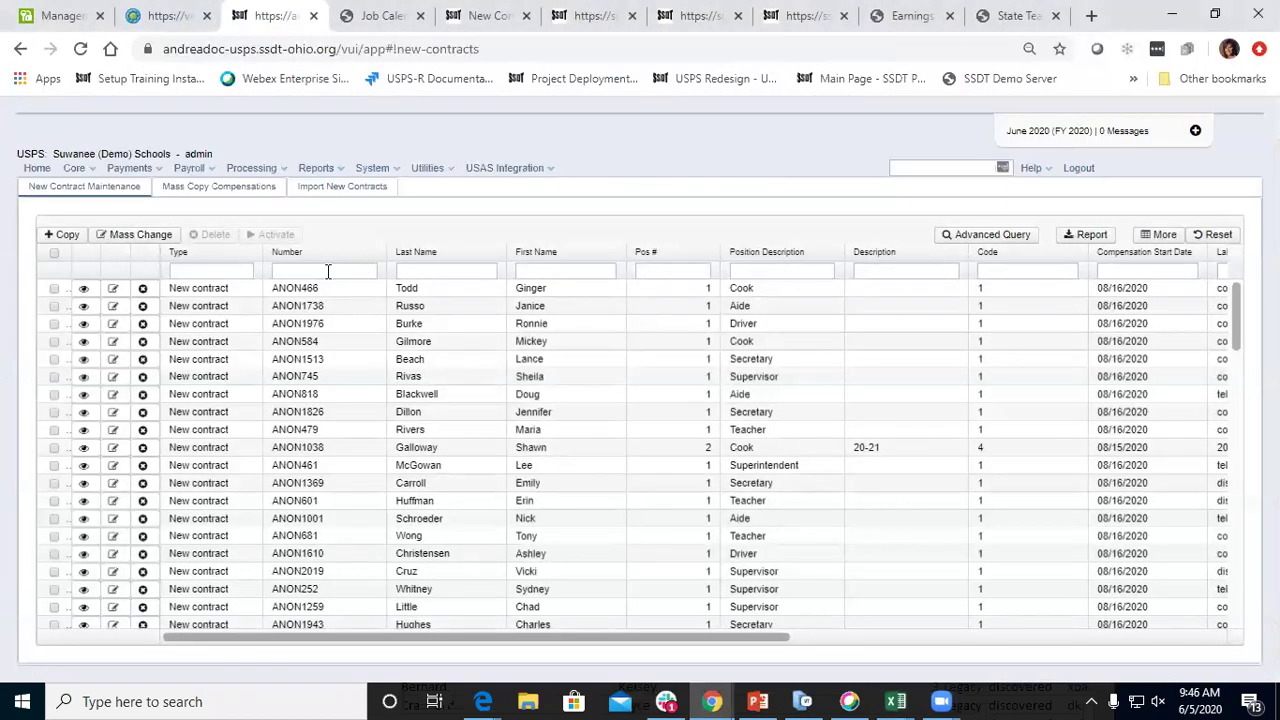
# Filter the new contracts by the employee's last name and examine the imported 20-21 Cook contract's details, closing it without changes
pyautogui.click(442, 275)
pyautogui.write('gall')
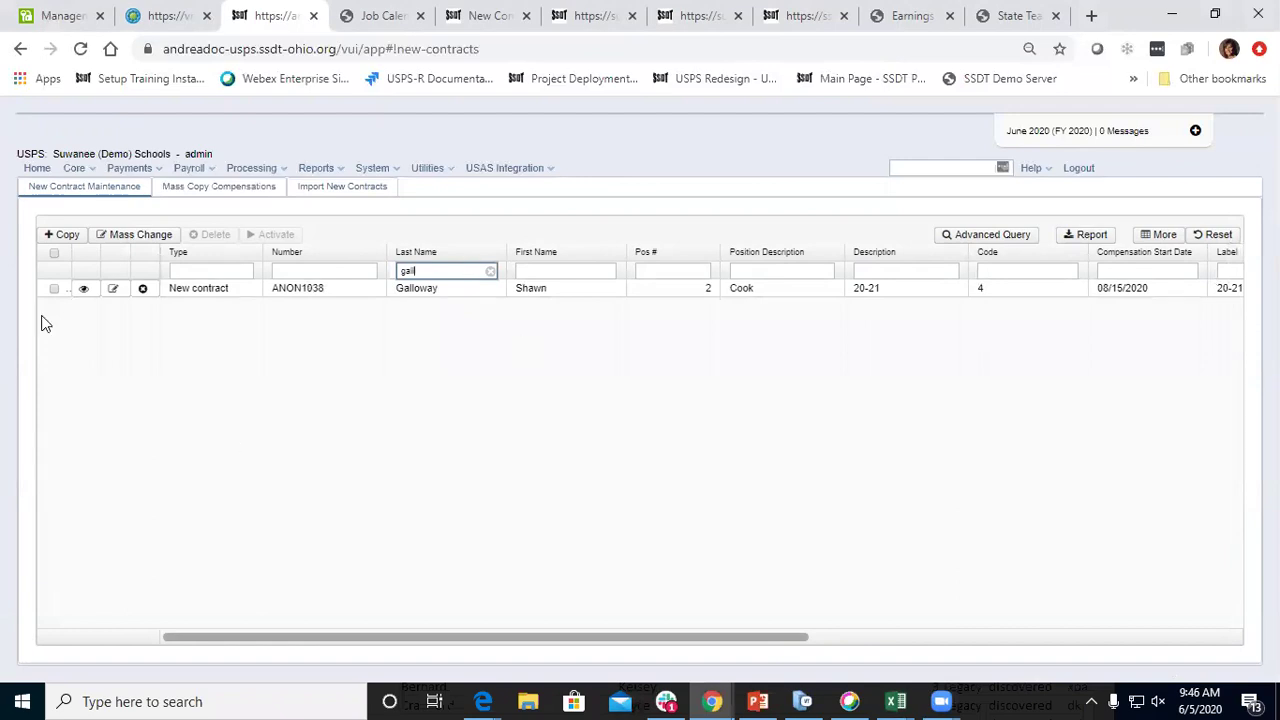
pyautogui.click(108, 289)
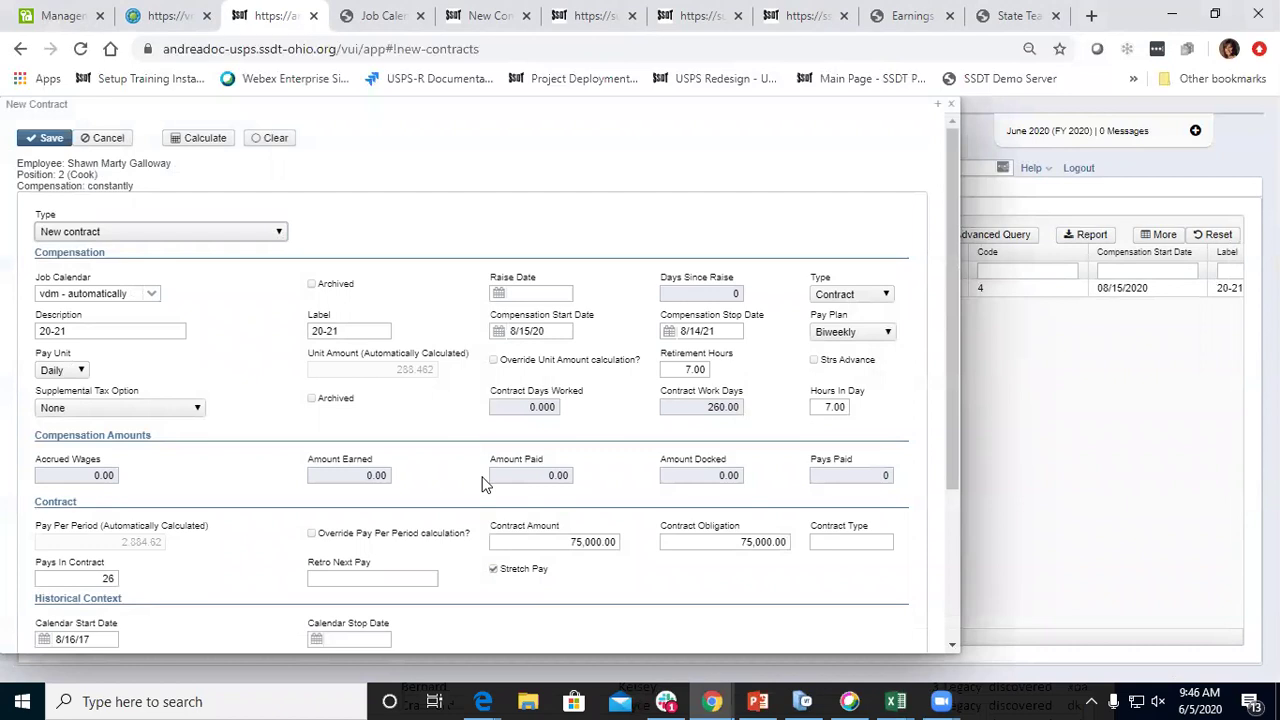
pyautogui.scroll(-1, 472, 483)
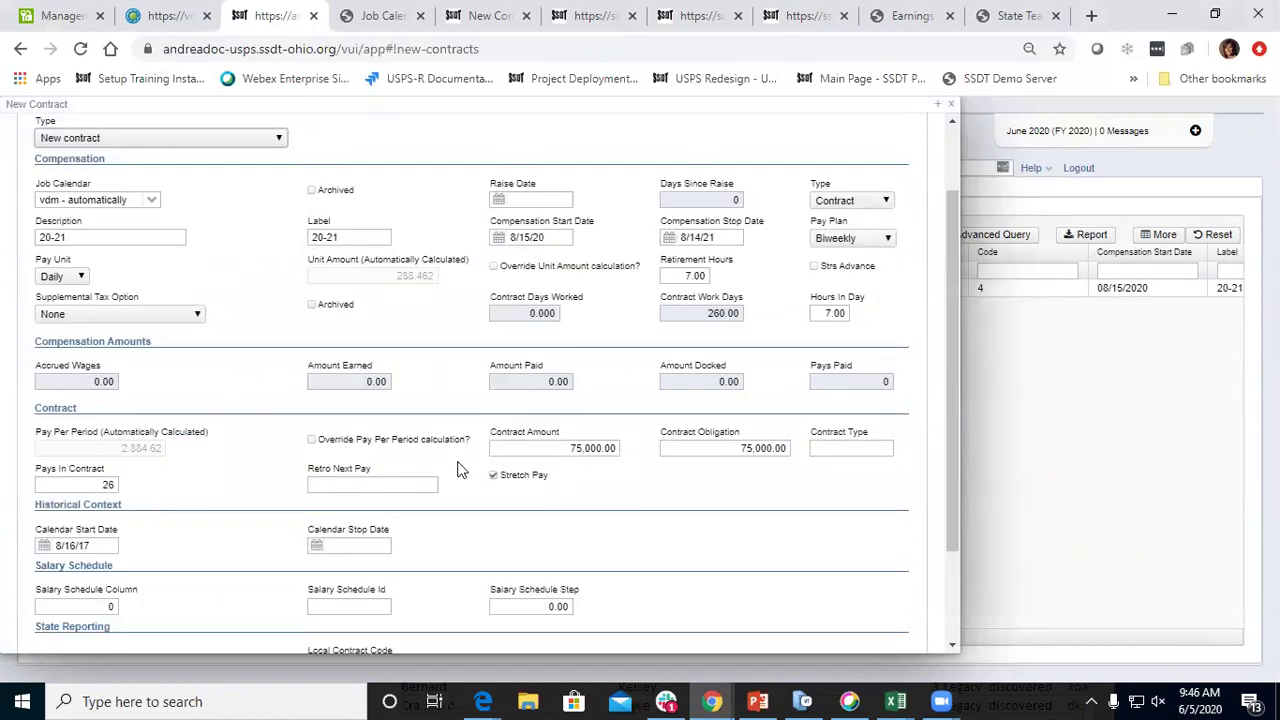
pyautogui.scroll(1, 457, 466)
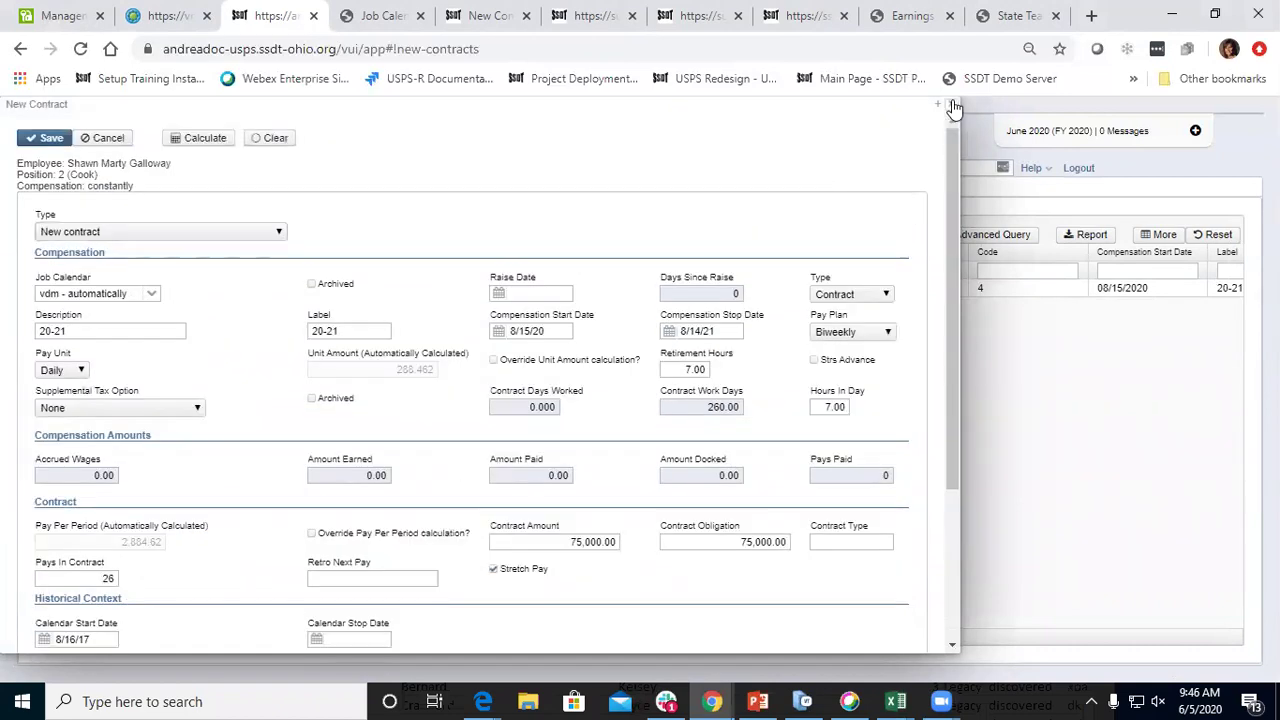
pyautogui.click(938, 104)
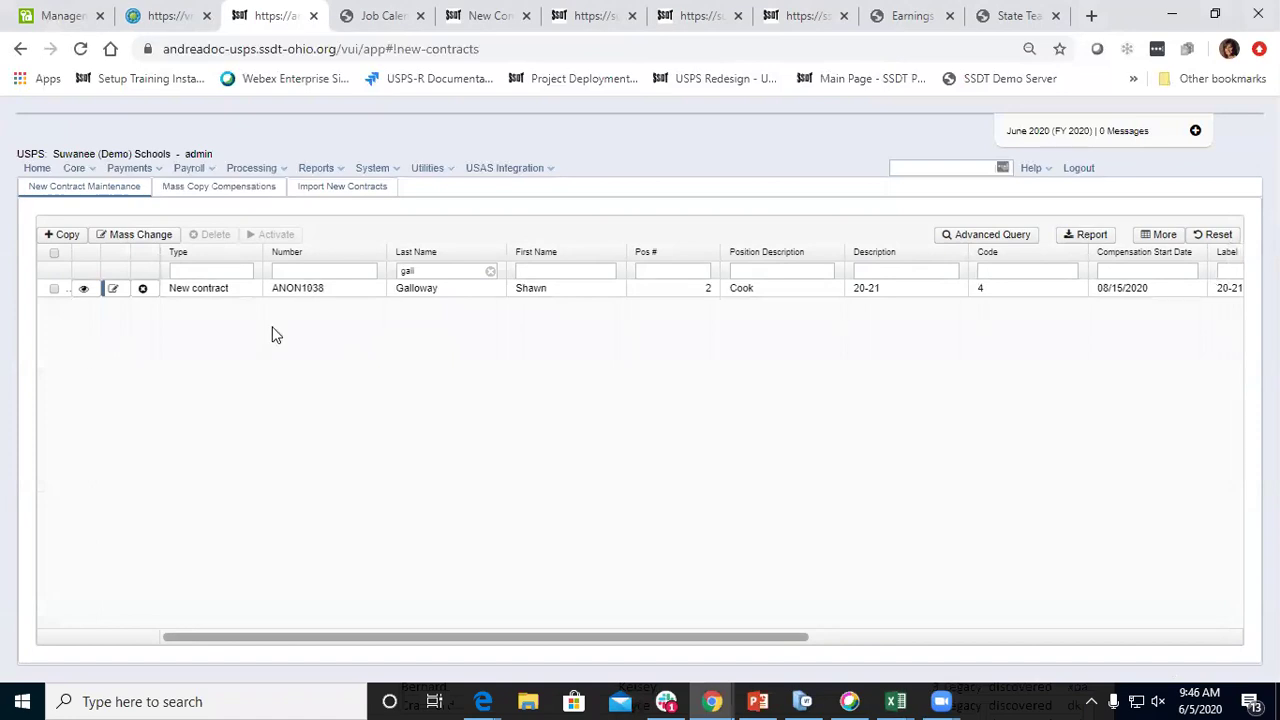
# Activate the imported 20-21 Cook contract with Lock in Pay Per Period enabled and dismiss the message
pyautogui.click(55, 289)
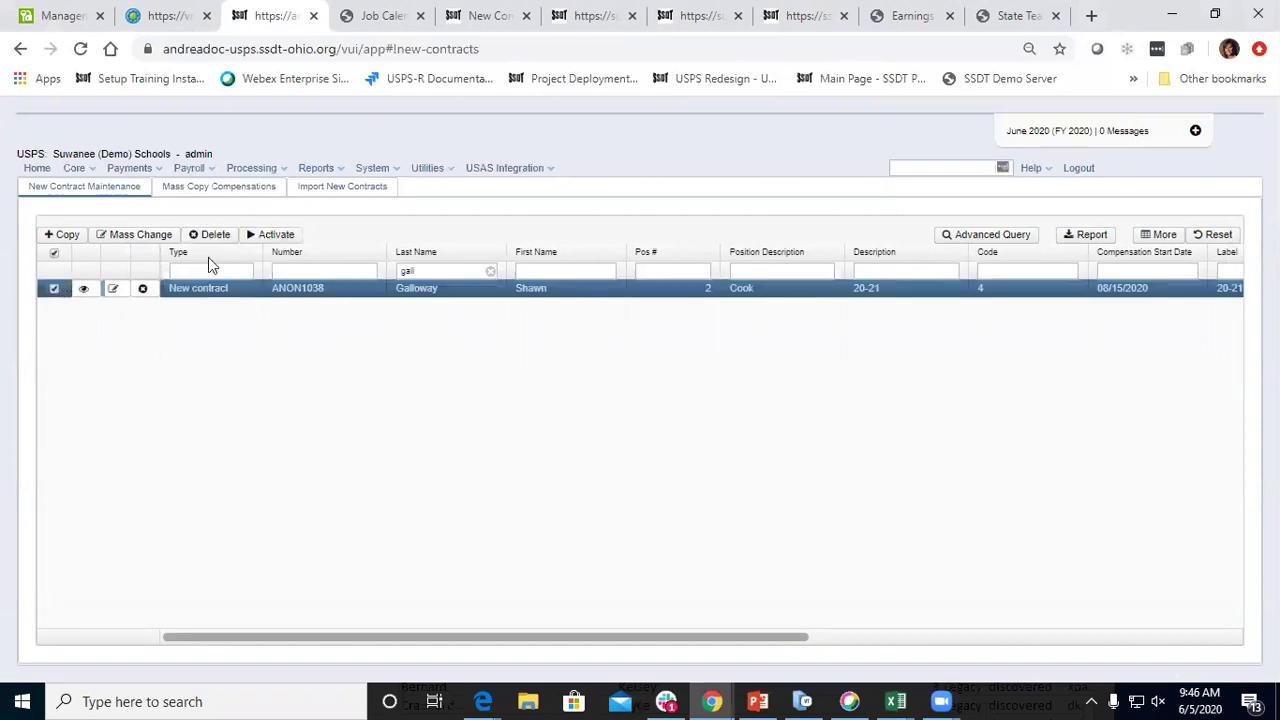
pyautogui.click(268, 235)
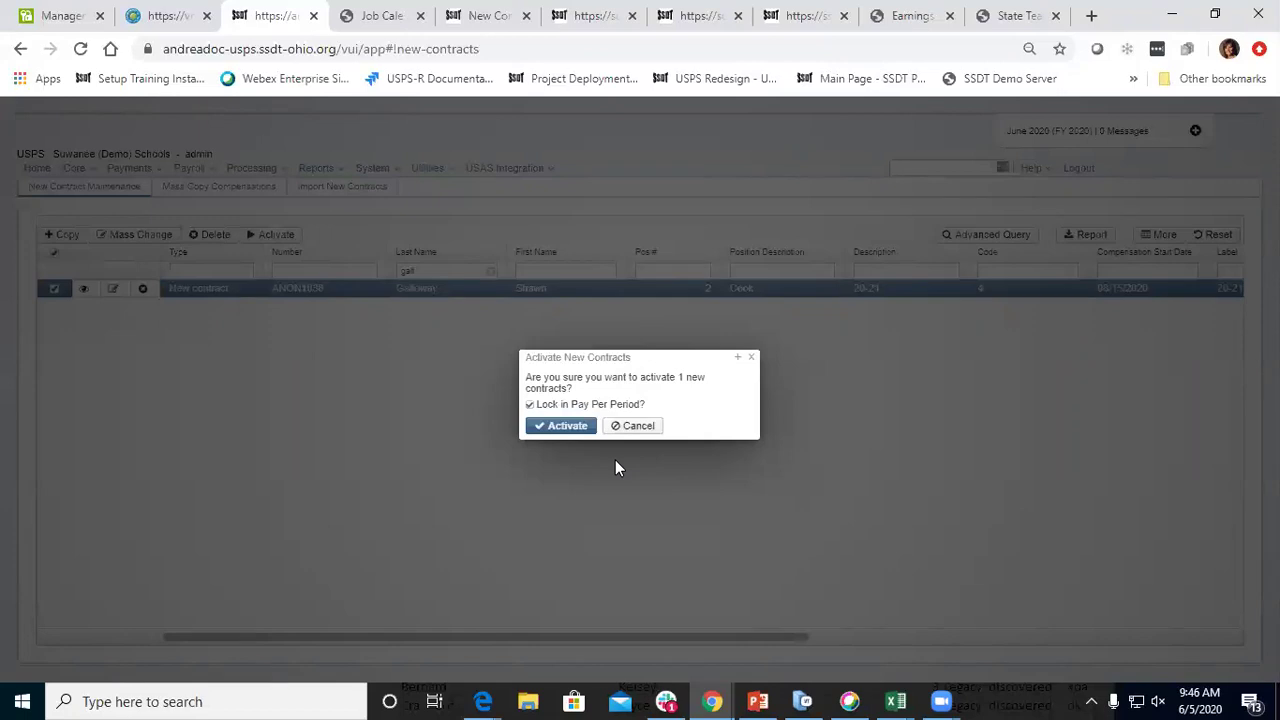
pyautogui.click(561, 426)
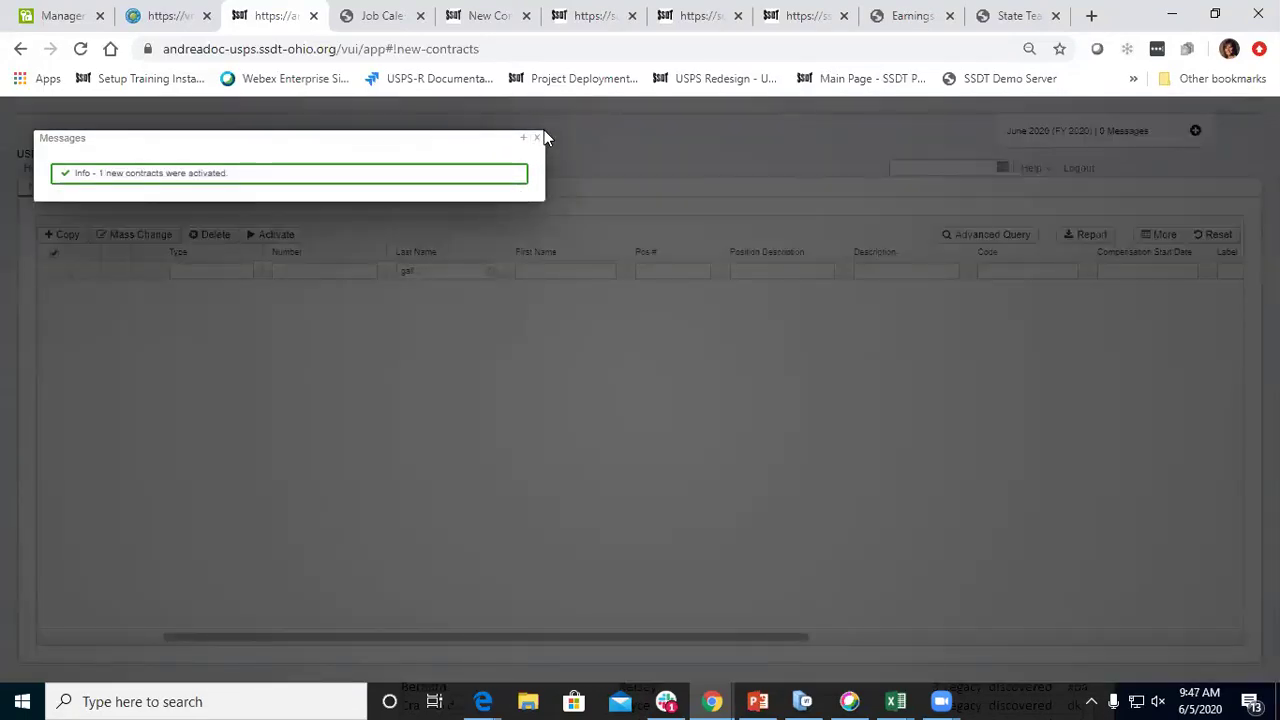
pyautogui.click(538, 136)
# Open the list of all compensations and filter it by the same employee's last name
pyautogui.click(74, 170)
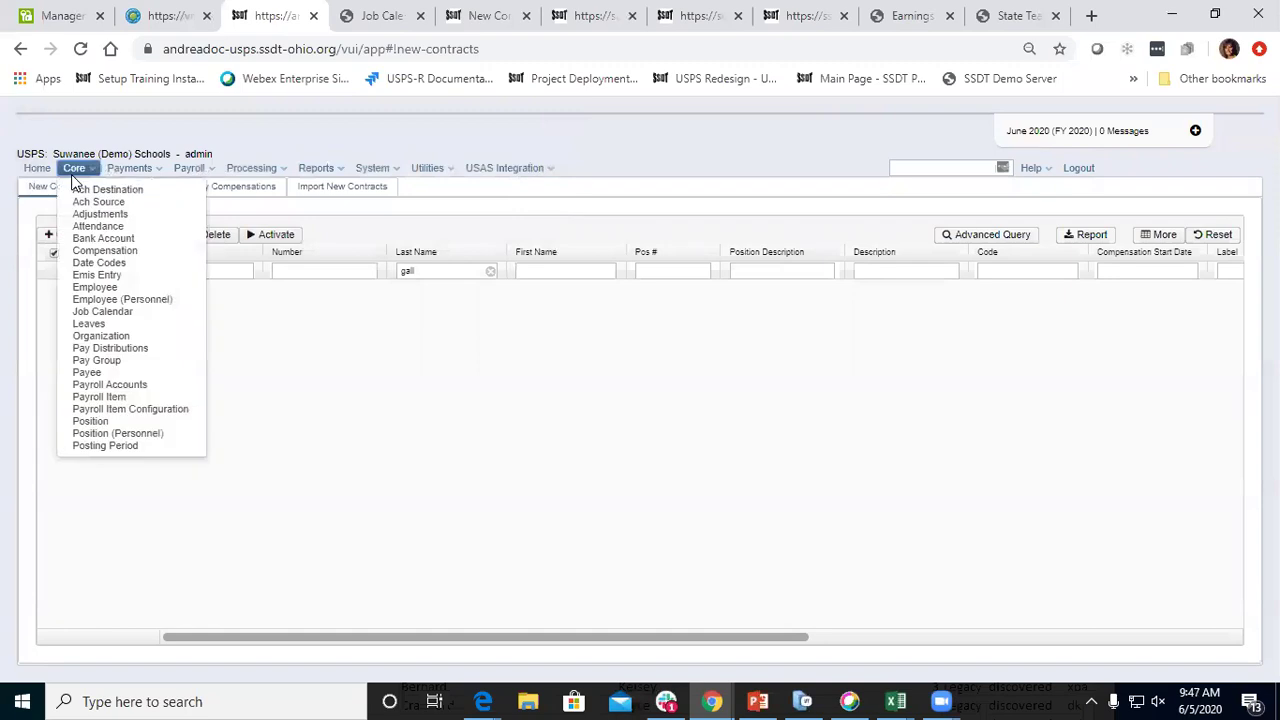
pyautogui.click(148, 250)
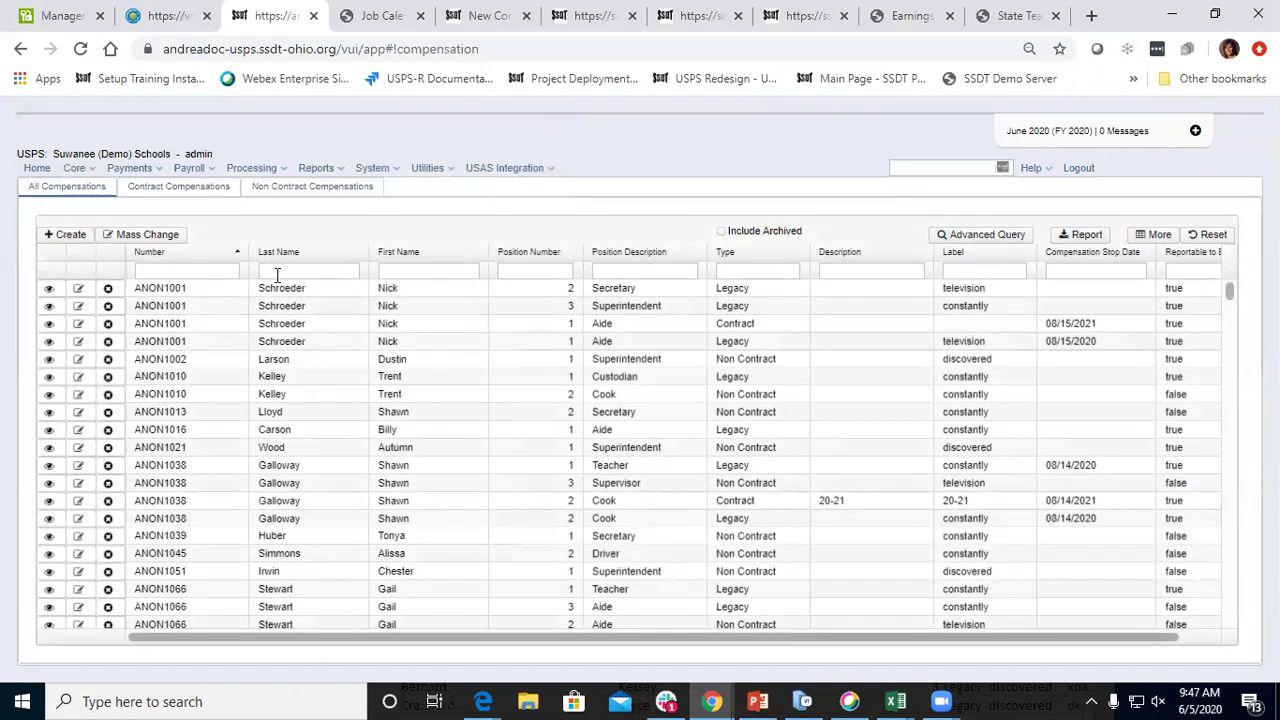
pyautogui.click(277, 271)
pyautogui.write('gall')
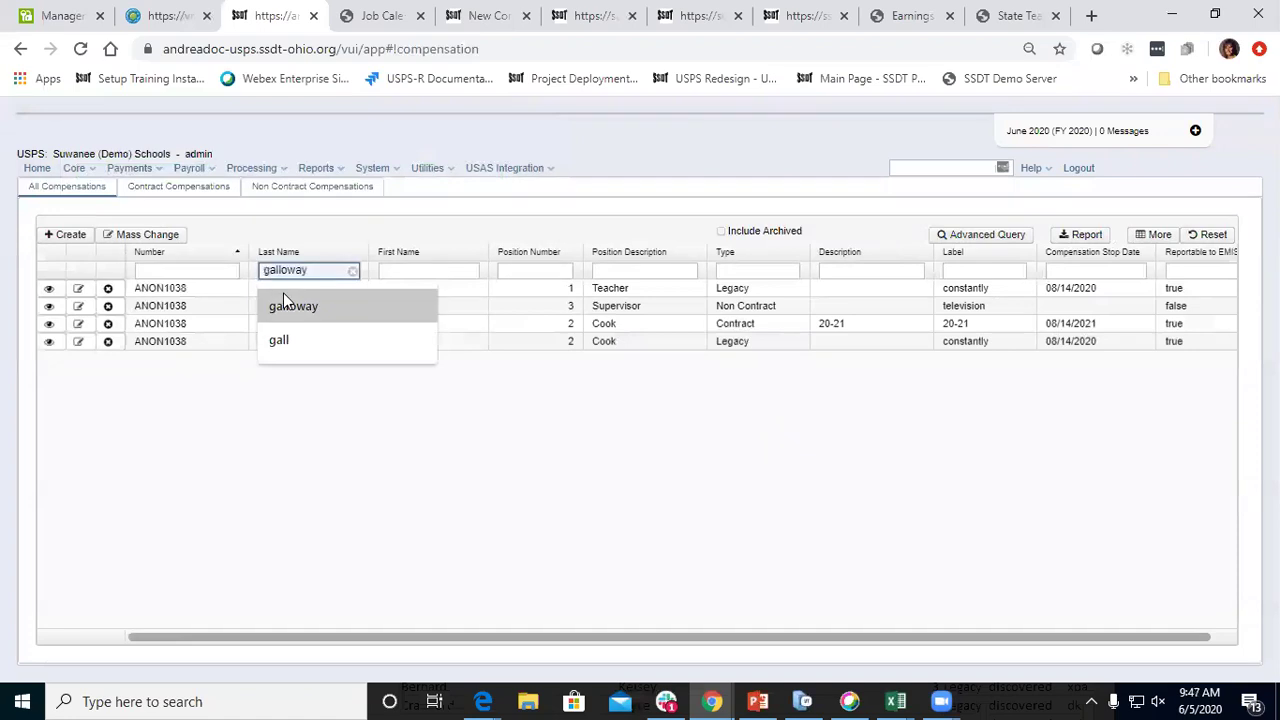
pyautogui.click(548, 485)
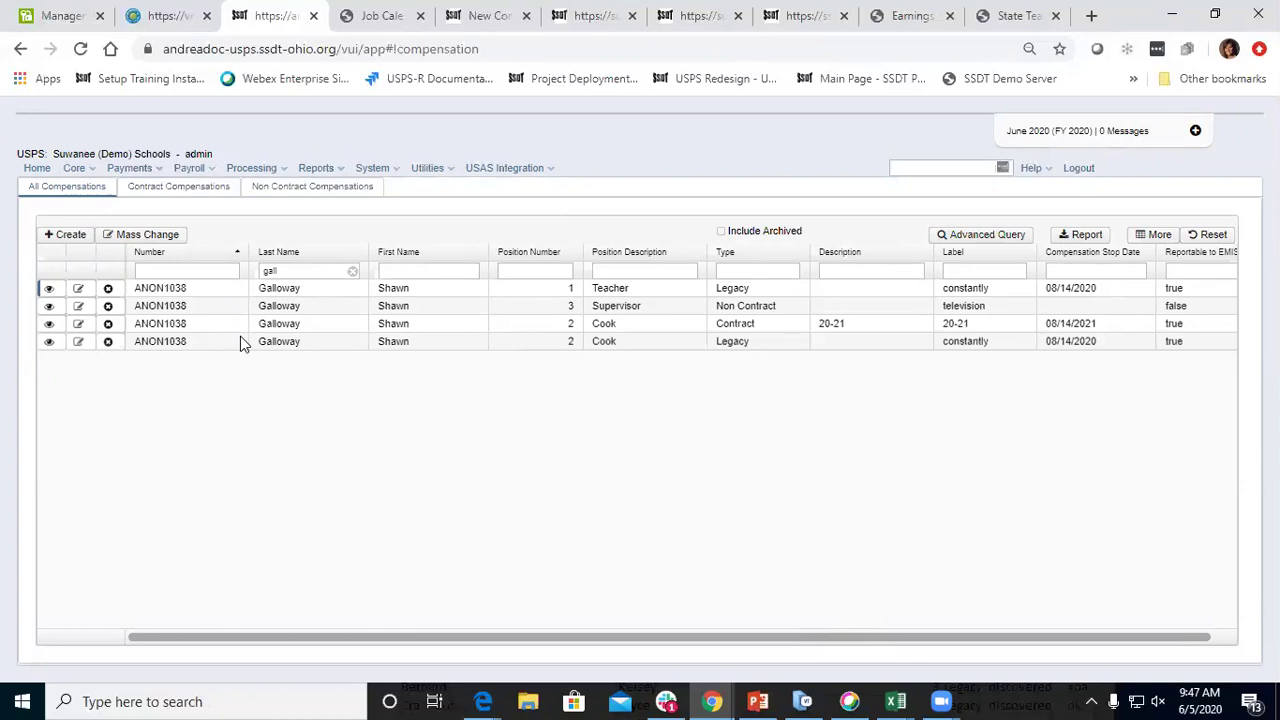
# Examine the activated 20-21 Cook contract compensation, close it, and return to the New Contract Maintenance list
pyautogui.click(150, 325)
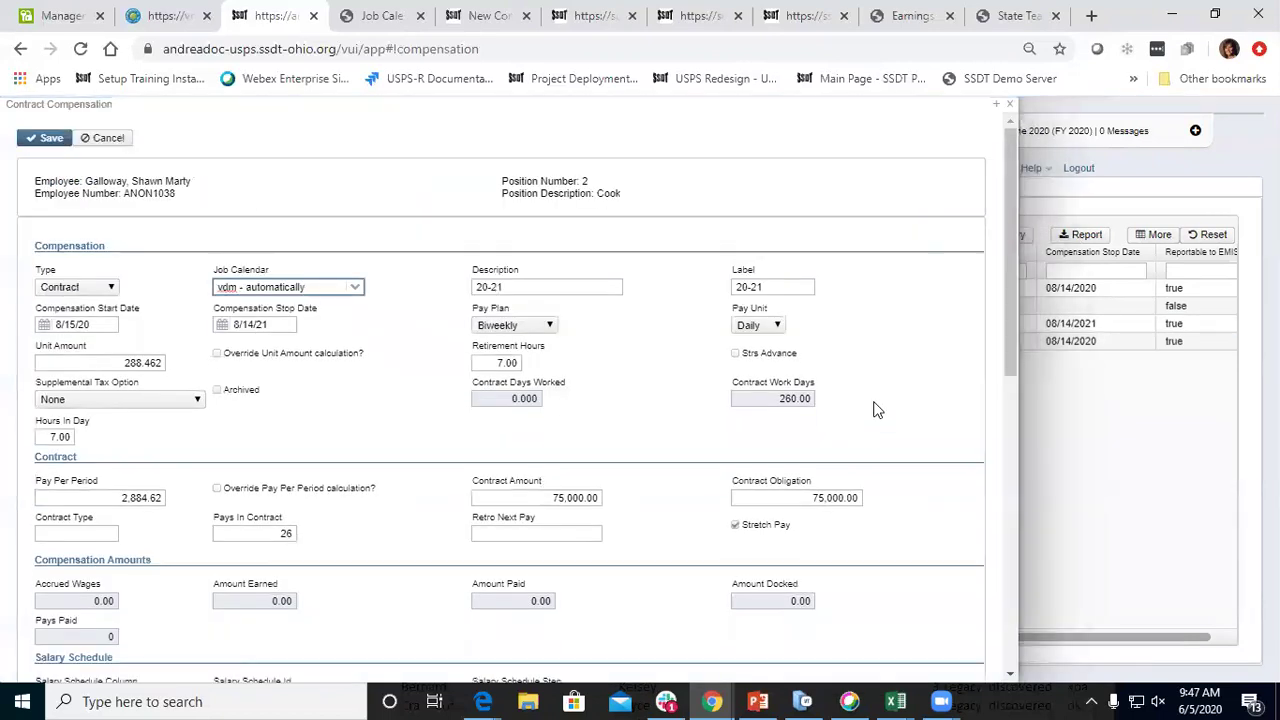
pyautogui.scroll(-1, 874, 409)
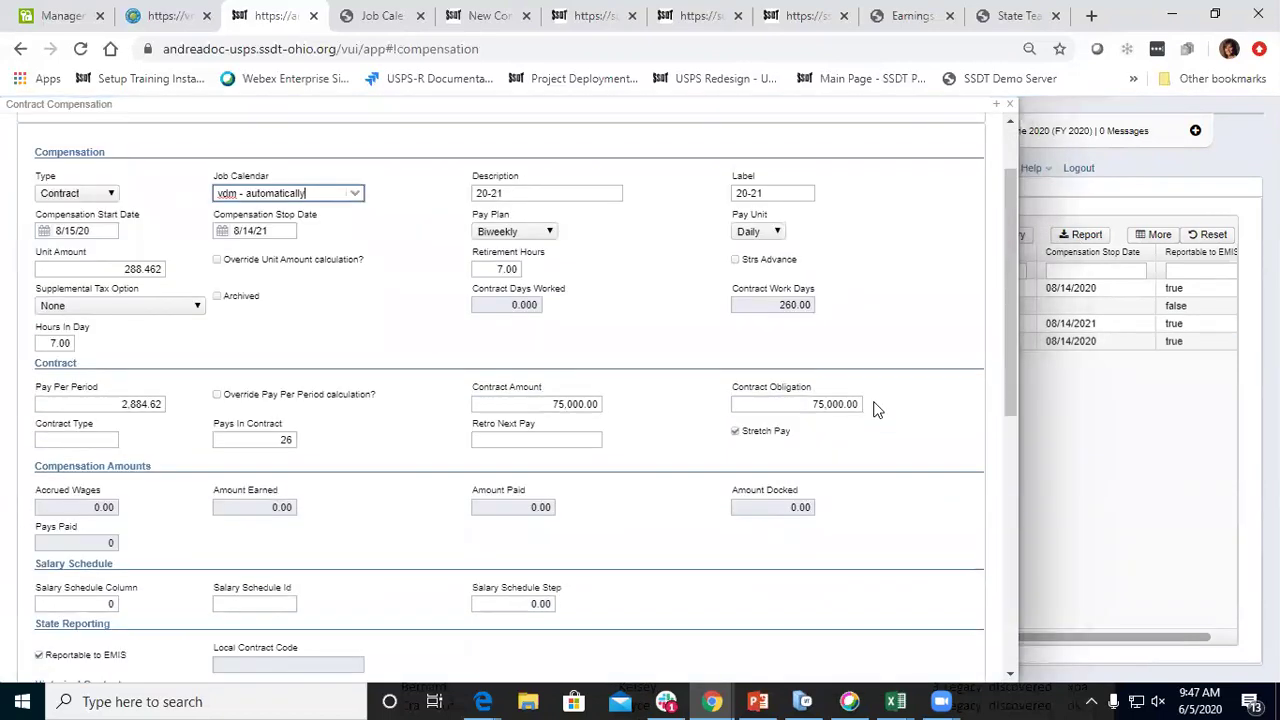
pyautogui.click(1010, 105)
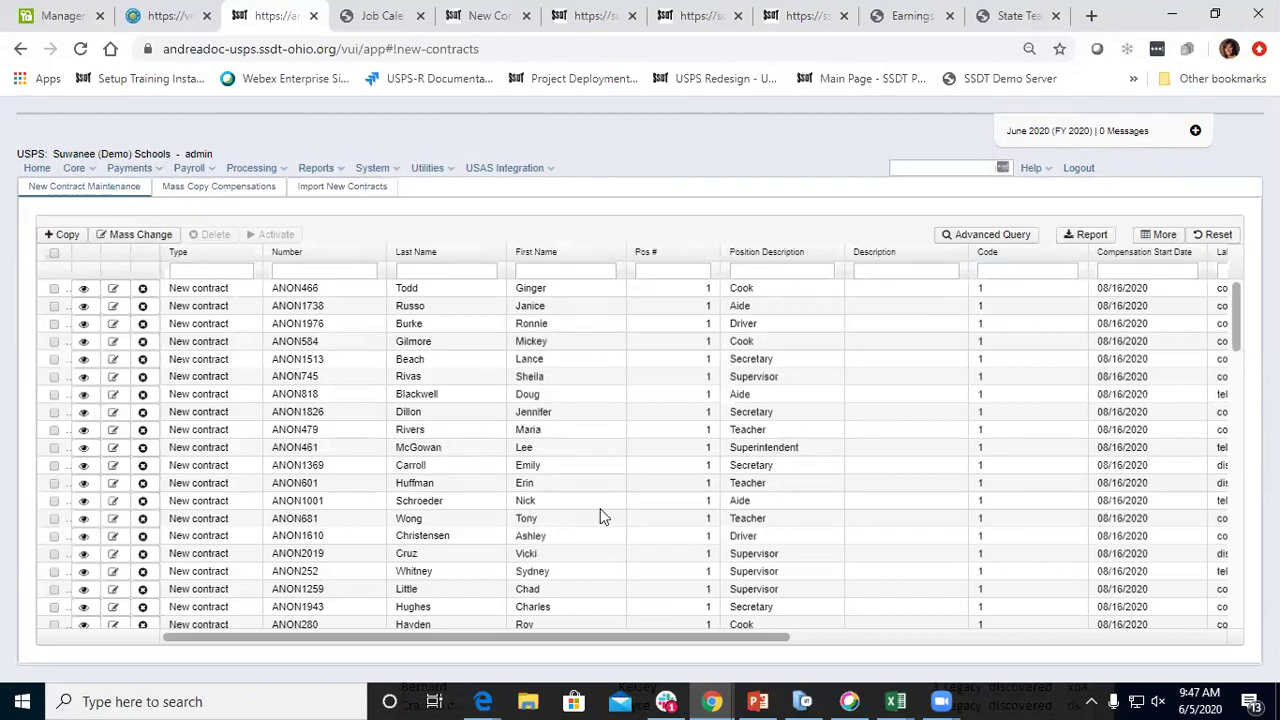
# Switch to the New Contracts wiki page and review the Import New Contracts instructions and the Redesign to Classic field table
pyautogui.click(482, 12)
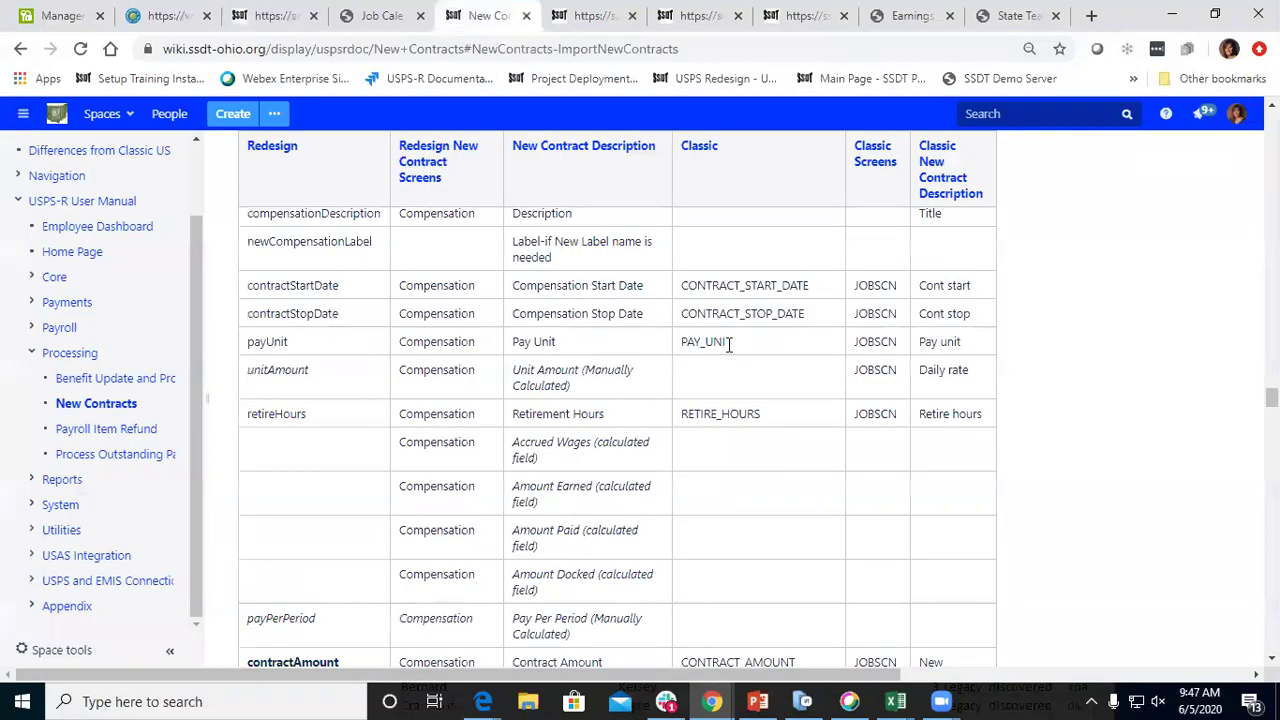
pyautogui.scroll(8, 805, 496)
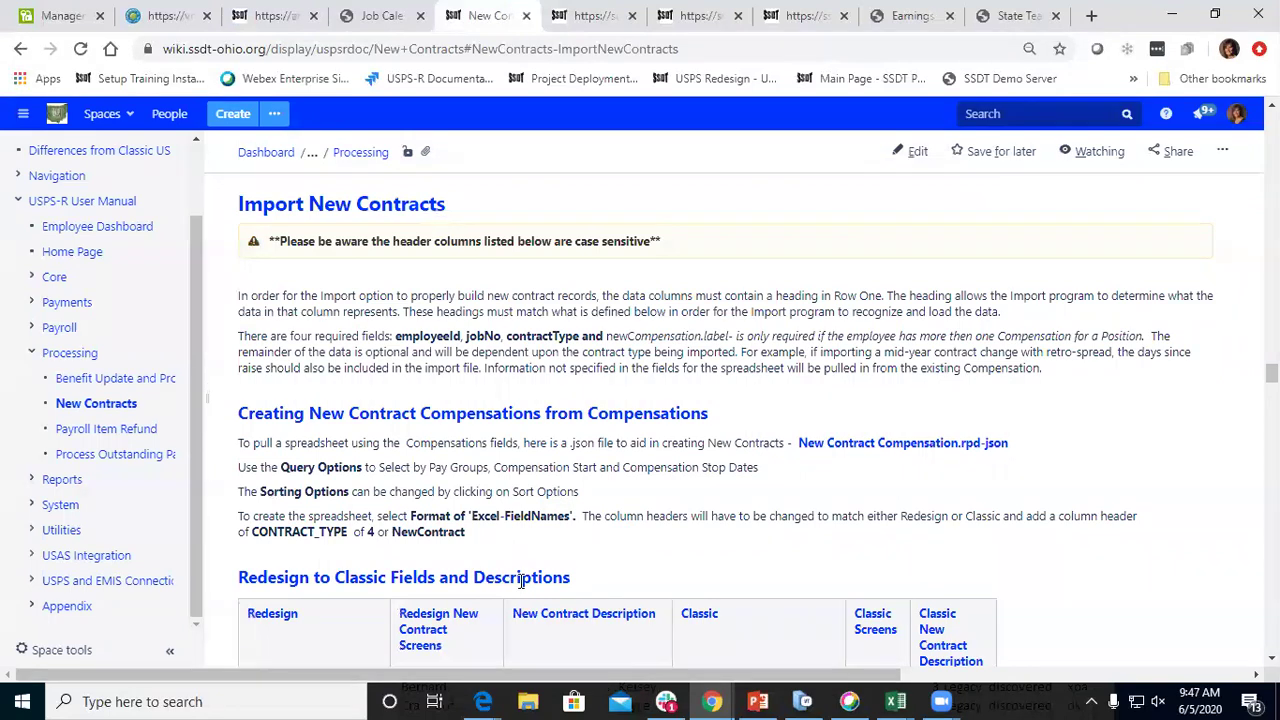
pyautogui.scroll(-3, 520, 580)
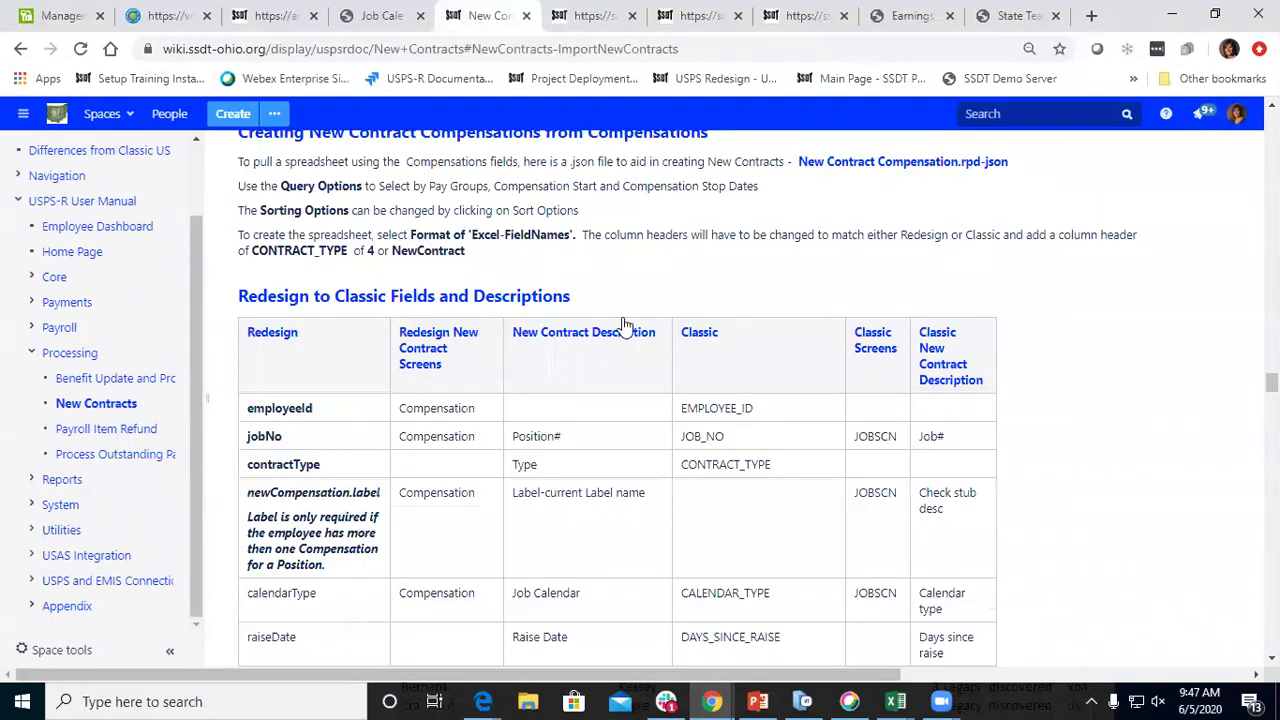
pyautogui.scroll(1, 770, 455)
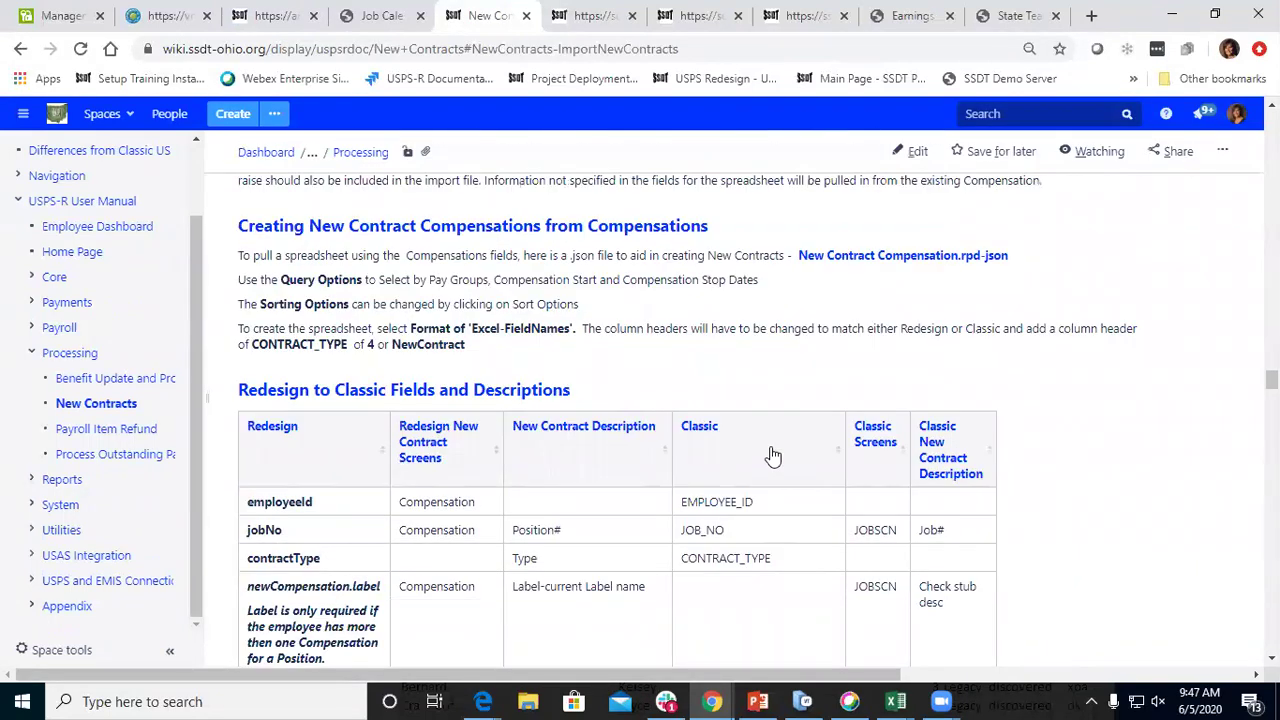
pyautogui.scroll(2, 768, 535)
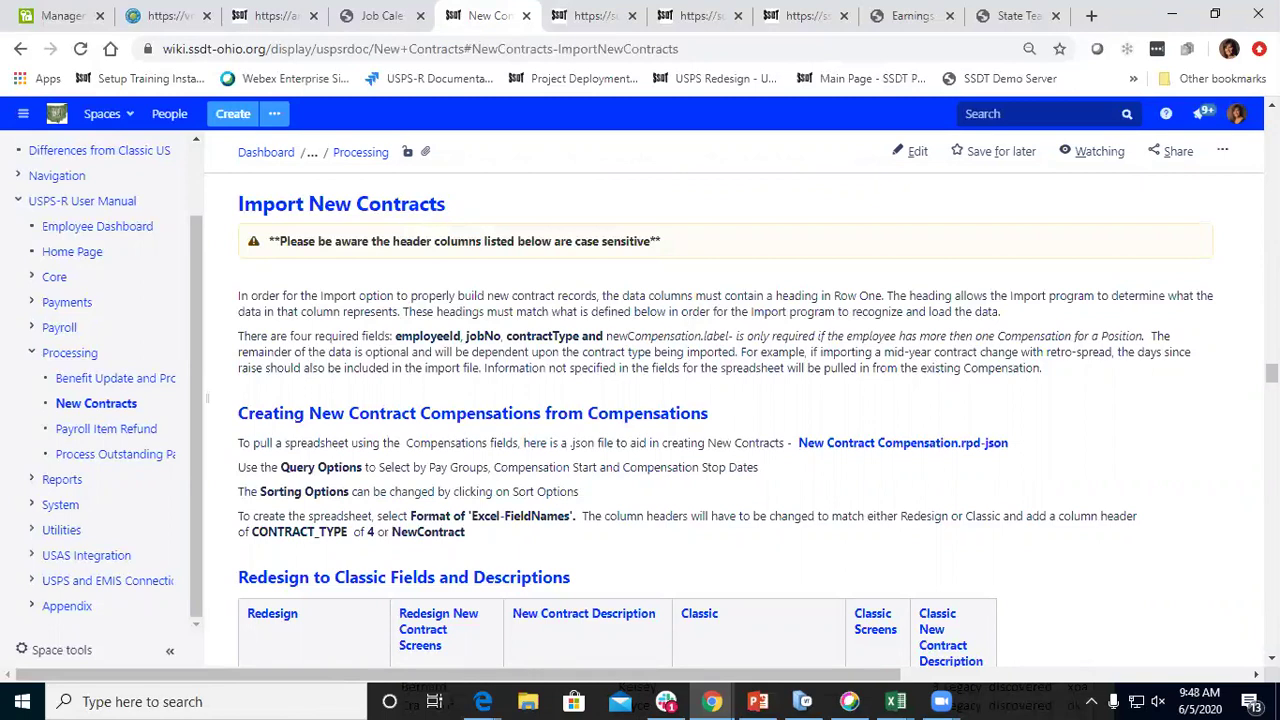
pyautogui.scroll(-3, 680, 545)
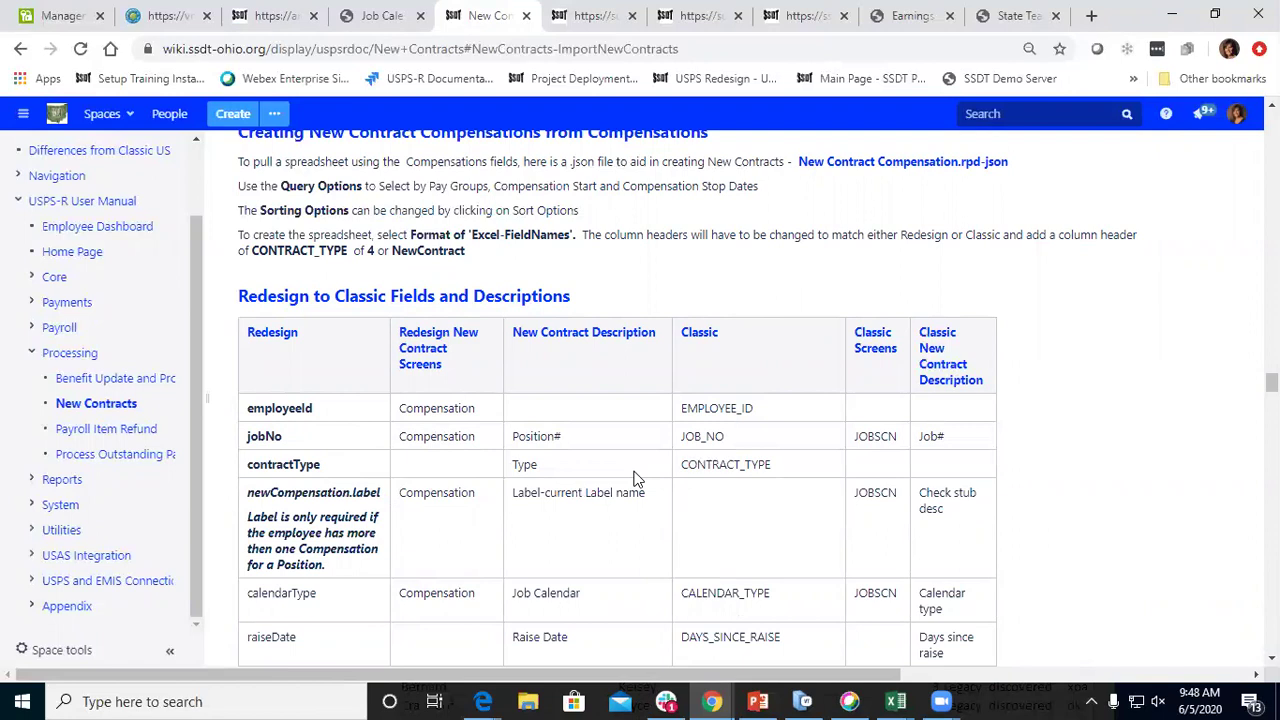
pyautogui.scroll(-1, 634, 478)
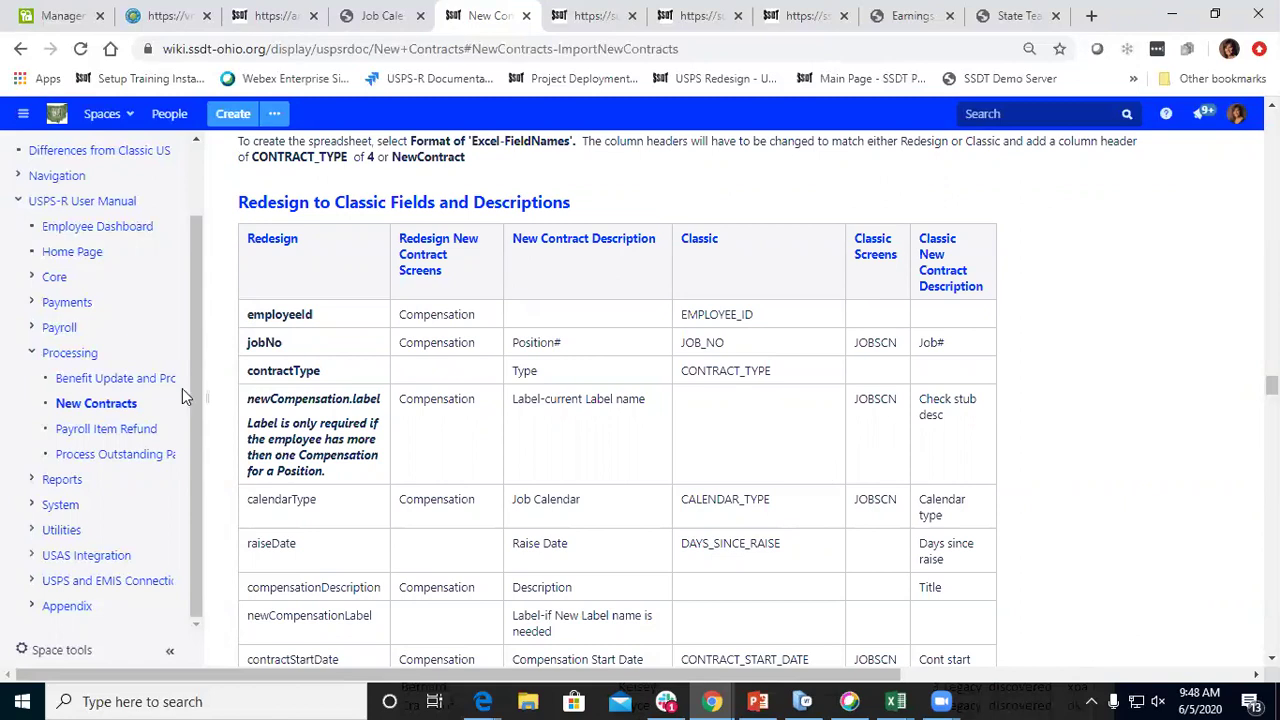
# Switch back to USPS and open the Contract Compensations list of the Compensation records
pyautogui.click(290, 12)
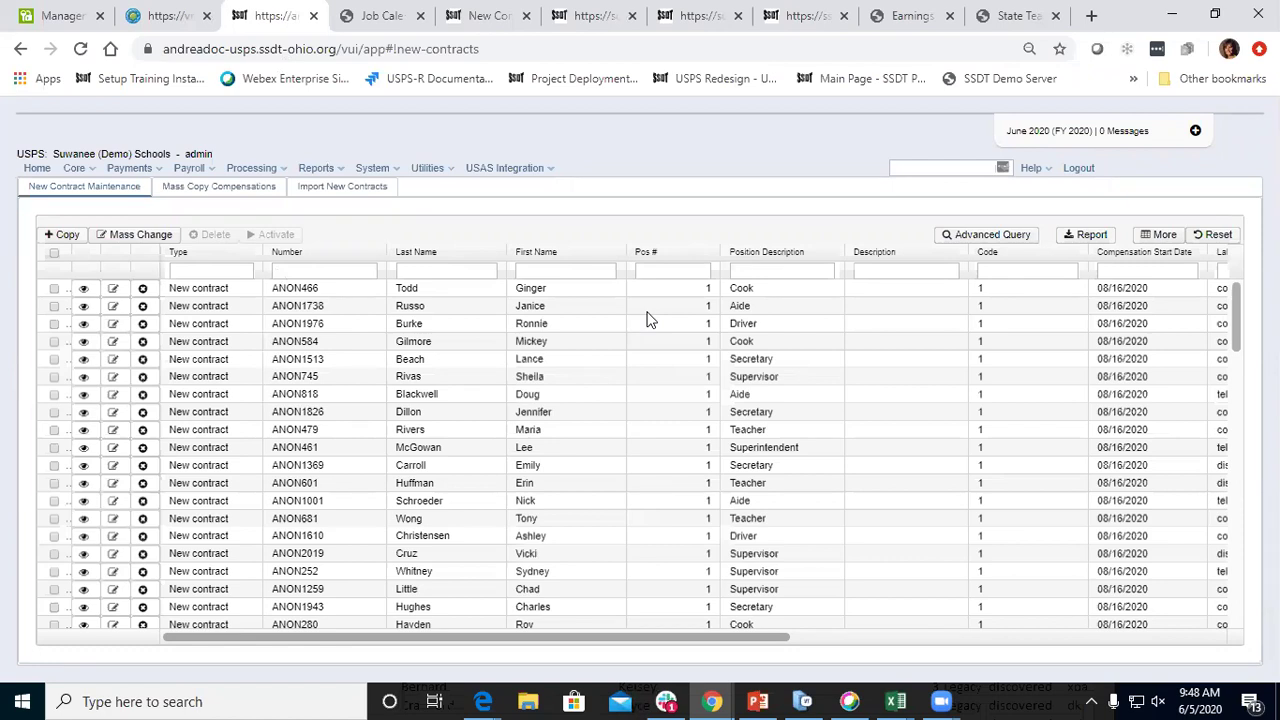
pyautogui.click(84, 171)
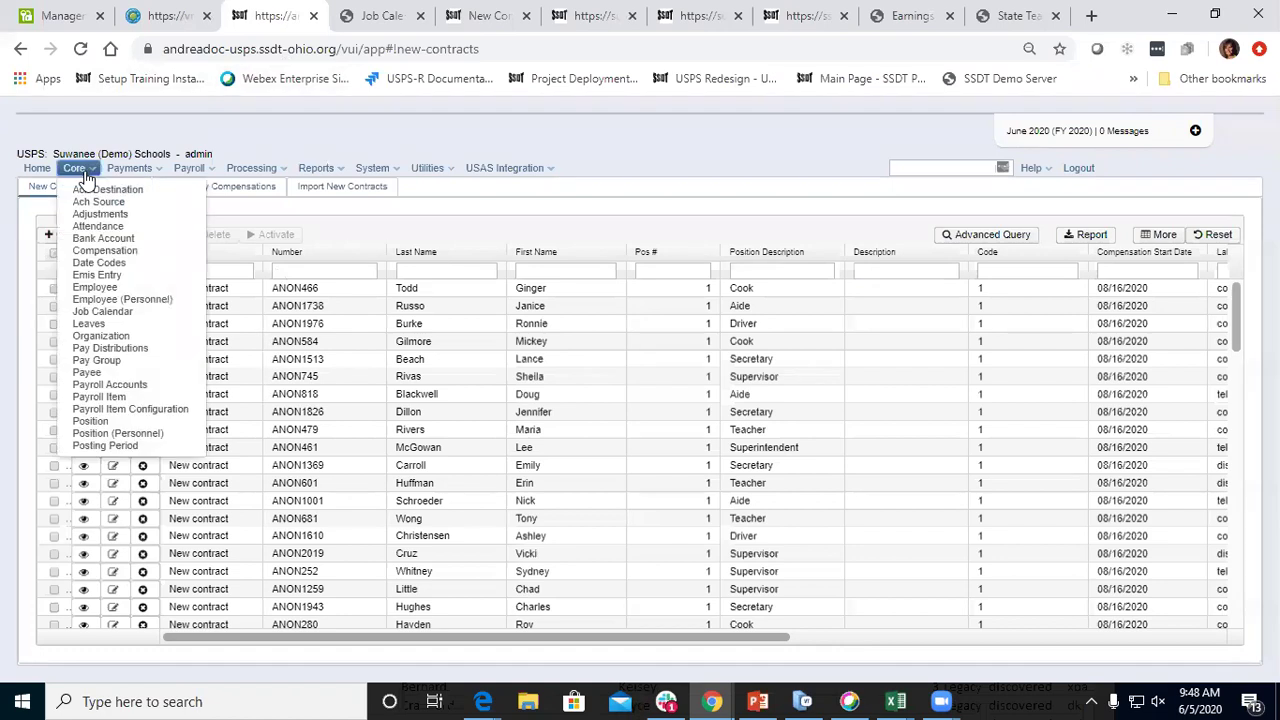
pyautogui.click(112, 252)
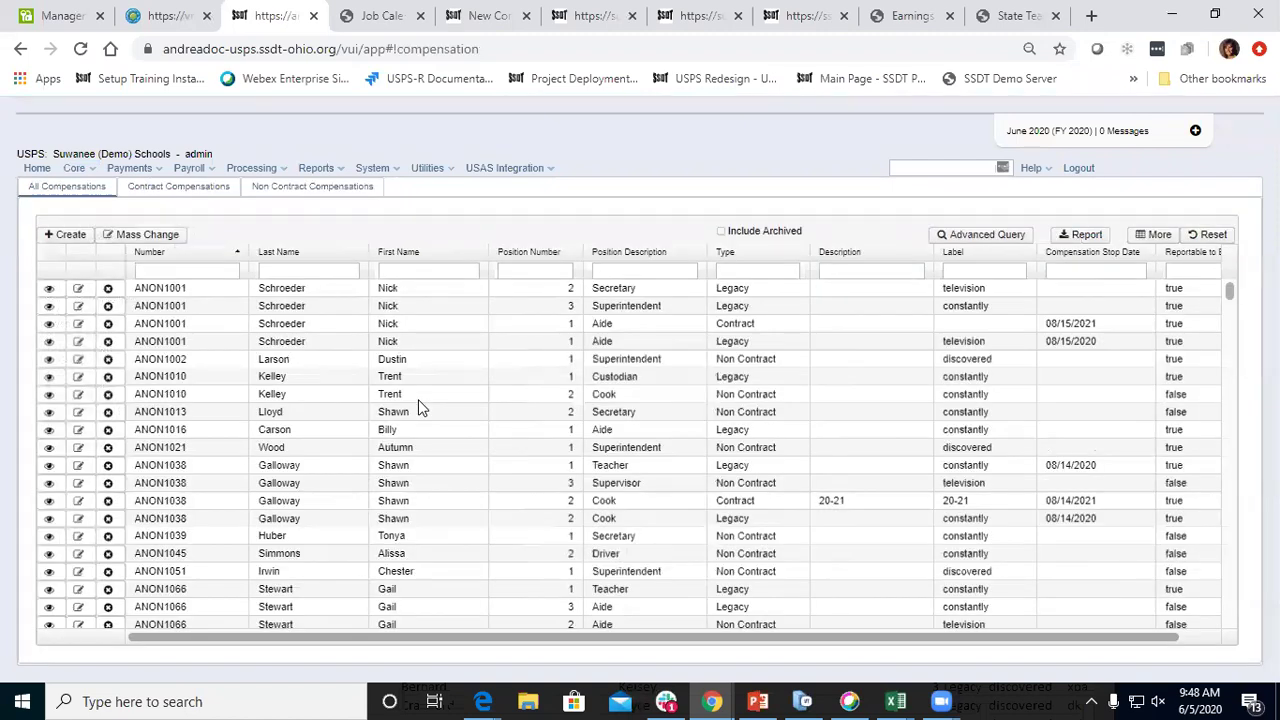
pyautogui.click(205, 189)
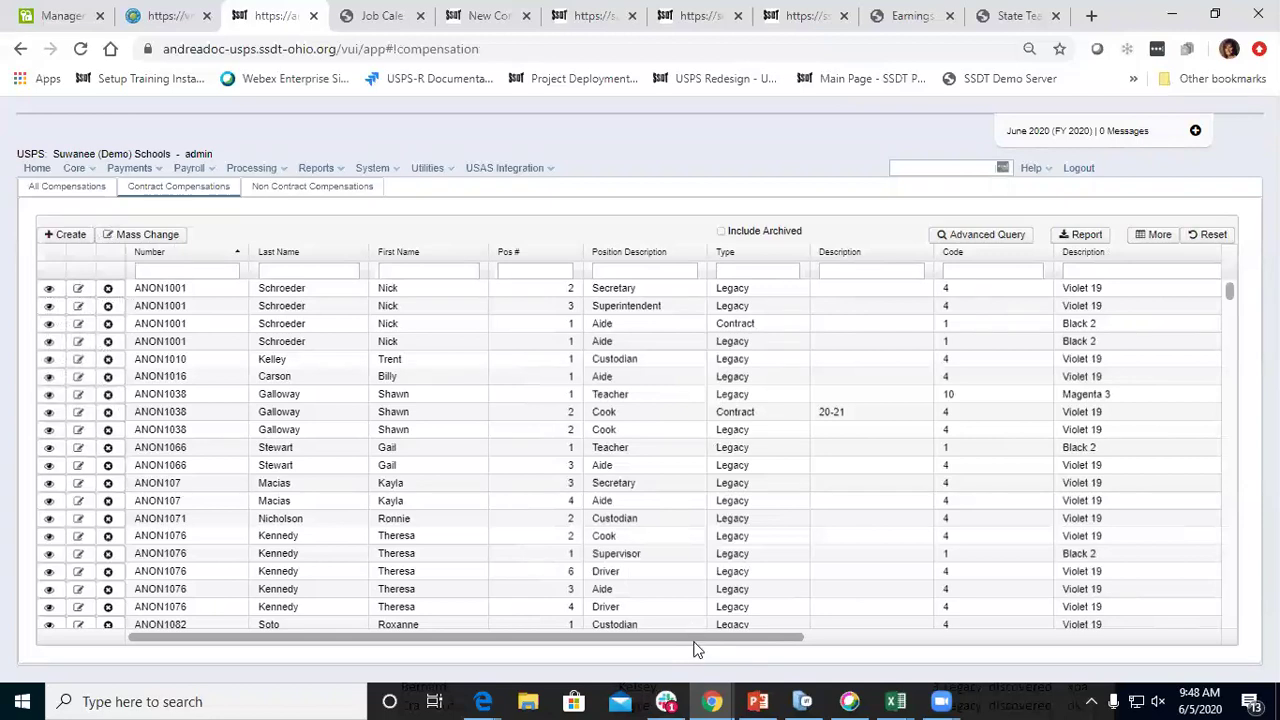
# Filter the contract compensations by Compensation Start Date =08/16/2020 and check the matching contracts
pyautogui.moveTo(706, 640); pyautogui.dragTo(1119, 662)
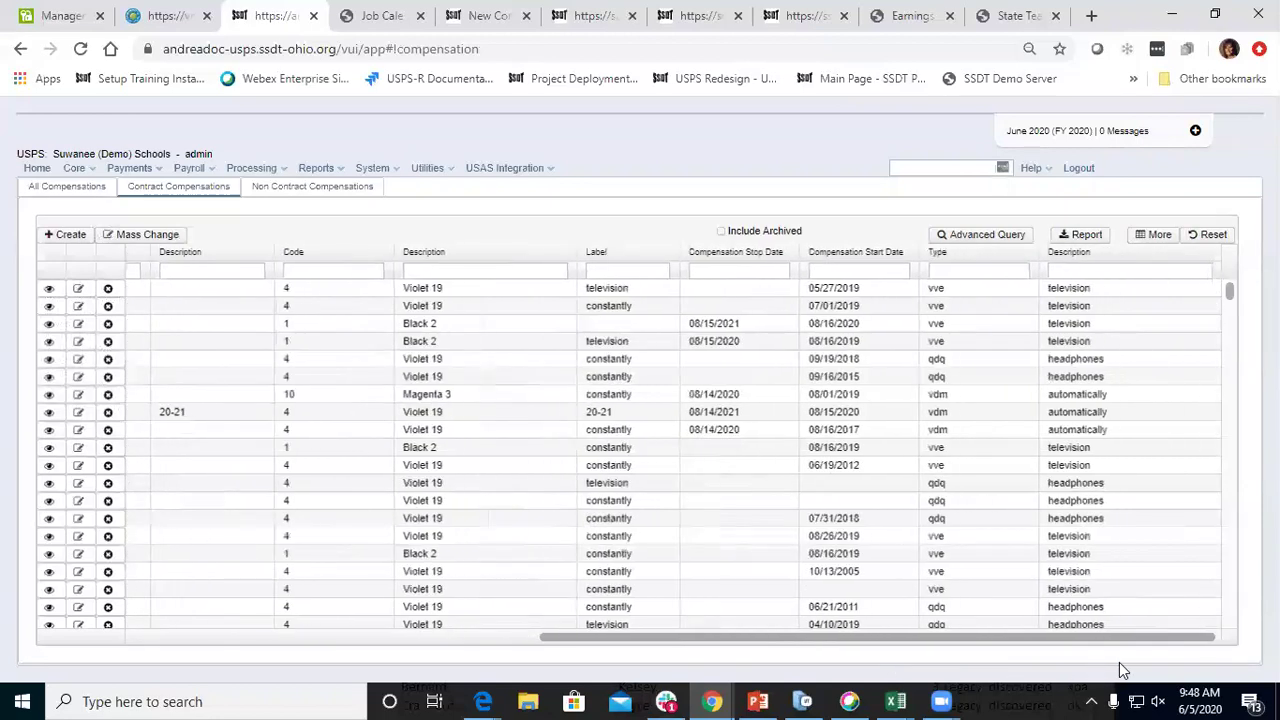
pyautogui.click(858, 269)
pyautogui.write('=08/16/2020')
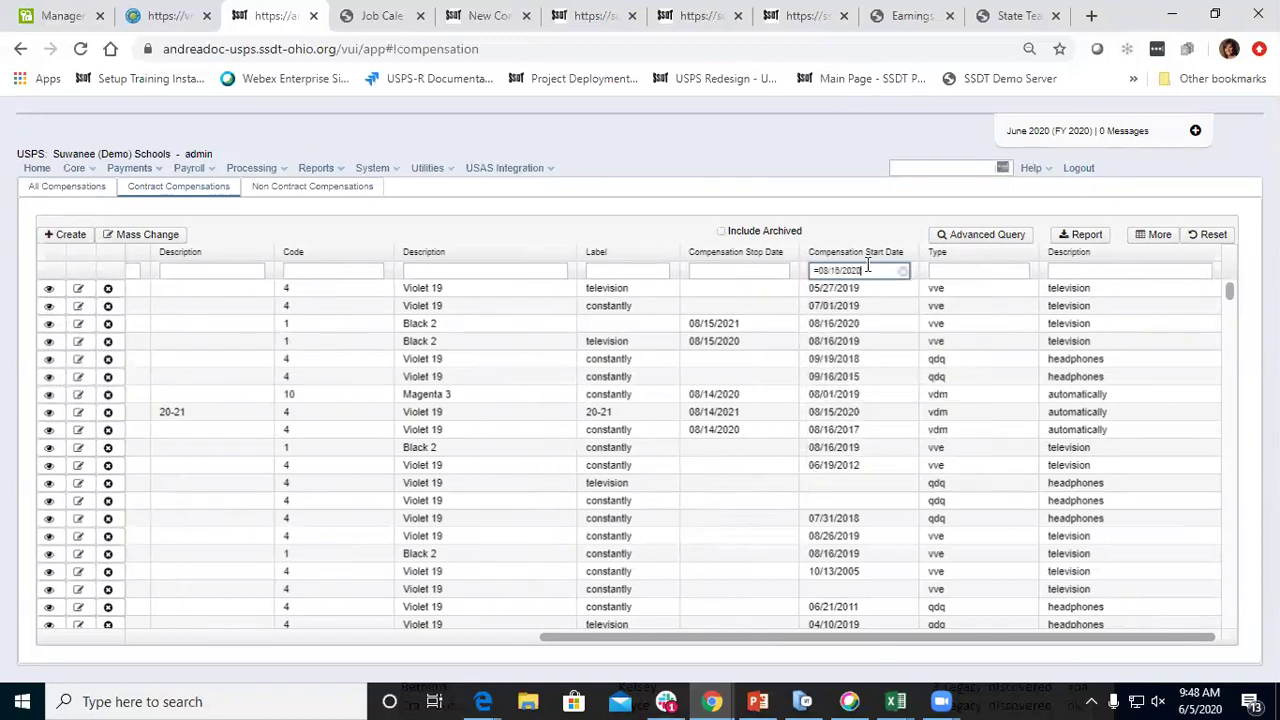
pyautogui.press('Return')
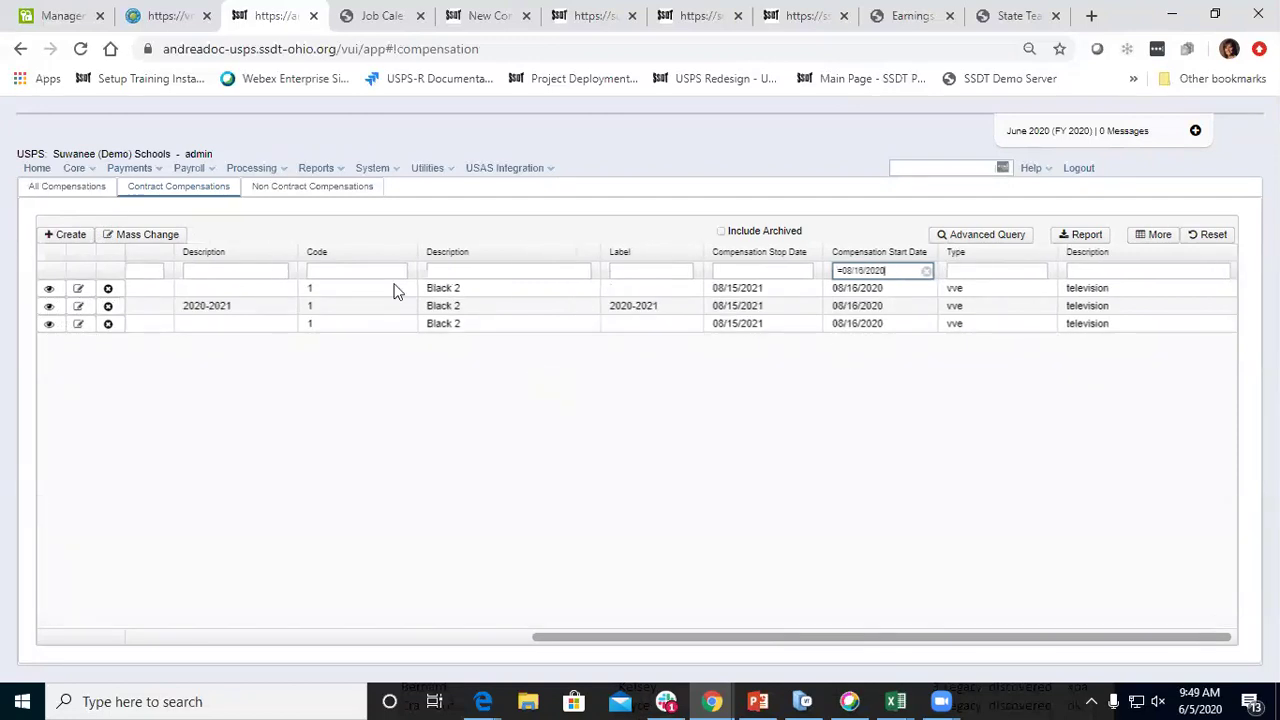
pyautogui.moveTo(591, 638); pyautogui.dragTo(527, 642)
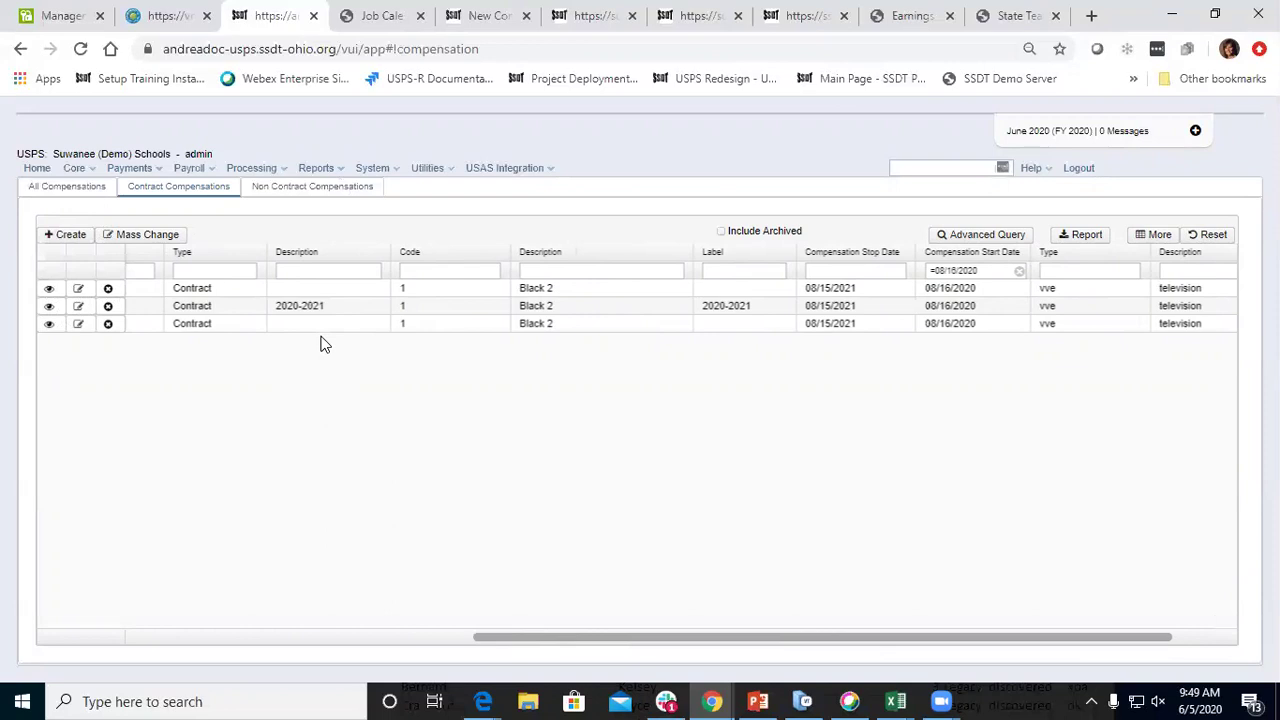
pyautogui.moveTo(530, 642); pyautogui.dragTo(590, 638)
# Start a mass change on the filtered contract compensations and choose description as the property to change
pyautogui.click(120, 236)
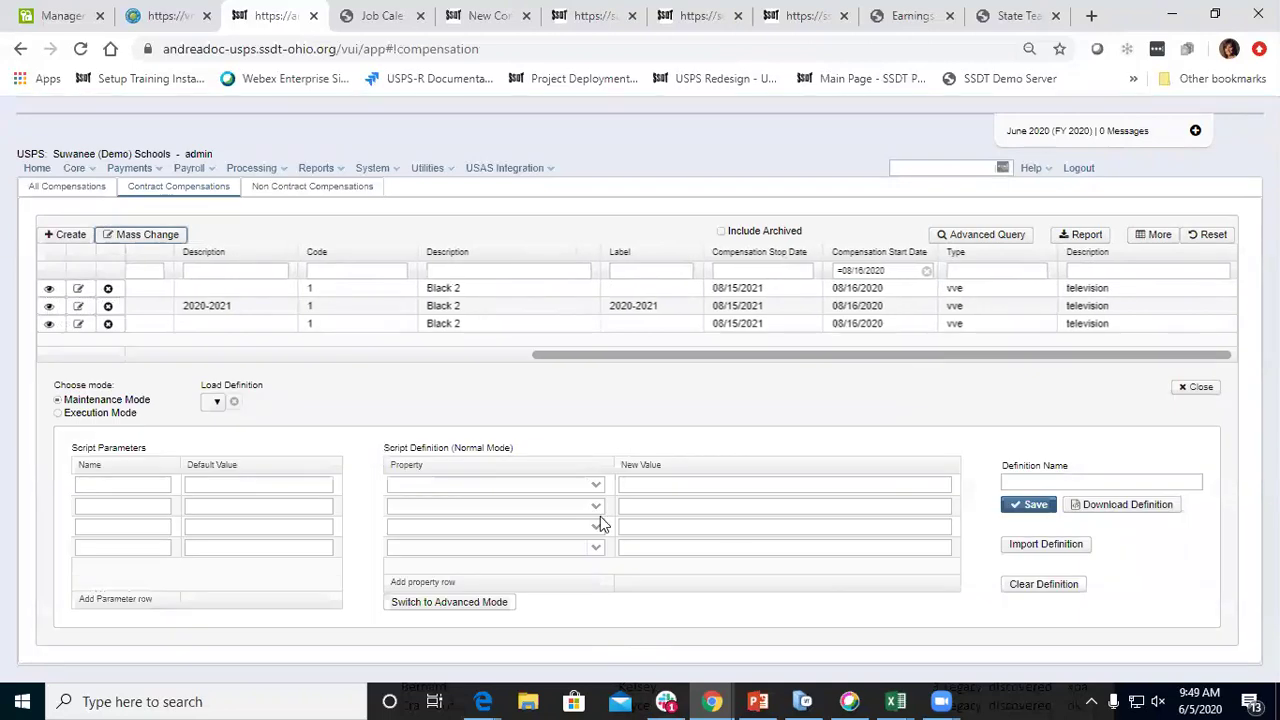
pyautogui.click(595, 490)
pyautogui.click(596, 489)
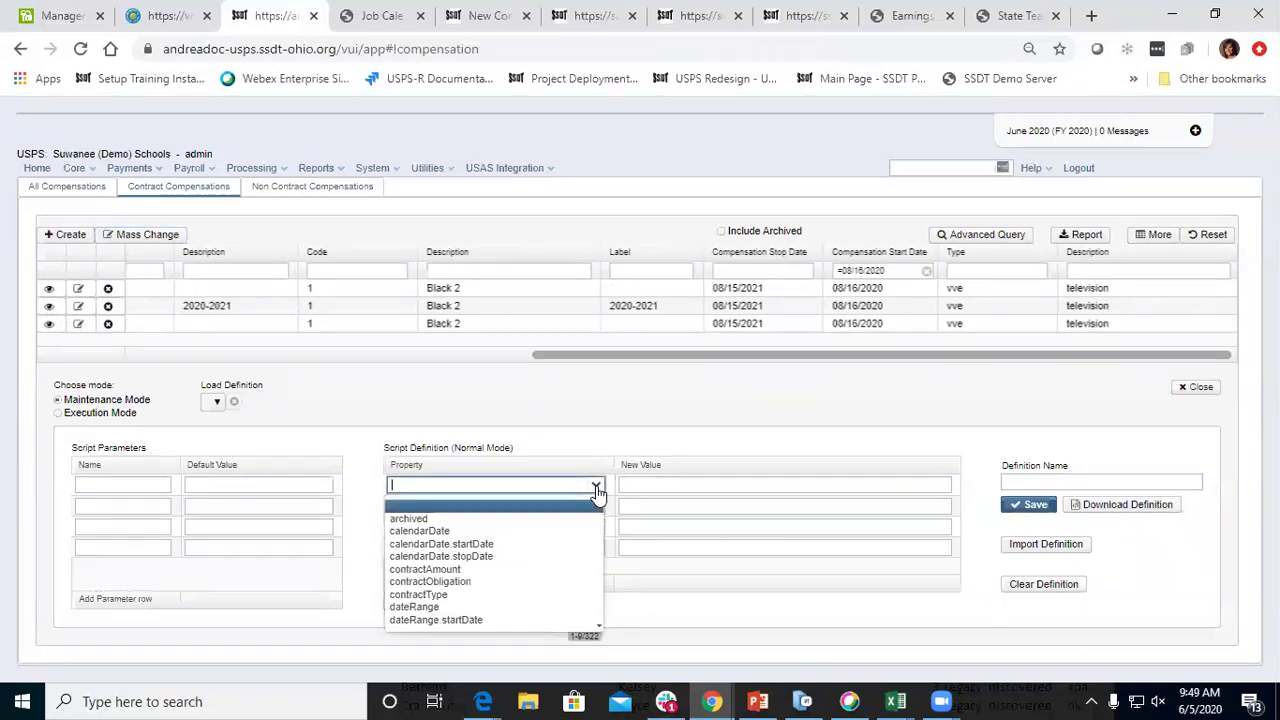
pyautogui.click(596, 489)
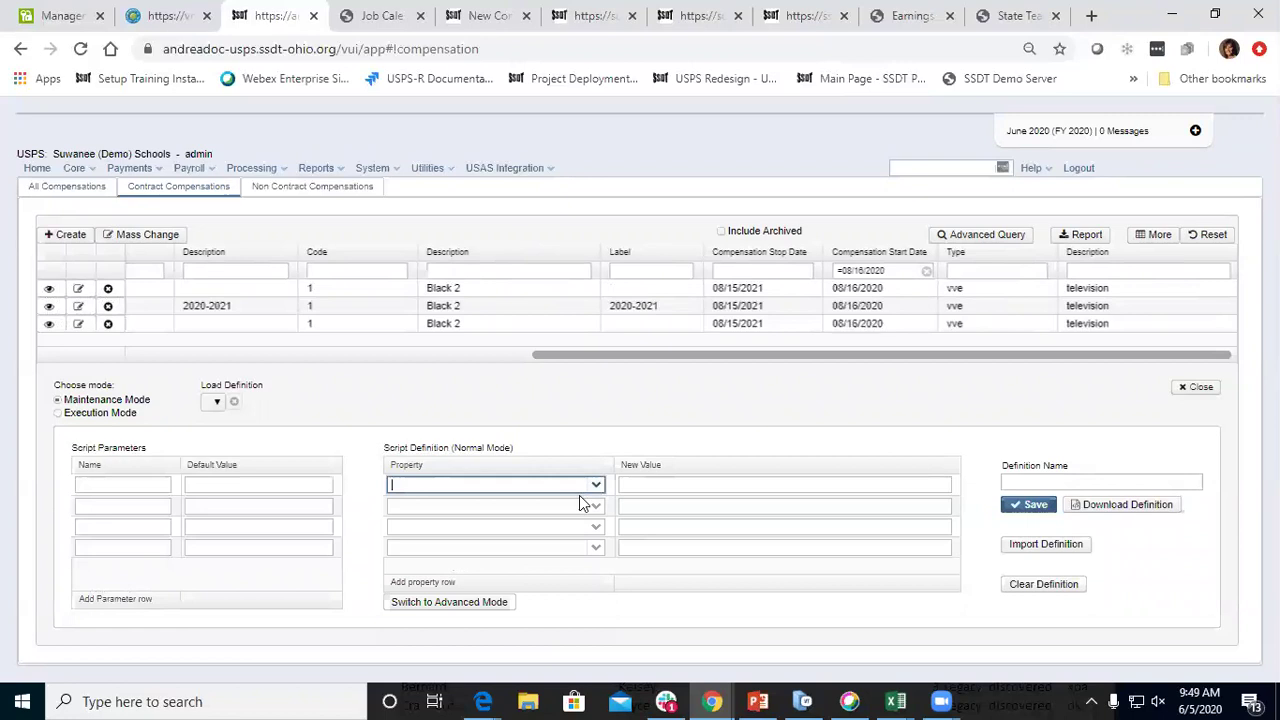
pyautogui.write('de')
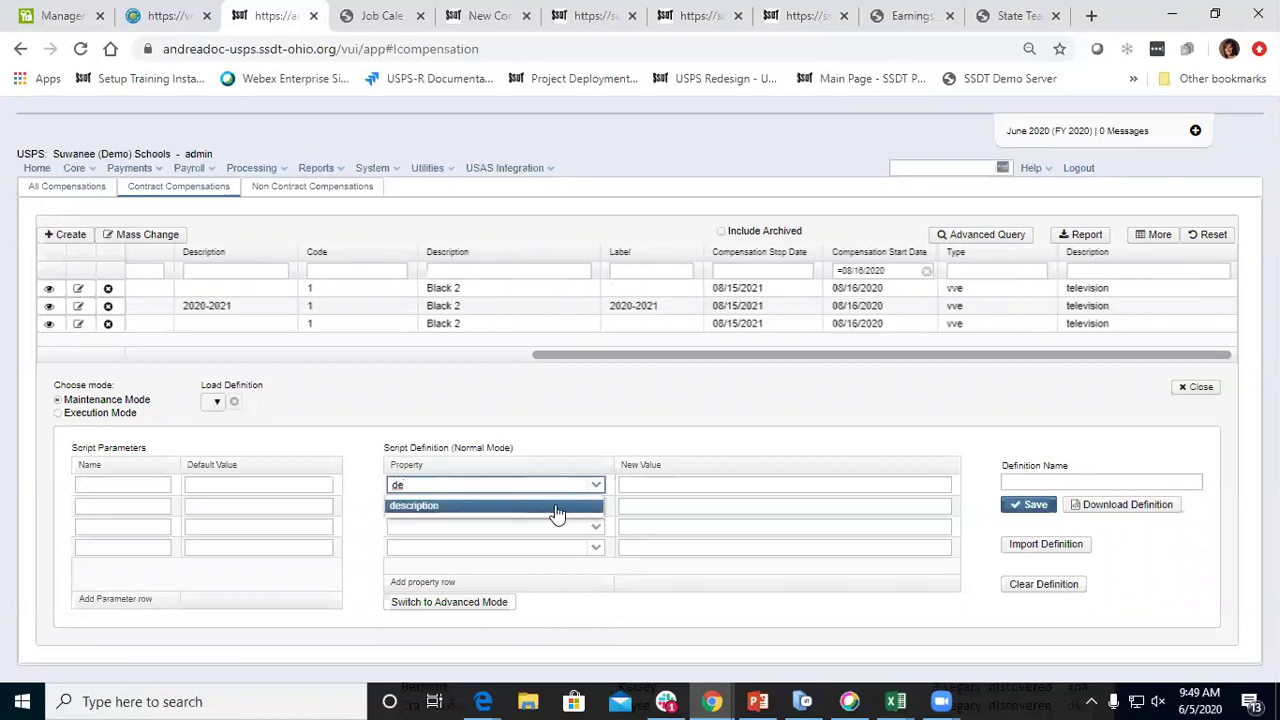
pyautogui.click(557, 507)
# Set the new value of the description property to 2021 in the mass change definition
pyautogui.click(646, 486)
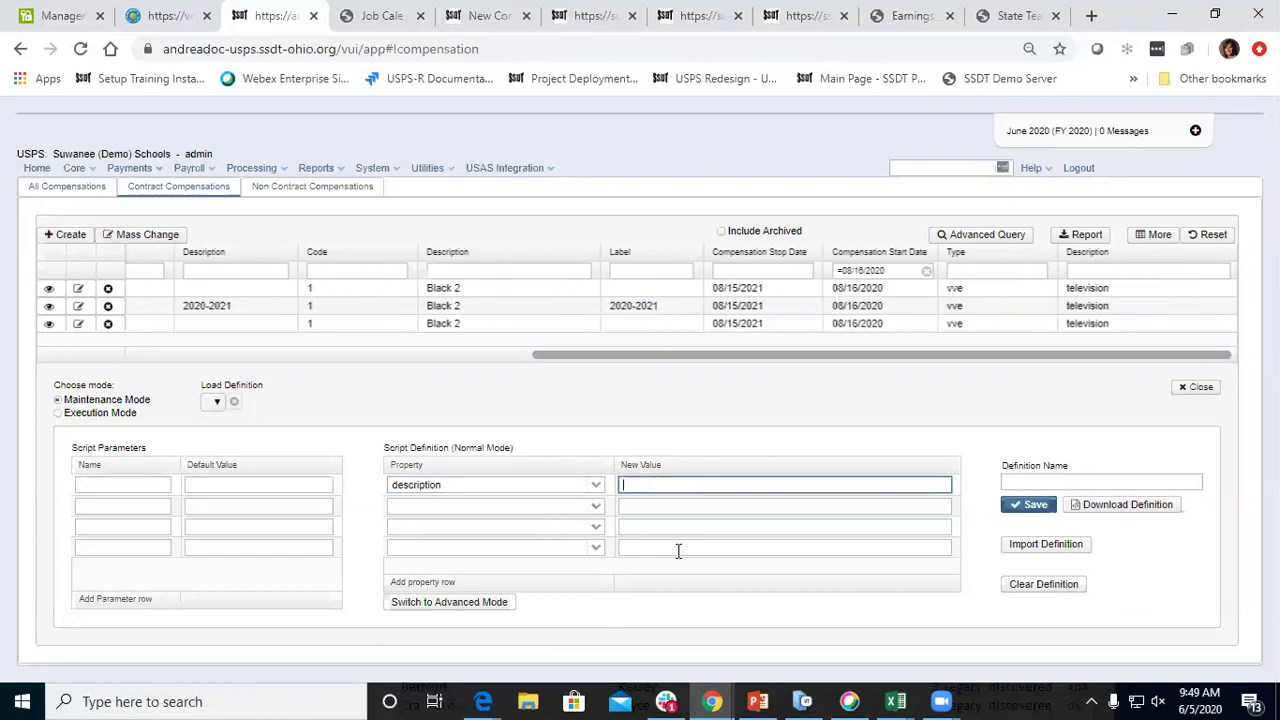
pyautogui.write('20-21')
pyautogui.press('BackSpace')
pyautogui.press('BackSpace')
pyautogui.press('BackSpace')
pyautogui.press('BackSpace')
pyautogui.write('2021')
# Submit the mass change in Execution Mode, close it, and check the updated descriptions in the contract compensation list
pyautogui.click(58, 413)
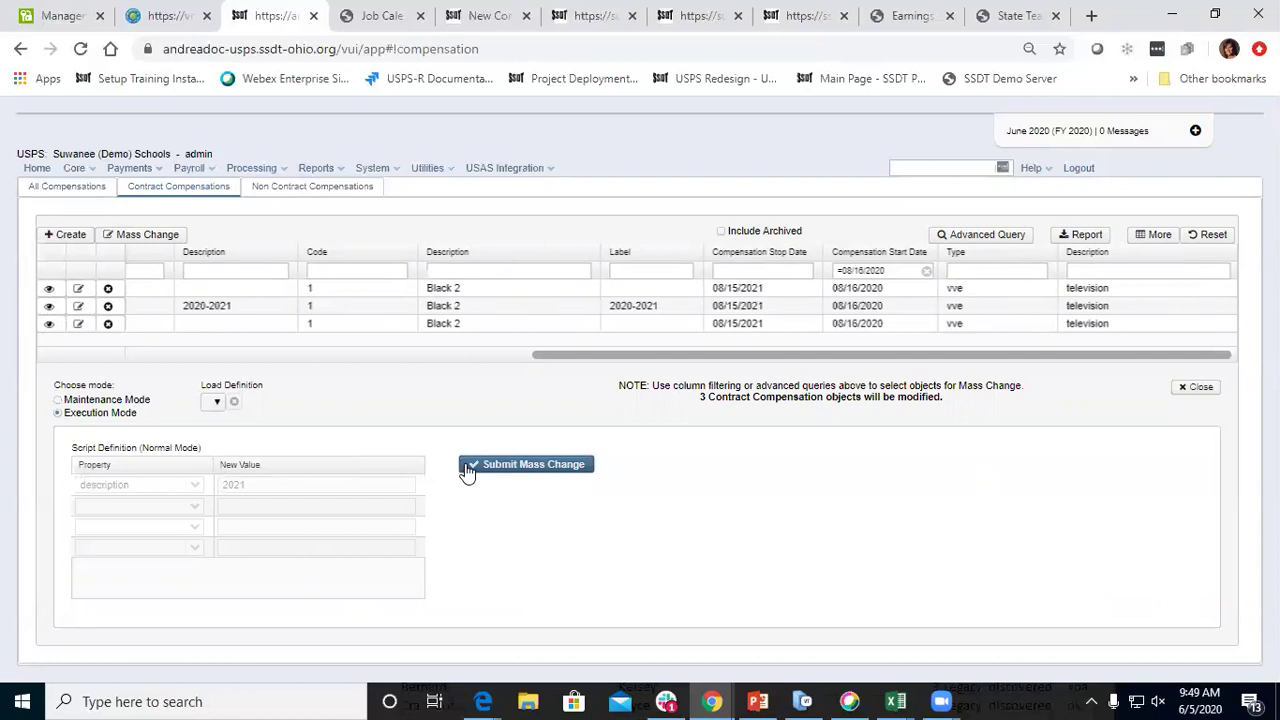
pyautogui.click(466, 472)
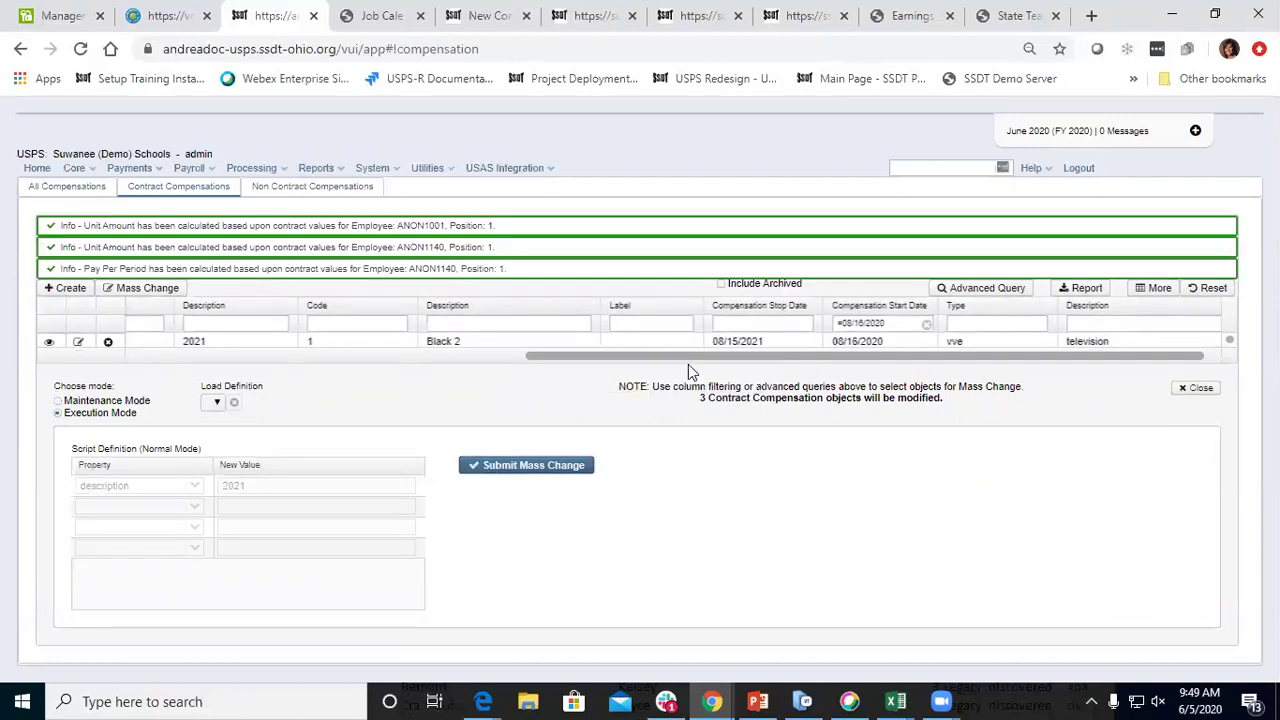
pyautogui.click(1195, 388)
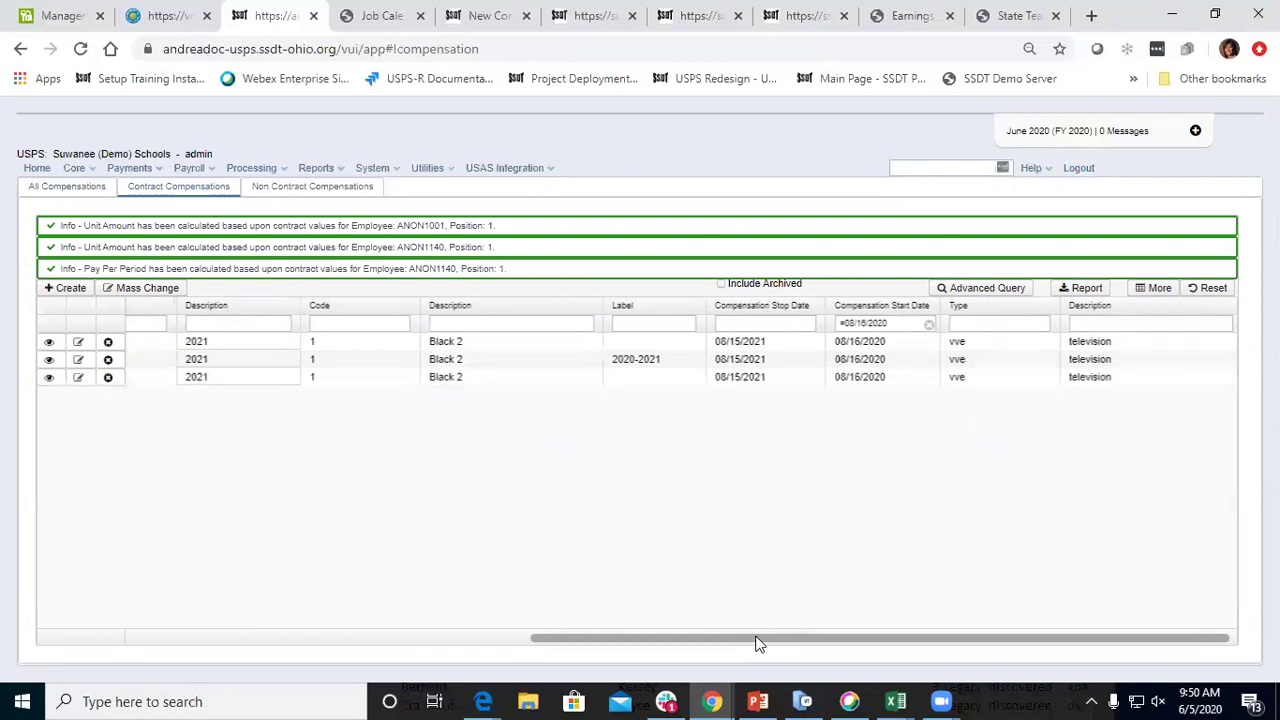
pyautogui.moveTo(754, 646); pyautogui.dragTo(634, 654)
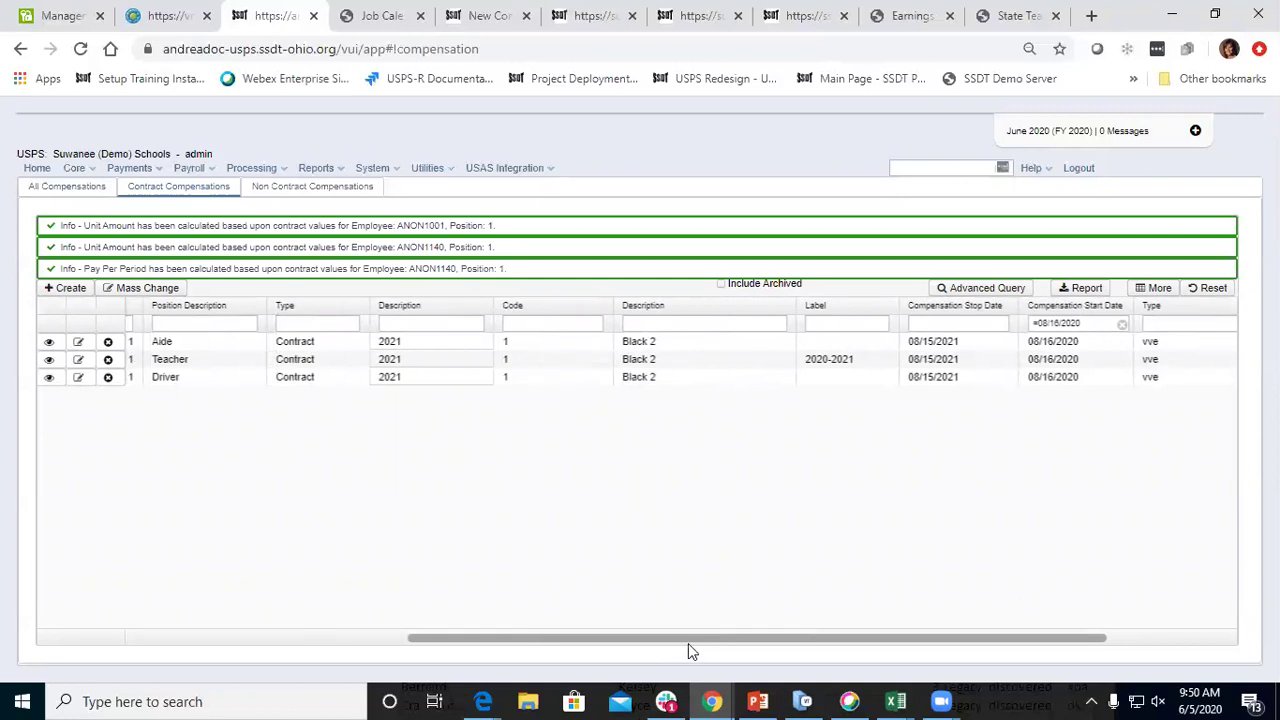
pyautogui.moveTo(669, 646); pyautogui.dragTo(253, 610)
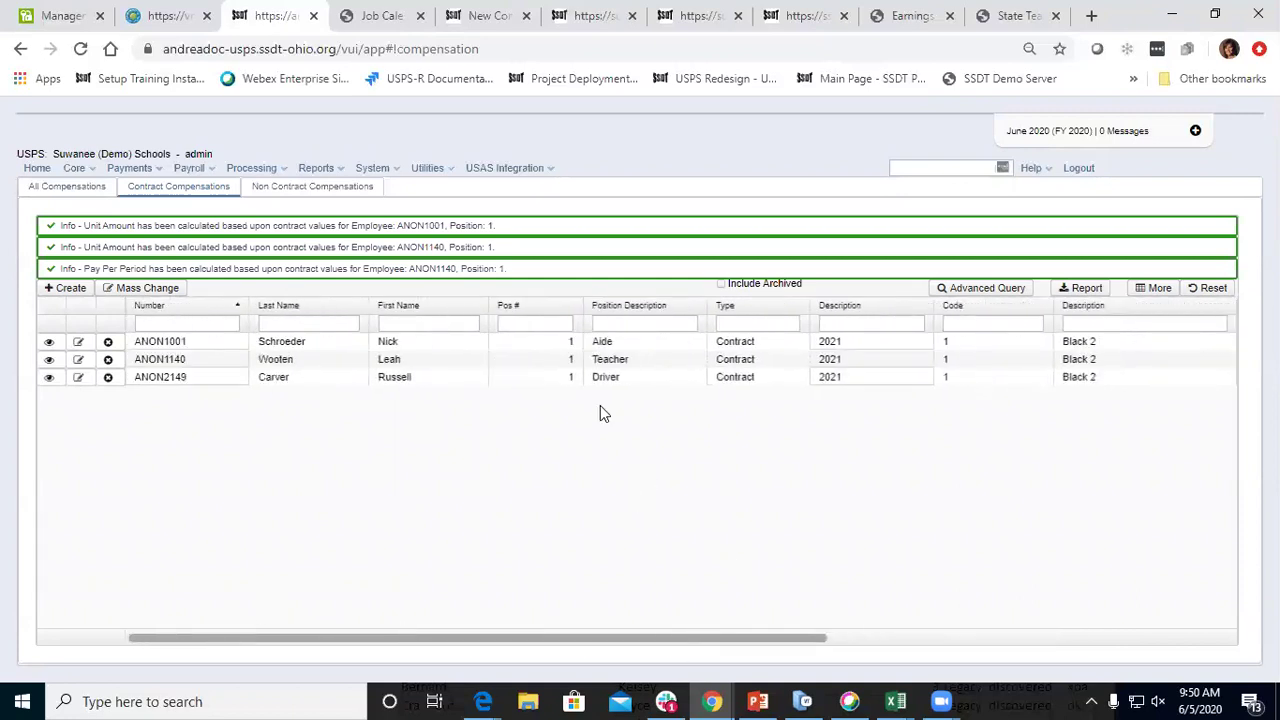
# Generate the SSDT Non Contract Compensation Mass Load Extract from the home page's report links in Excel-FieldNames format
pyautogui.click(250, 170)
pyautogui.click(305, 170)
pyautogui.click(37, 170)
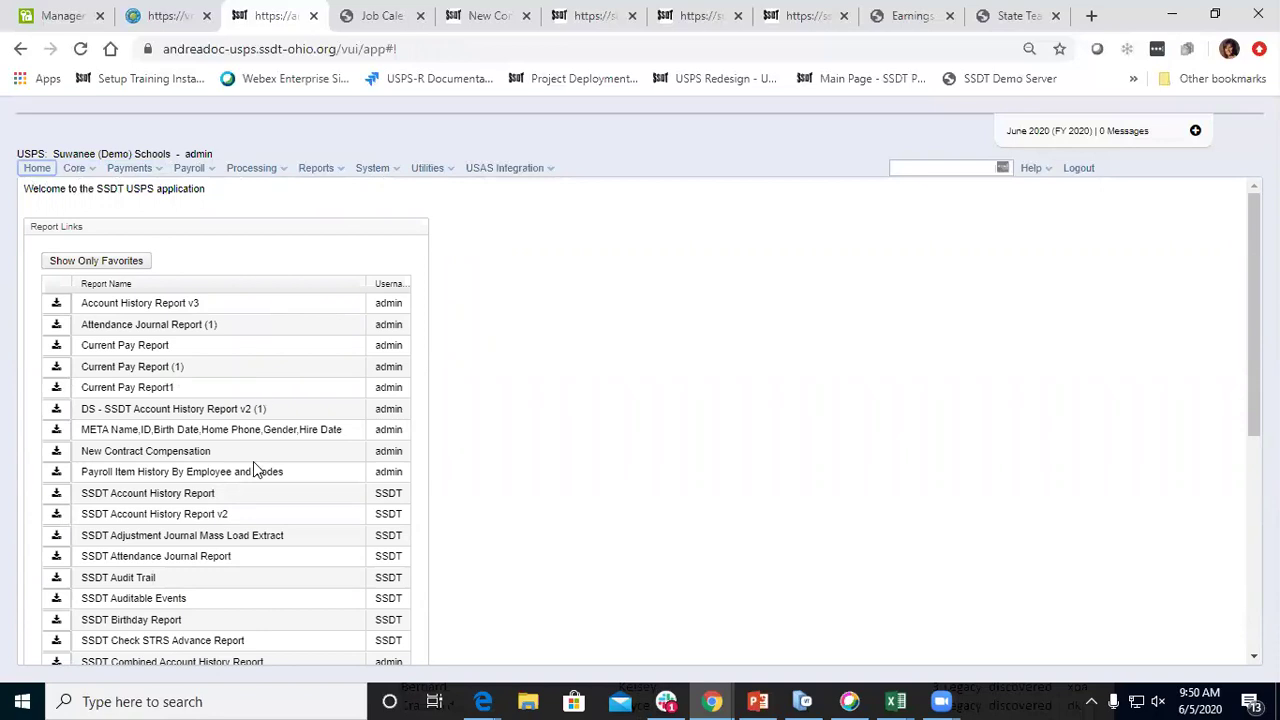
pyautogui.scroll(-4, 253, 461)
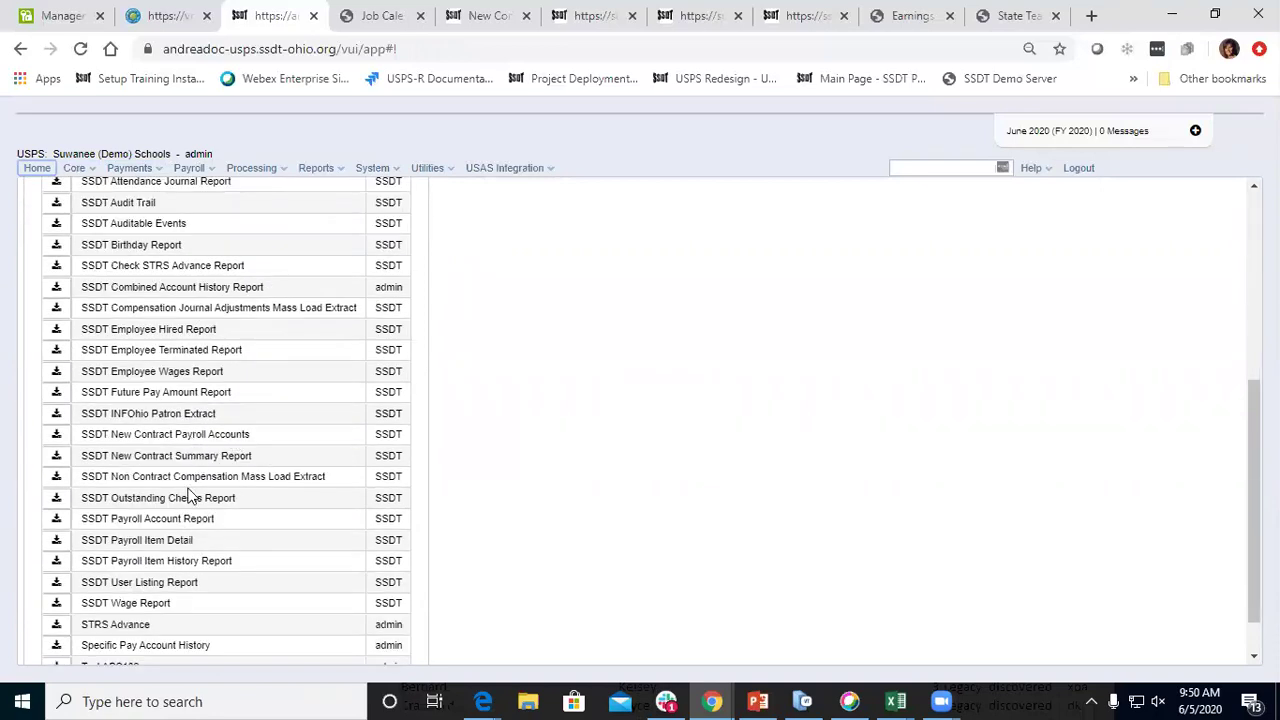
pyautogui.click(58, 480)
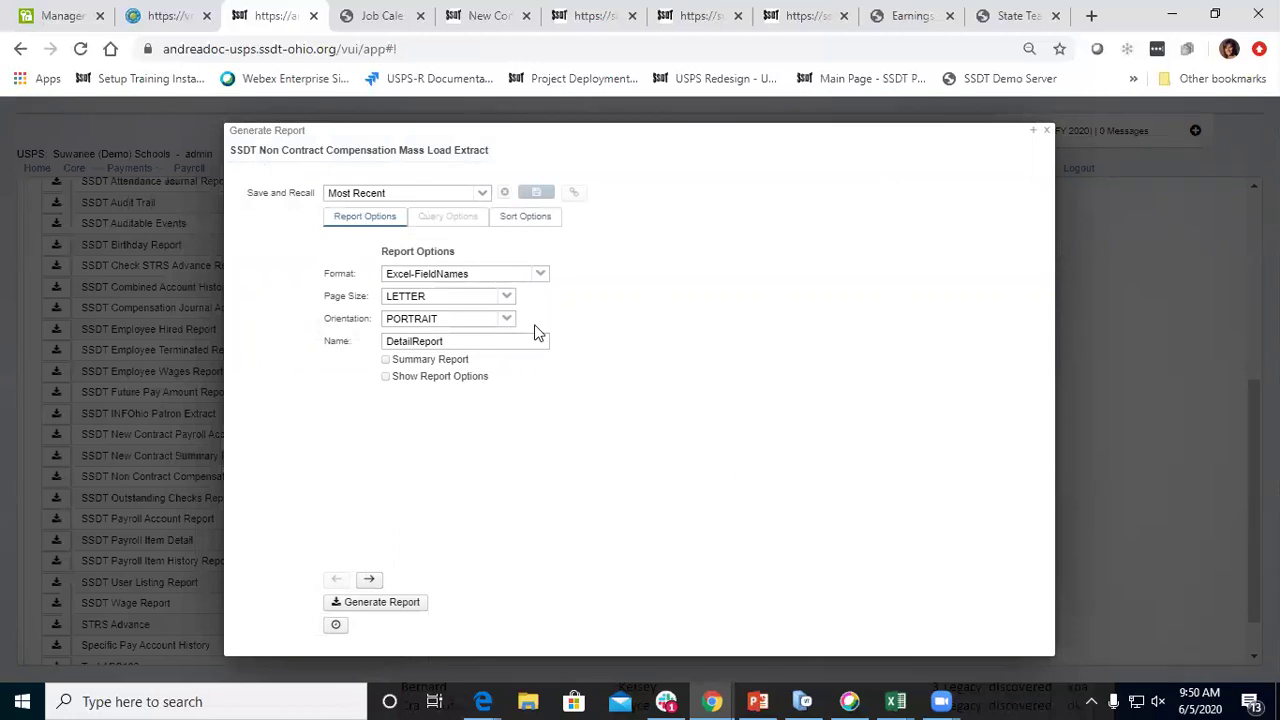
pyautogui.click(525, 220)
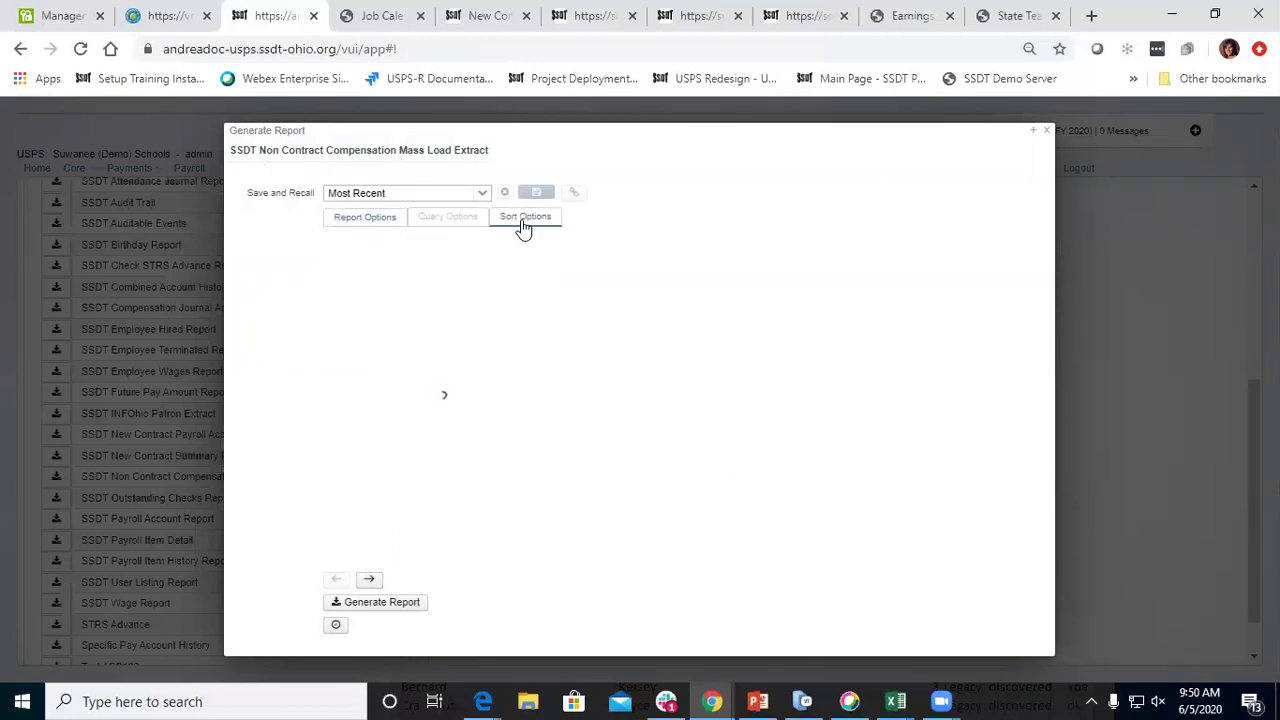
pyautogui.click(378, 602)
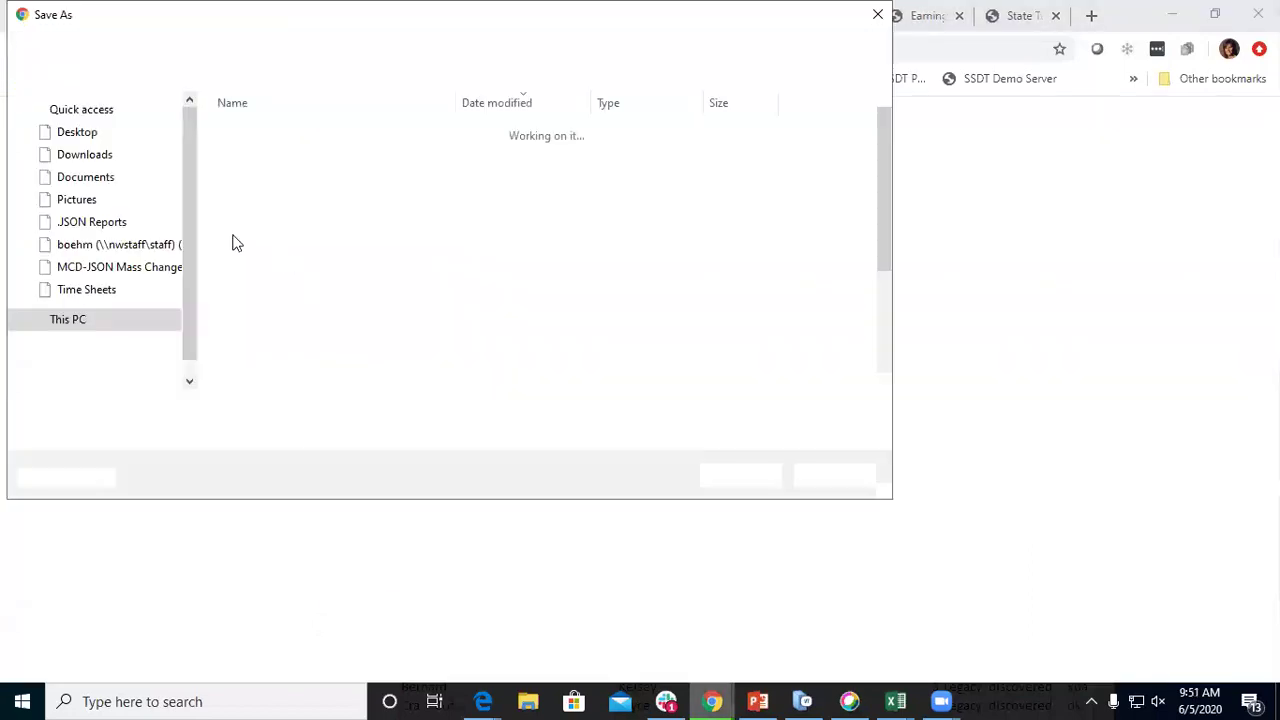
# Save the generated extract to the Desktop as DetailReport (2)
pyautogui.scroll(4, 150, 250)
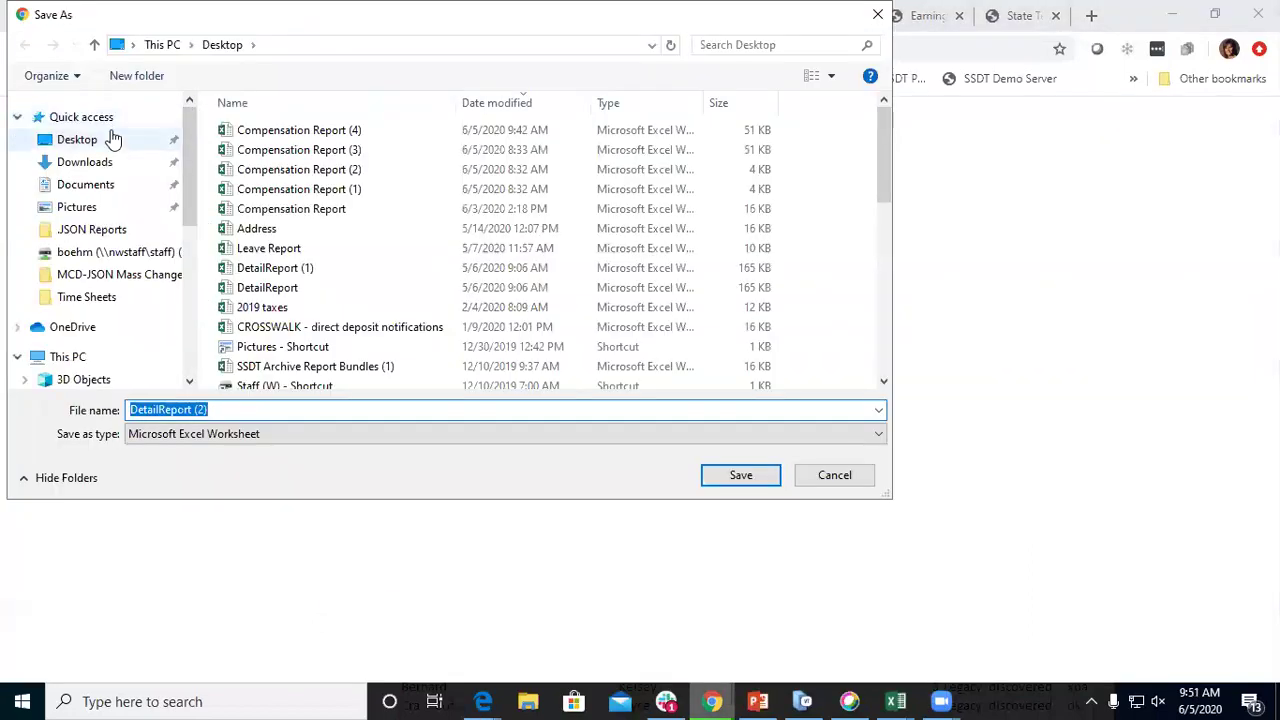
pyautogui.click(112, 139)
pyautogui.click(742, 478)
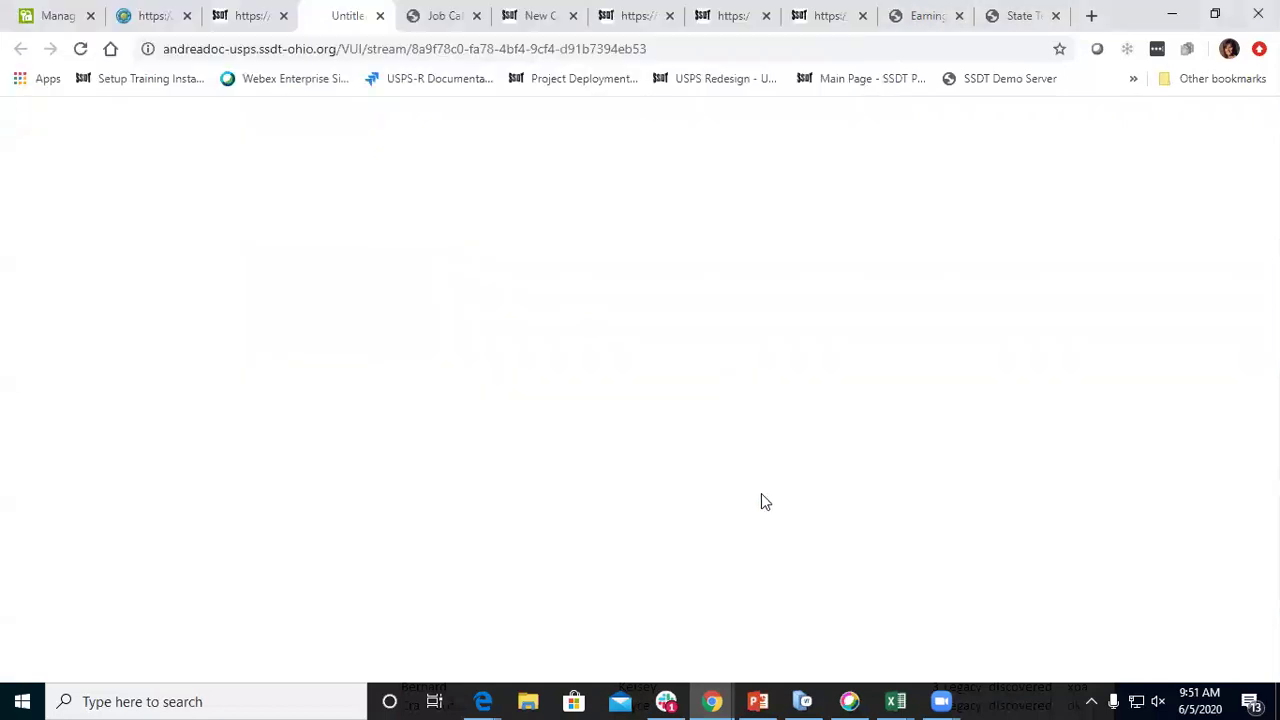
# Open the saved extract in Excel, enable editing, and fit all column widths to their contents
pyautogui.click(139, 662)
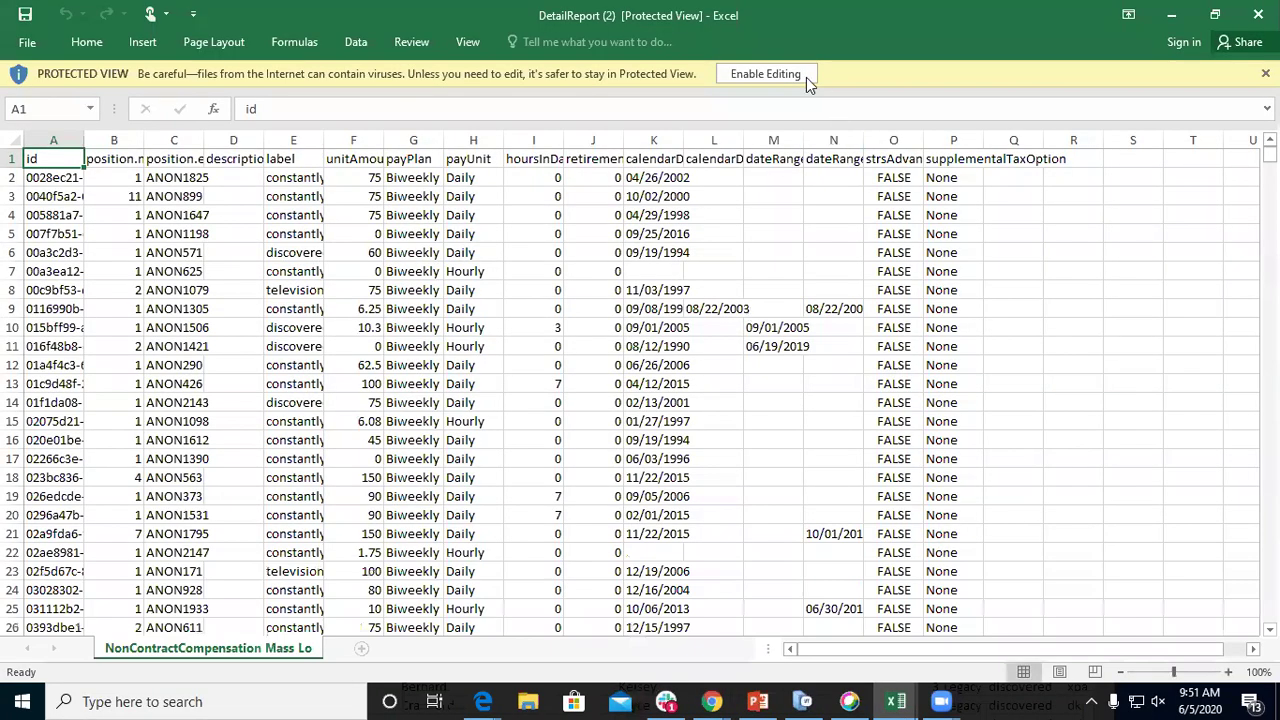
pyautogui.click(800, 75)
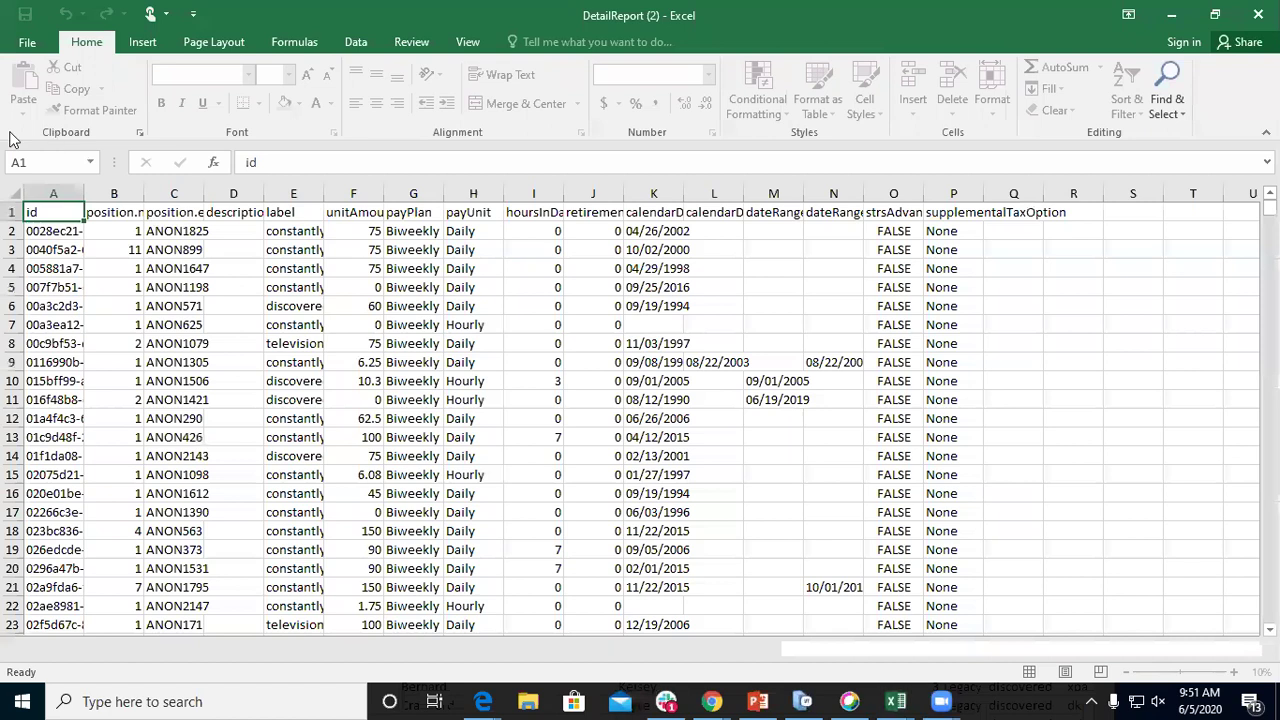
pyautogui.click(16, 193)
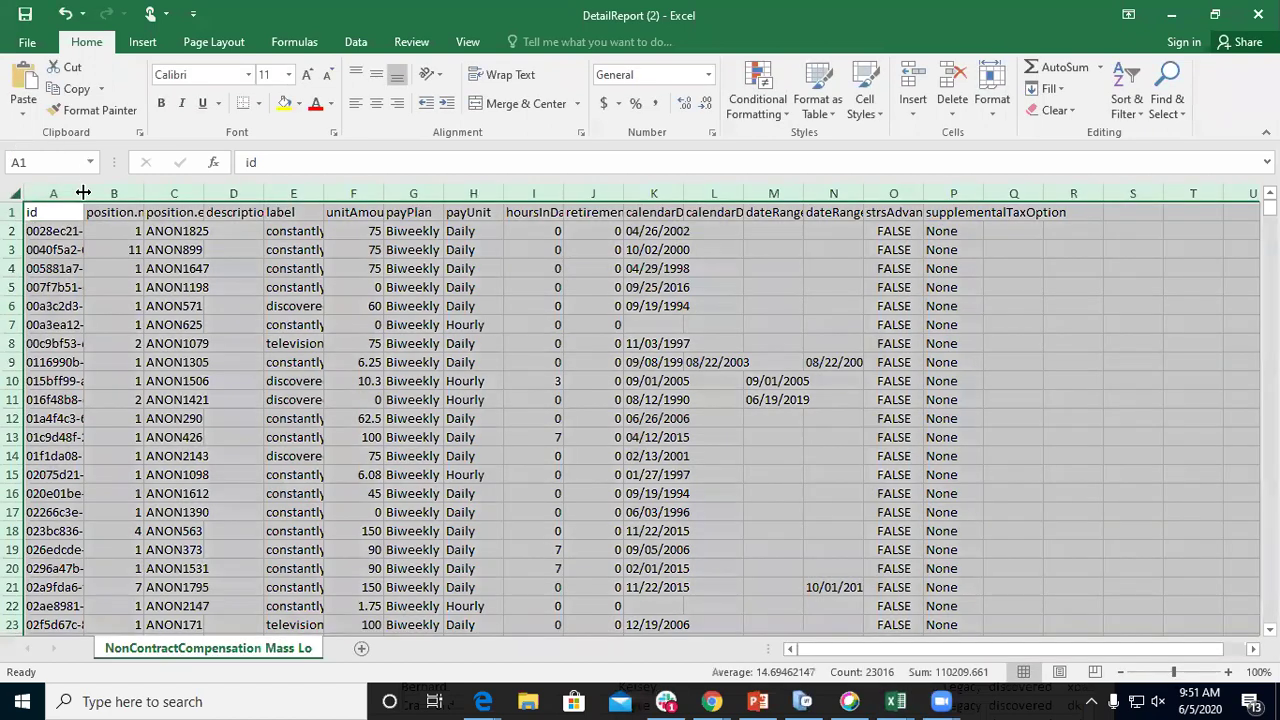
pyautogui.doubleClick(84, 193)
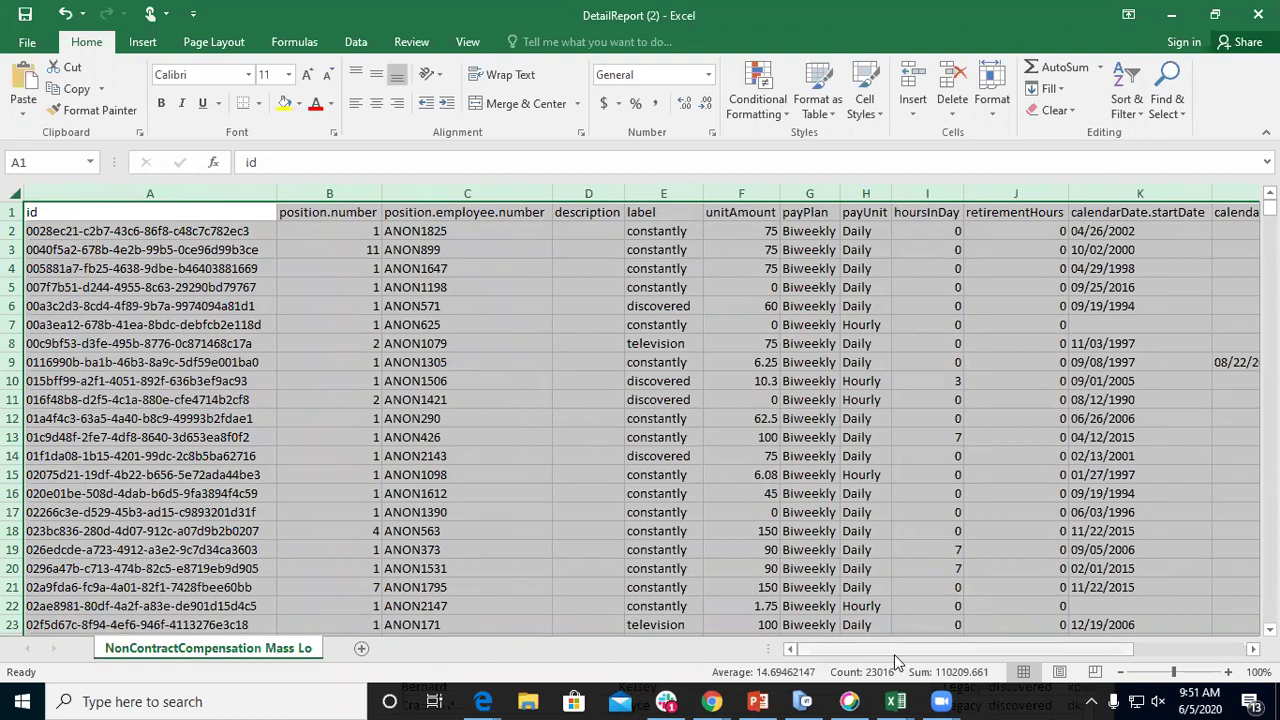
# Examine the extract's columns from id through supplementalTaxOption, including the calendar and date range start and stop dates
pyautogui.moveTo(864, 647); pyautogui.dragTo(985, 675)
pyautogui.scroll(-4, 949, 569)
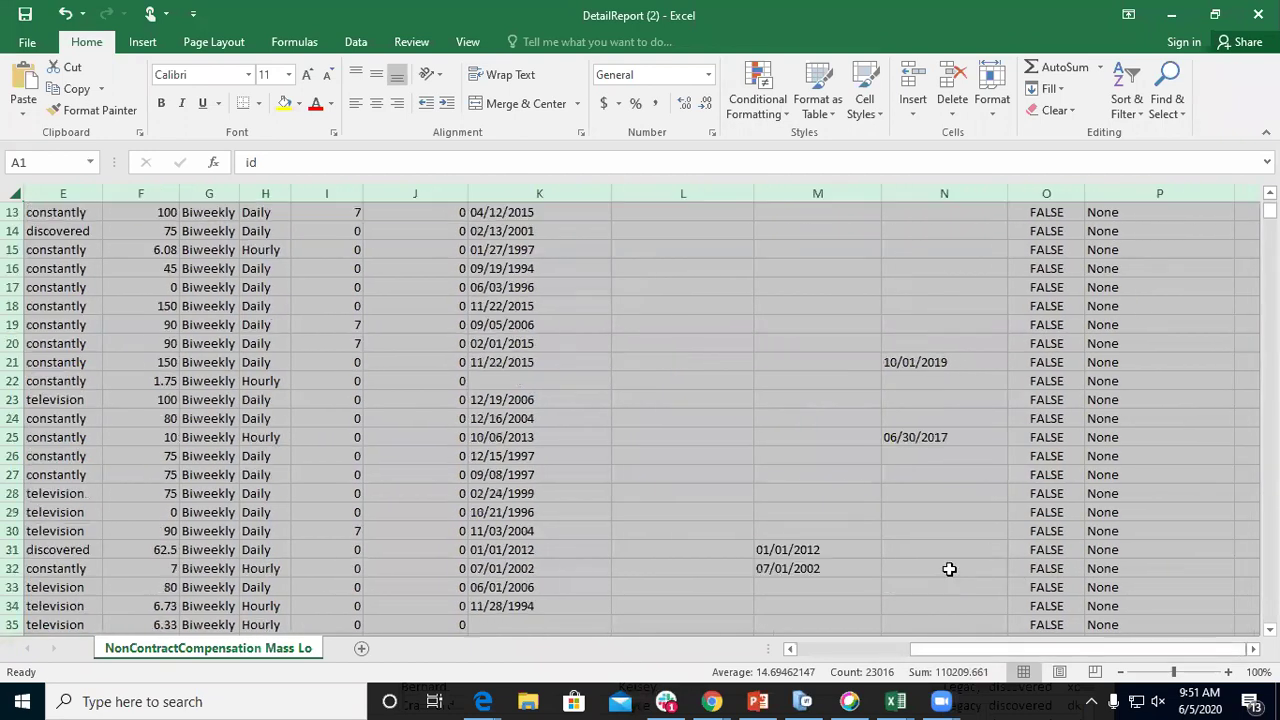
pyautogui.scroll(-5, 949, 569)
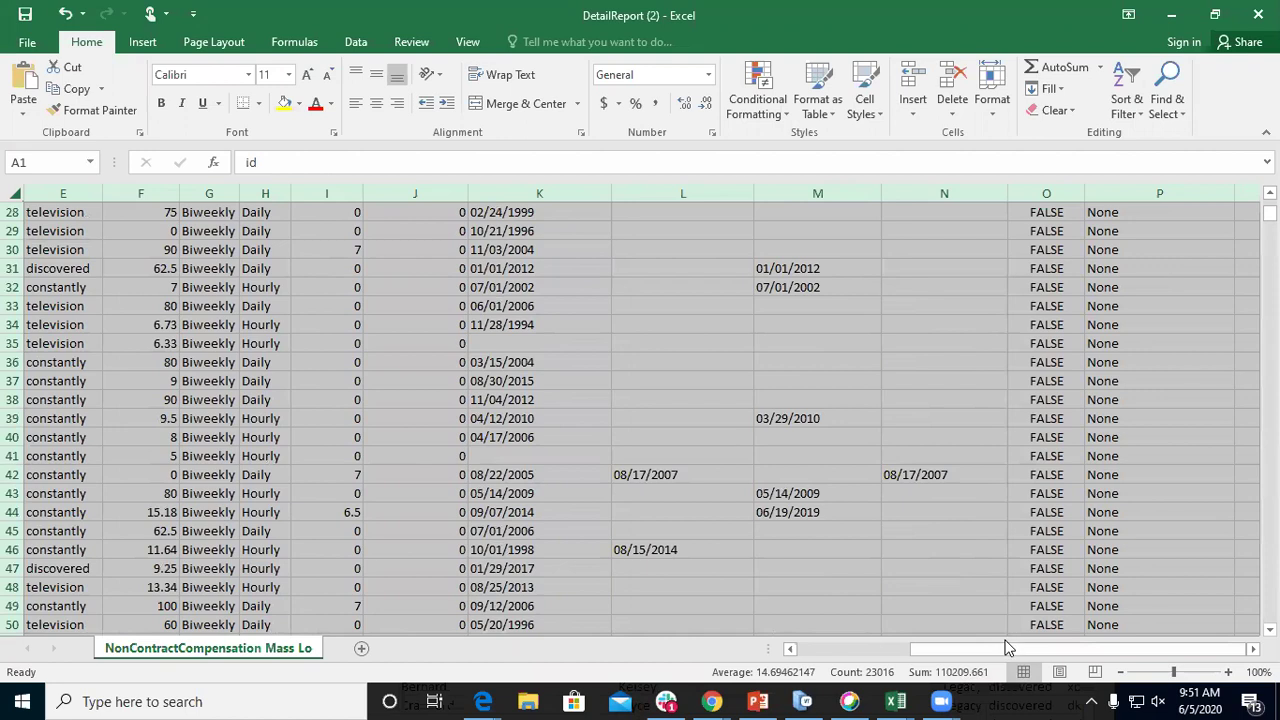
pyautogui.scroll(4, 1011, 460)
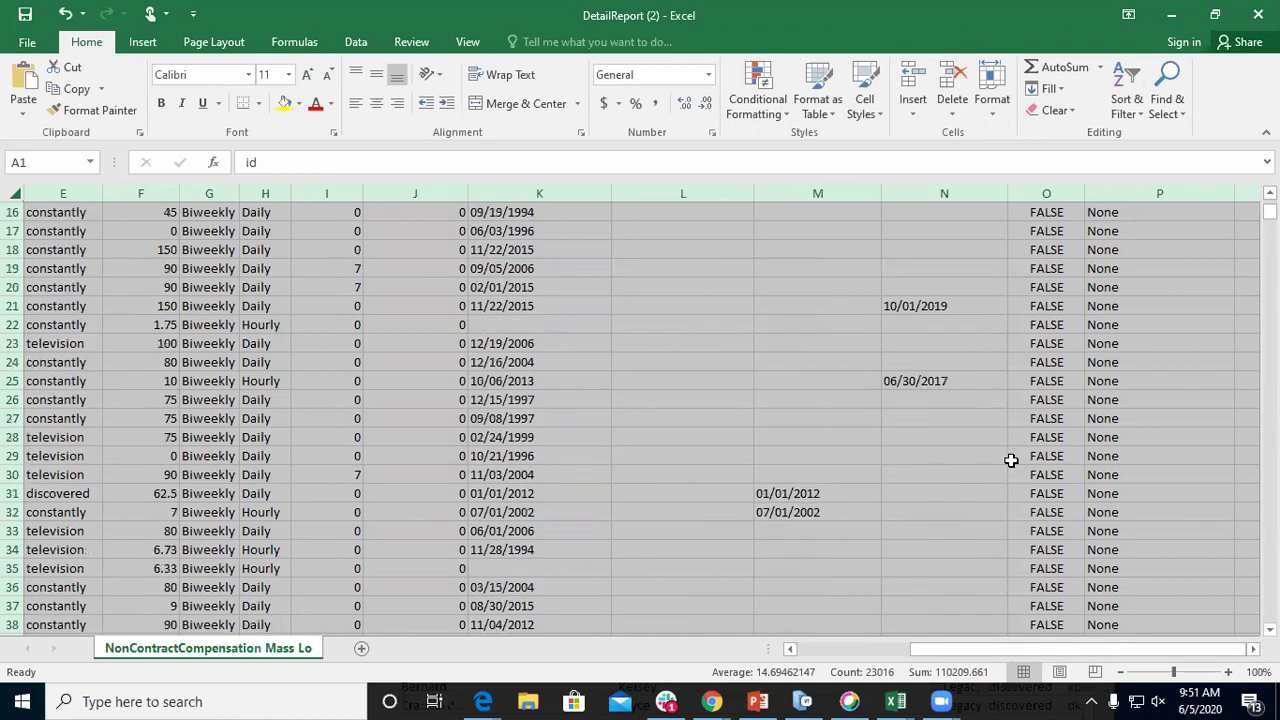
pyautogui.scroll(5, 1011, 460)
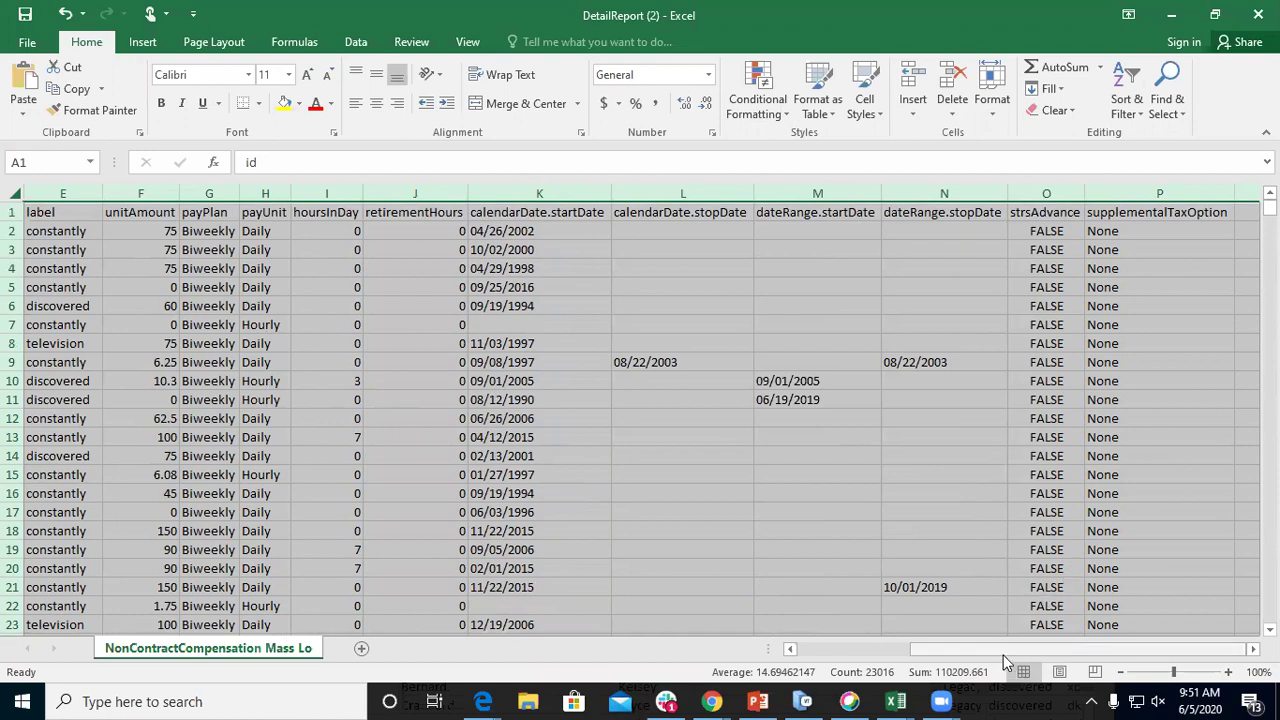
pyautogui.moveTo(1001, 651); pyautogui.dragTo(892, 654)
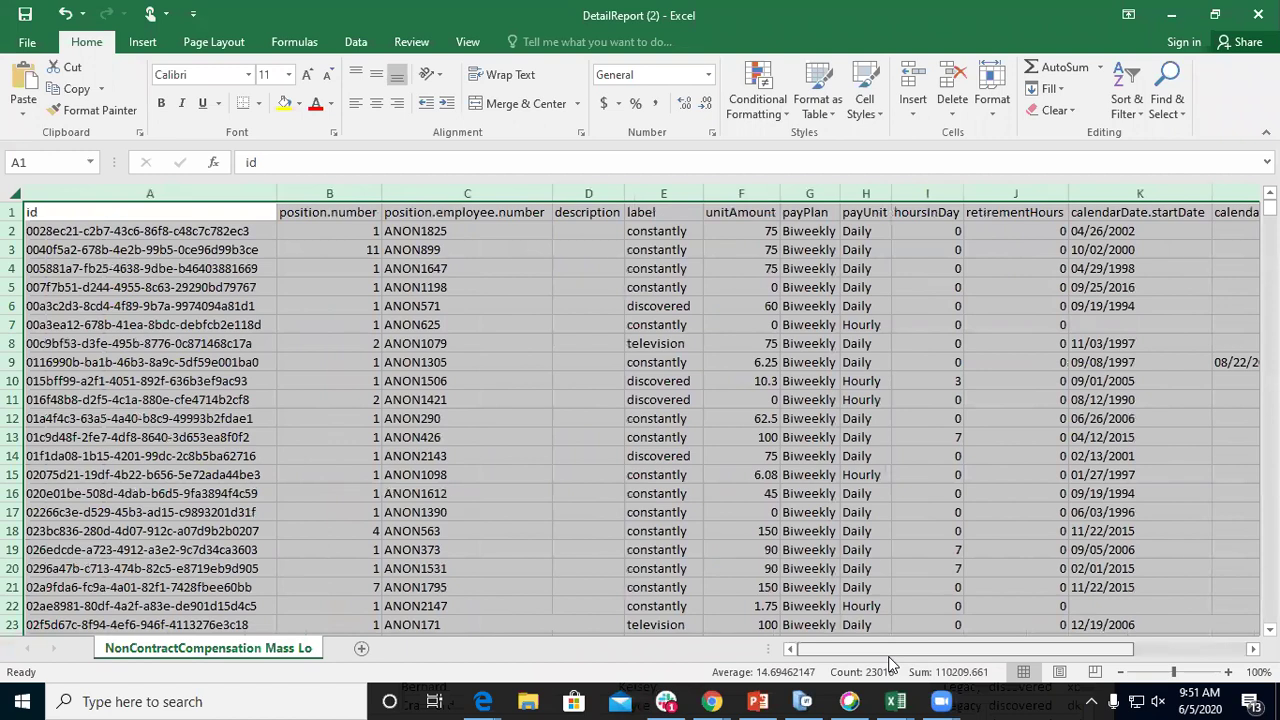
pyautogui.moveTo(910, 651); pyautogui.dragTo(1010, 660)
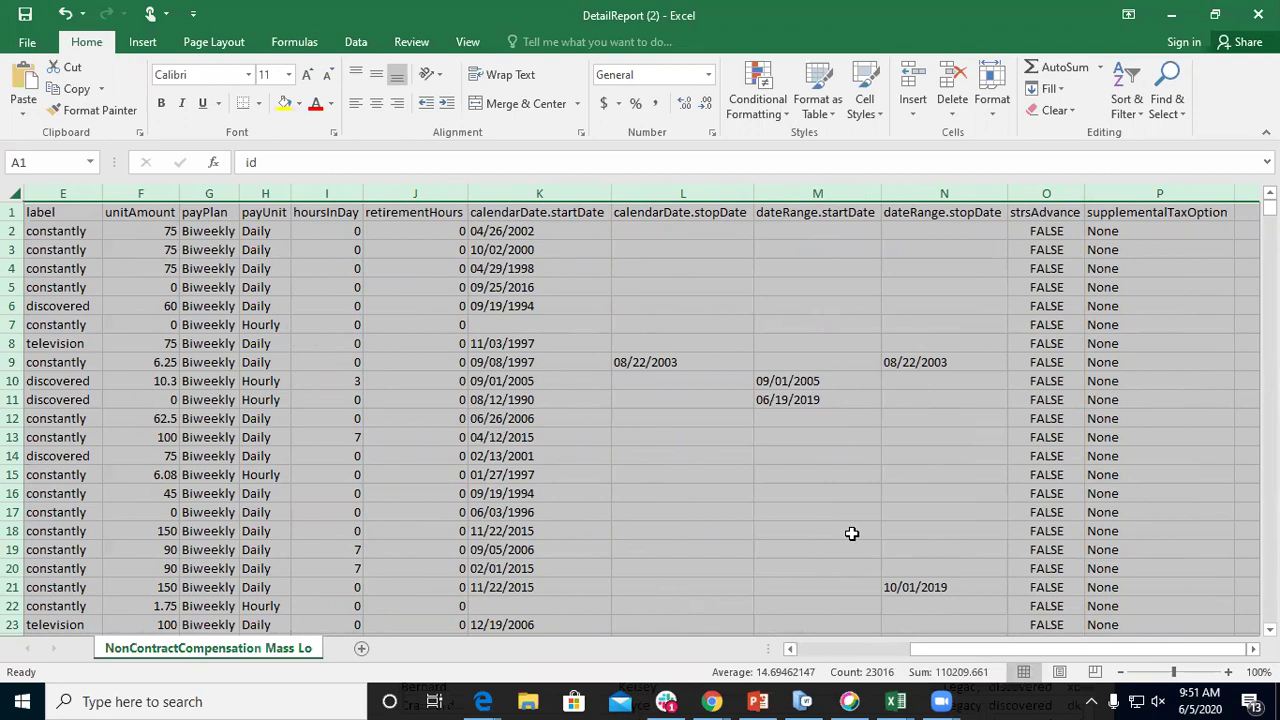
pyautogui.moveTo(930, 648); pyautogui.dragTo(790, 650)
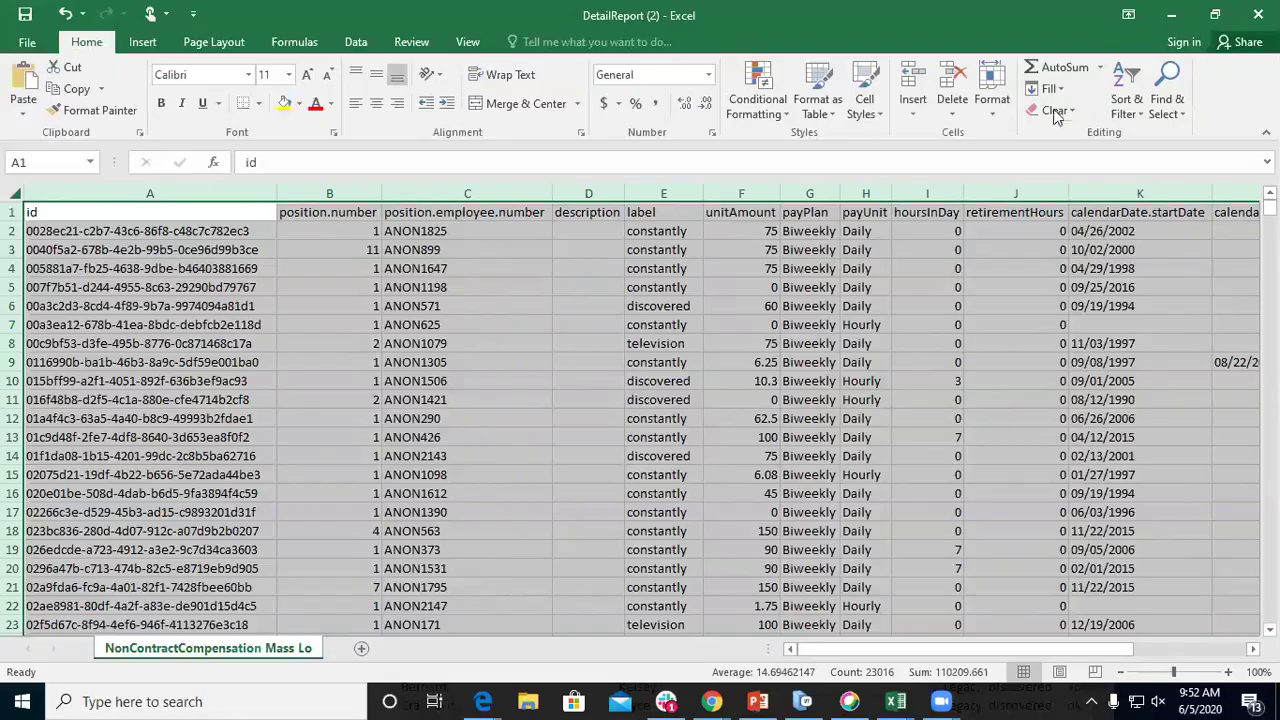
# Switch back to USPS, open the Mass Load utility, and choose NonContractCompensation as the importable entity
pyautogui.click(1171, 14)
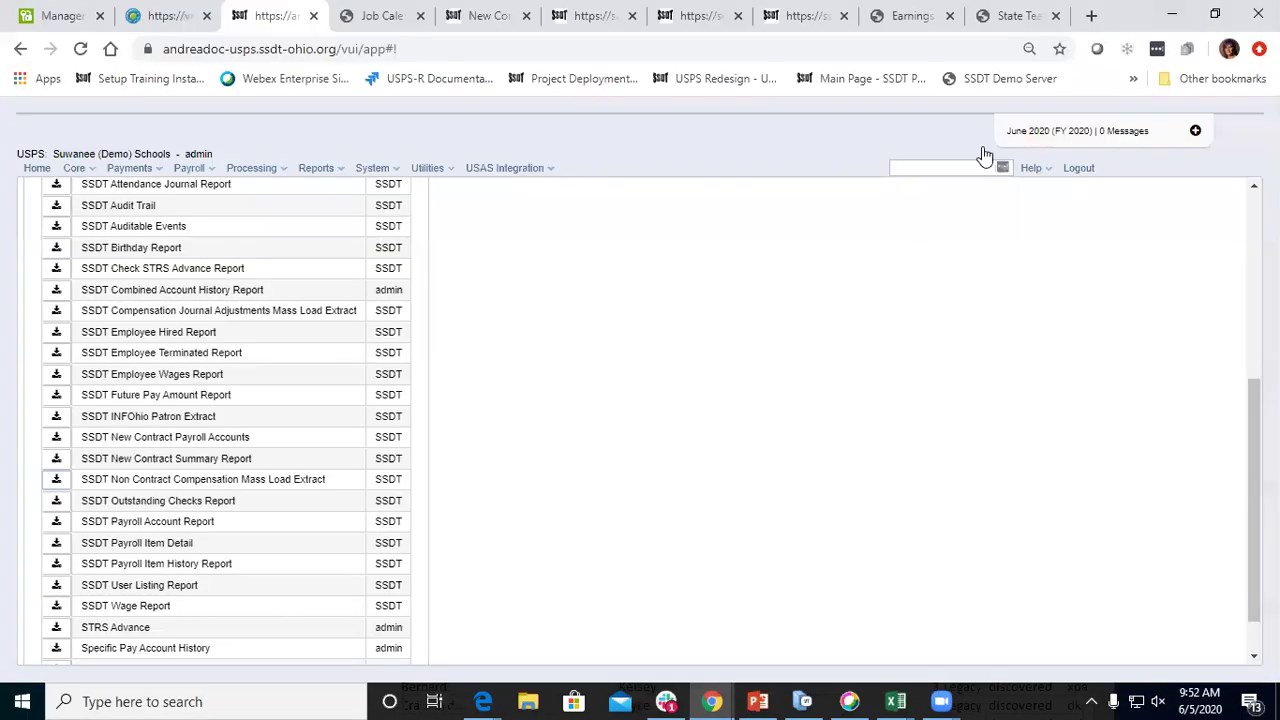
pyautogui.click(434, 174)
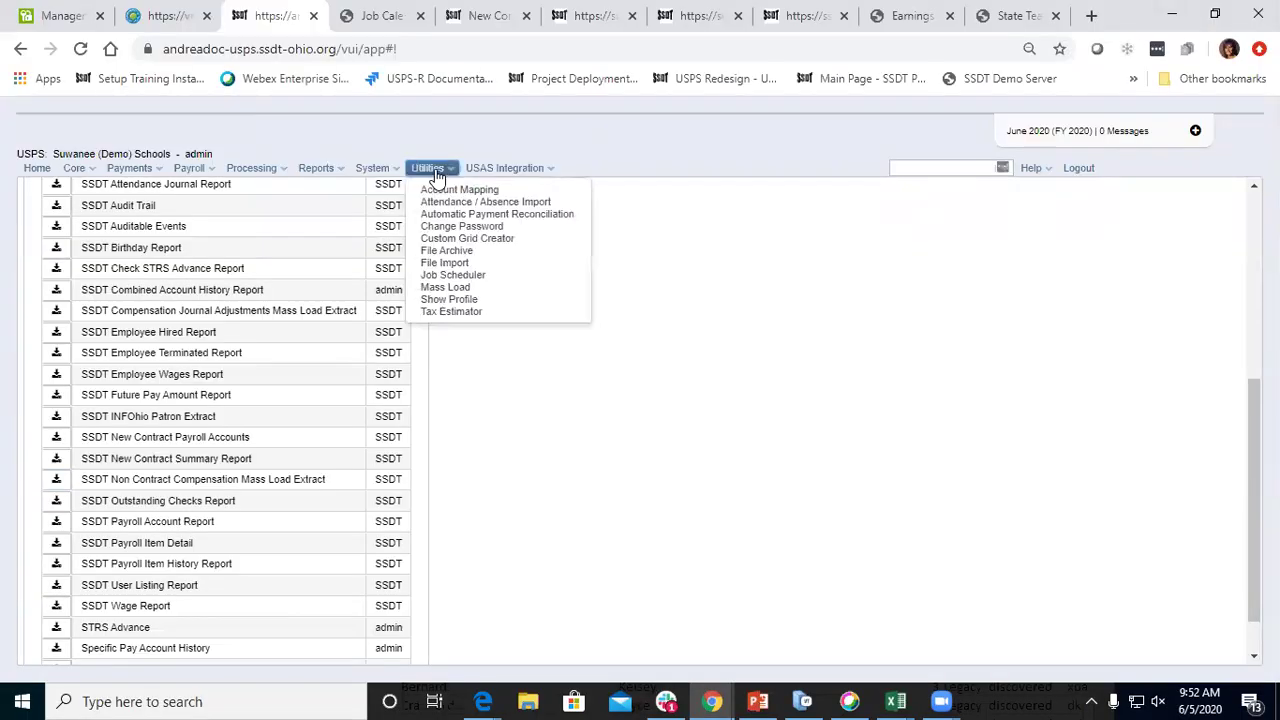
pyautogui.click(467, 287)
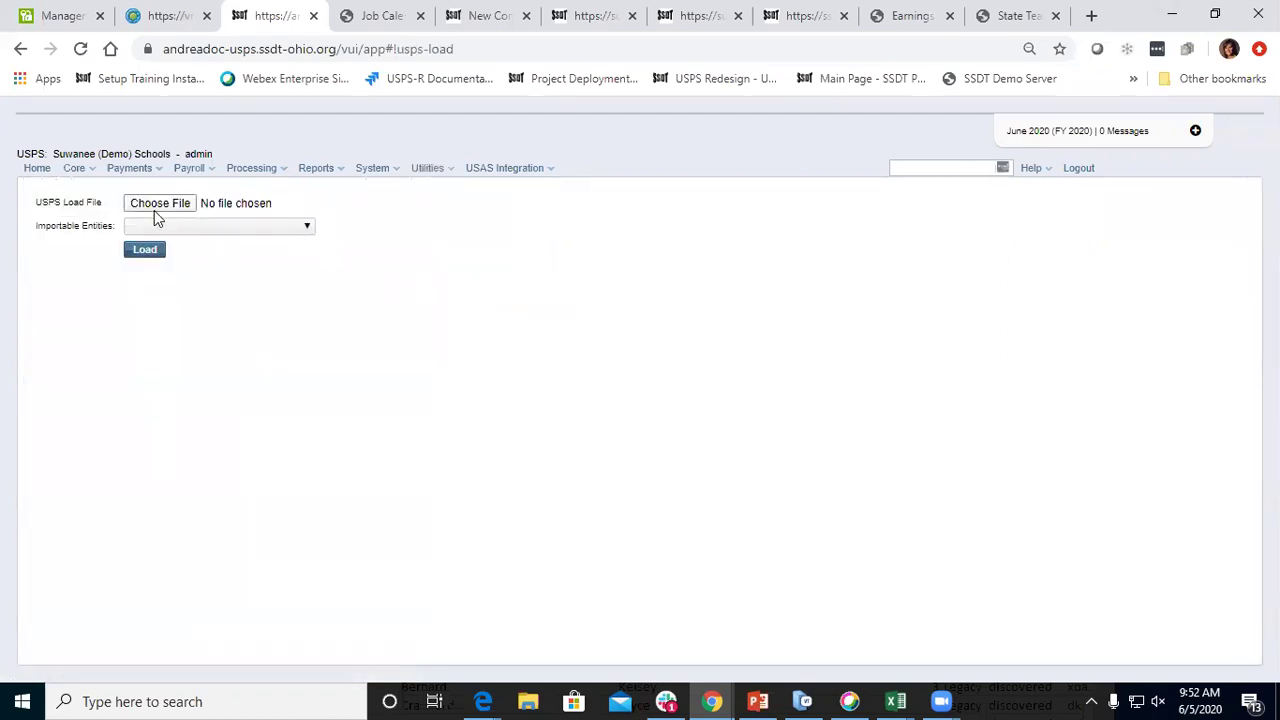
pyautogui.click(305, 230)
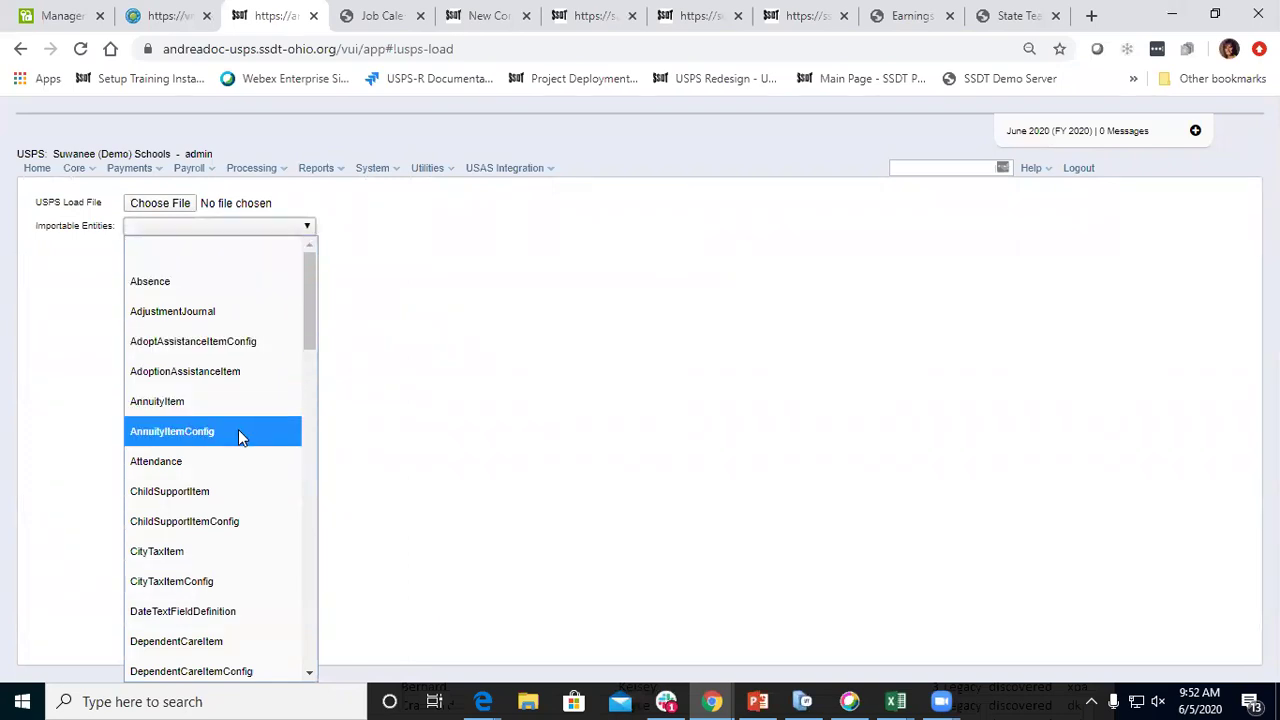
pyautogui.scroll(-5, 240, 434)
pyautogui.scroll(-7, 230, 500)
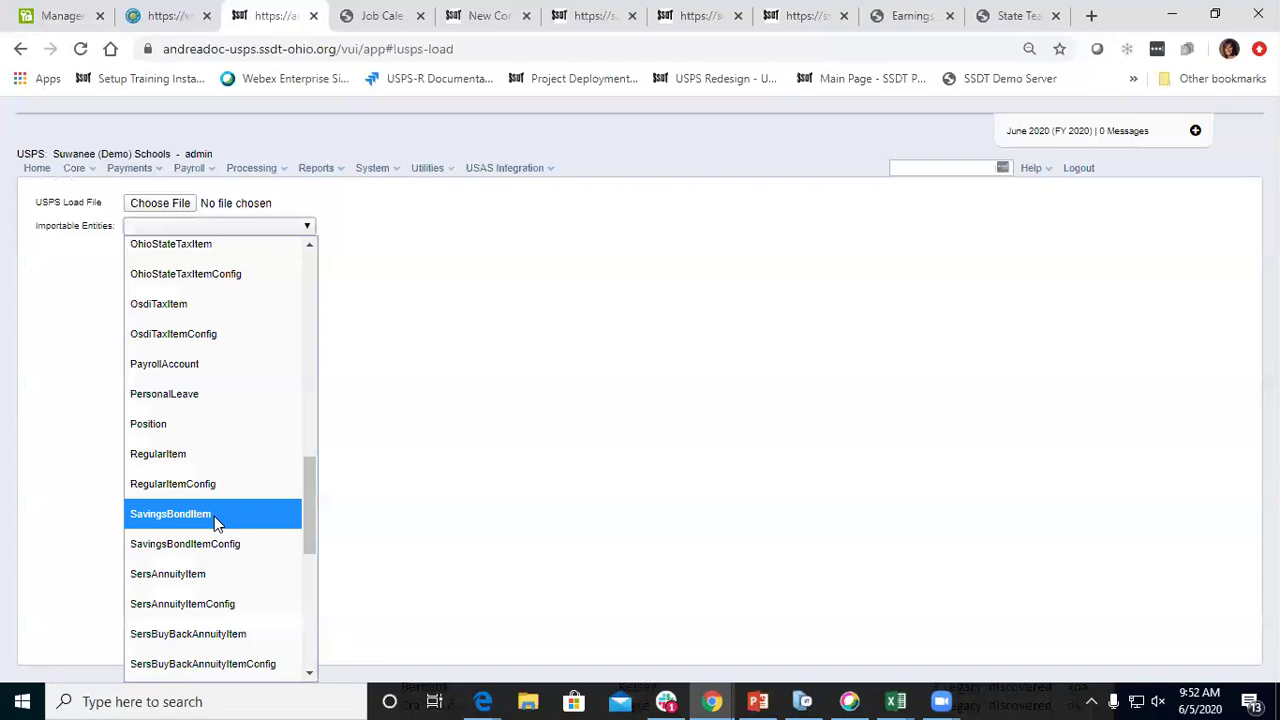
pyautogui.scroll(4, 220, 468)
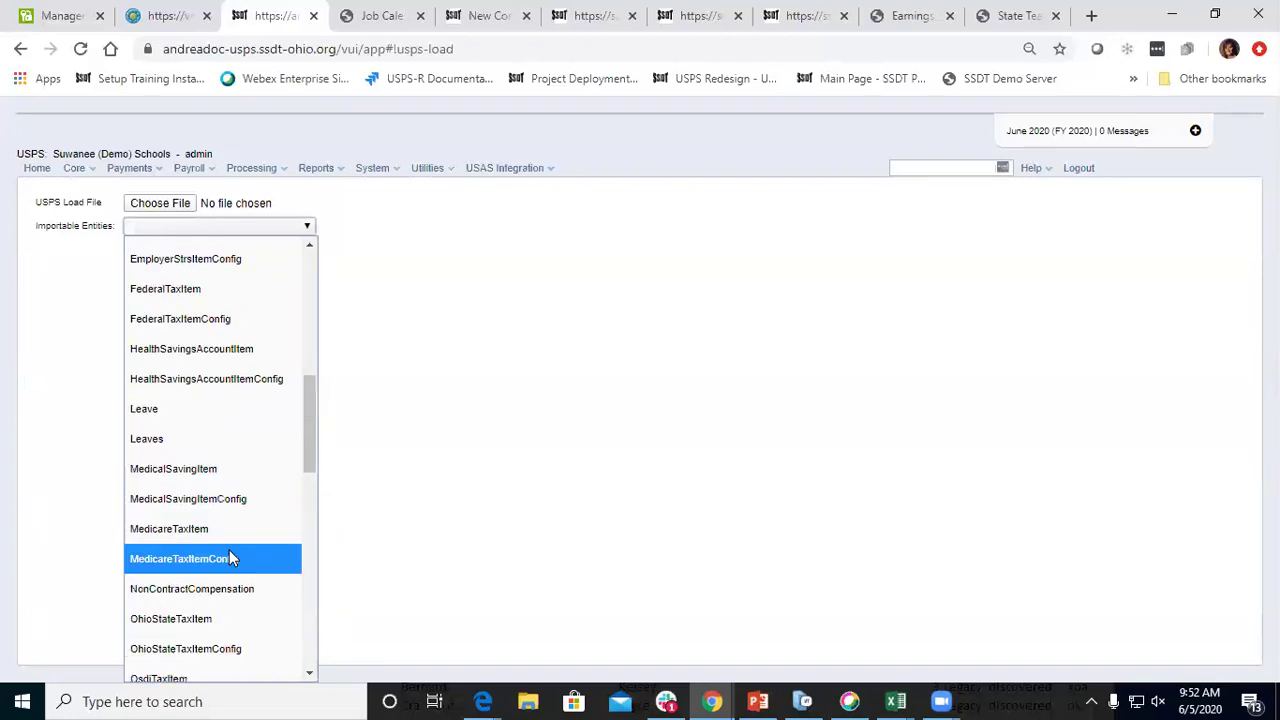
pyautogui.click(227, 586)
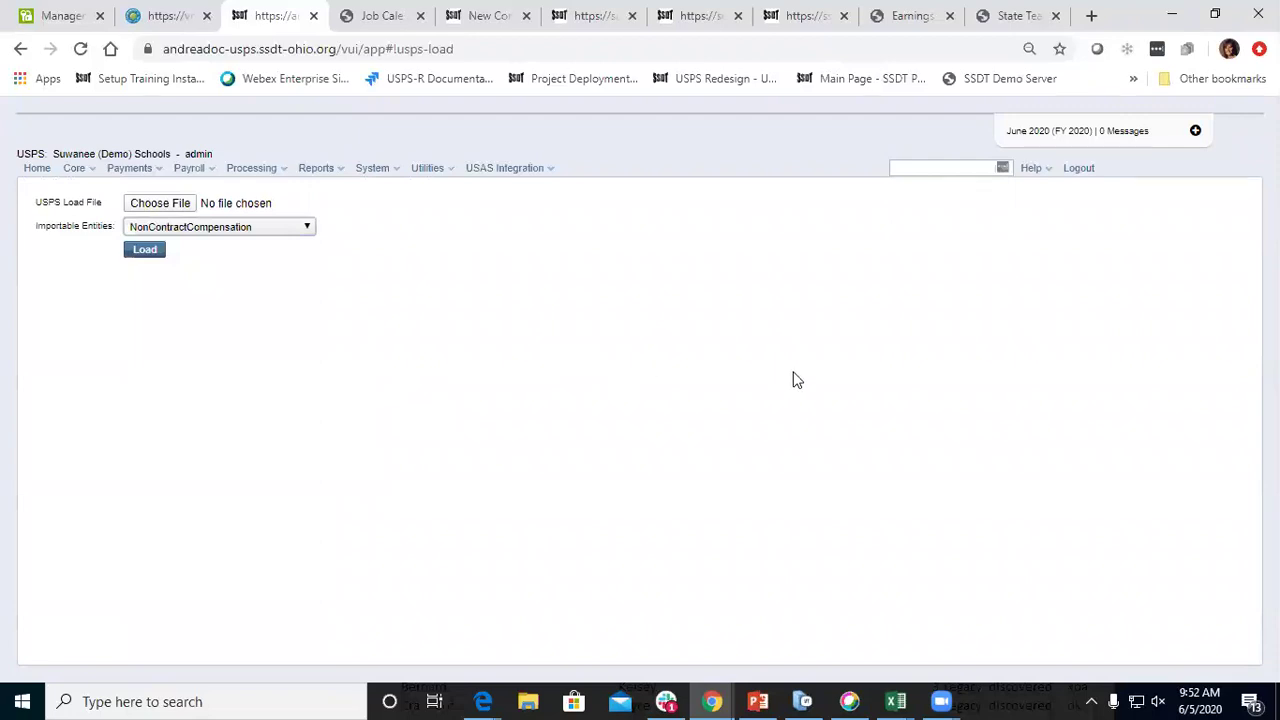
# Open the first listed employee's Legacy compensation for the Secretary position for editing and view its Compensation Adjustments section
pyautogui.click(80, 170)
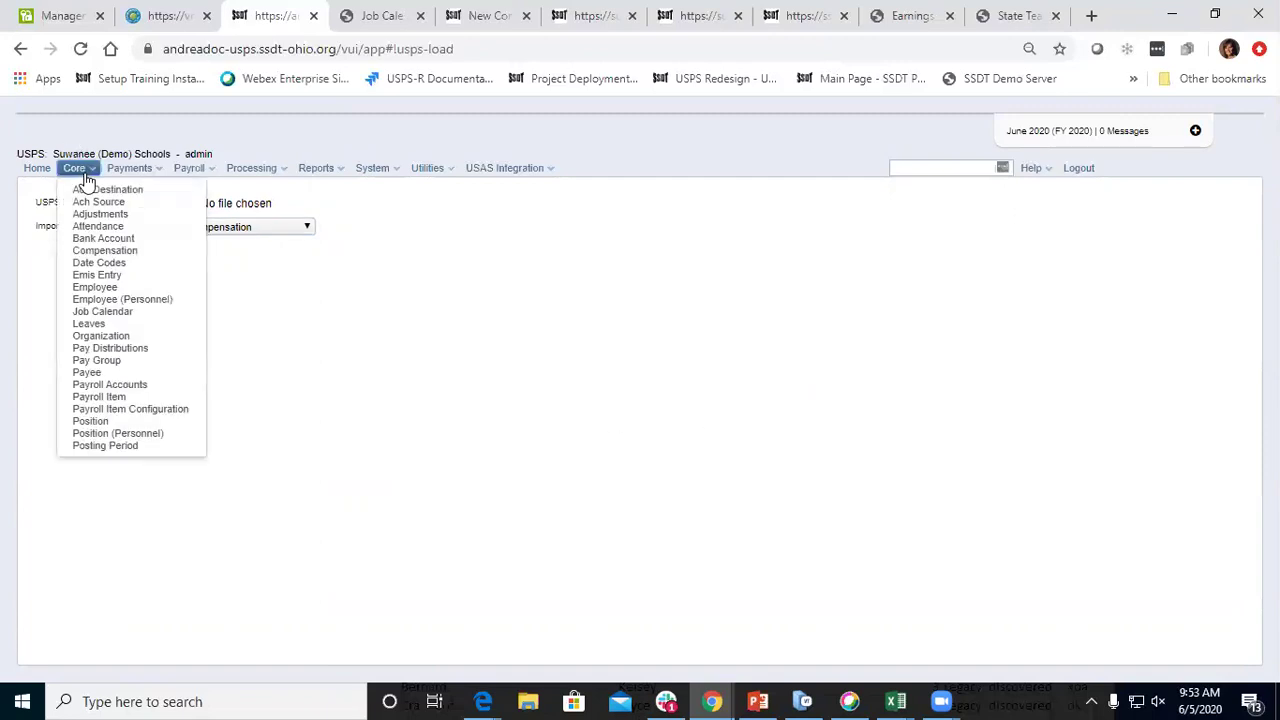
pyautogui.click(105, 250)
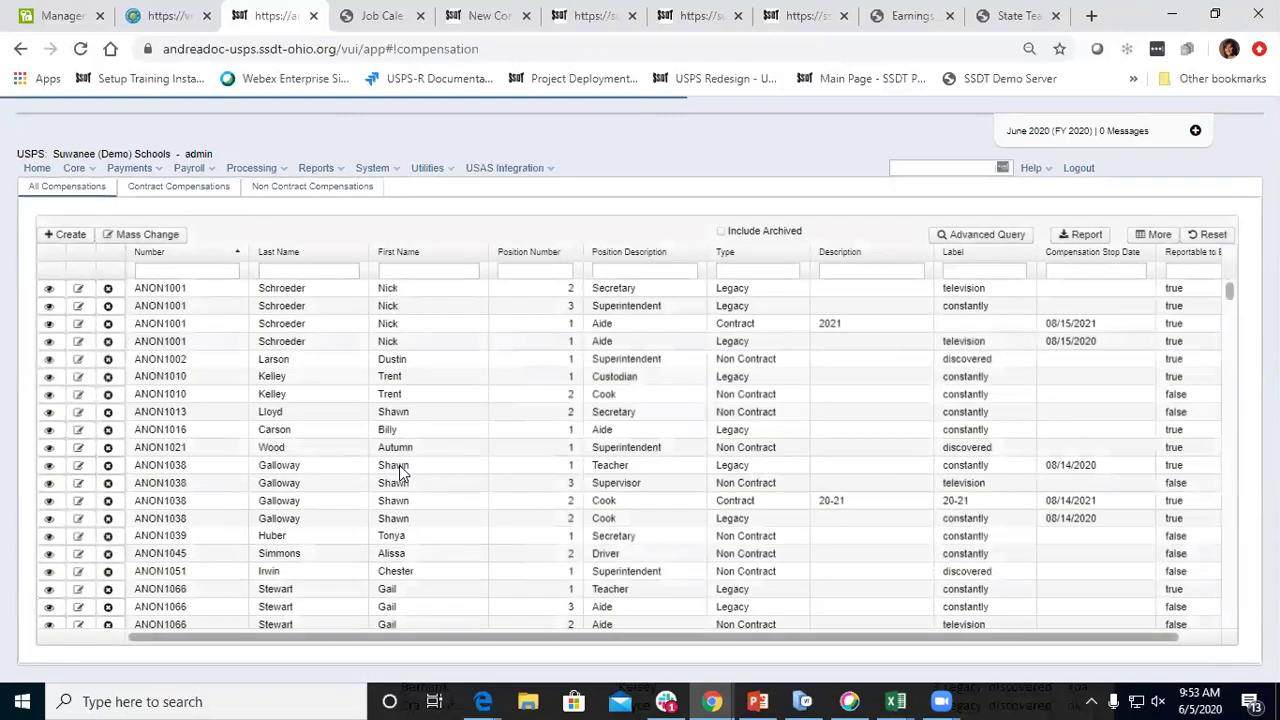
pyautogui.click(84, 291)
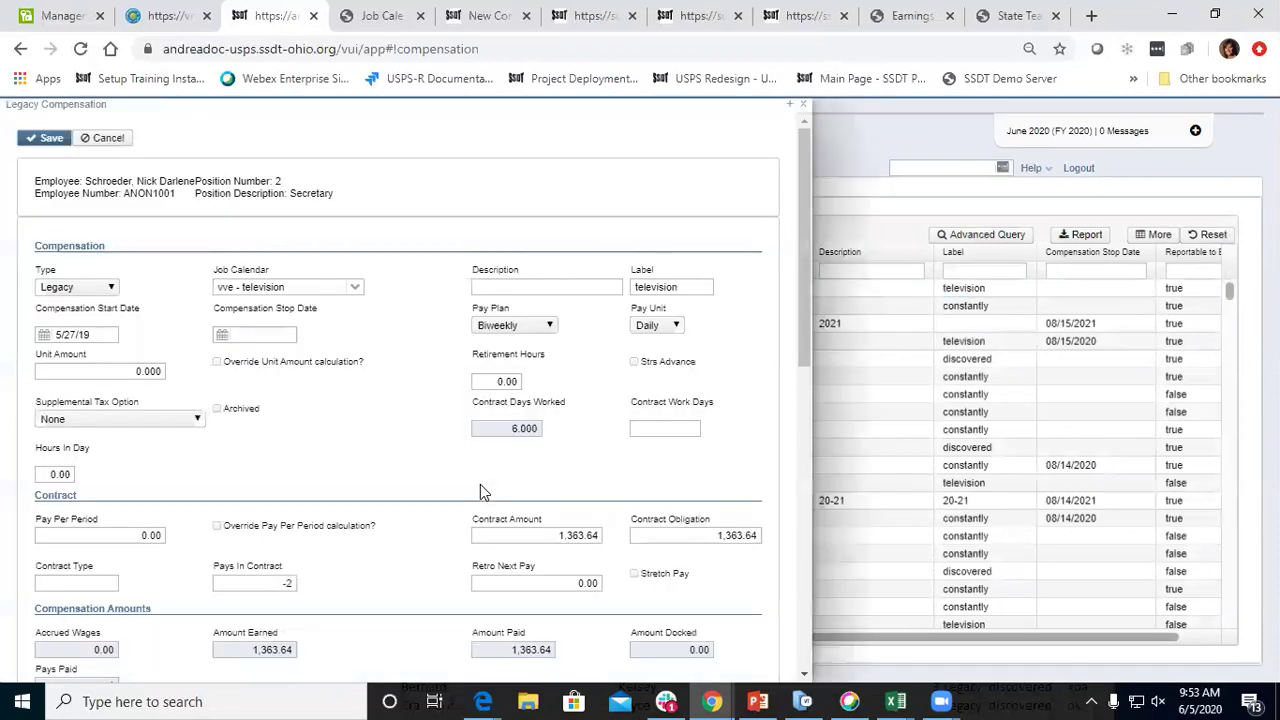
pyautogui.scroll(-5, 480, 486)
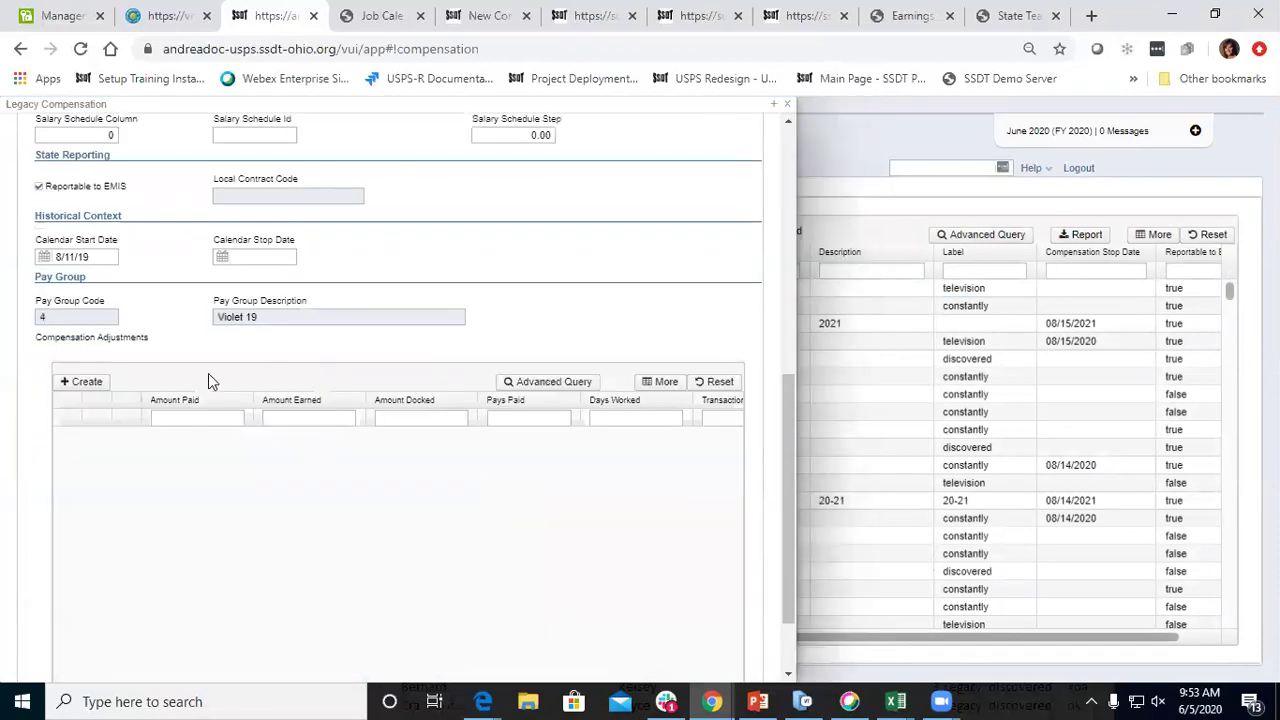
# Open a new compensation adjustment entry to examine its fields, then close it and the compensation record without saving
pyautogui.click(88, 382)
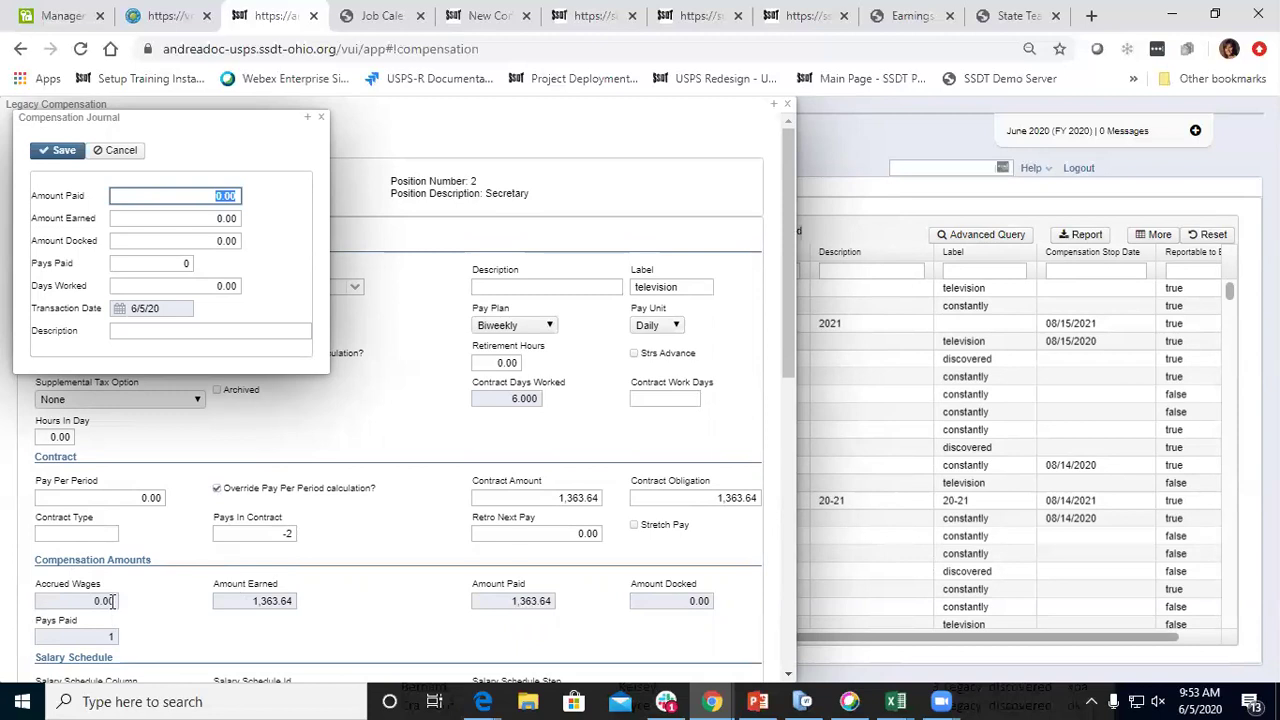
pyautogui.click(210, 218)
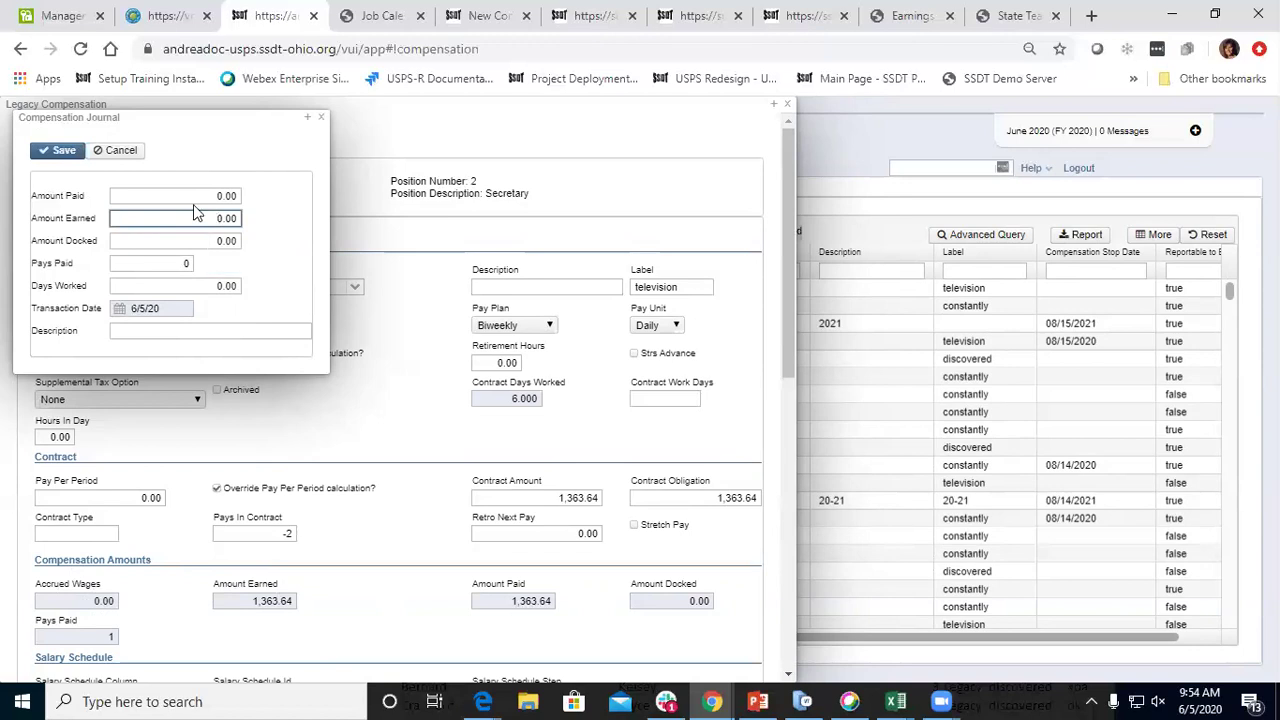
pyautogui.click(324, 118)
pyautogui.click(324, 118)
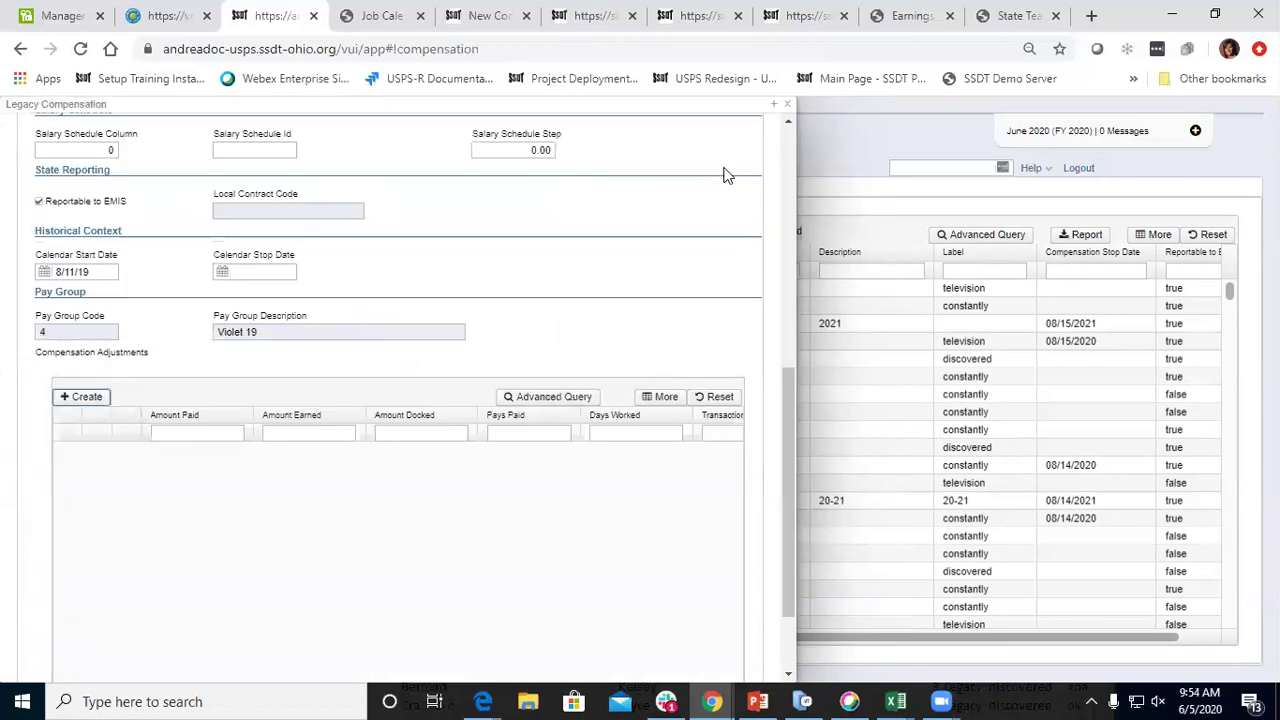
pyautogui.click(787, 104)
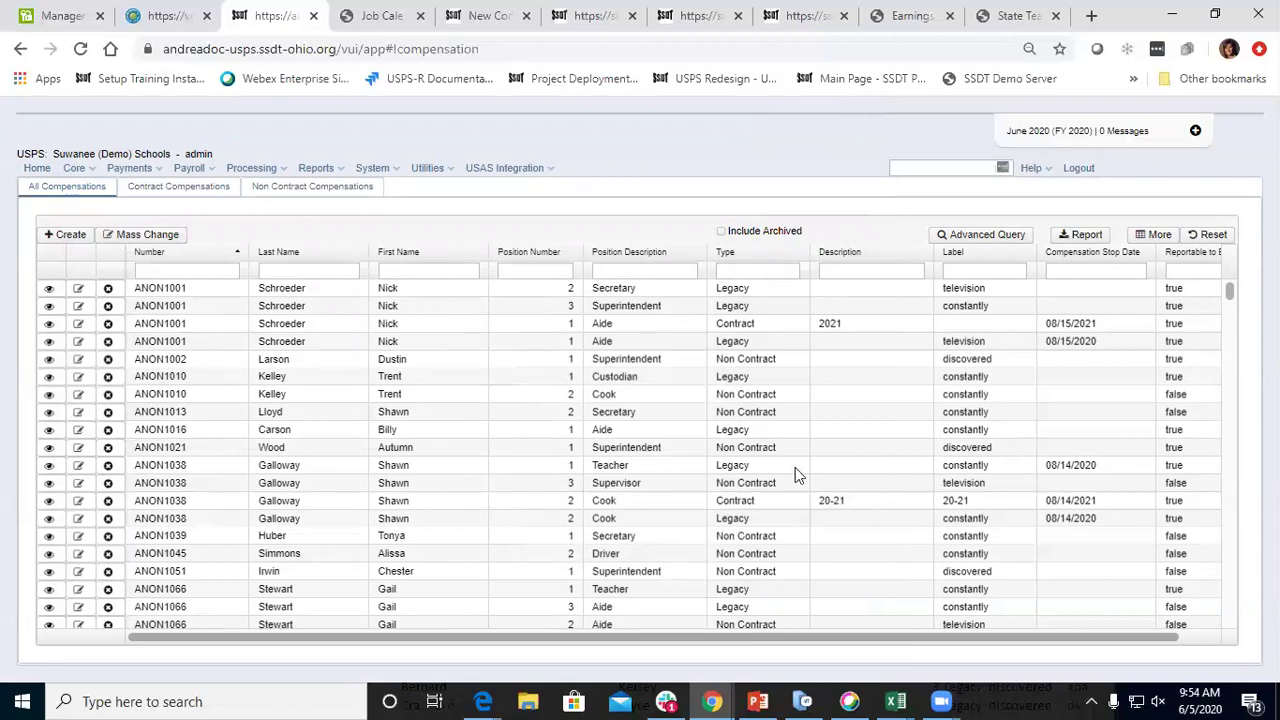
# Start a new adjustment journal entry under Adjustments and select the first employee matching "sch"
pyautogui.click(76, 170)
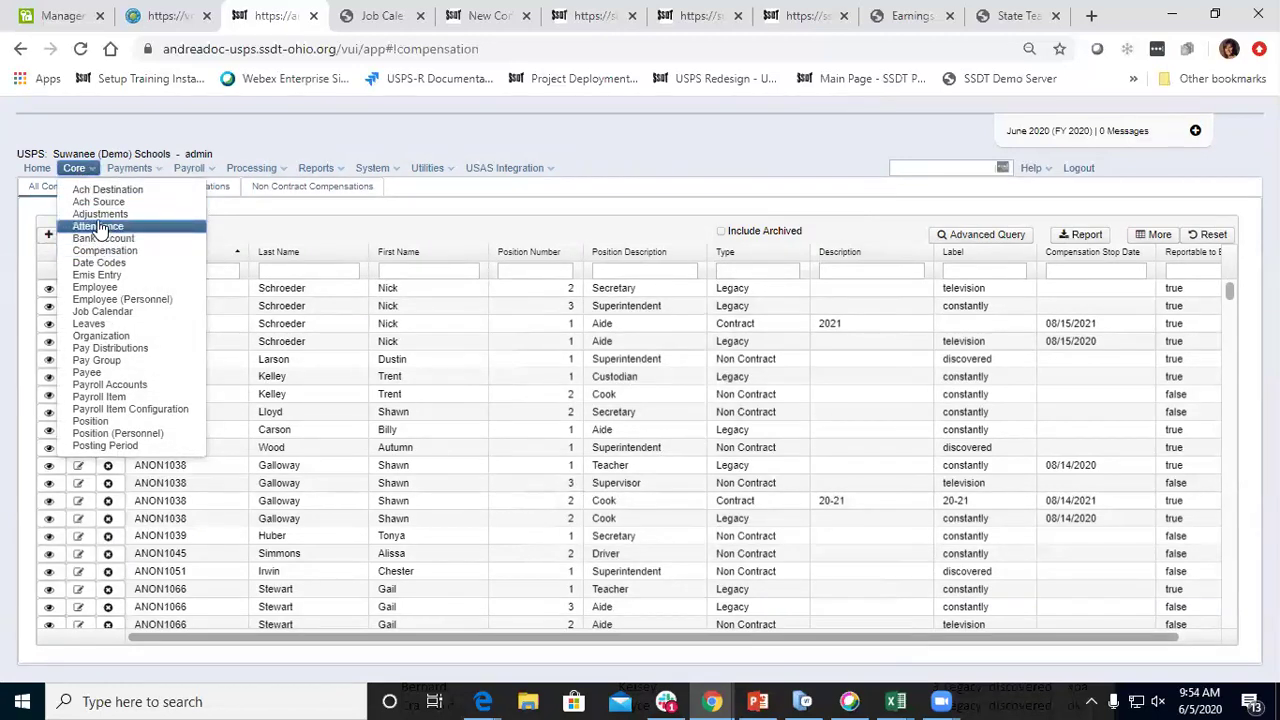
pyautogui.click(100, 215)
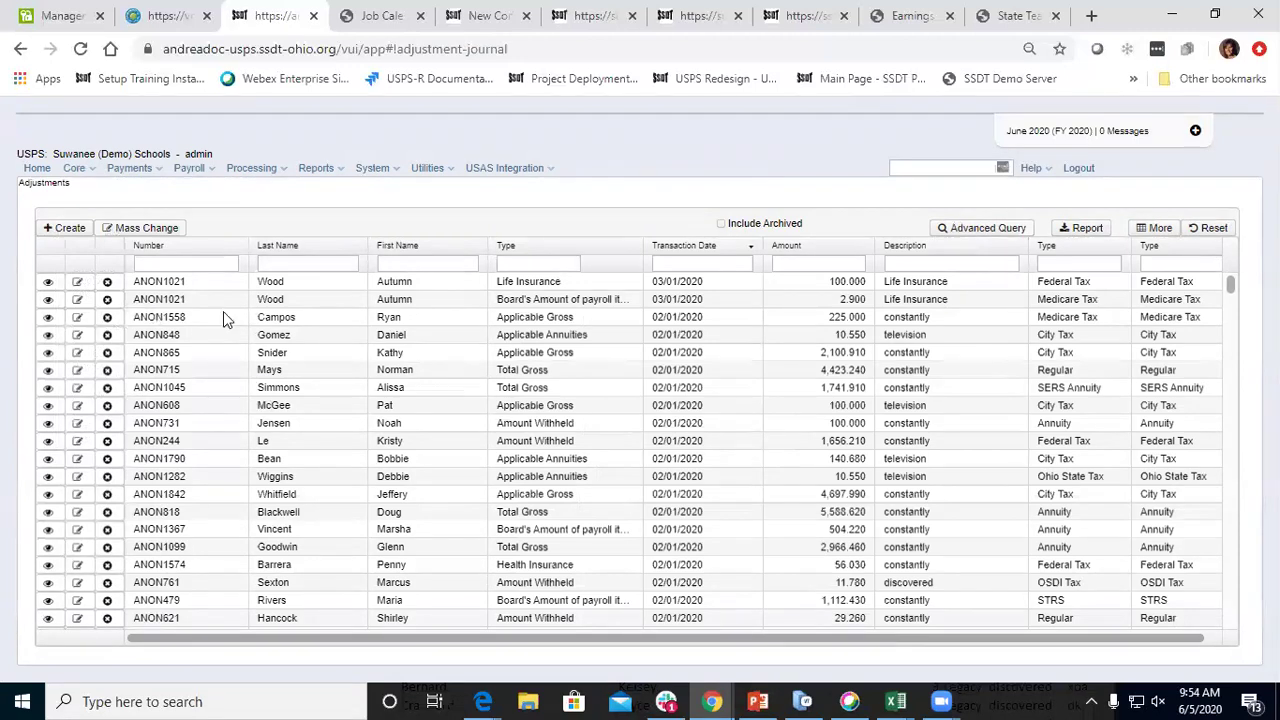
pyautogui.click(66, 230)
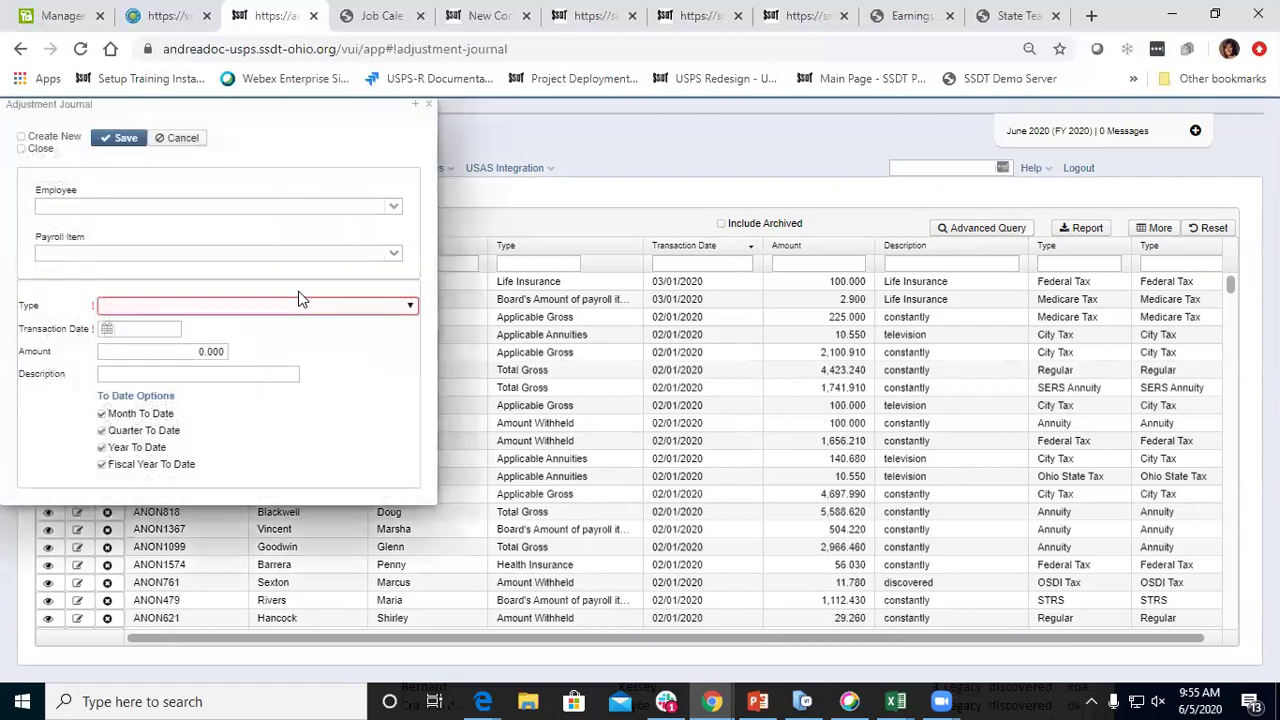
pyautogui.click(393, 212)
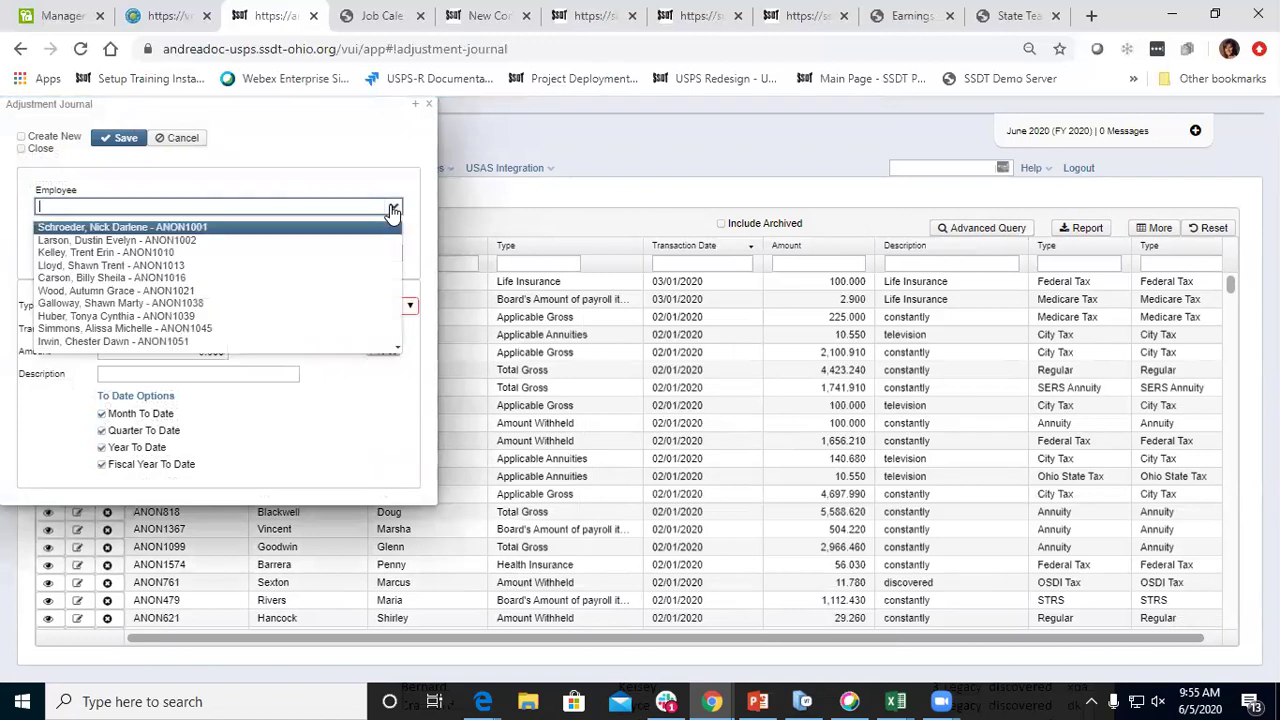
pyautogui.write('sch')
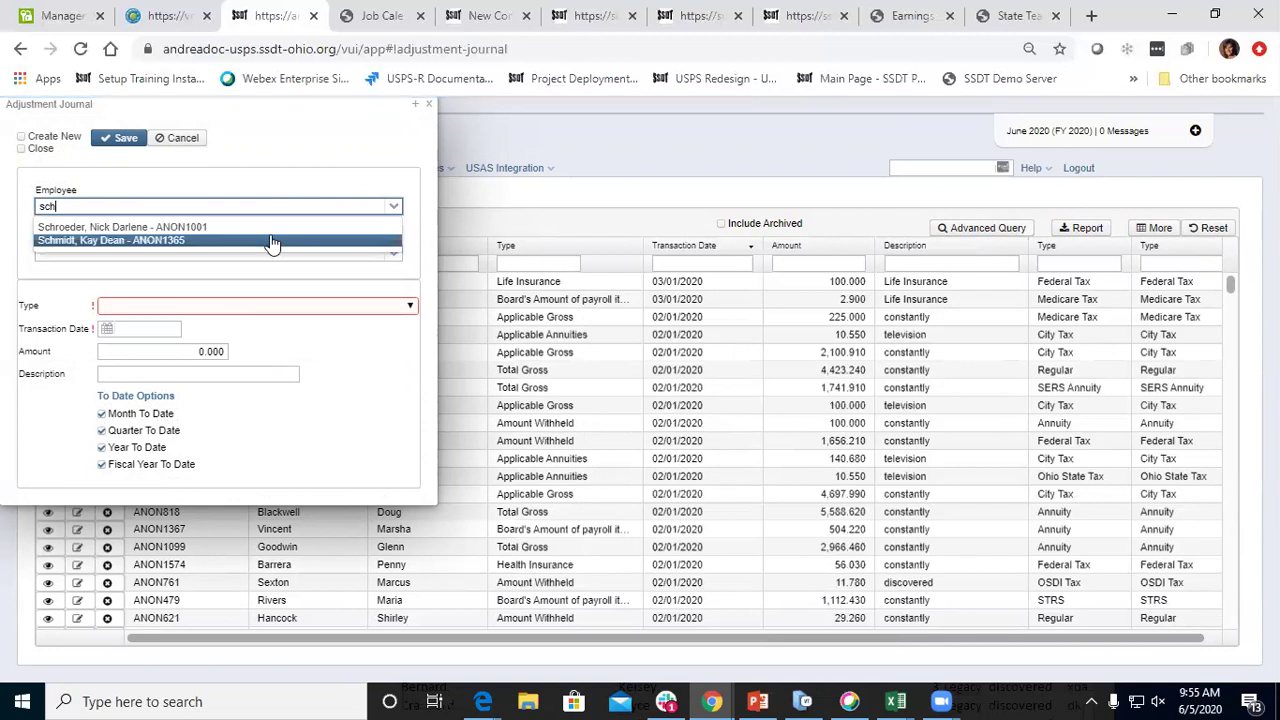
pyautogui.click(278, 228)
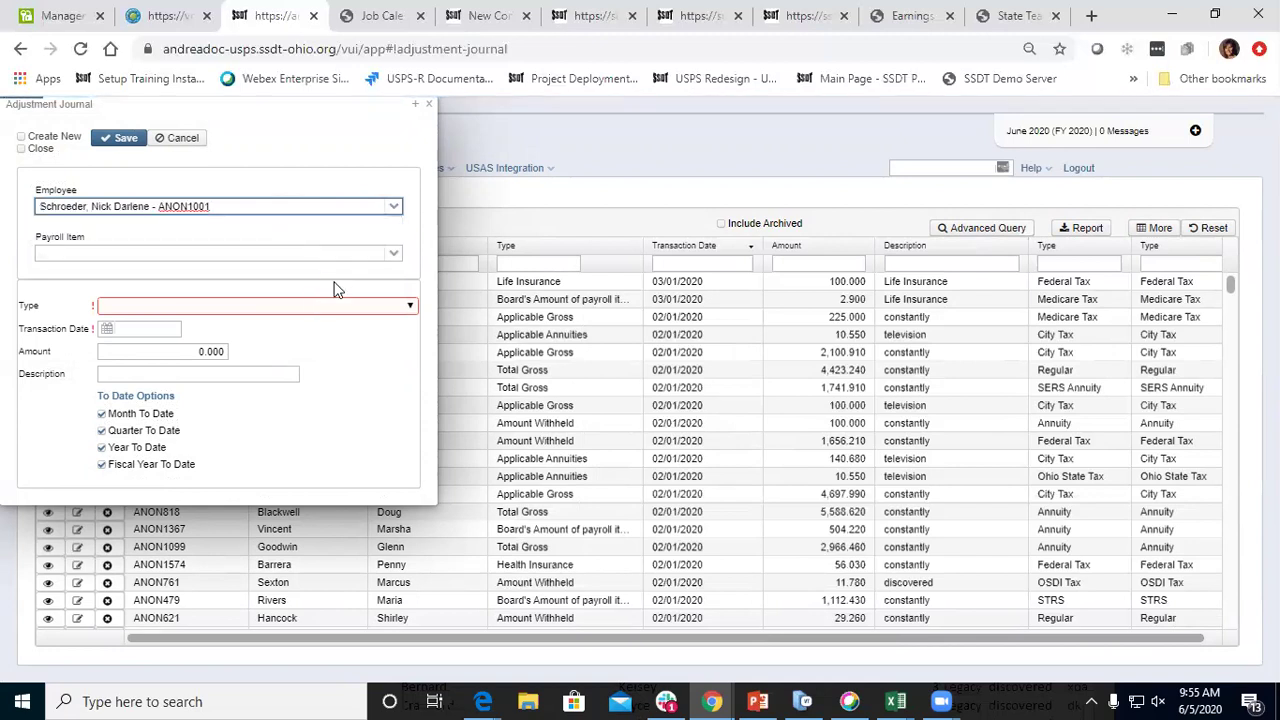
# Choose the STRS payroll item with code 450 and set the adjustment type to Total Gross
pyautogui.click(394, 257)
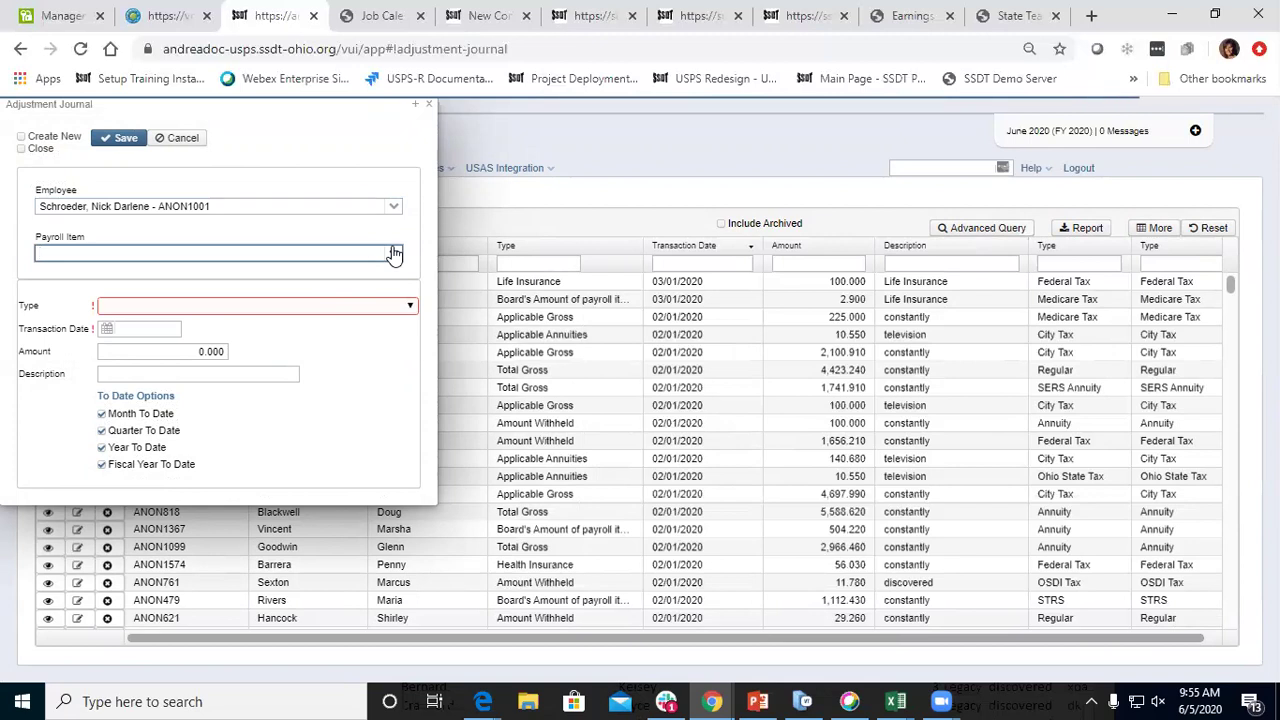
pyautogui.click(395, 257)
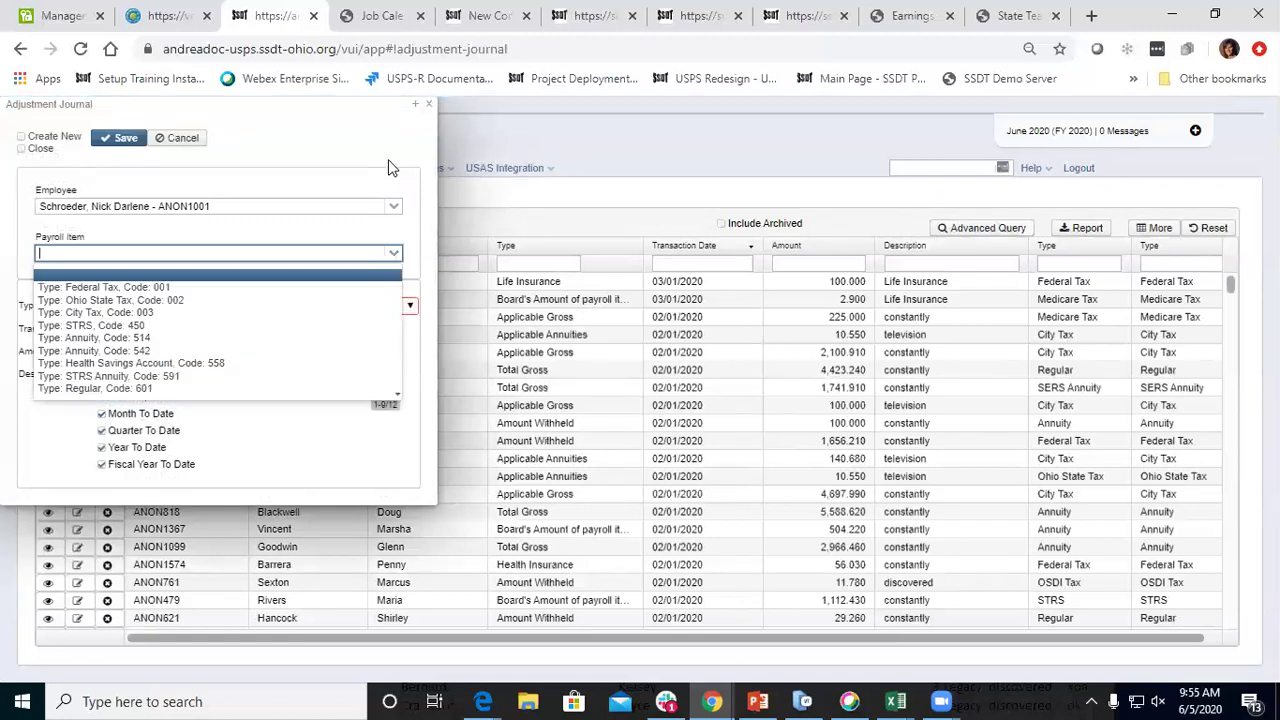
pyautogui.click(184, 326)
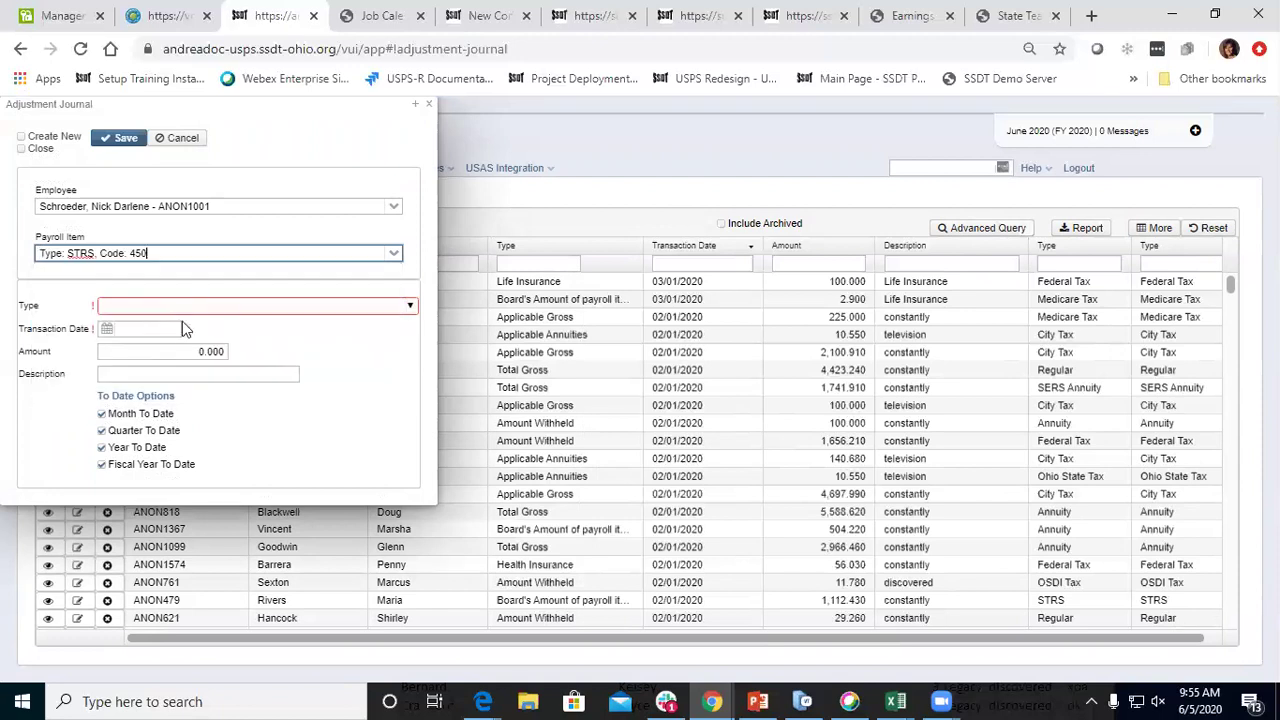
pyautogui.click(410, 307)
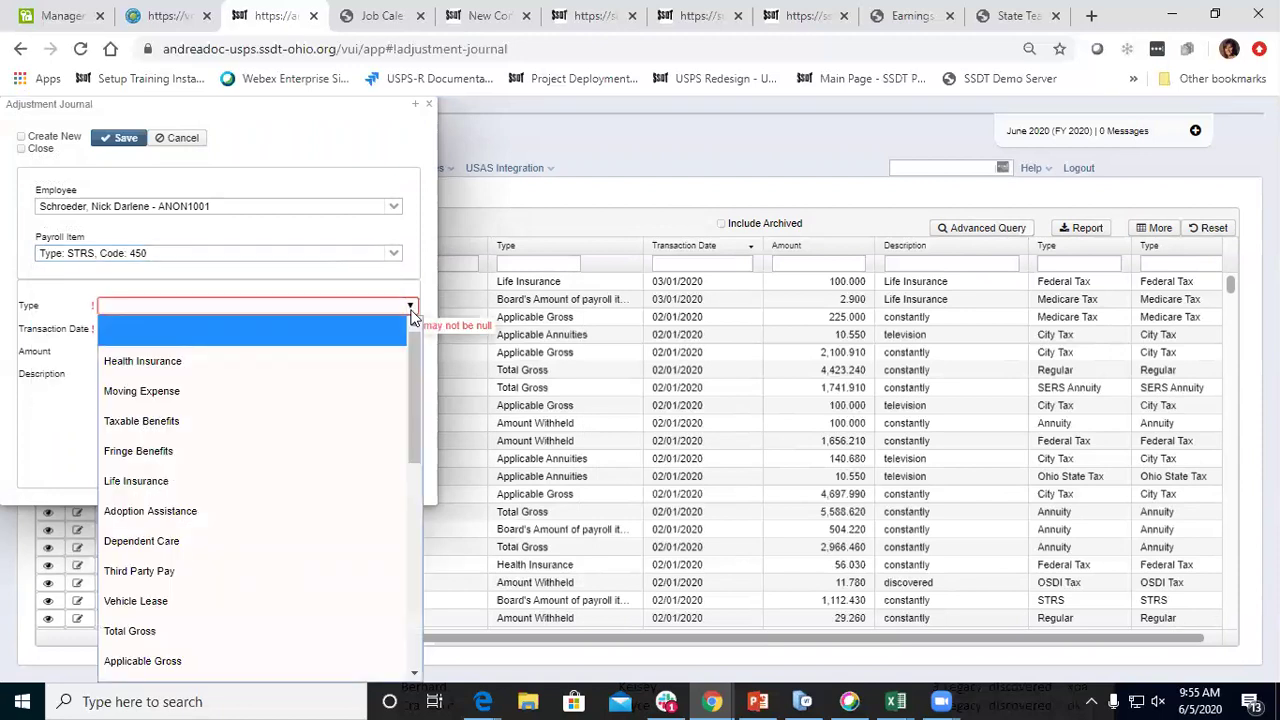
pyautogui.click(256, 626)
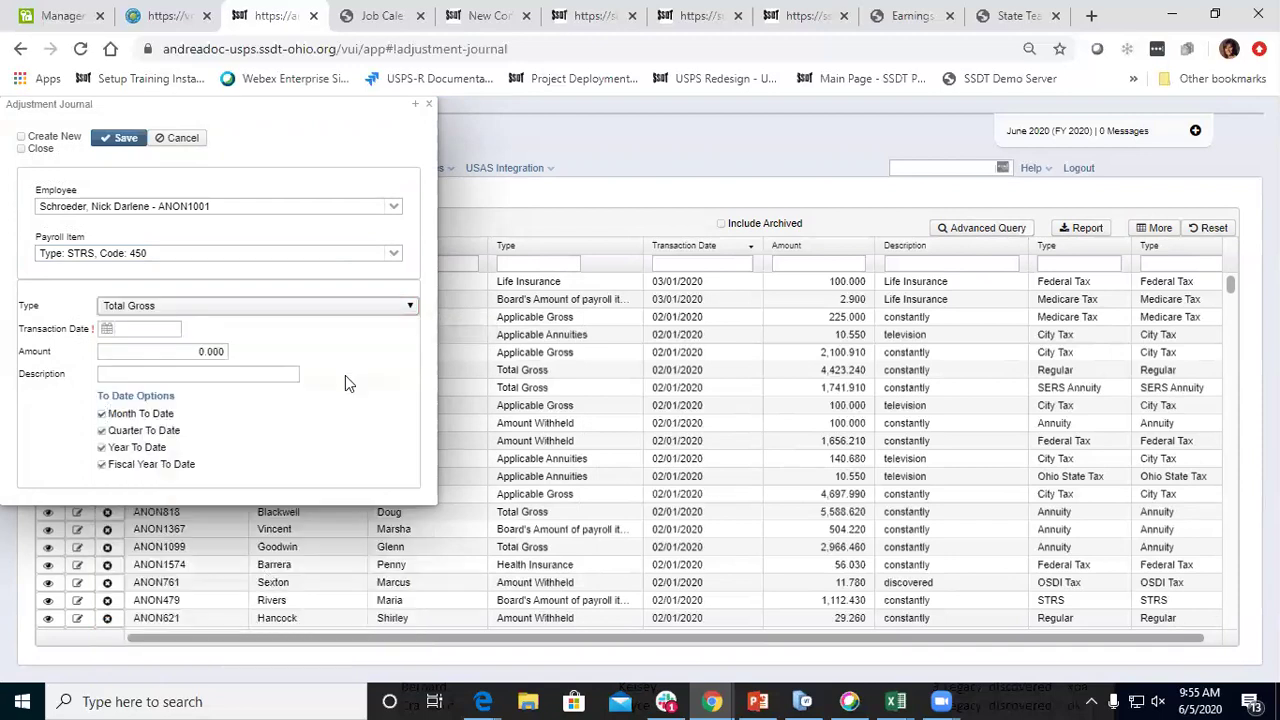
# Set the adjustment's transaction date to 06/01/2020
pyautogui.click(151, 331)
pyautogui.write('060/1')
pyautogui.press('BackSpace')
pyautogui.press('BackSpace')
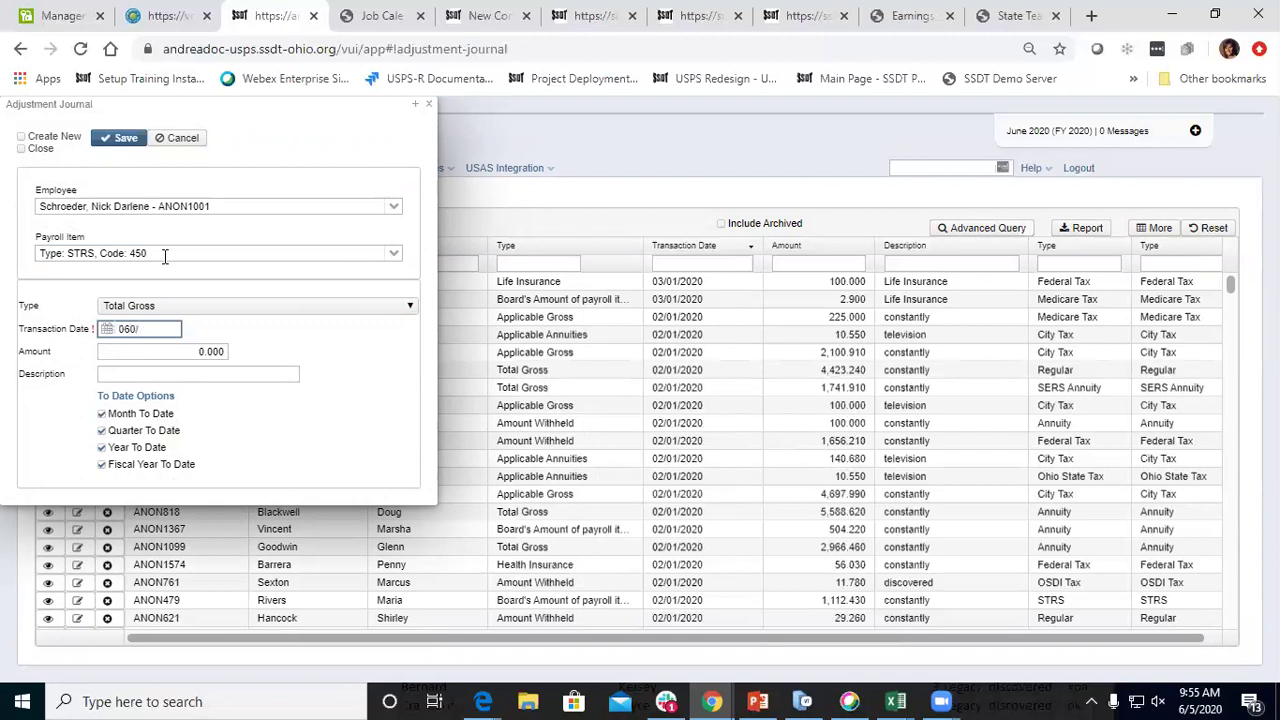
pyautogui.press('BackSpace')
pyautogui.press('BackSpace')
pyautogui.press('BackSpace')
pyautogui.write('06/01/2020')
pyautogui.press('Tab')
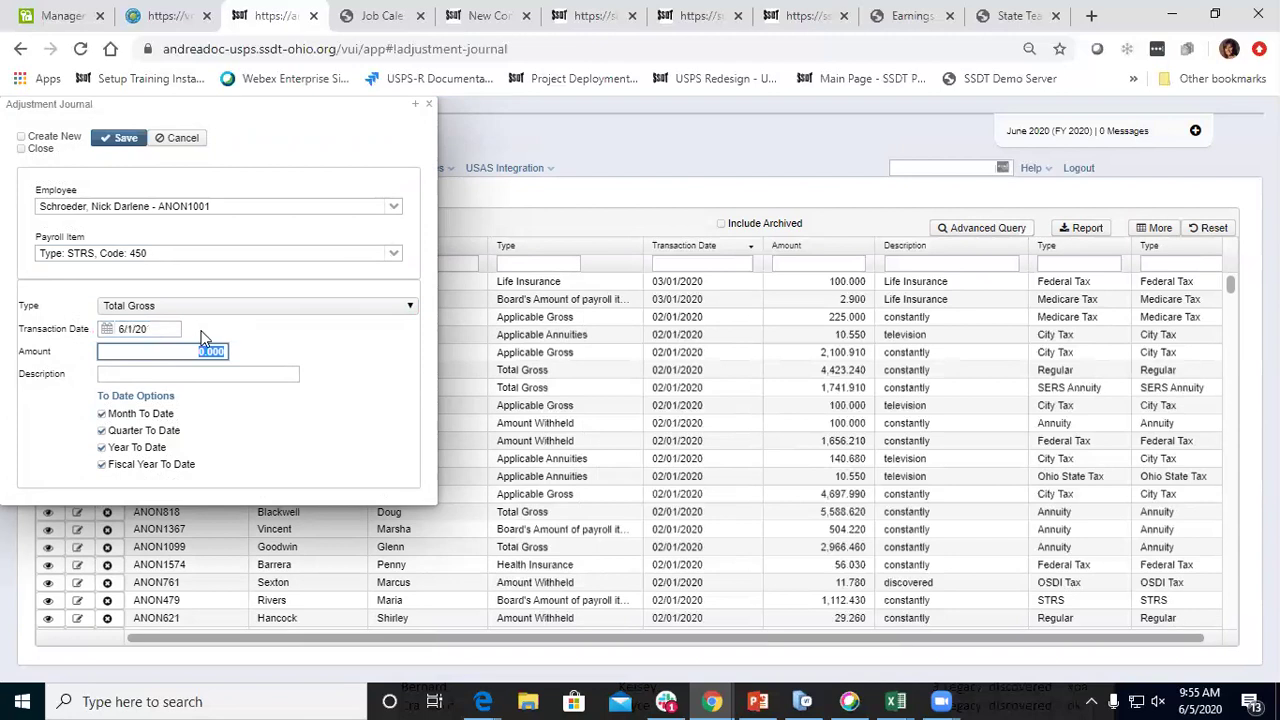
# Enter an amount of -120.00, keep only Fiscal Year To Date selected, then save and close the adjustment
pyautogui.write('-120.00')
pyautogui.click(102, 449)
pyautogui.click(102, 431)
pyautogui.click(104, 415)
pyautogui.click(115, 138)
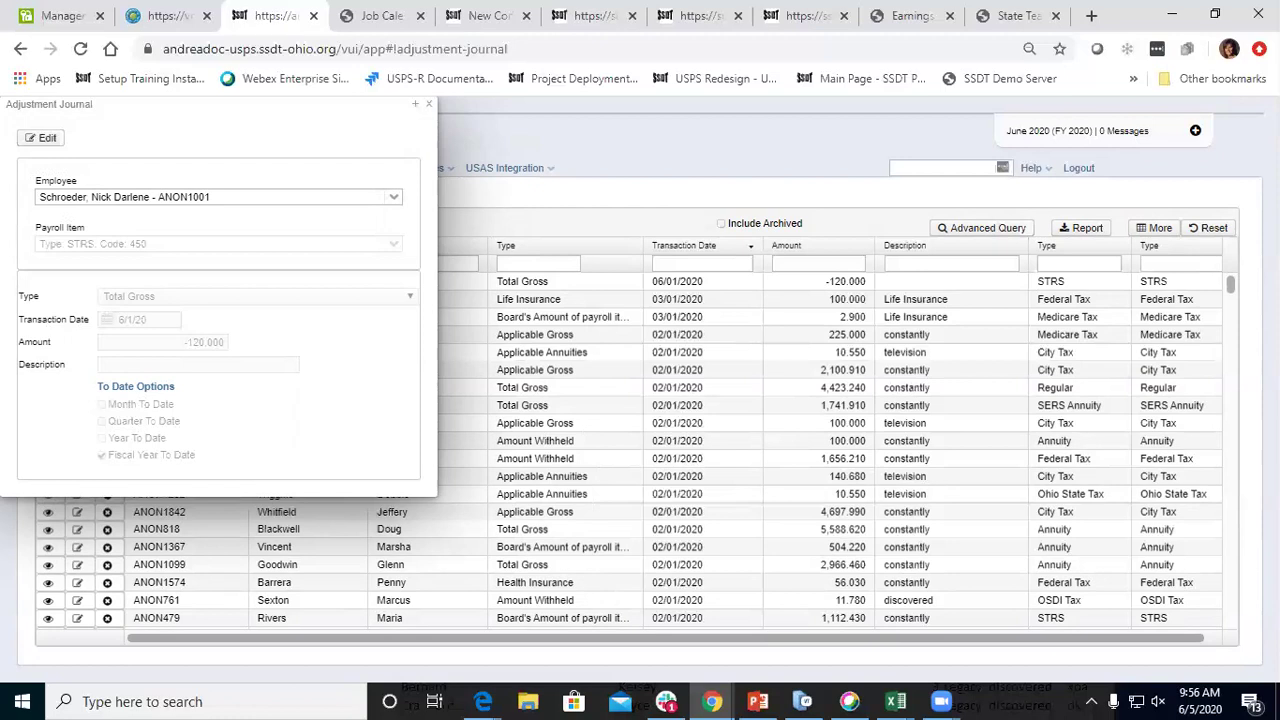
pyautogui.click(430, 104)
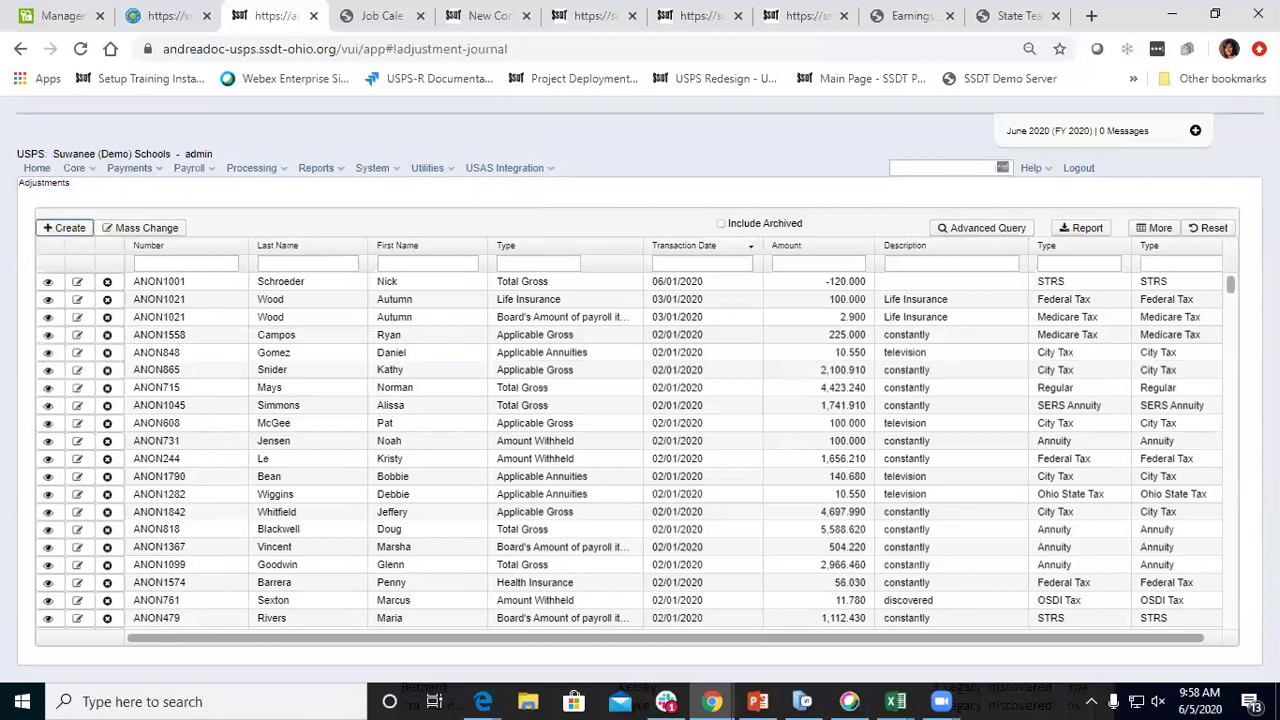
# Switch to the PowerPoint presentation
pyautogui.hotkey('alt', 'Tab')
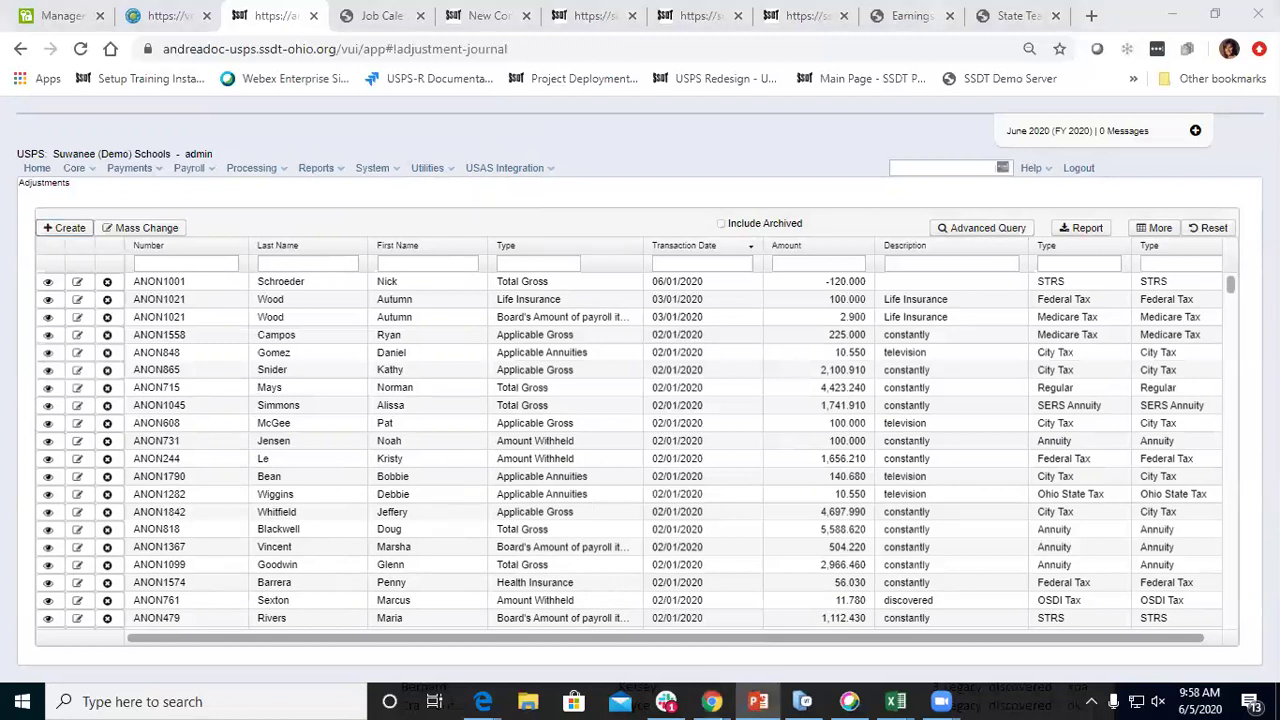